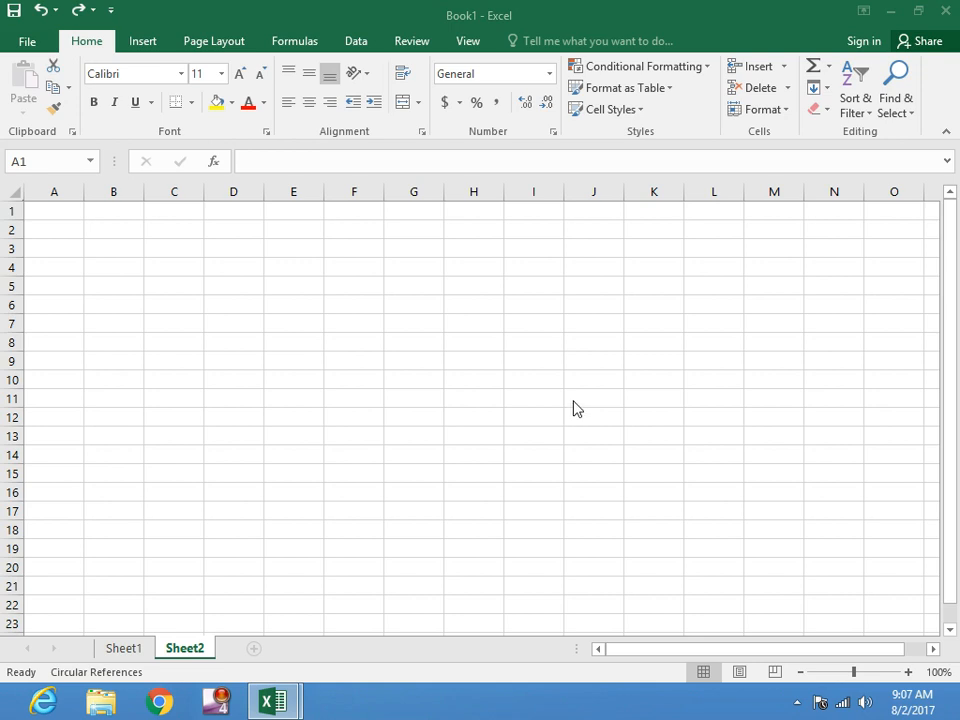
{"action": "left_click", "coordinate": [249, 366]}
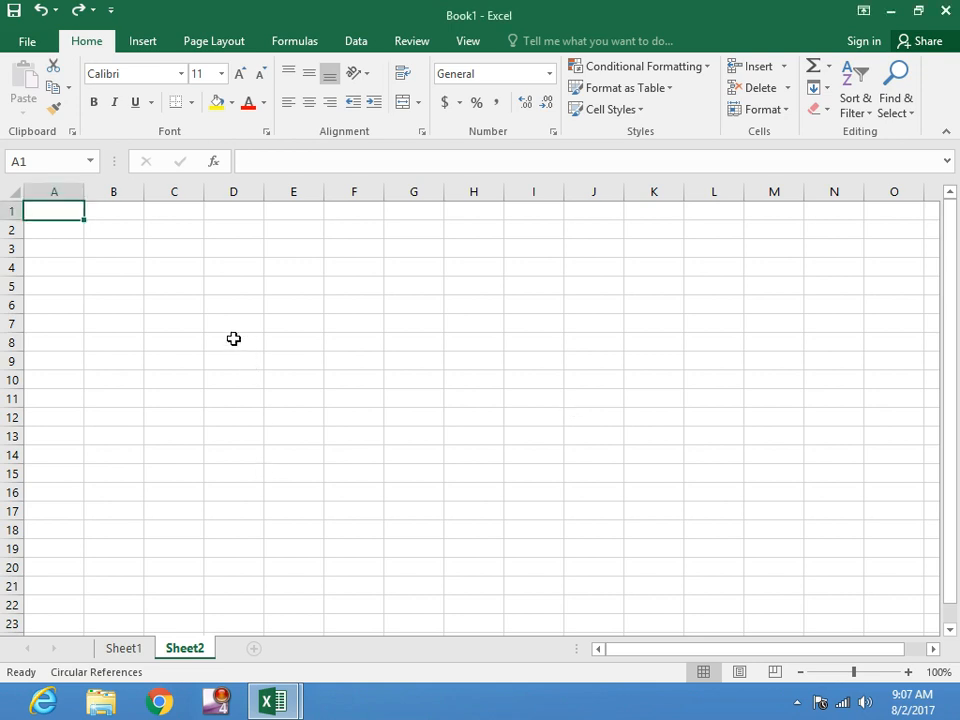
{"action": "left_click", "coordinate": [233, 339]}
{"action": "type", "text": "w"}
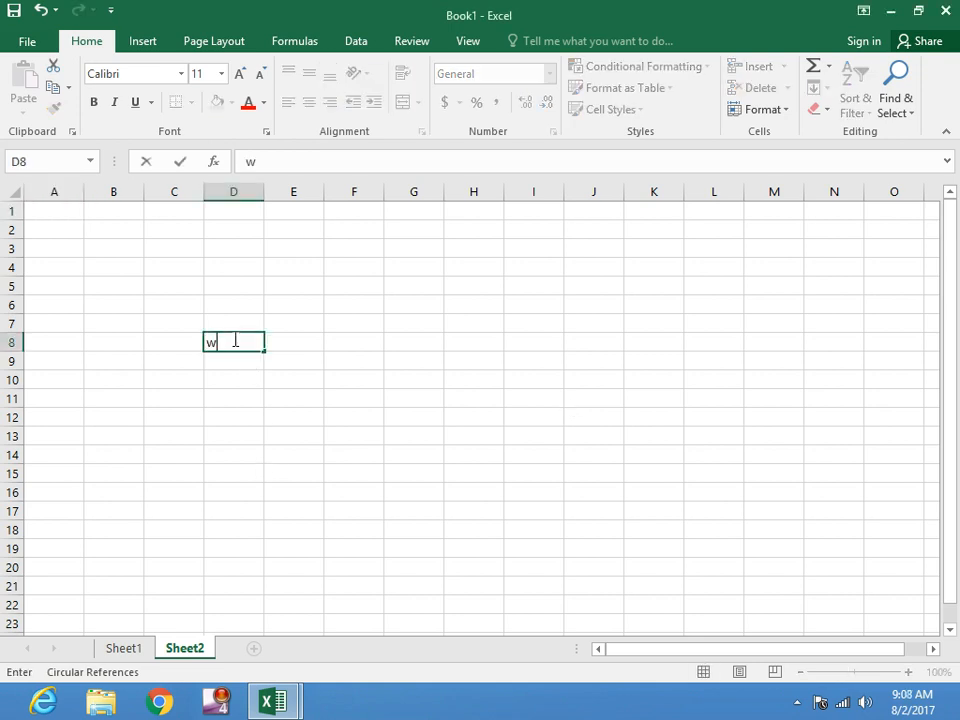
{"action": "type", "text": "ww.youtube.com"}
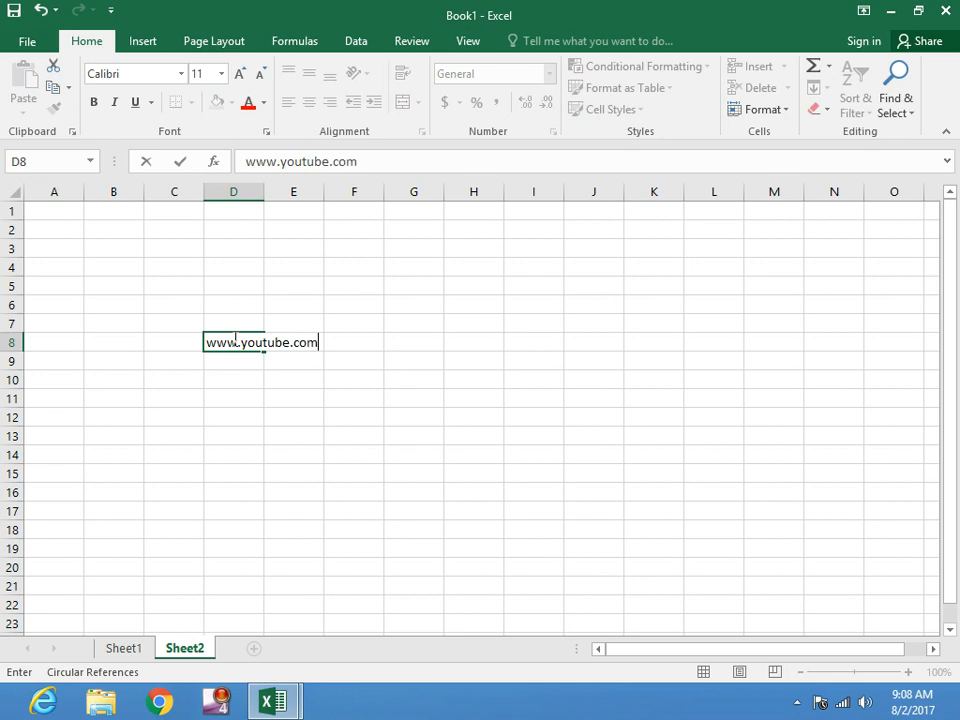
{"action": "type", "text": "/informatio"}
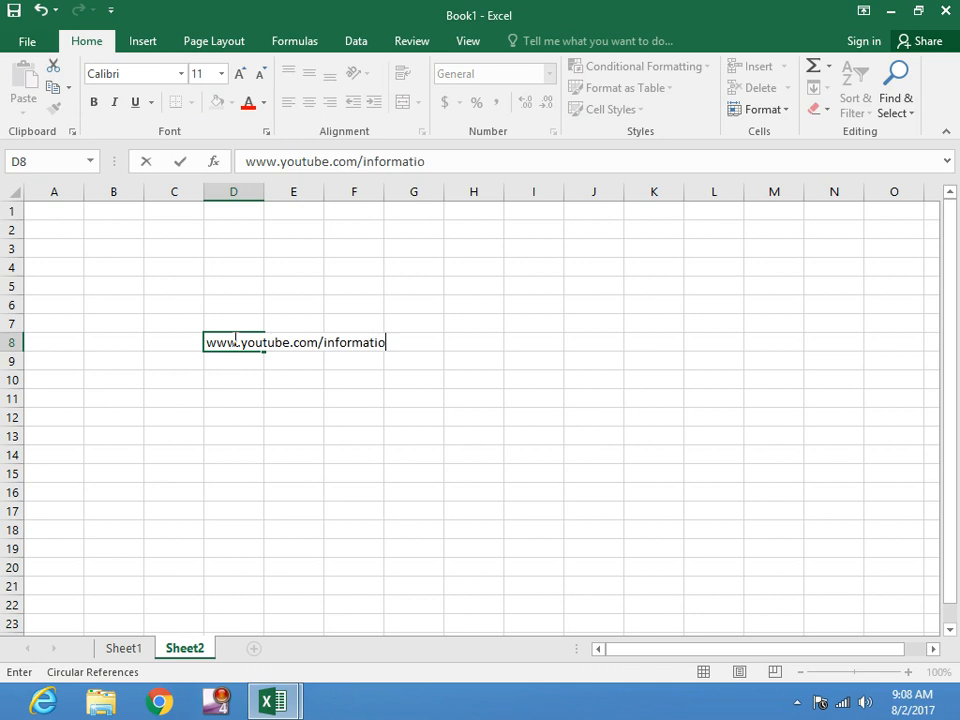
{"action": "type", "text": "nfinder"}
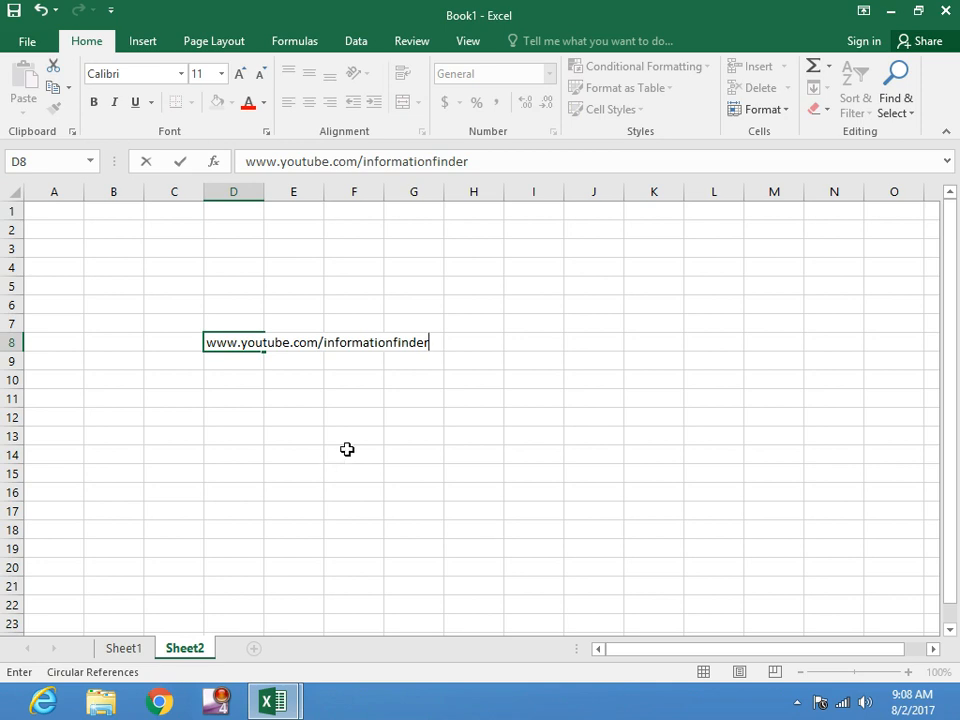
{"action": "left_click", "coordinate": [347, 450]}
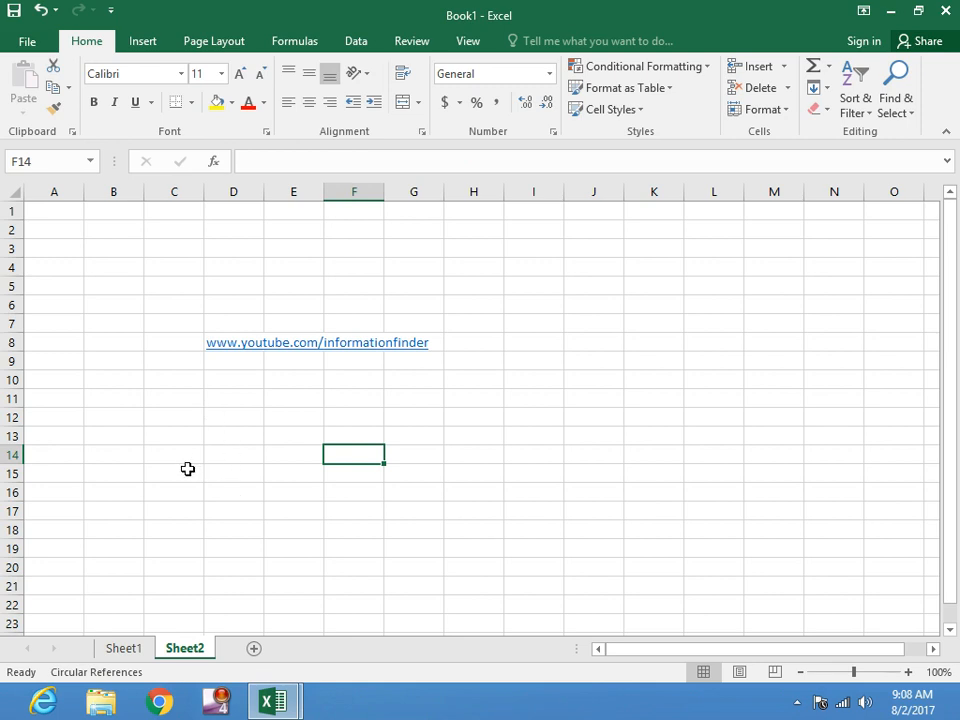
Enter the heading "error" in cell C13 of Sheet1 and give that cell a yellow fill
{"action": "left_click", "coordinate": [135, 651]}
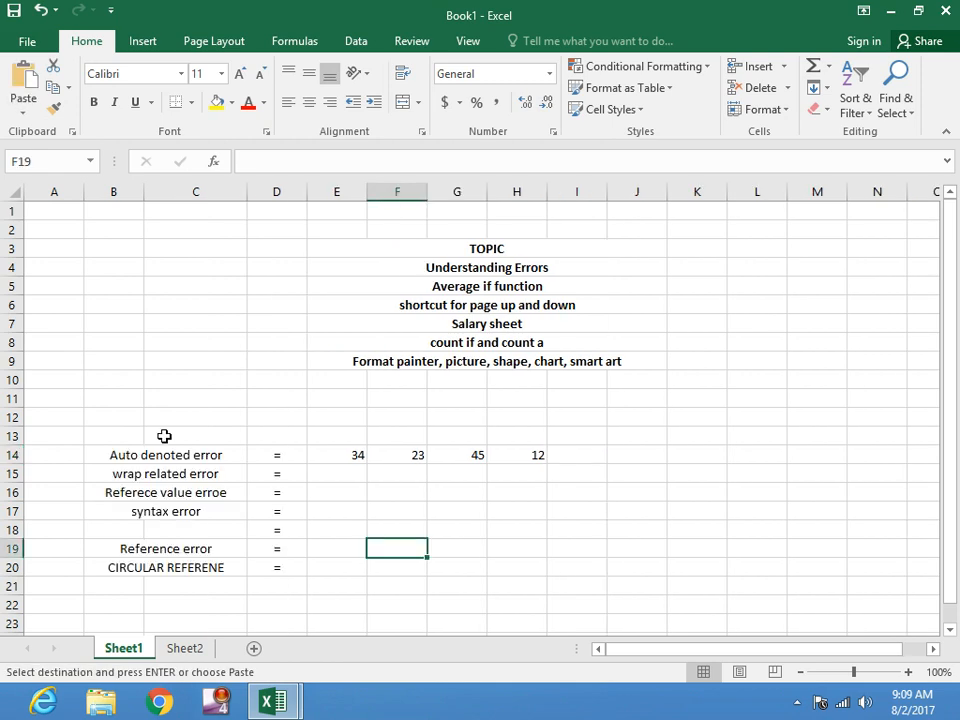
{"action": "left_click", "coordinate": [164, 436]}
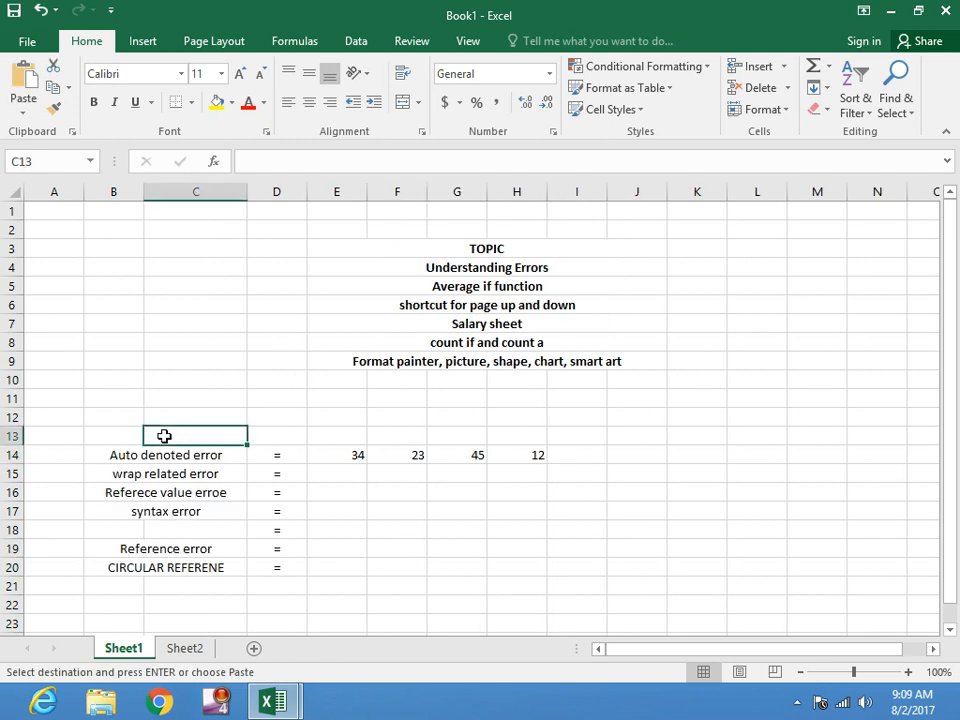
{"action": "type", "text": "error"}
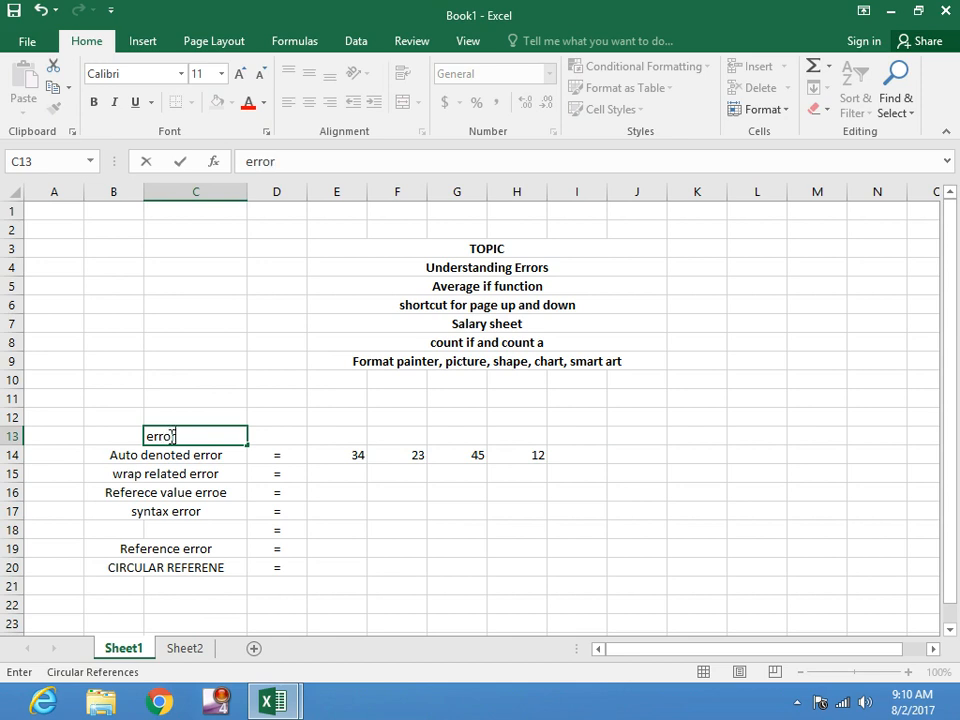
{"action": "left_click", "coordinate": [238, 377]}
{"action": "left_click", "coordinate": [216, 432]}
{"action": "left_click", "coordinate": [216, 103]}
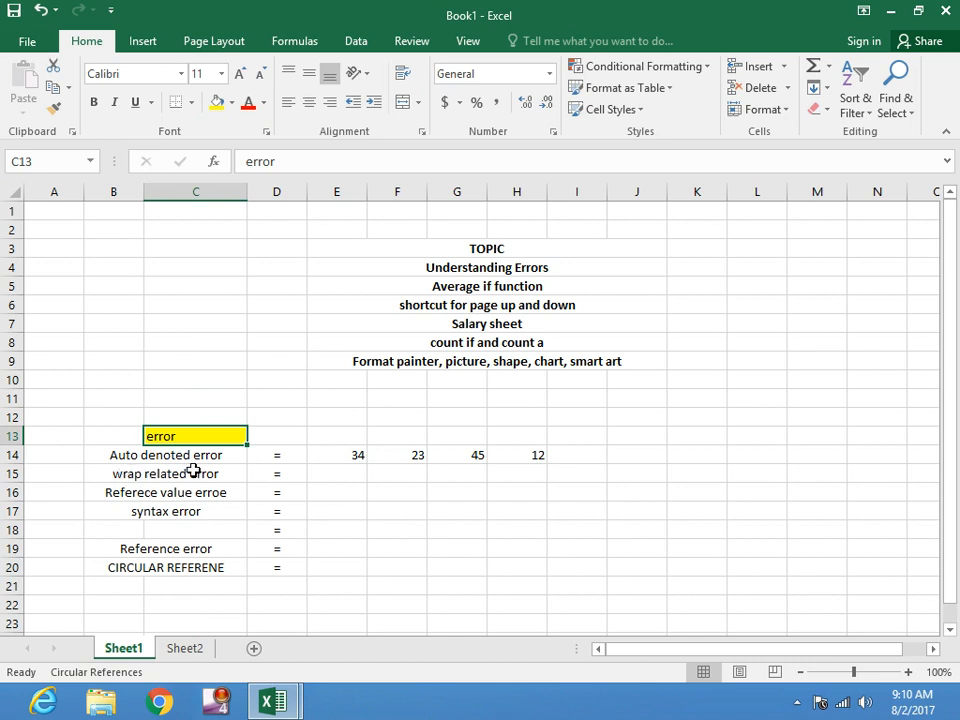
Enter the function-less range formula =F14:H14 in cell I14 of the auto denoted error row and inspect the cell
{"action": "left_click", "coordinate": [574, 456]}
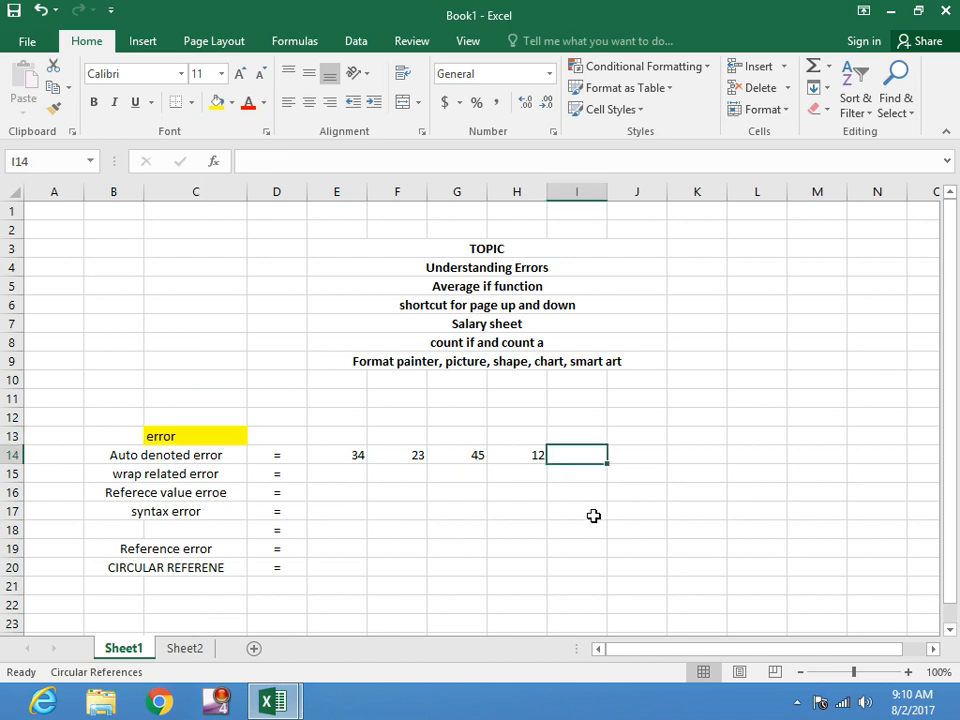
{"action": "type", "text": "="}
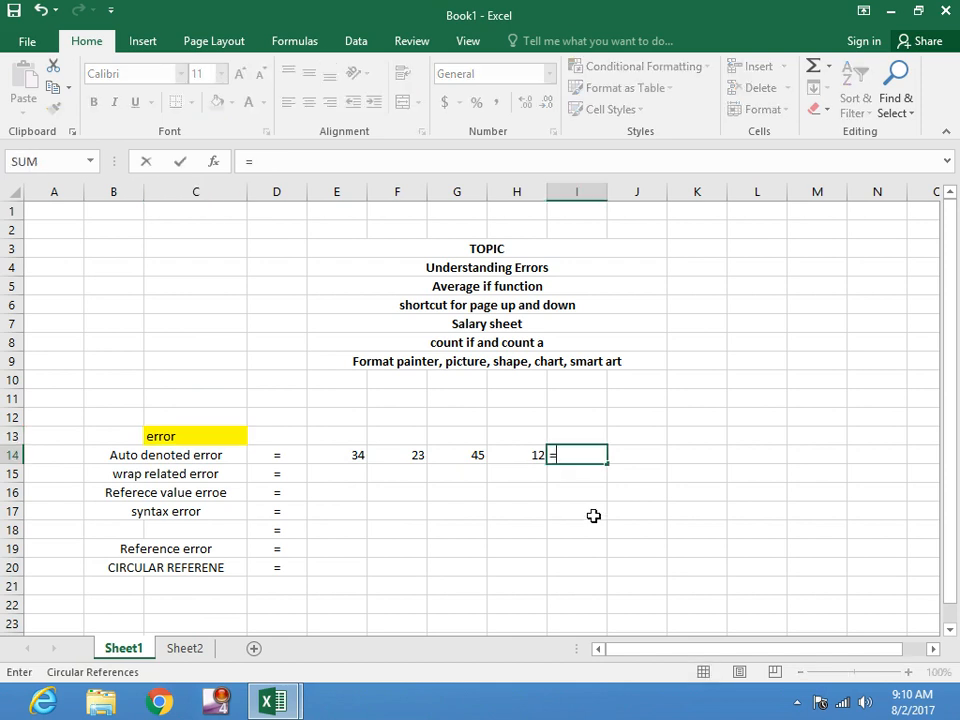
{"action": "left_click_drag", "start_coordinate": [410, 457], "coordinate": [506, 456]}
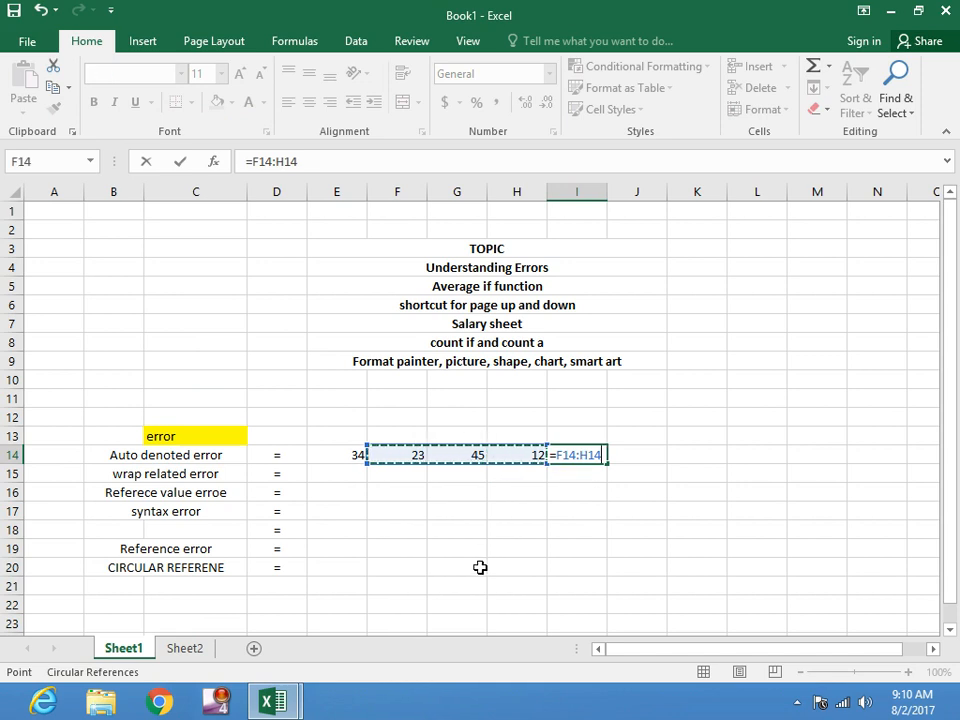
{"action": "key", "text": "Return"}
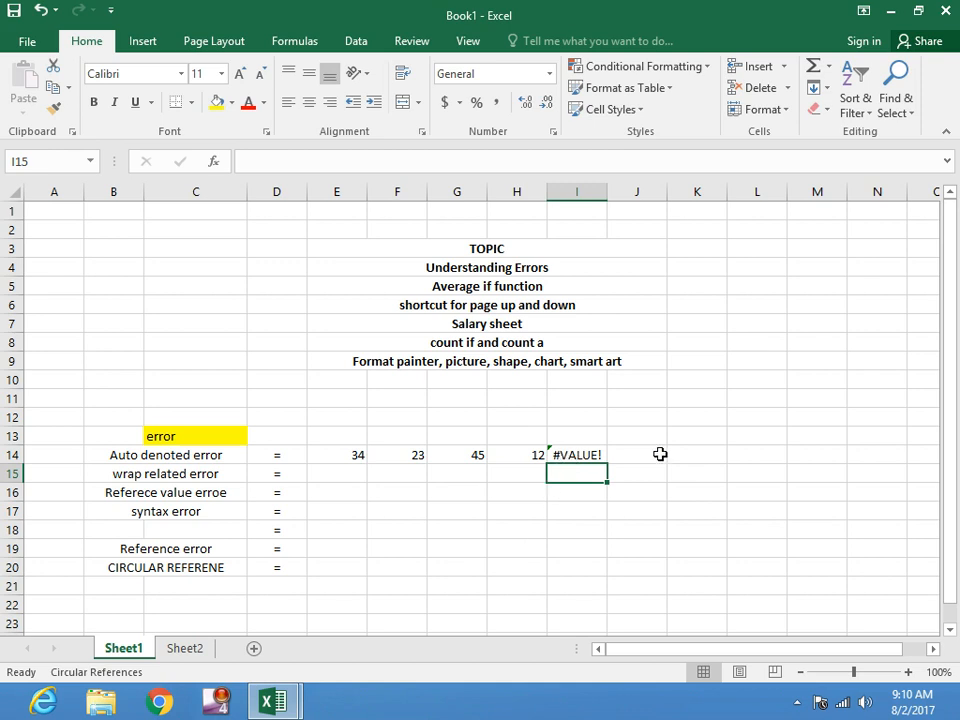
{"action": "left_click", "coordinate": [574, 457]}
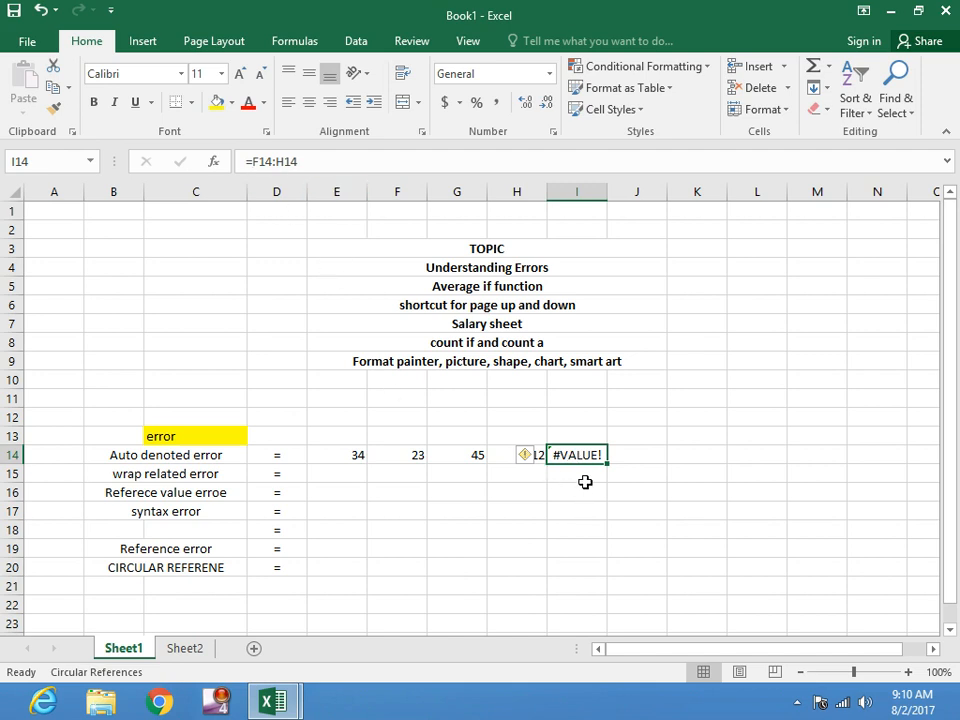
{"action": "left_click", "coordinate": [632, 461]}
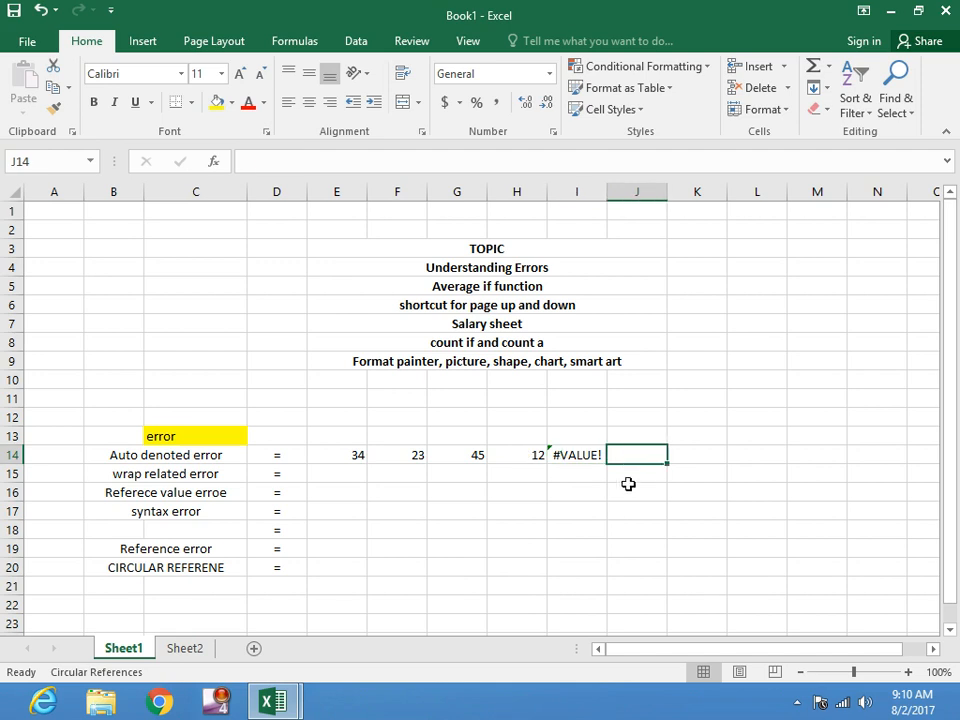
{"action": "left_click", "coordinate": [552, 451]}
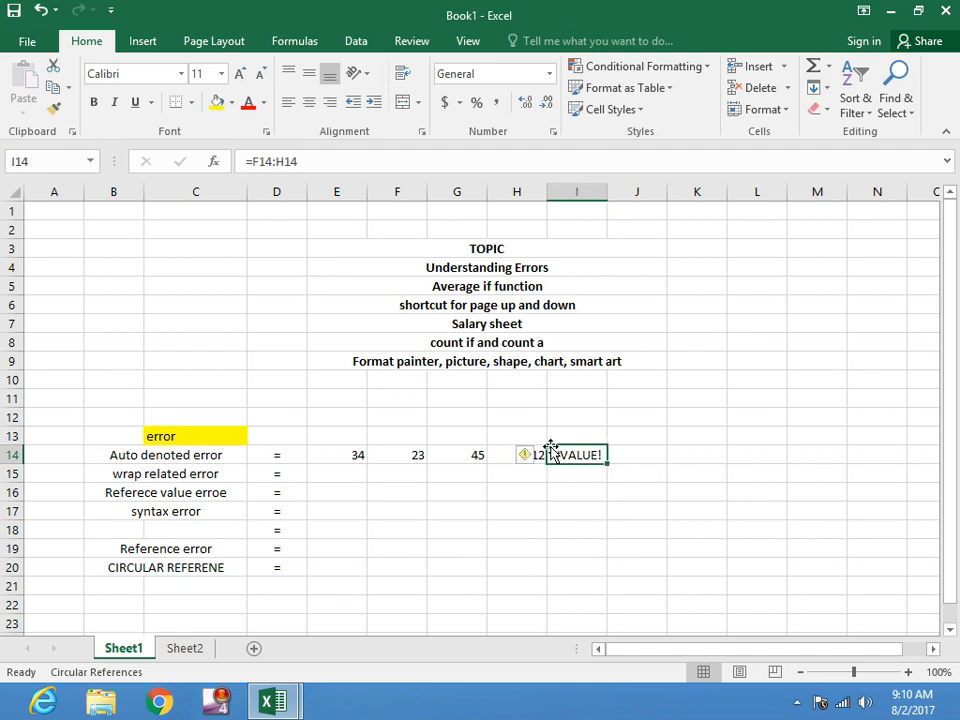
Add up E14:H14 with a SUM formula in cell J14 and check the cell's formula
{"action": "left_click", "coordinate": [630, 463]}
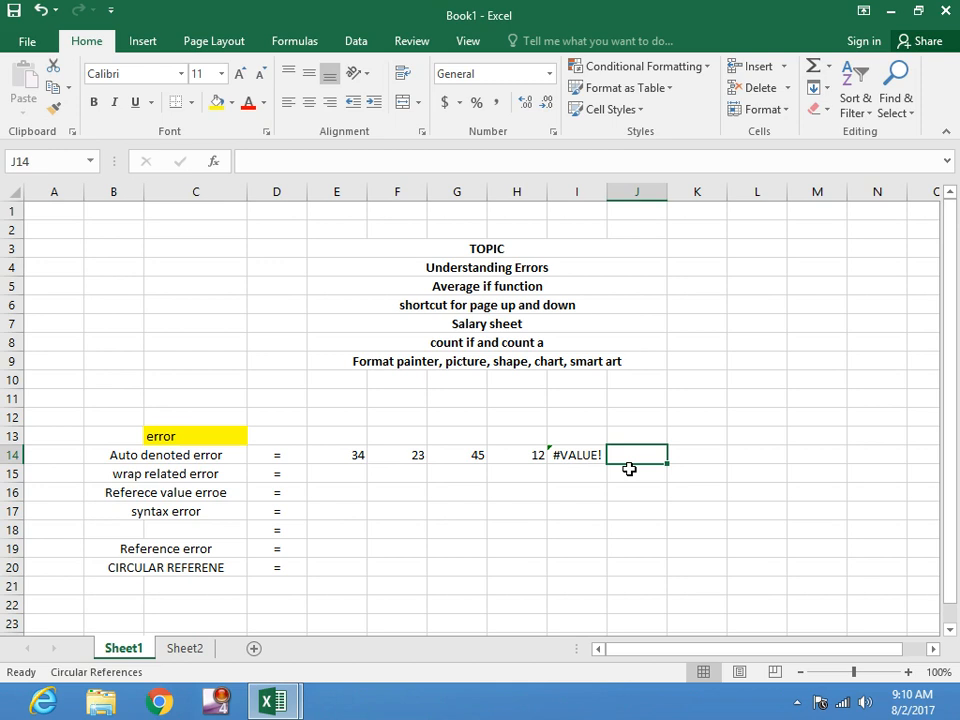
{"action": "type", "text": "=s"}
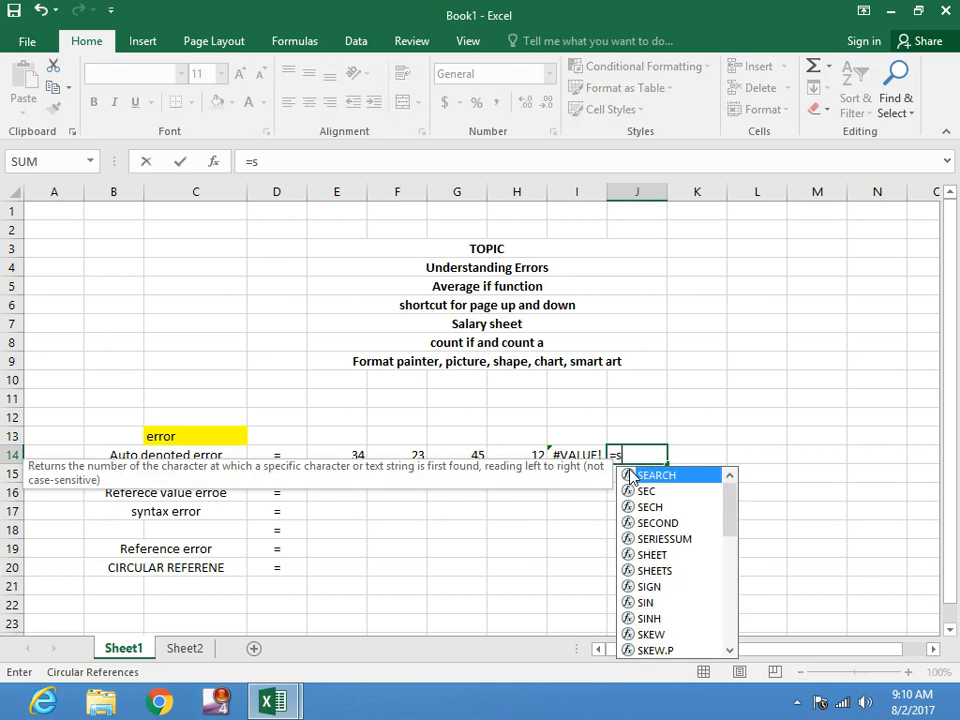
{"action": "type", "text": "um"}
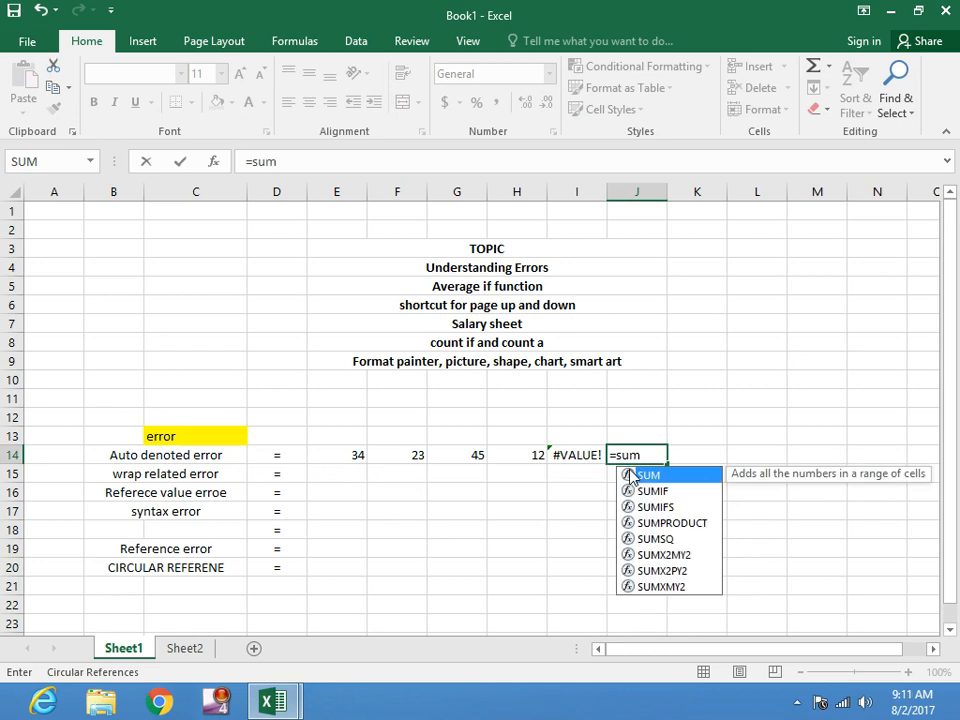
{"action": "type", "text": "("}
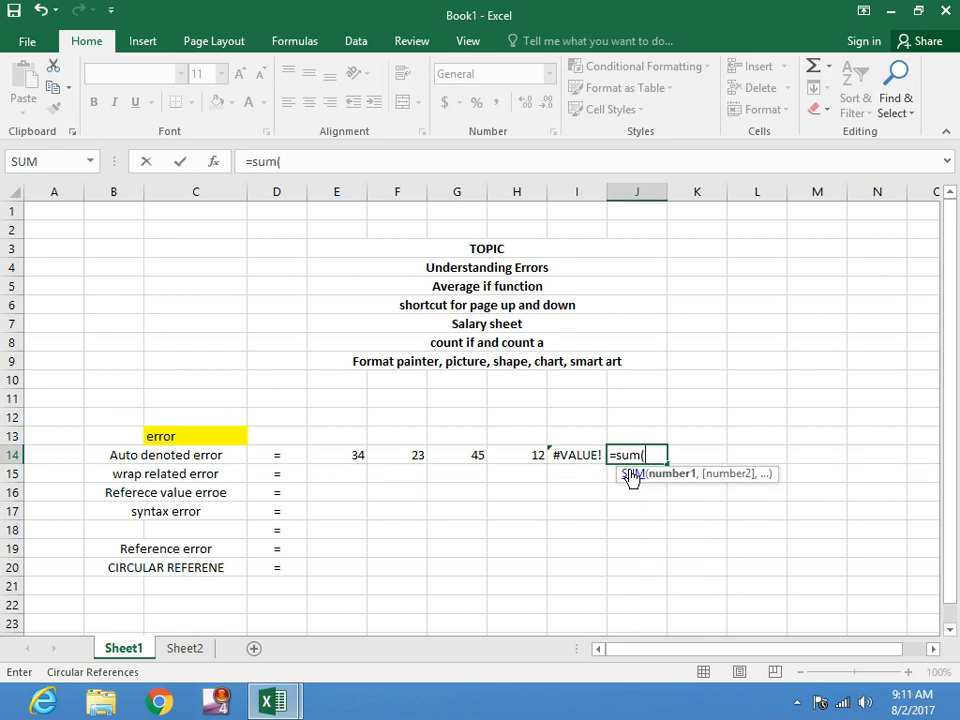
{"action": "left_click_drag", "start_coordinate": [361, 458], "coordinate": [506, 458]}
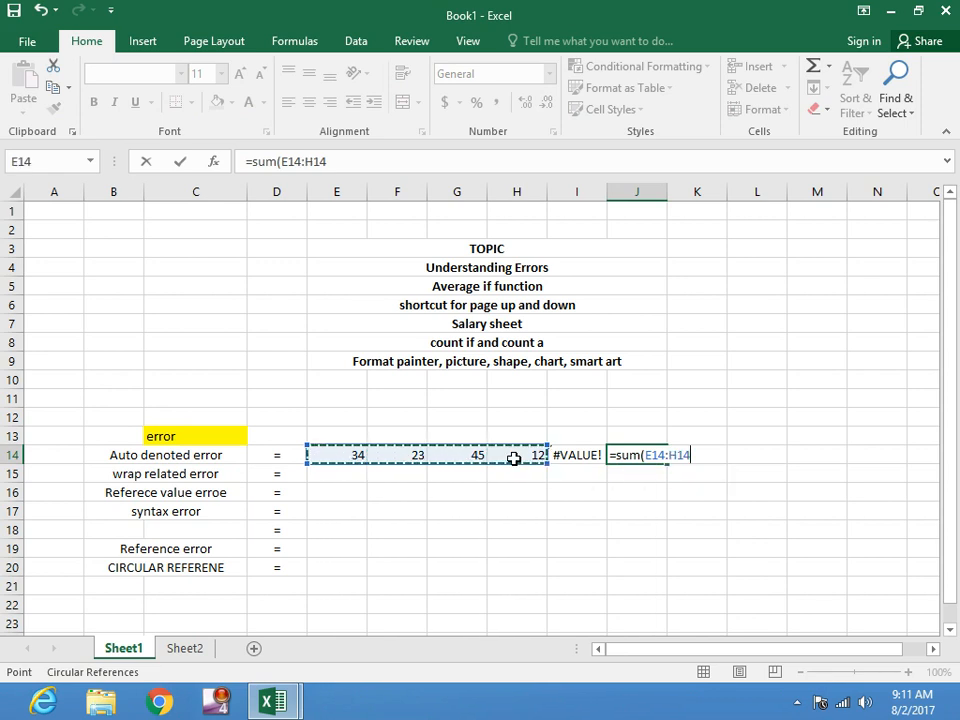
{"action": "key", "text": "Return"}
{"action": "left_click", "coordinate": [730, 496]}
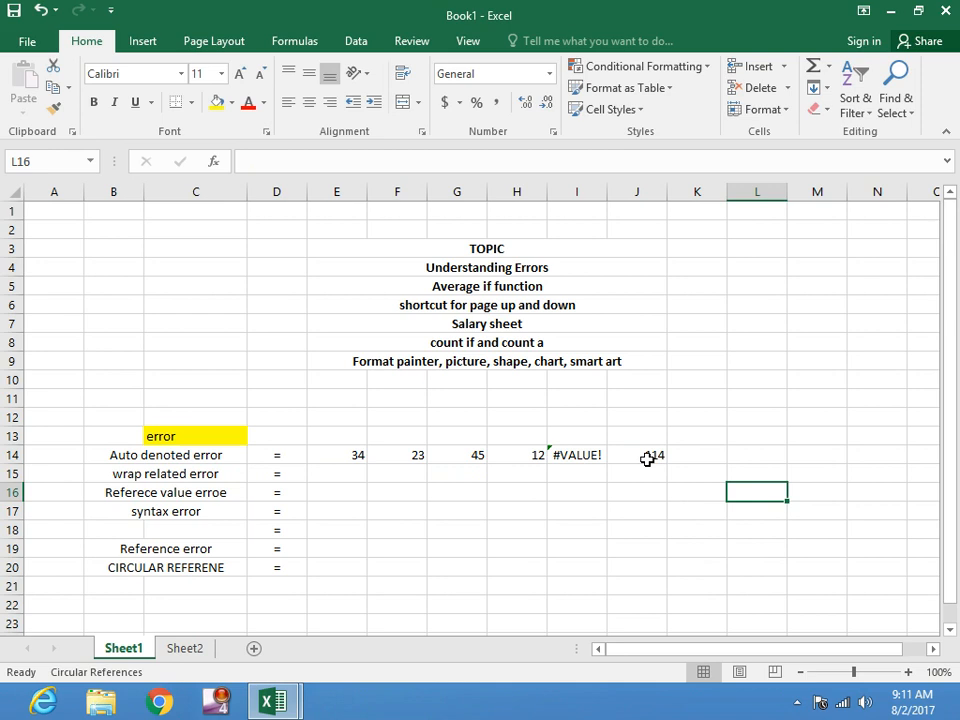
{"action": "left_click", "coordinate": [647, 458]}
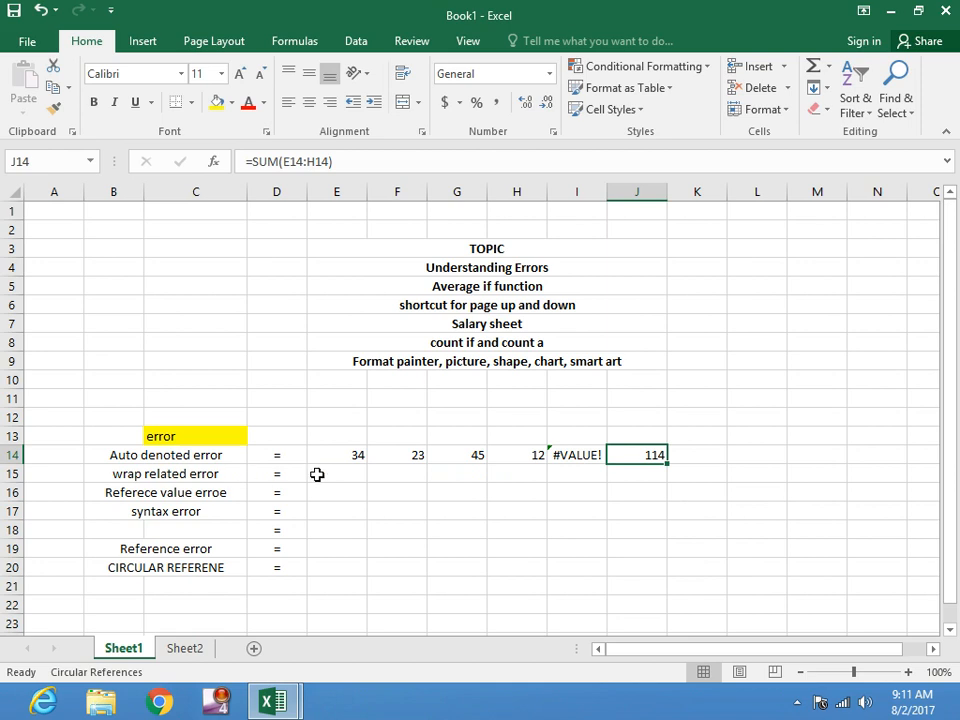
Fill the wrap related error row with 21324 in F15, 45445 in G15 and 5456556 in H15
{"action": "left_click", "coordinate": [386, 477]}
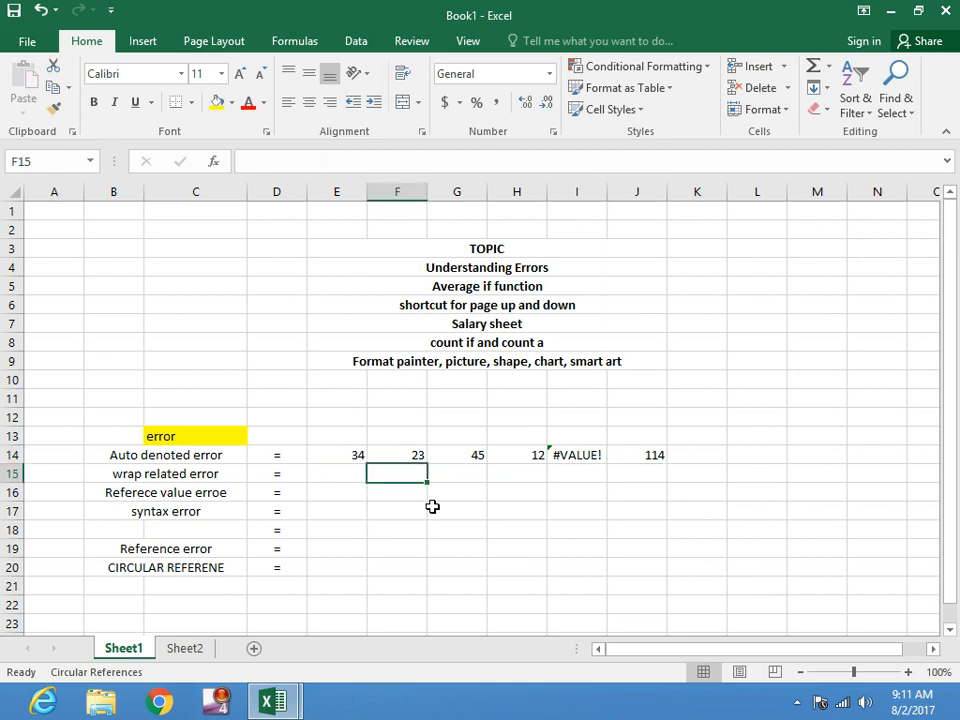
{"action": "type", "text": "21324"}
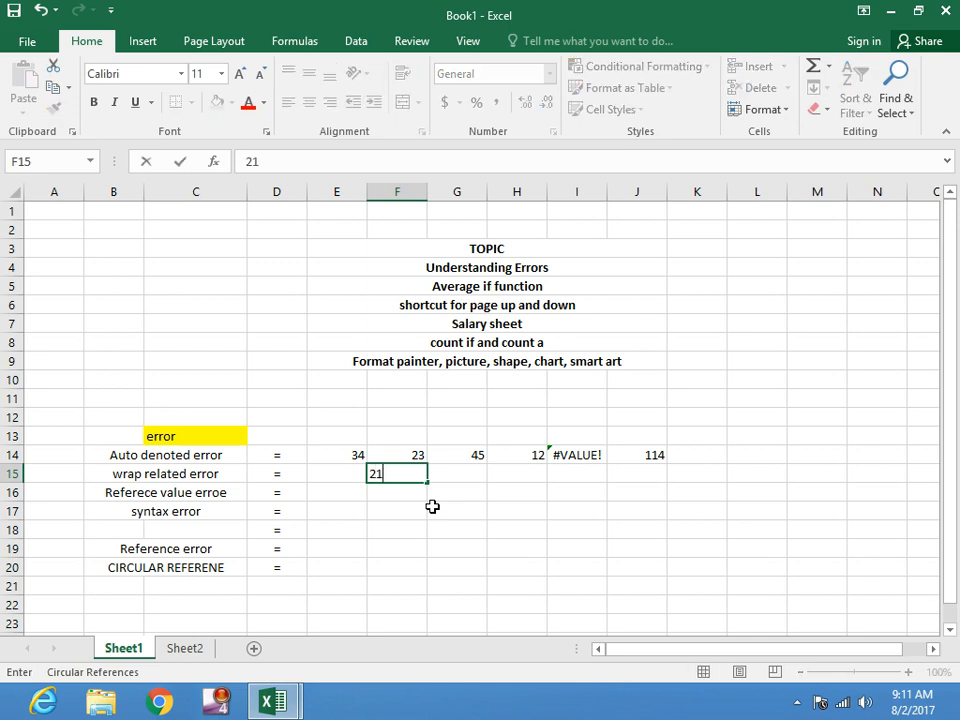
{"action": "left_click", "coordinate": [470, 478]}
{"action": "type", "text": "45445"}
{"action": "left_click", "coordinate": [505, 479]}
{"action": "type", "text": "5456556"}
Multiply the three numbers of the wrap related error row in cell I15 with the formula =F15*G15*H15
{"action": "left_click", "coordinate": [565, 477]}
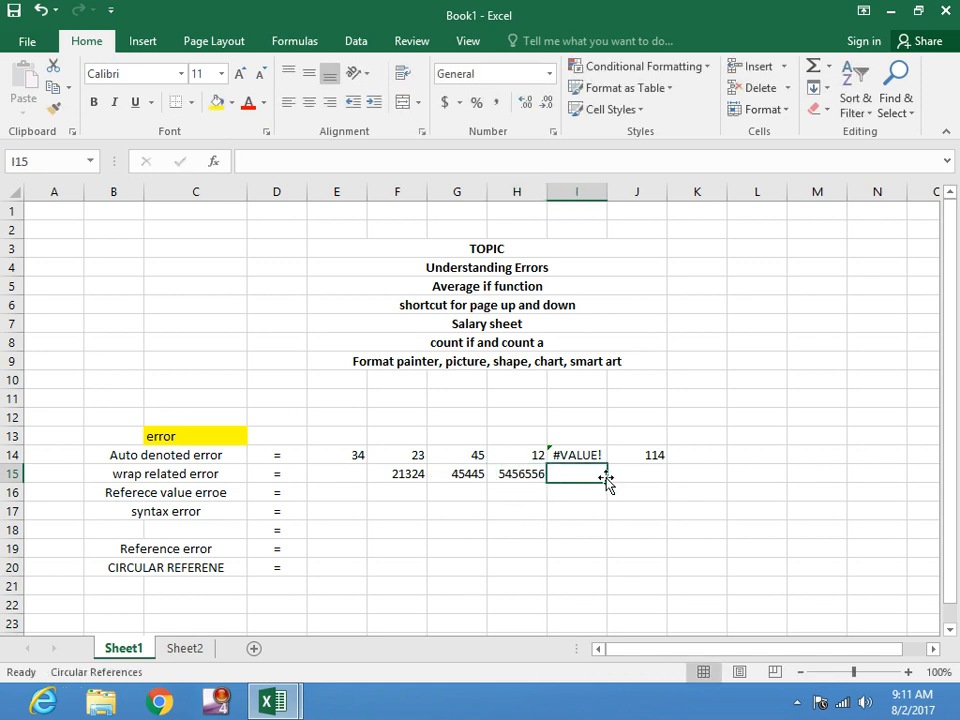
{"action": "type", "text": "="}
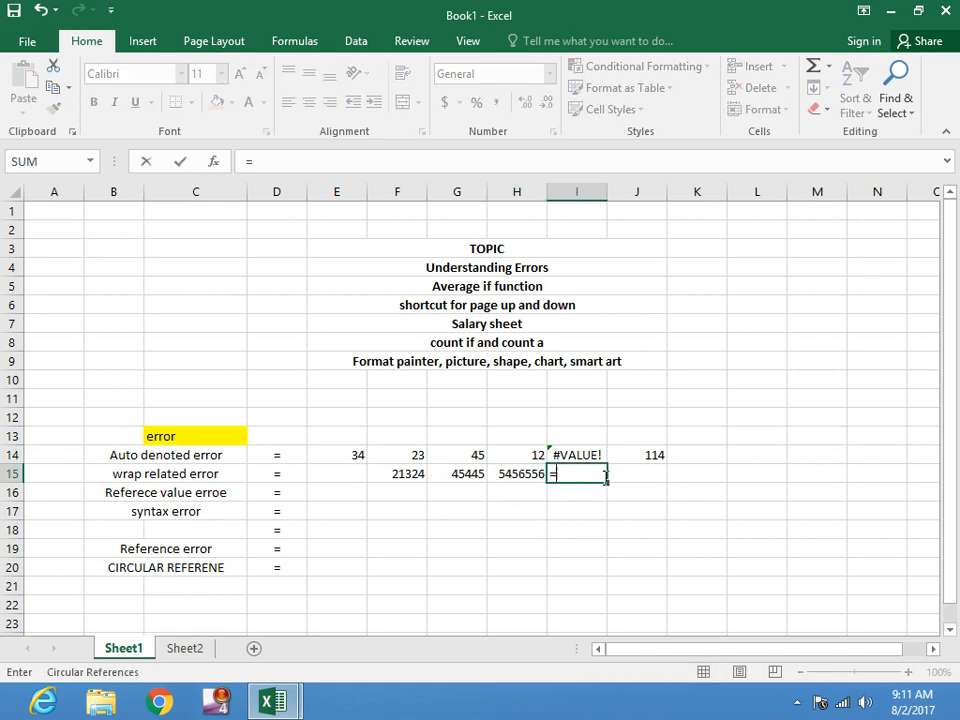
{"action": "left_click", "coordinate": [420, 478]}
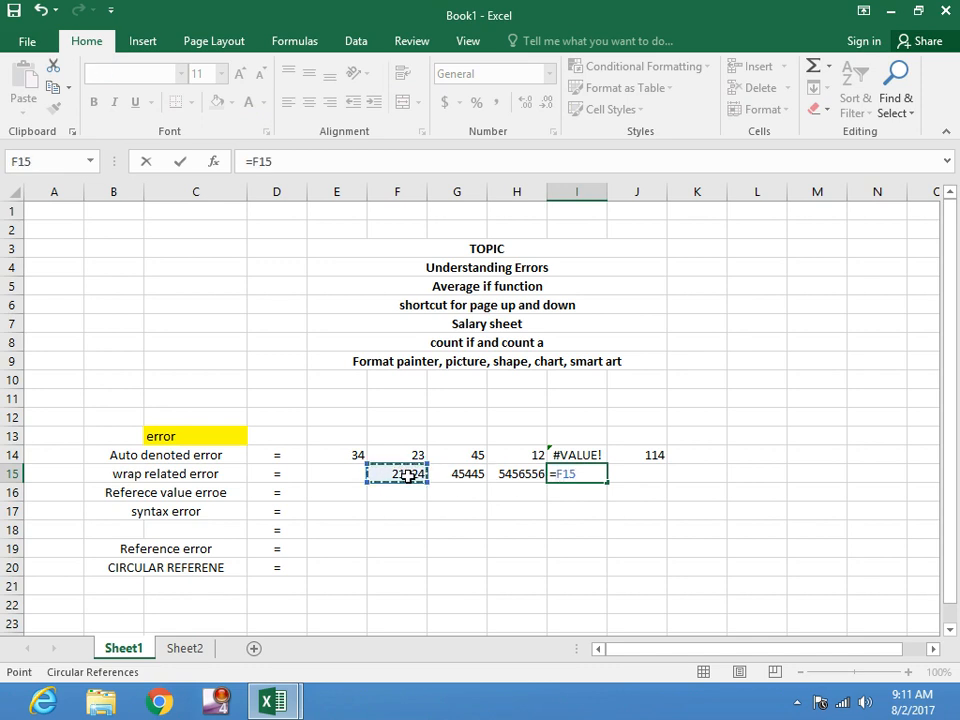
{"action": "type", "text": "*"}
{"action": "left_click", "coordinate": [472, 477]}
{"action": "type", "text": "*"}
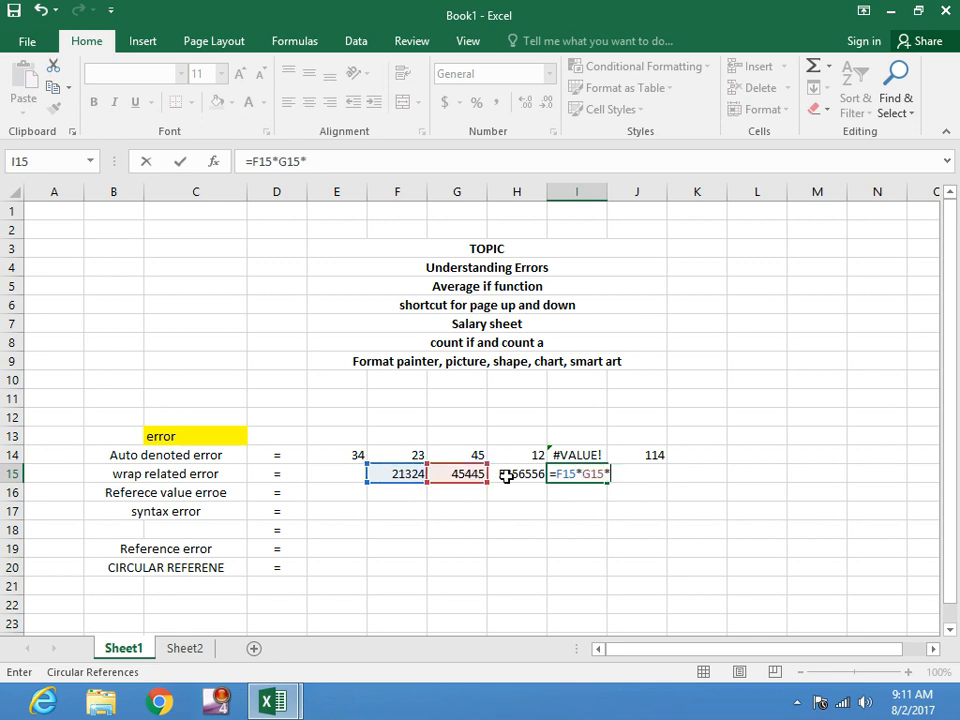
{"action": "left_click", "coordinate": [506, 474]}
{"action": "type", "text": "*"}
{"action": "key", "text": "BackSpace"}
{"action": "key", "text": "Return"}
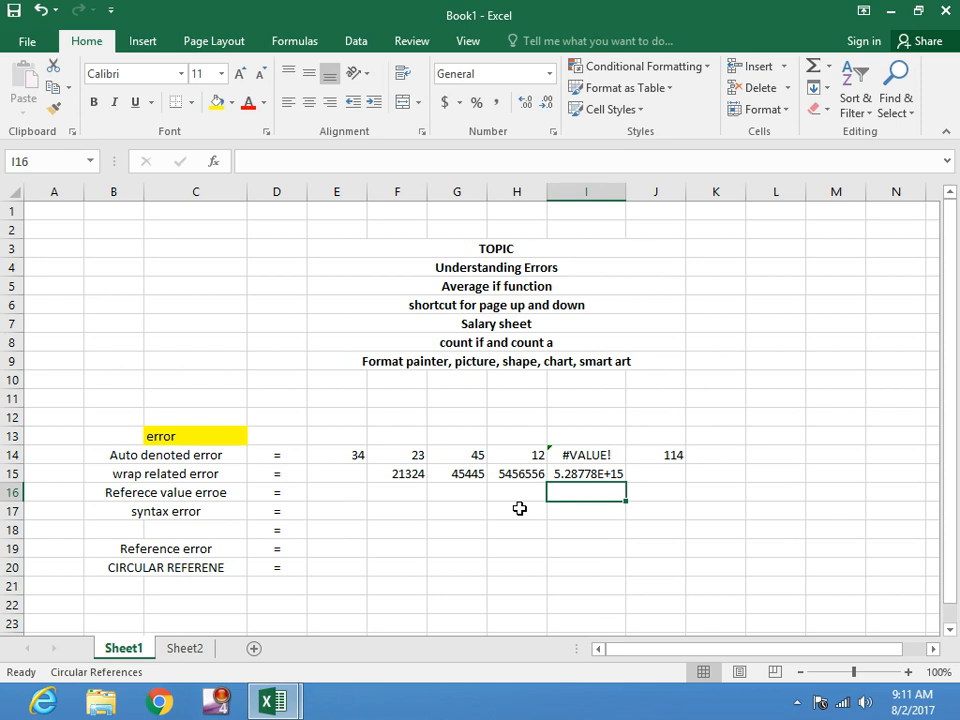
Shrink column I until it is too narrow for its values, and widen it again to fit the product in I15
{"action": "left_click", "coordinate": [576, 475]}
{"action": "left_click_drag", "start_coordinate": [626, 188], "coordinate": [575, 192]}
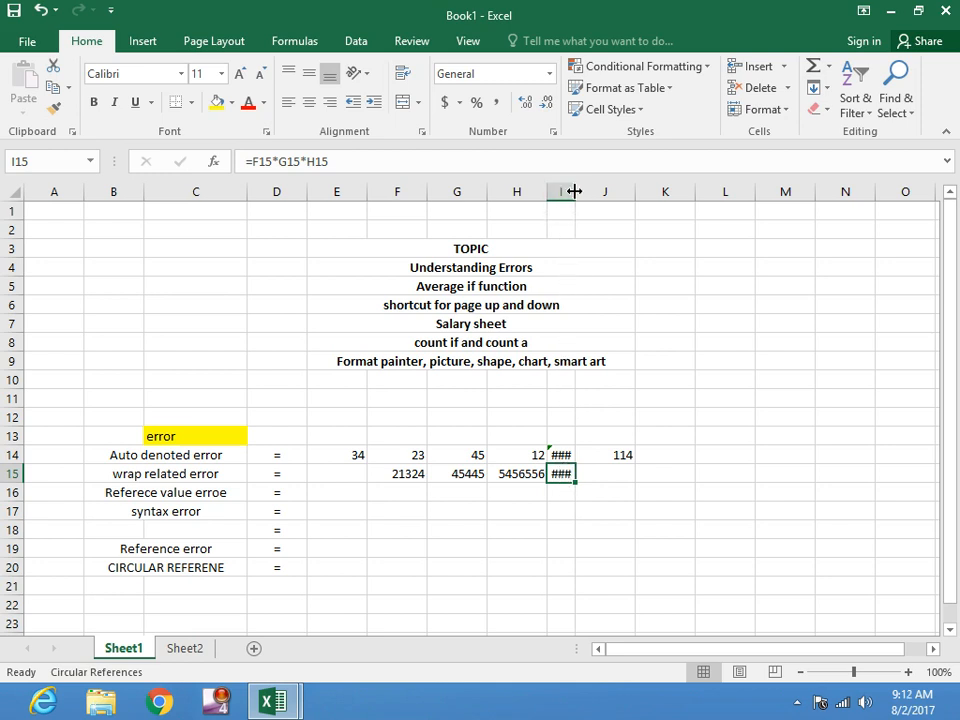
{"action": "left_click_drag", "start_coordinate": [575, 191], "coordinate": [644, 184]}
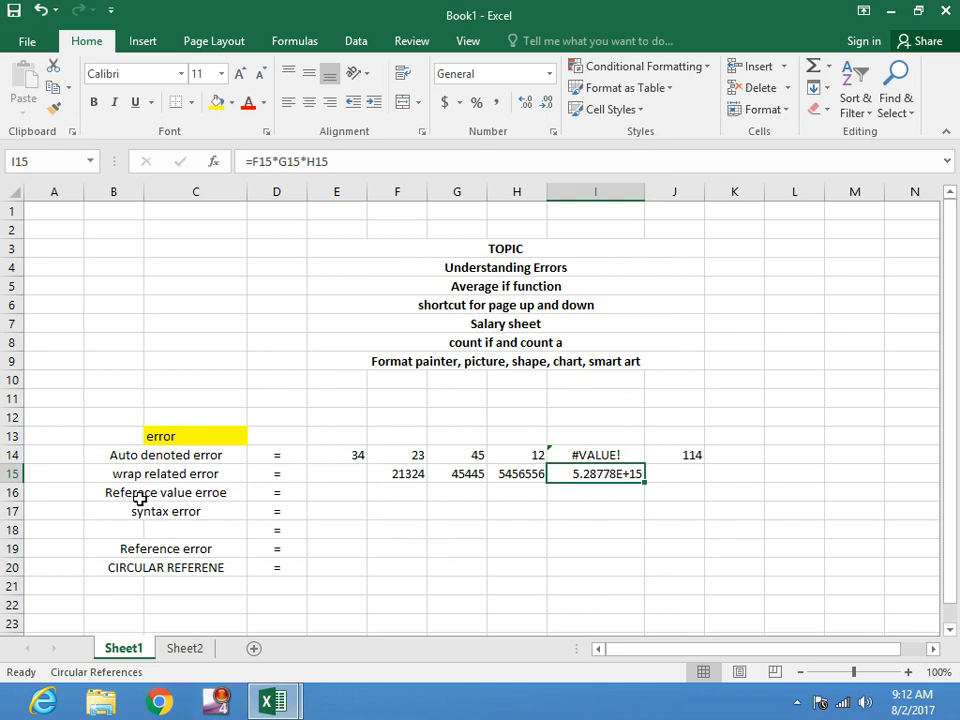
Enter 67 in F16 and divide it by the empty cell G16 in H16 with the formula =F16/G16
{"action": "left_click", "coordinate": [382, 495]}
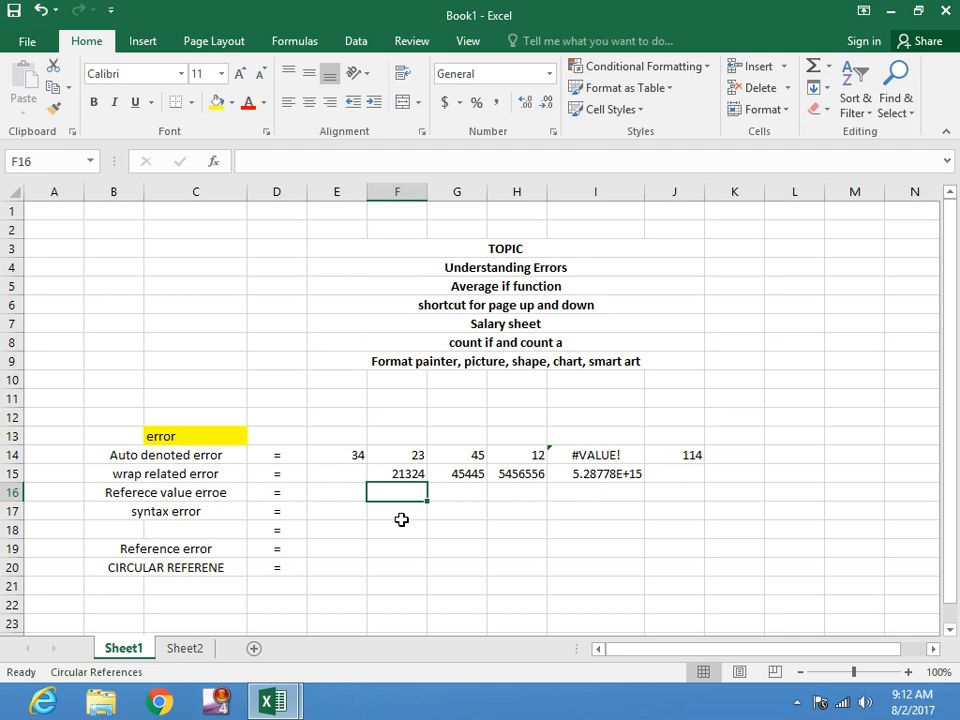
{"action": "type", "text": "67"}
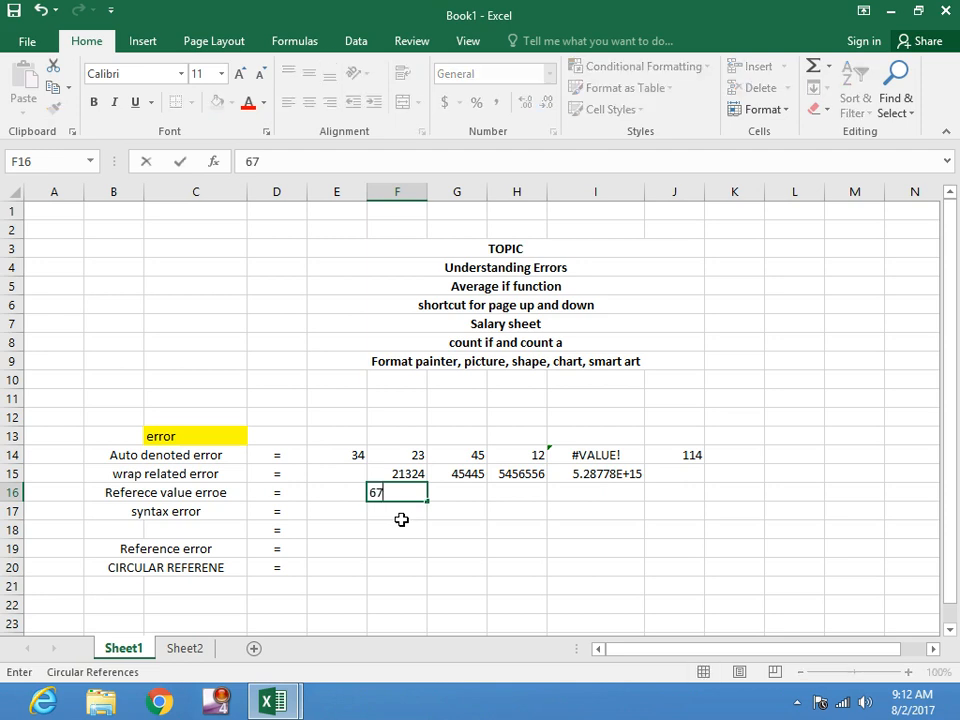
{"action": "left_click", "coordinate": [466, 492]}
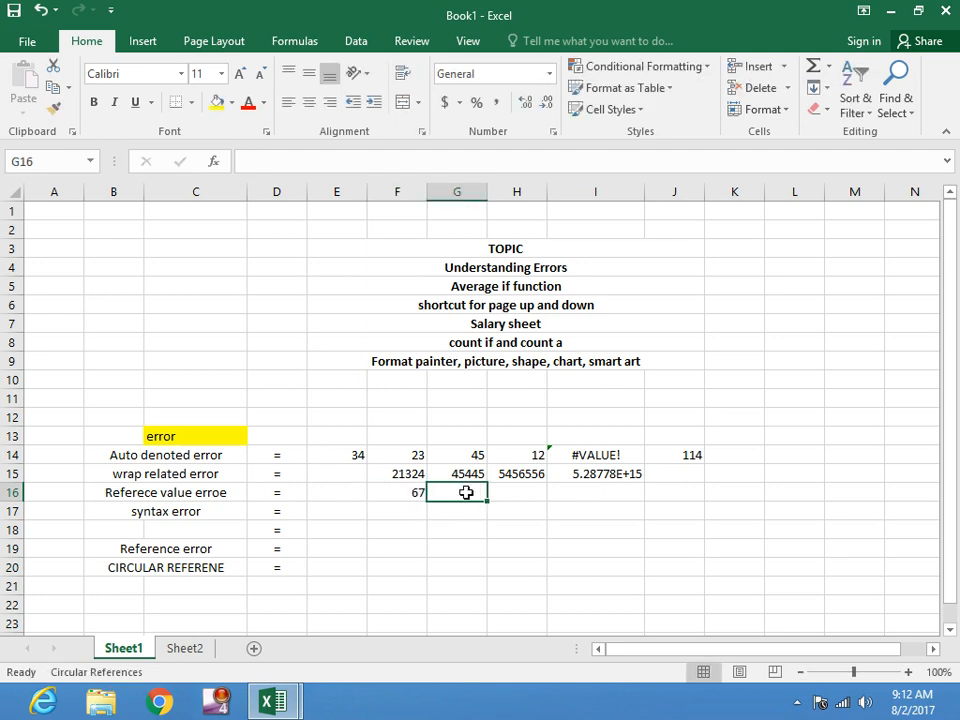
{"action": "left_click", "coordinate": [517, 494]}
{"action": "type", "text": "="}
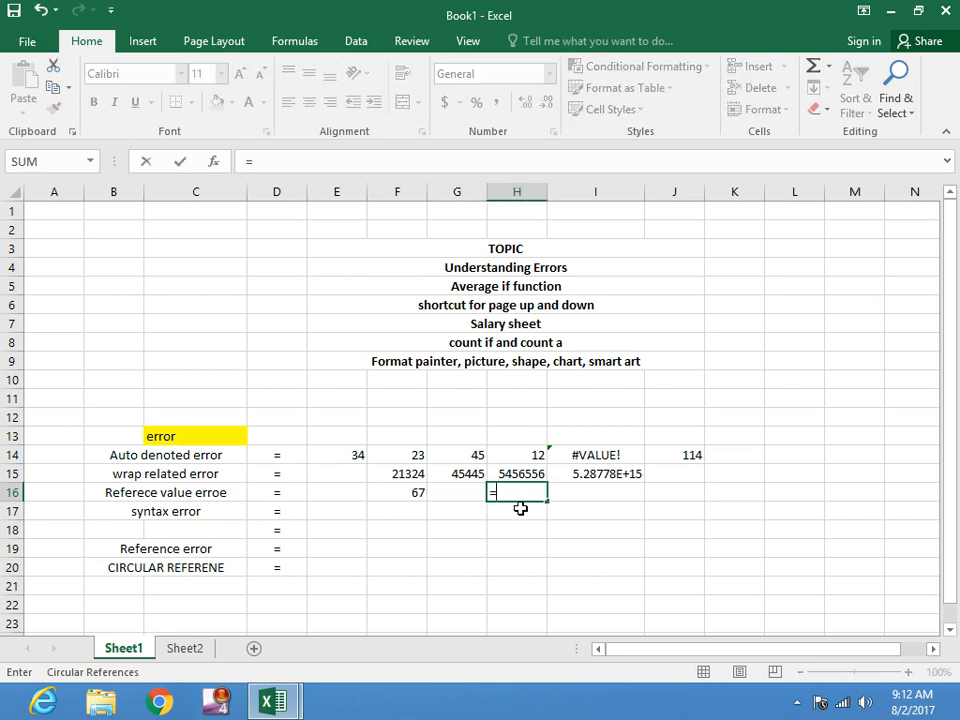
{"action": "left_click", "coordinate": [420, 500]}
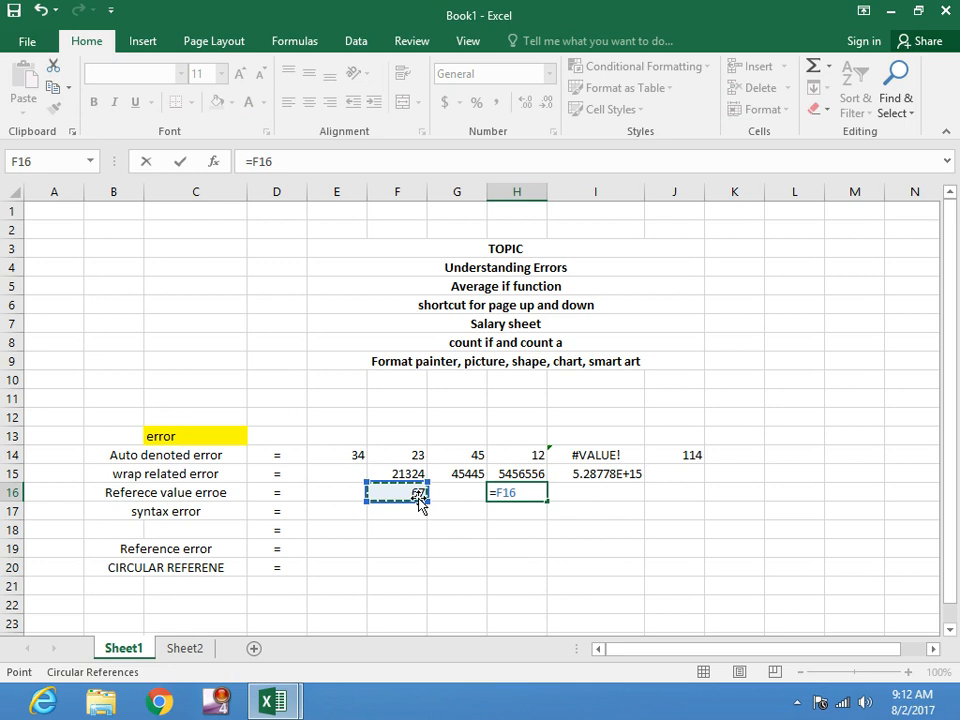
{"action": "type", "text": "/"}
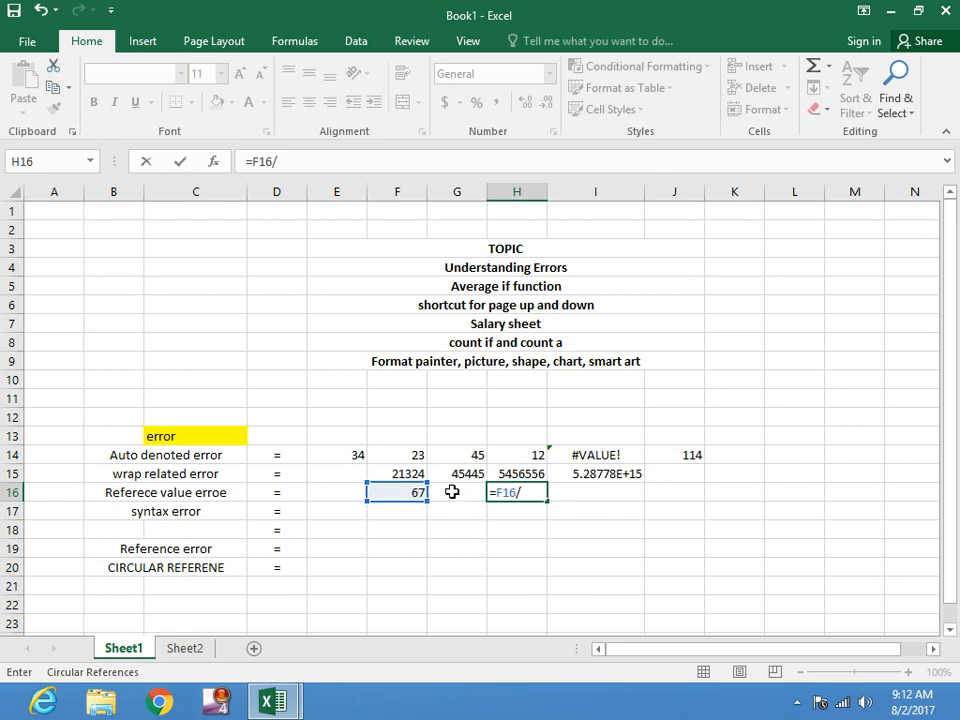
{"action": "left_click", "coordinate": [452, 492]}
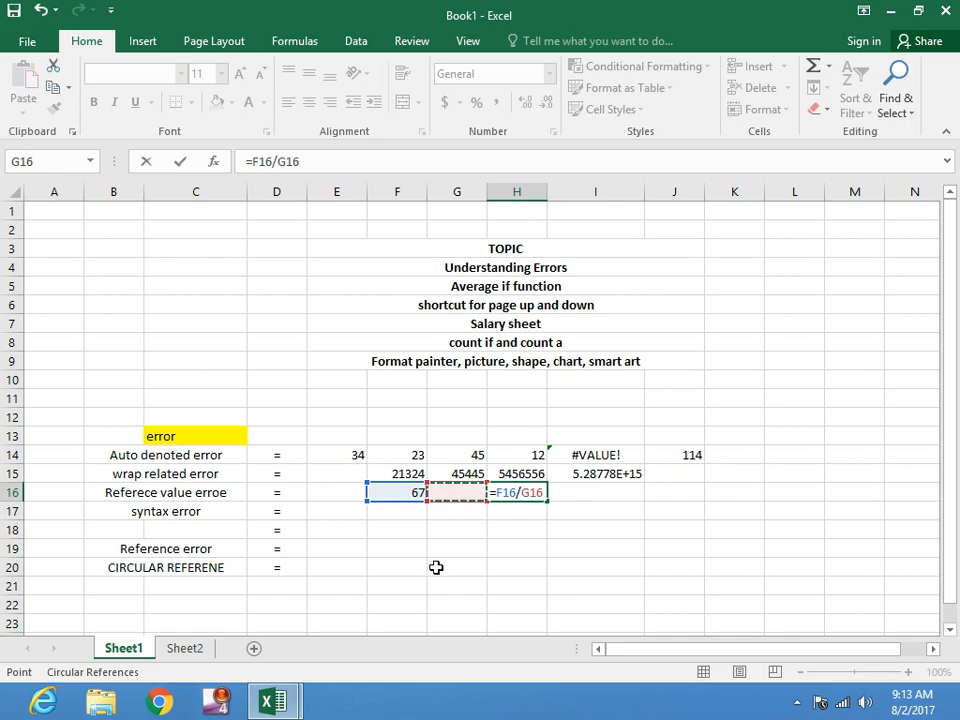
{"action": "key", "text": "Return"}
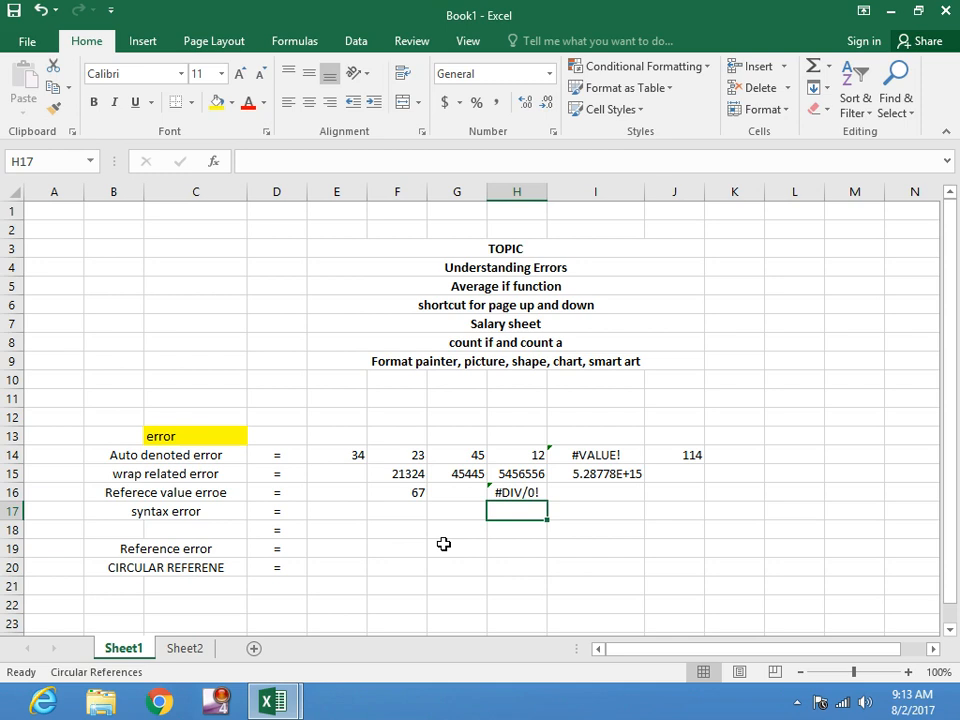
Fill the syntax error row with 45 in E17, 56 in F17 and 45 in G17
{"action": "left_click", "coordinate": [376, 512]}
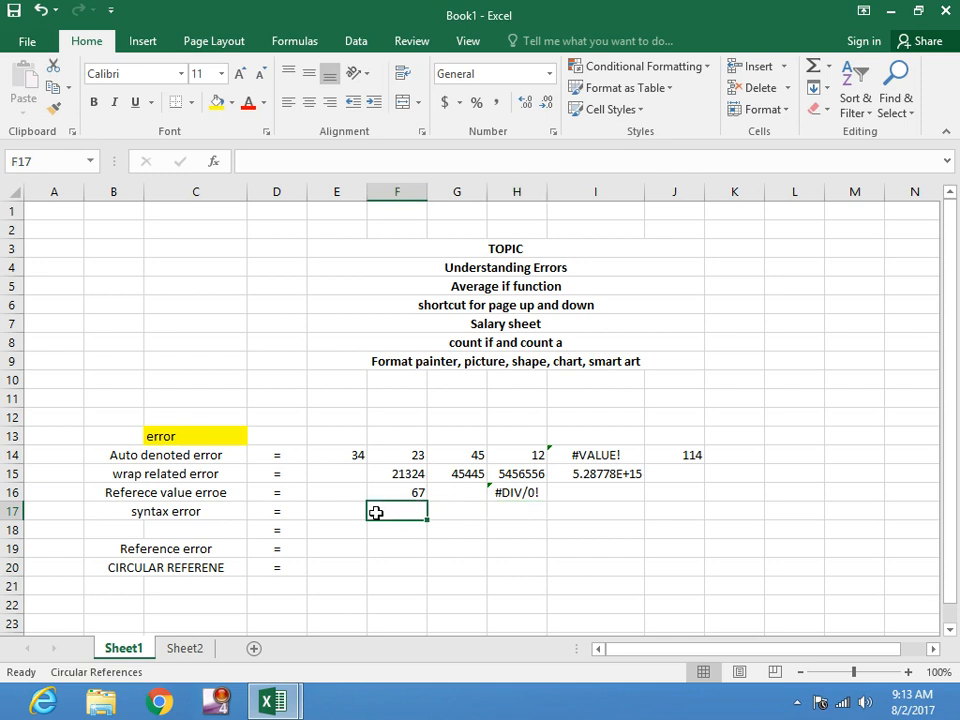
{"action": "left_click", "coordinate": [351, 512]}
{"action": "type", "text": "45"}
{"action": "left_click", "coordinate": [390, 510]}
{"action": "type", "text": "56"}
{"action": "left_click", "coordinate": [457, 514]}
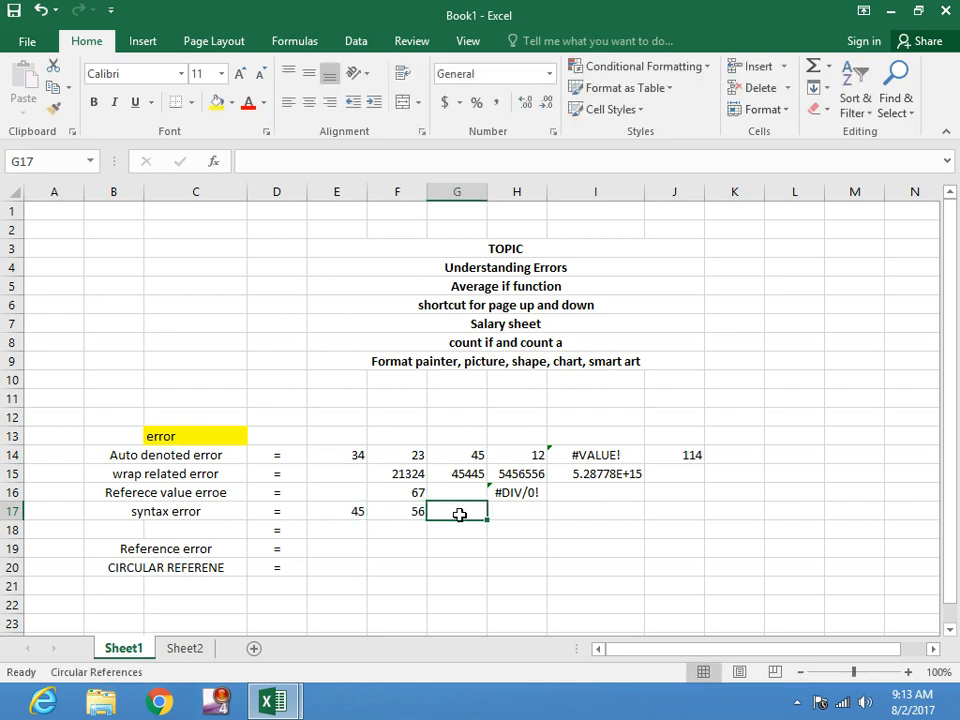
{"action": "type", "text": "45"}
Enter a SUM formula with the invalid name e1r in cell H17: =sum(e1r,E17:G17)
{"action": "left_click", "coordinate": [513, 510]}
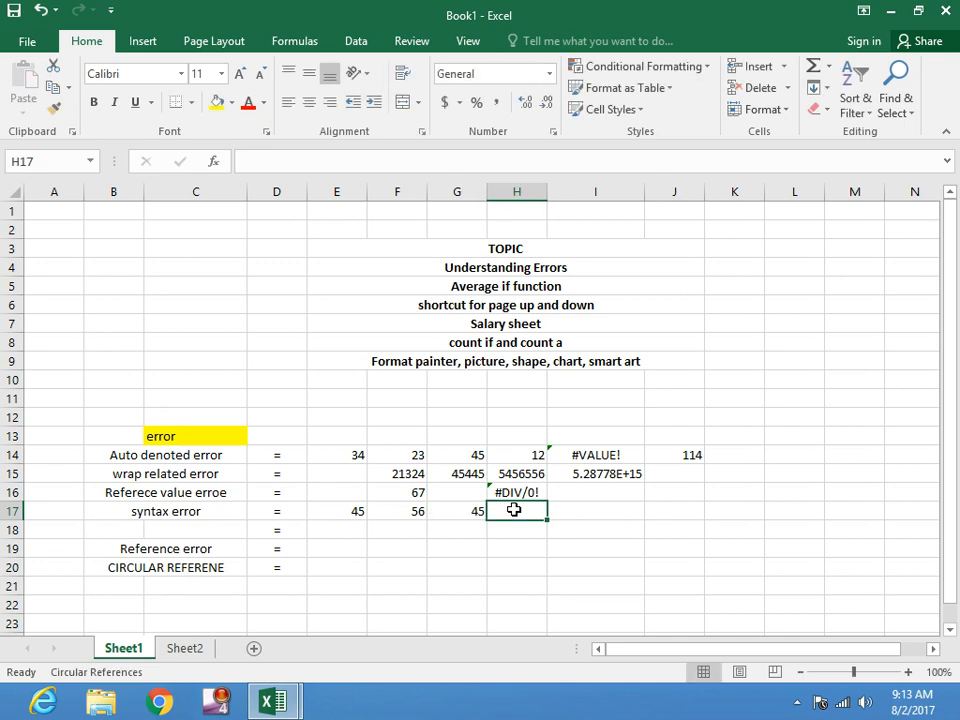
{"action": "type", "text": "="}
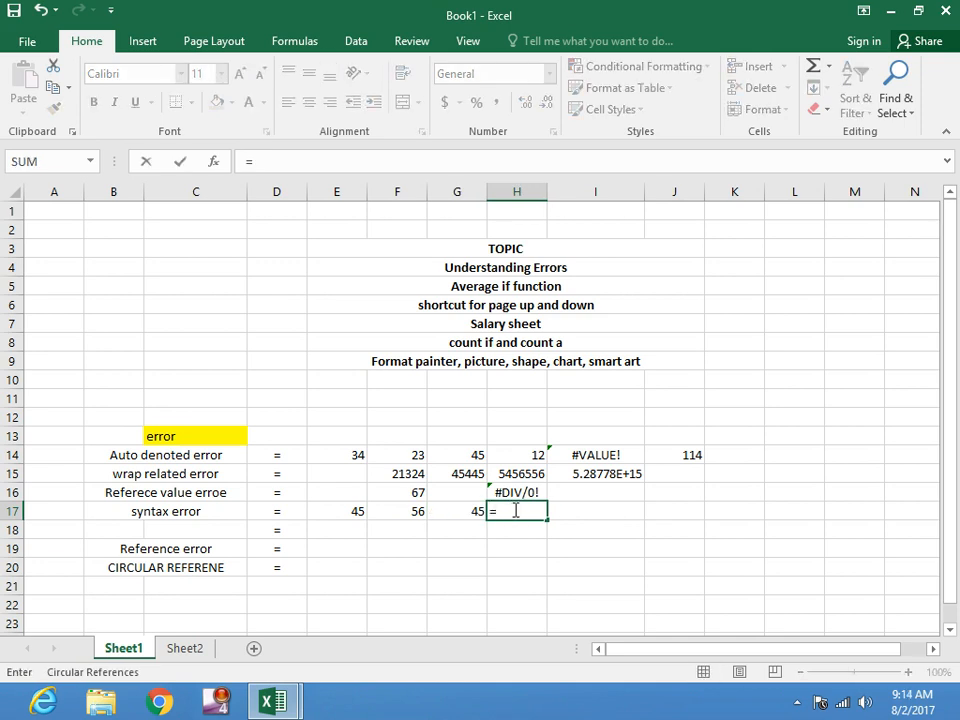
{"action": "type", "text": "su"}
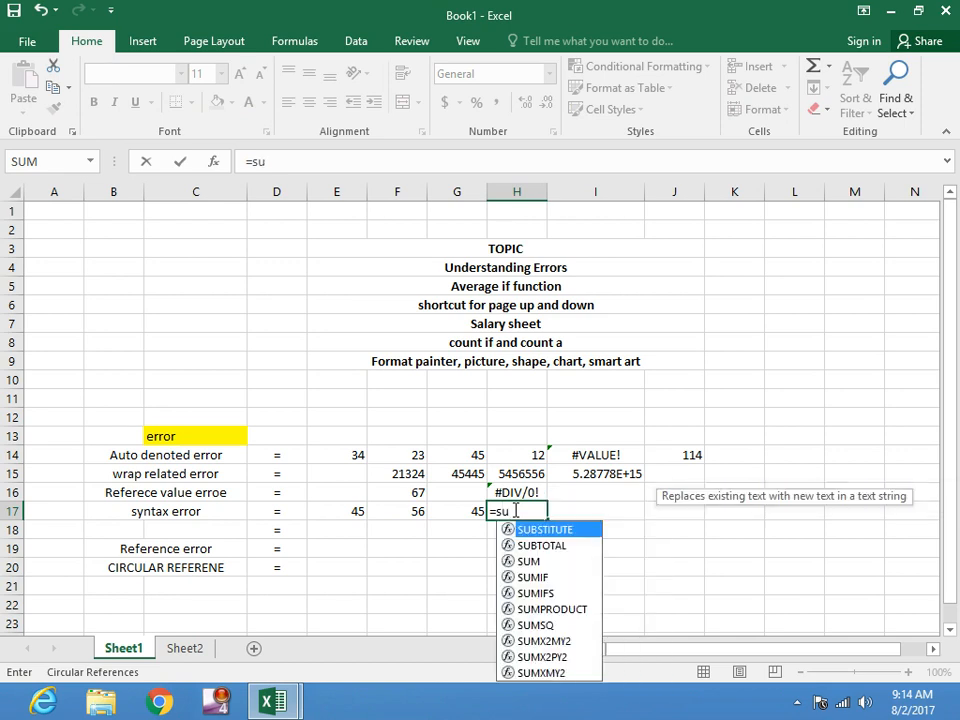
{"action": "type", "text": "m("}
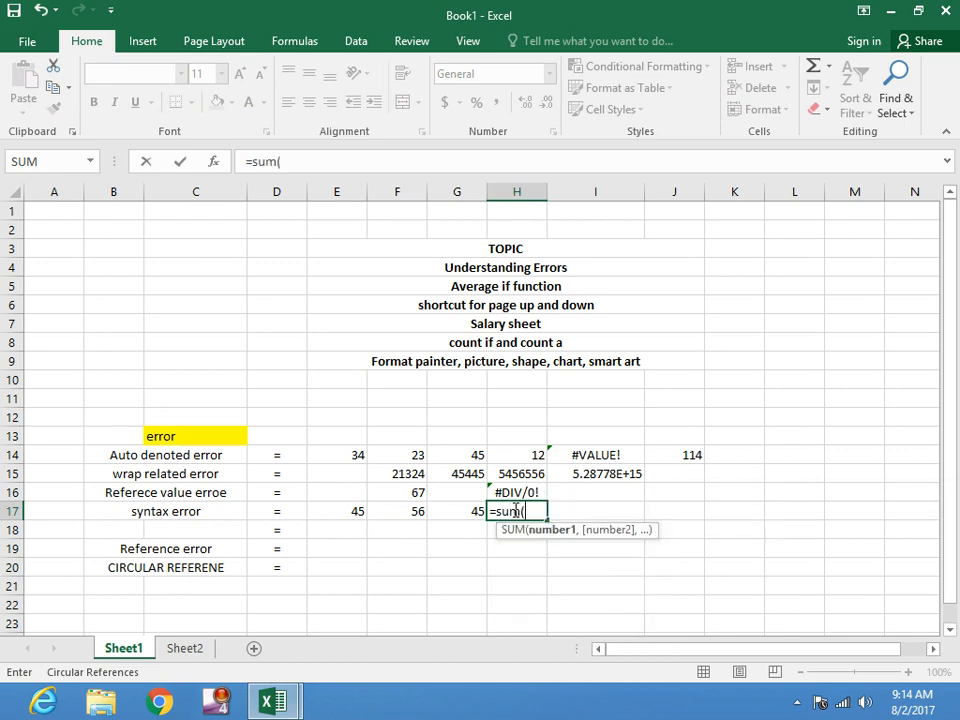
{"action": "type", "text": "e"}
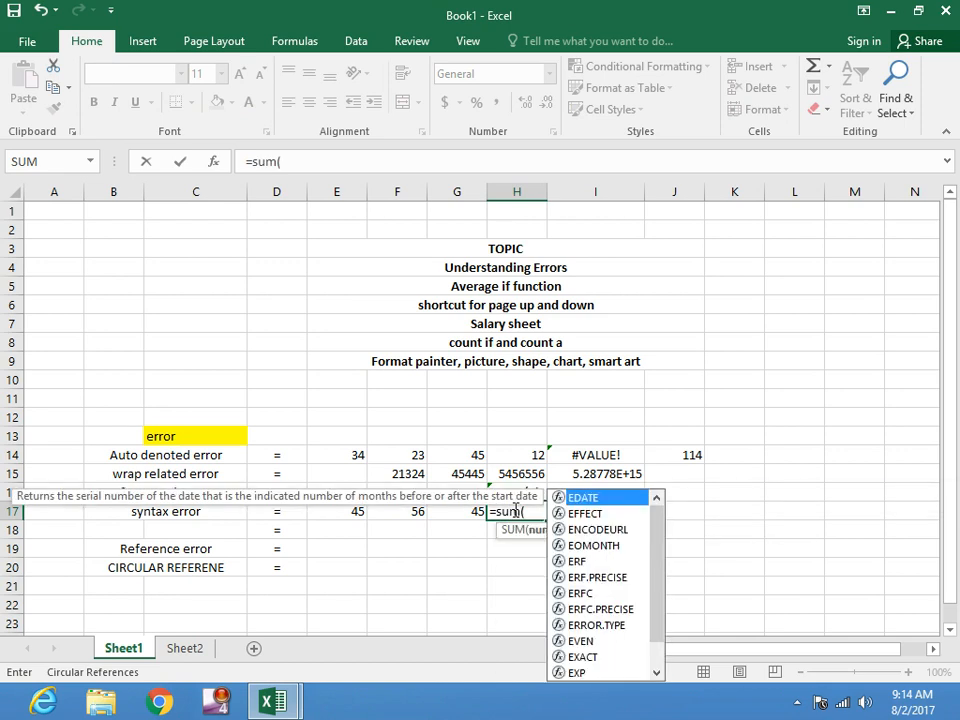
{"action": "type", "text": "1"}
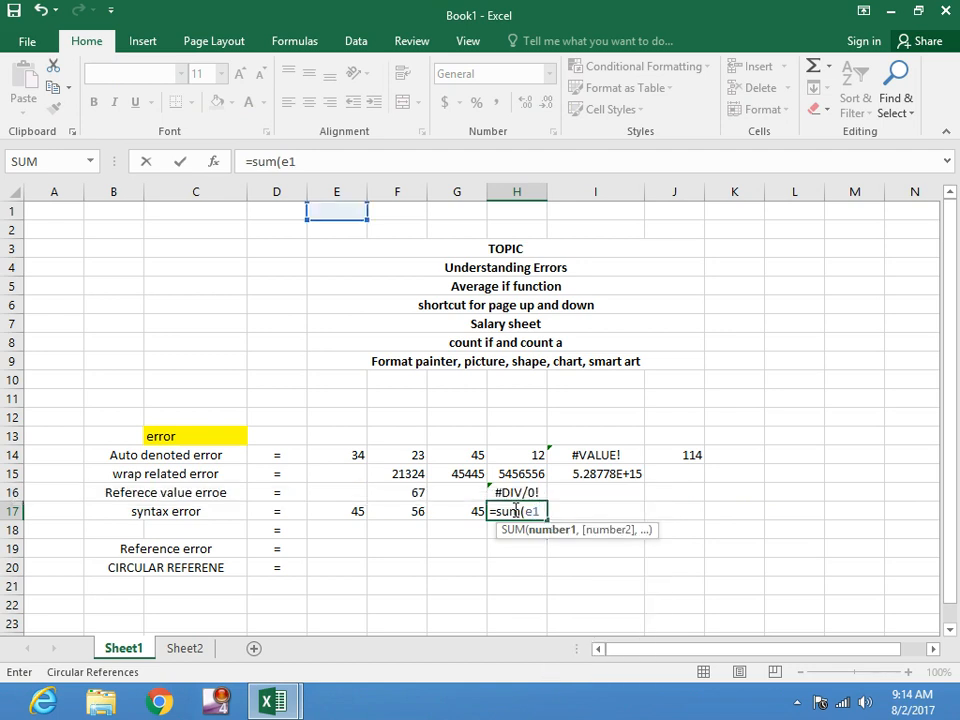
{"action": "type", "text": "r"}
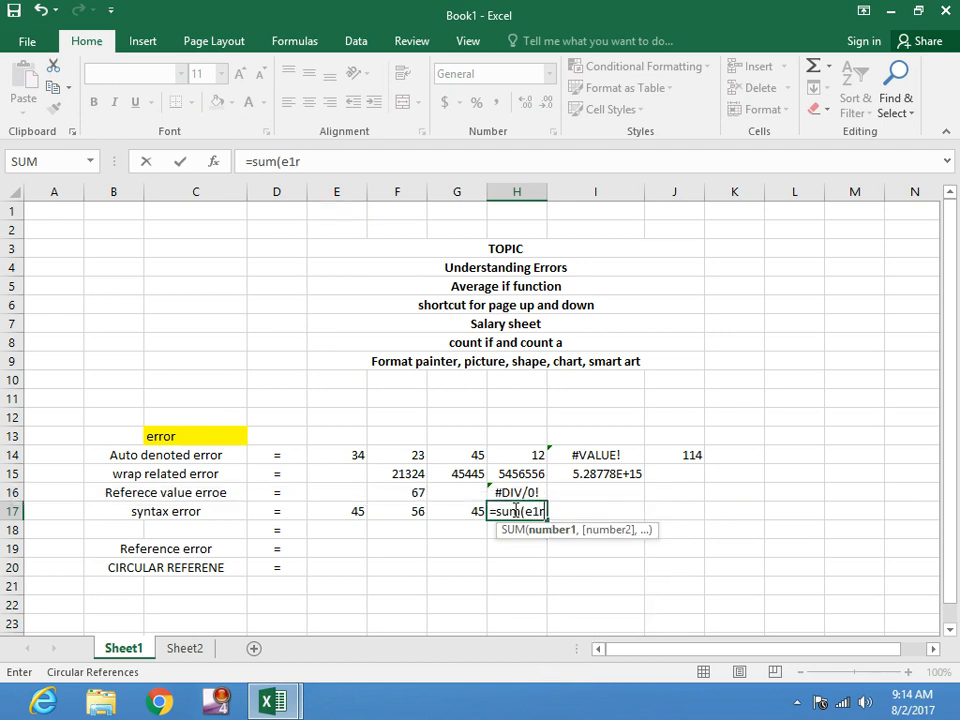
{"action": "type", "text": ","}
{"action": "left_click_drag", "start_coordinate": [360, 514], "coordinate": [454, 511]}
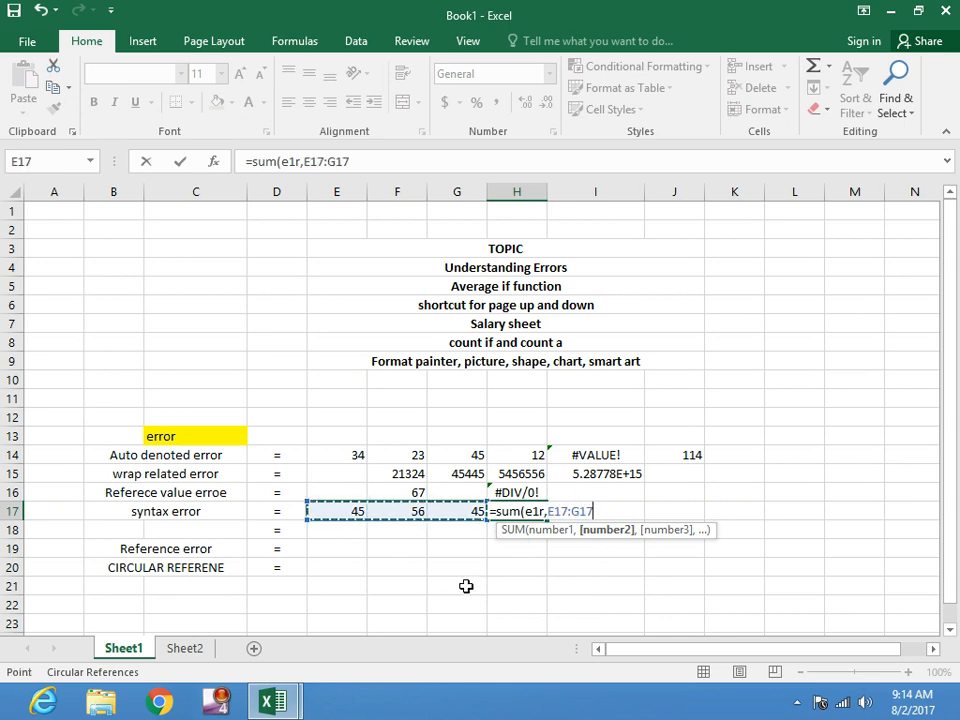
{"action": "key", "text": "Return"}
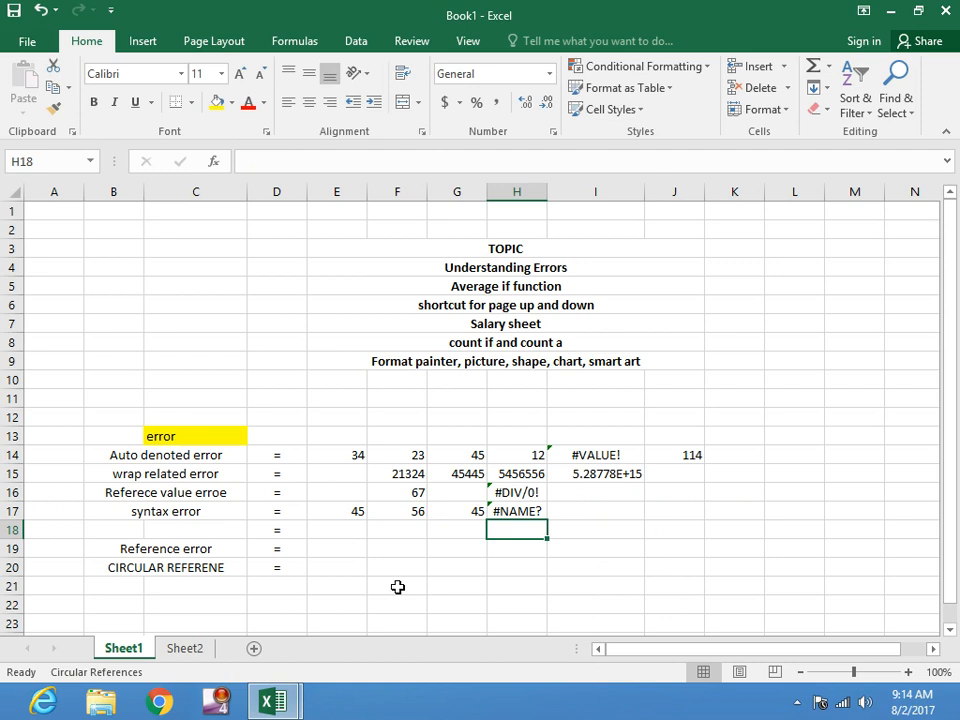
Open the formula in H17 for a magnified look at its arguments, and leave it unchanged
{"action": "left_click", "coordinate": [516, 510]}
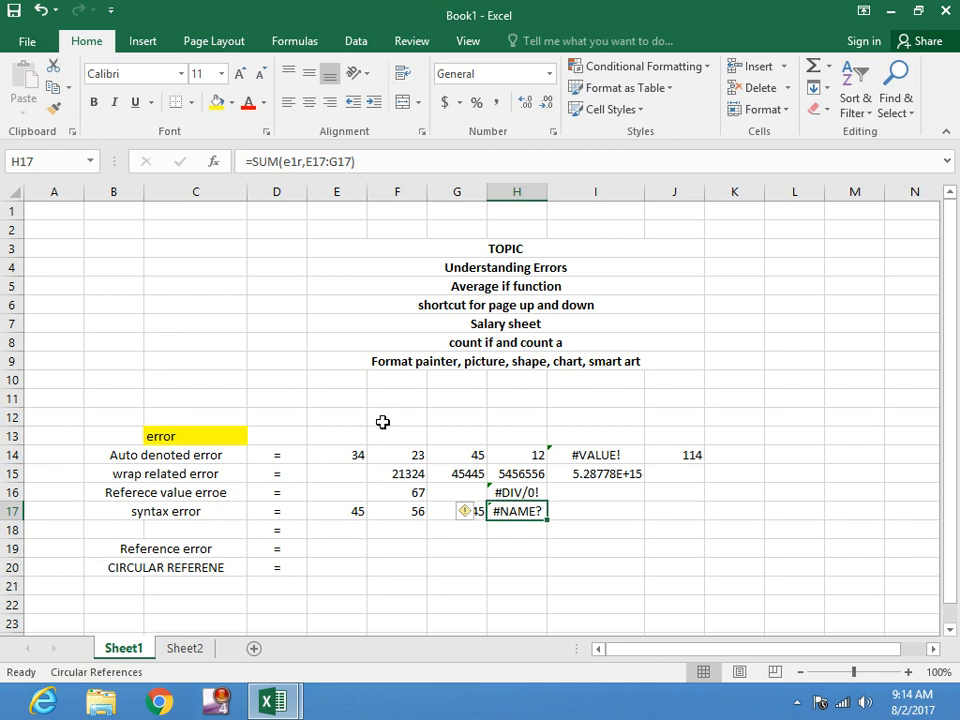
{"action": "key", "text": "F2"}
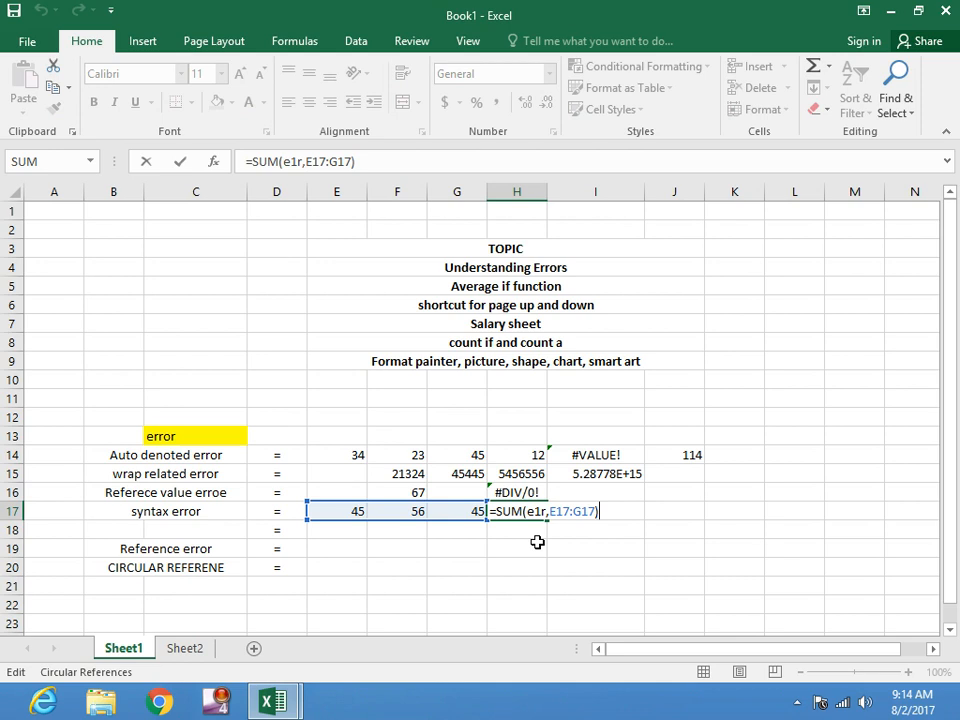
{"action": "key", "text": "ctrl+4"}
{"action": "key", "text": "ctrl+4"}
{"action": "key", "text": "ctrl+4"}
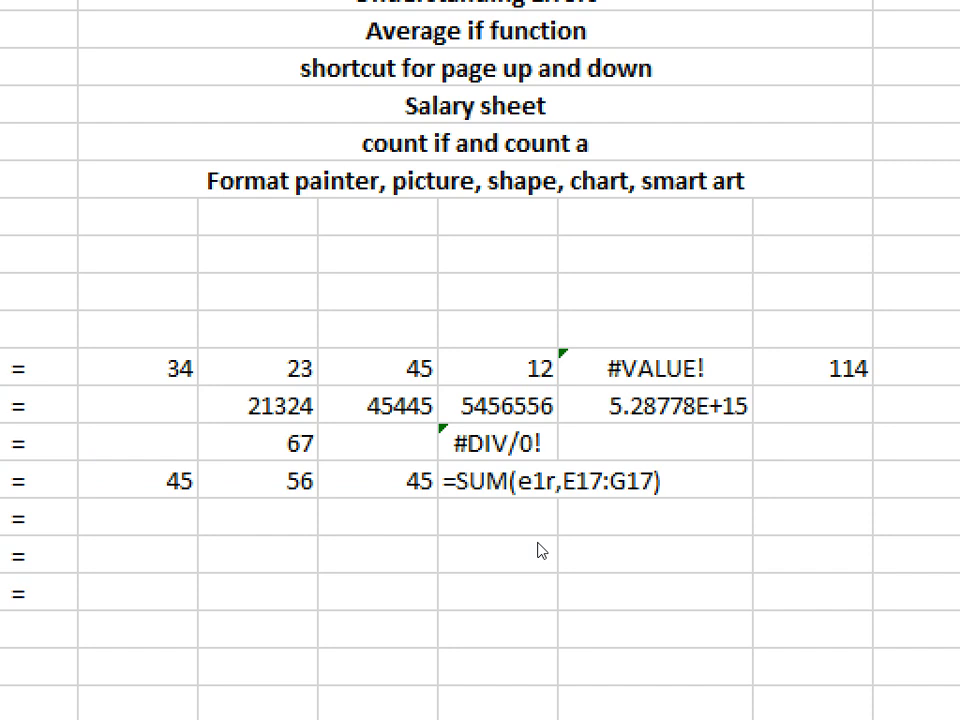
{"action": "key", "text": "Escape"}
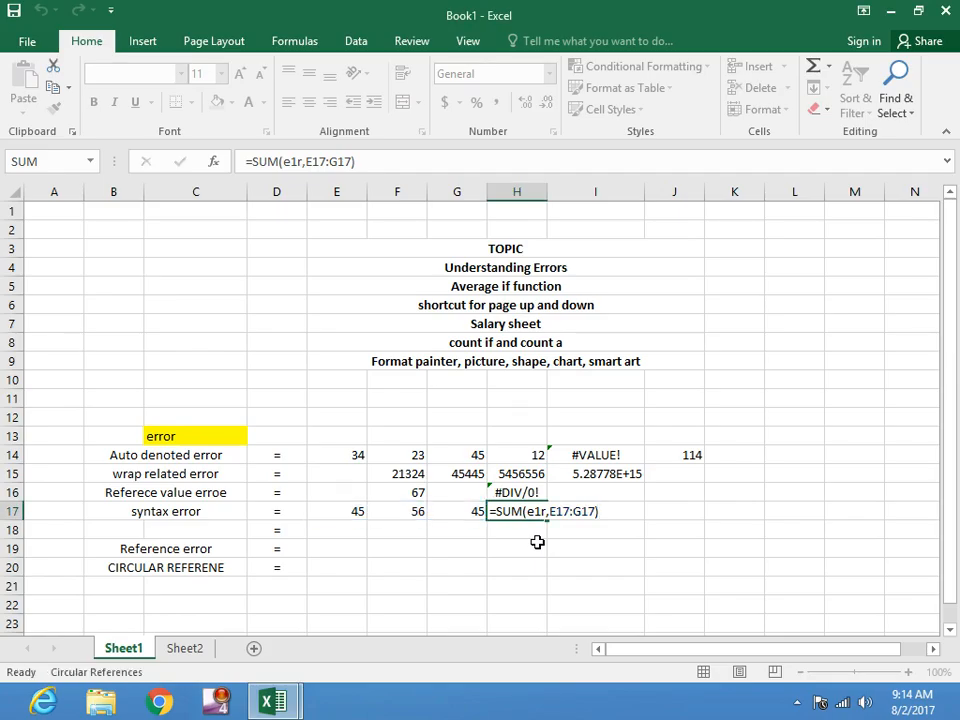
{"action": "key", "text": "Return"}
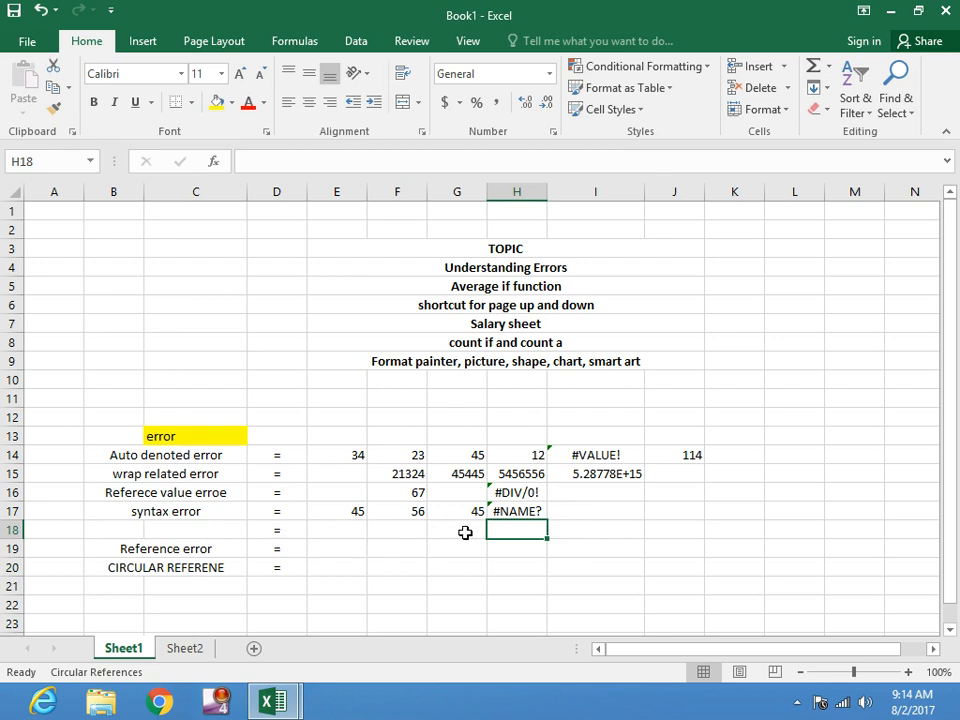
Enter a formula with the misspelled function name sam over E17:G17 in cell H18
{"action": "type", "text": "="}
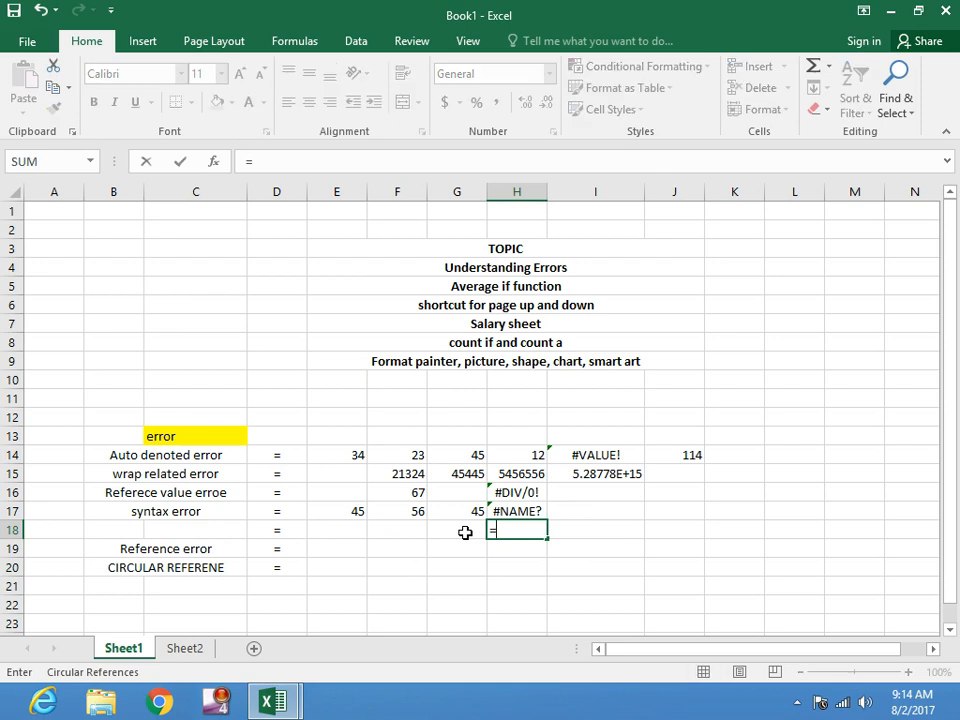
{"action": "type", "text": "sam"}
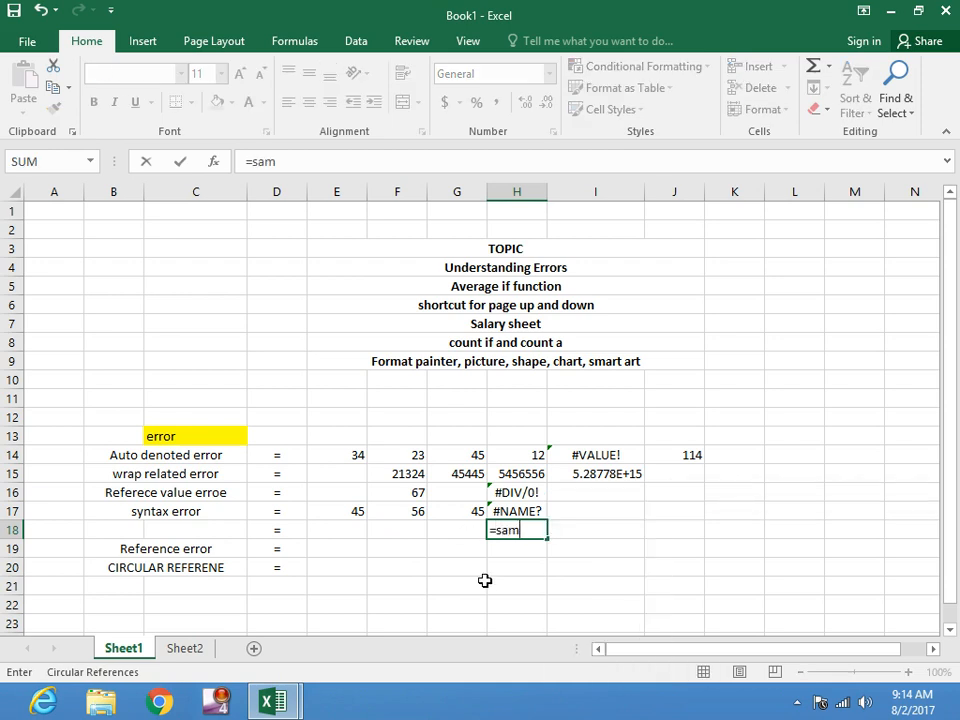
{"action": "type", "text": "("}
{"action": "left_click_drag", "start_coordinate": [347, 508], "coordinate": [437, 510]}
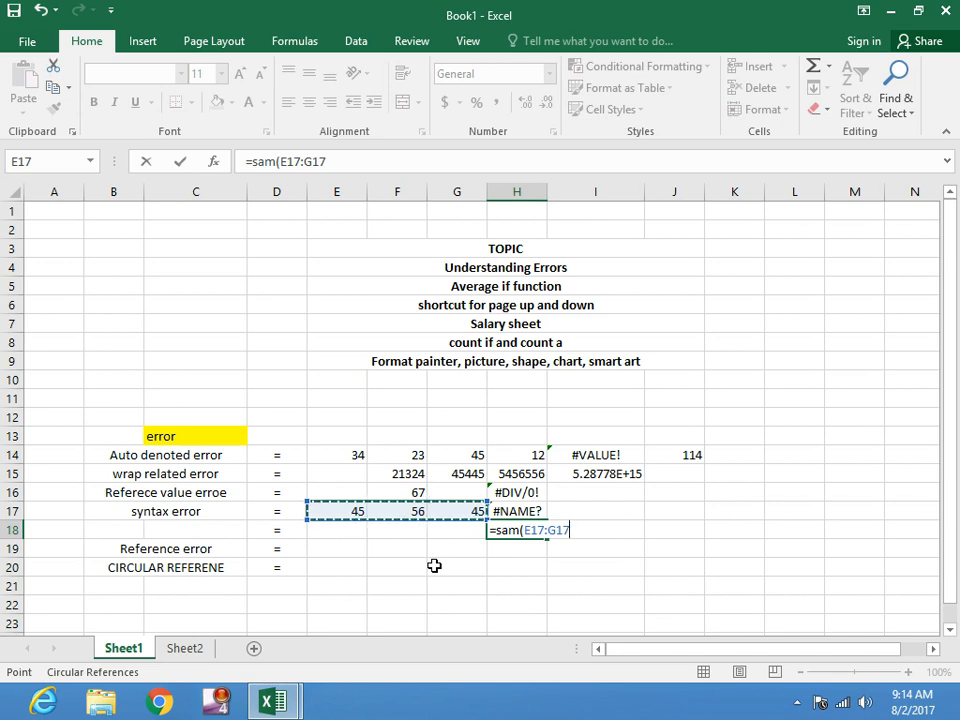
{"action": "key", "text": "super+plus"}
{"action": "key", "text": "Return"}
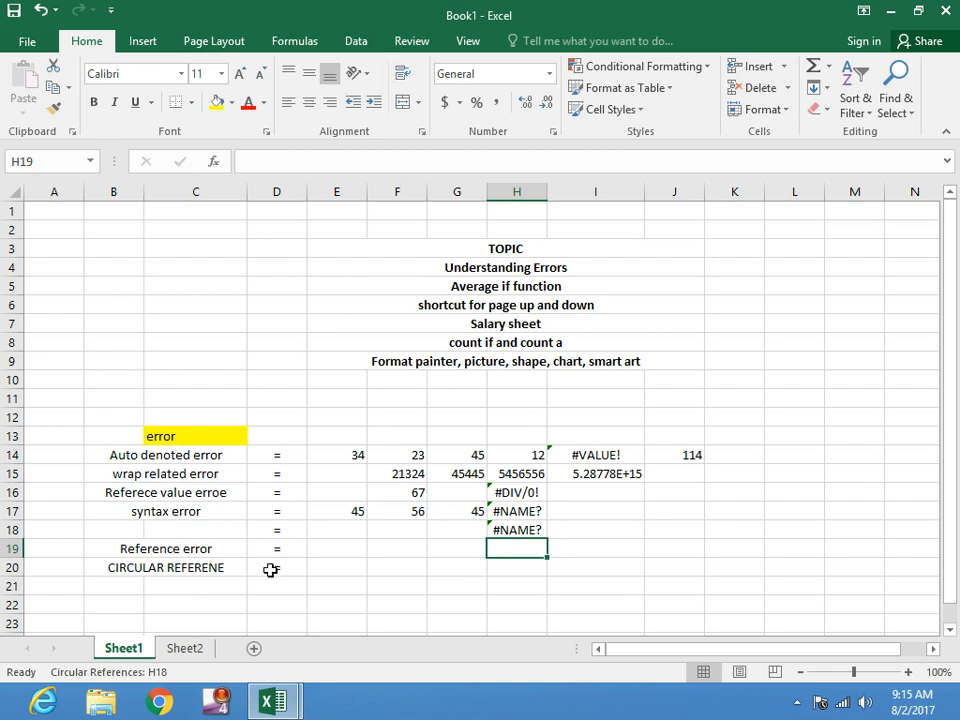
Fill the Reference error row with 5 in E19, 7 in F19 and 8 in G19
{"action": "left_click", "coordinate": [336, 551]}
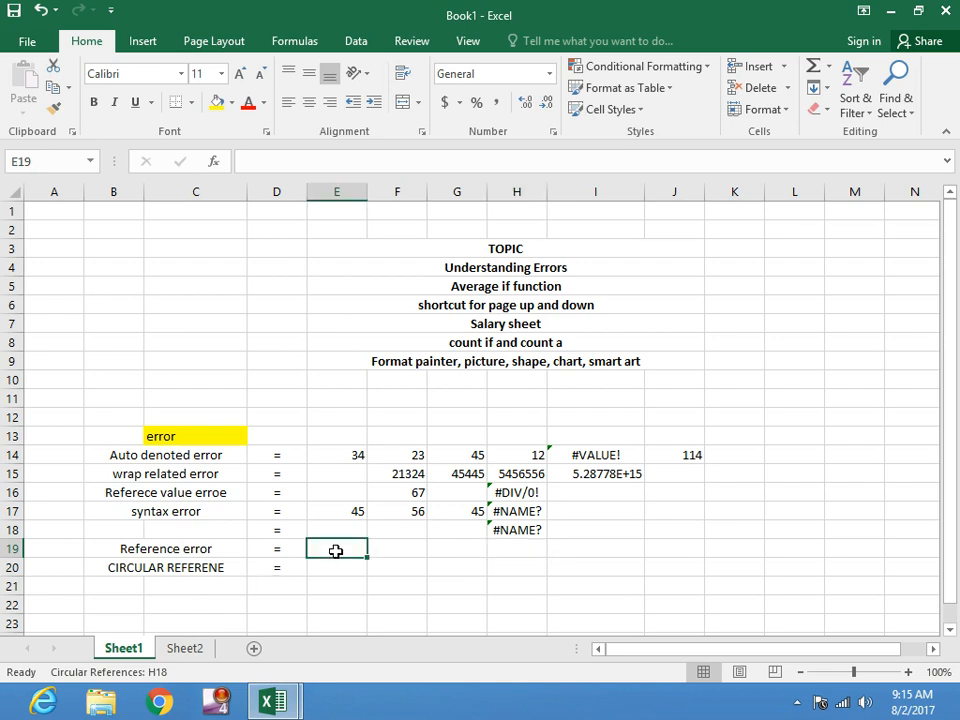
{"action": "type", "text": "5"}
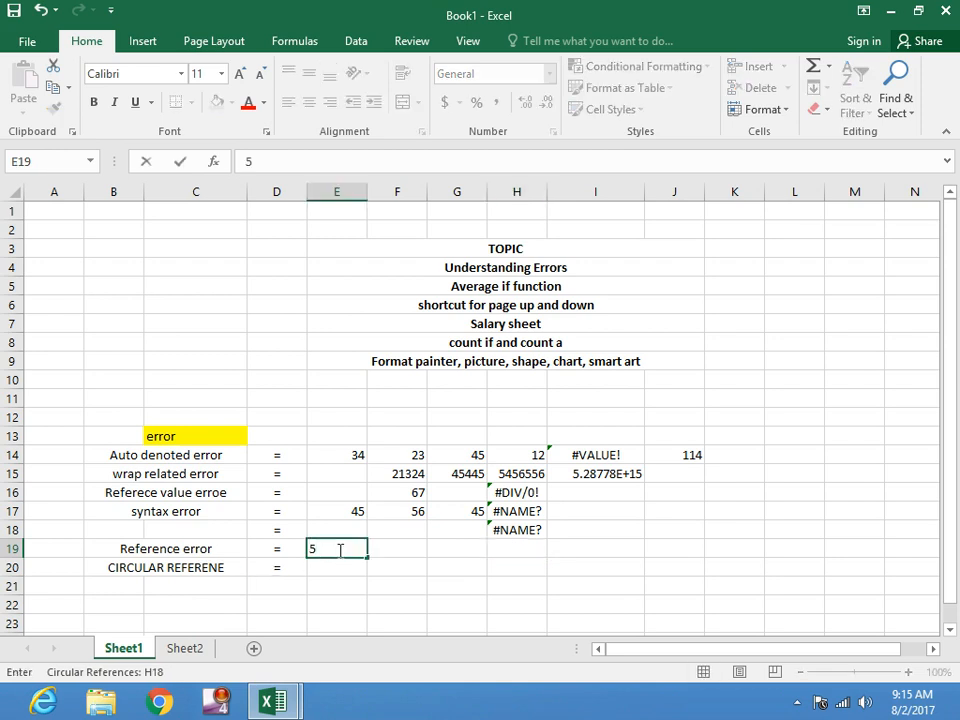
{"action": "left_click", "coordinate": [385, 549]}
{"action": "type", "text": "7"}
{"action": "left_click", "coordinate": [460, 548]}
{"action": "type", "text": "8"}
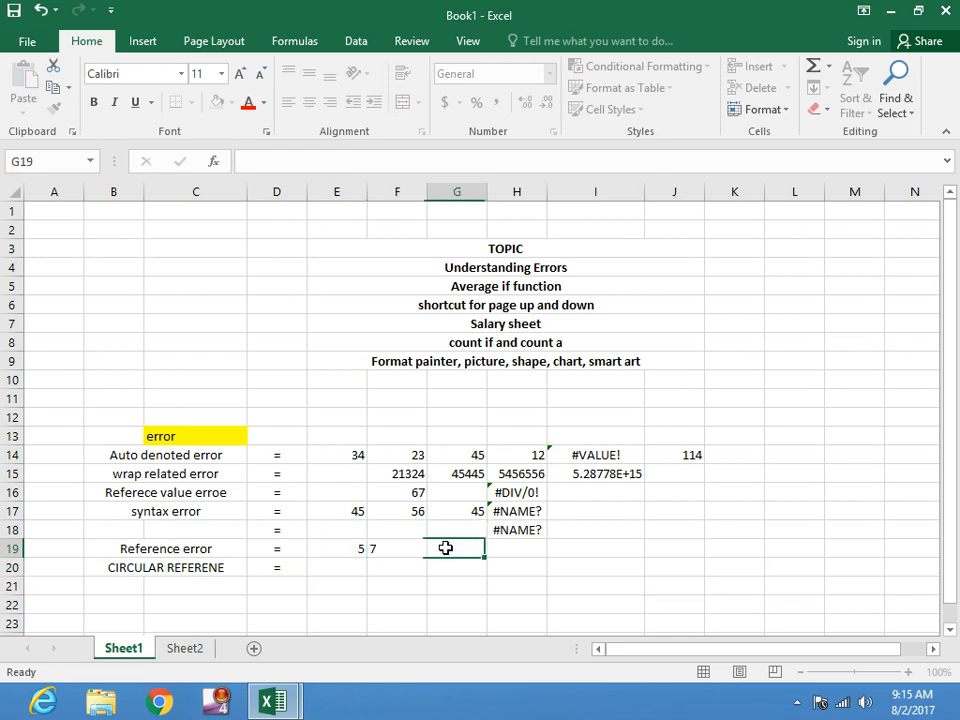
Enter a SUM formula in H19 whose range E19:H19 includes the formula's own cell
{"action": "left_click", "coordinate": [505, 549]}
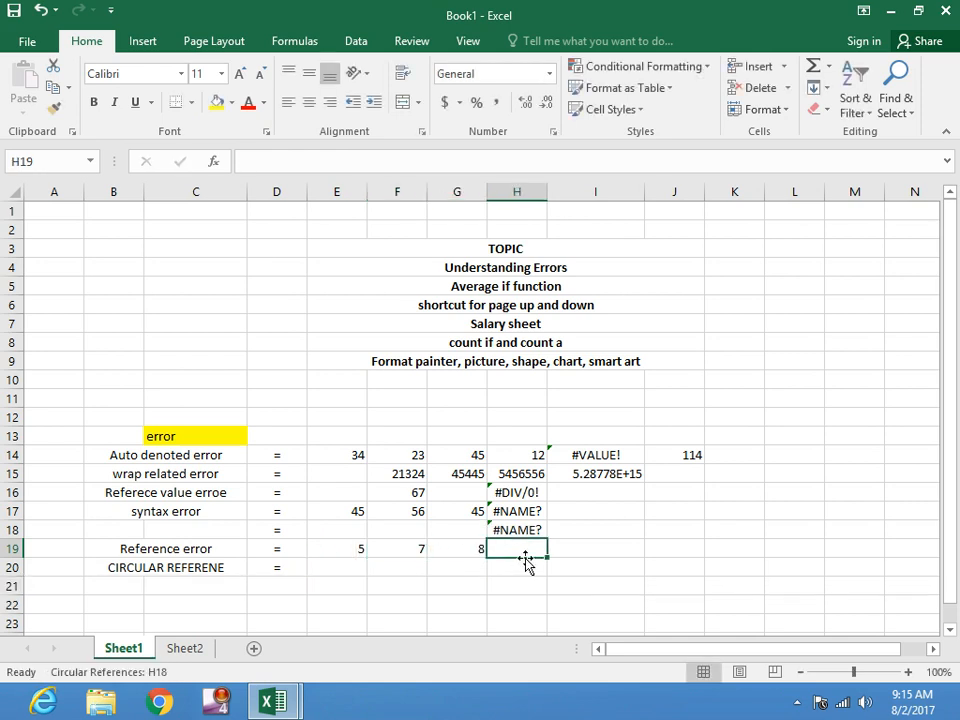
{"action": "type", "text": "="}
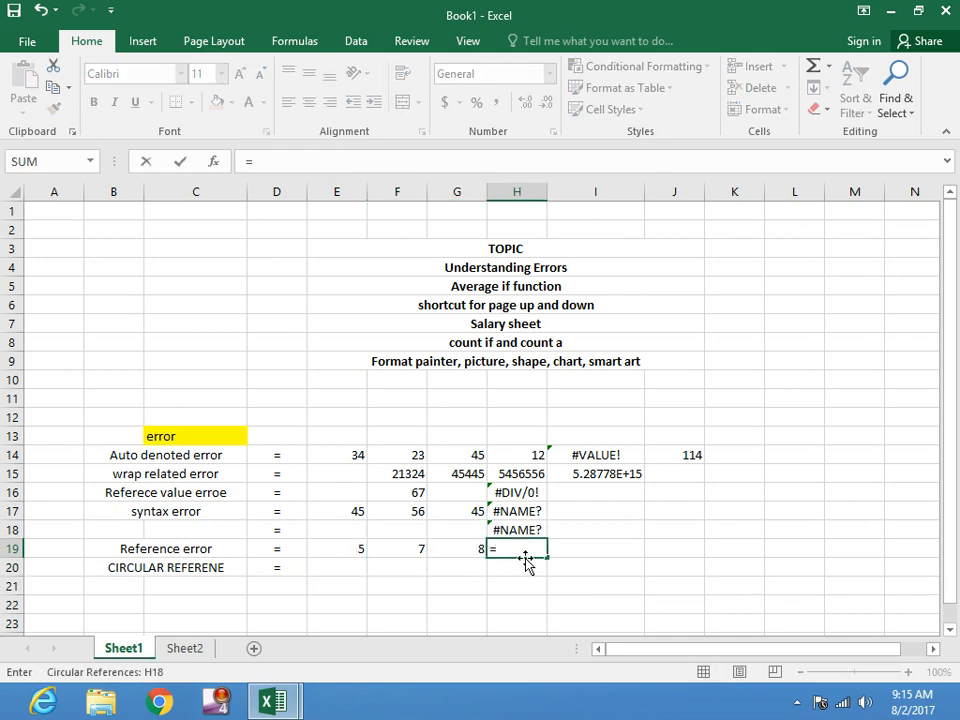
{"action": "type", "text": "sum"}
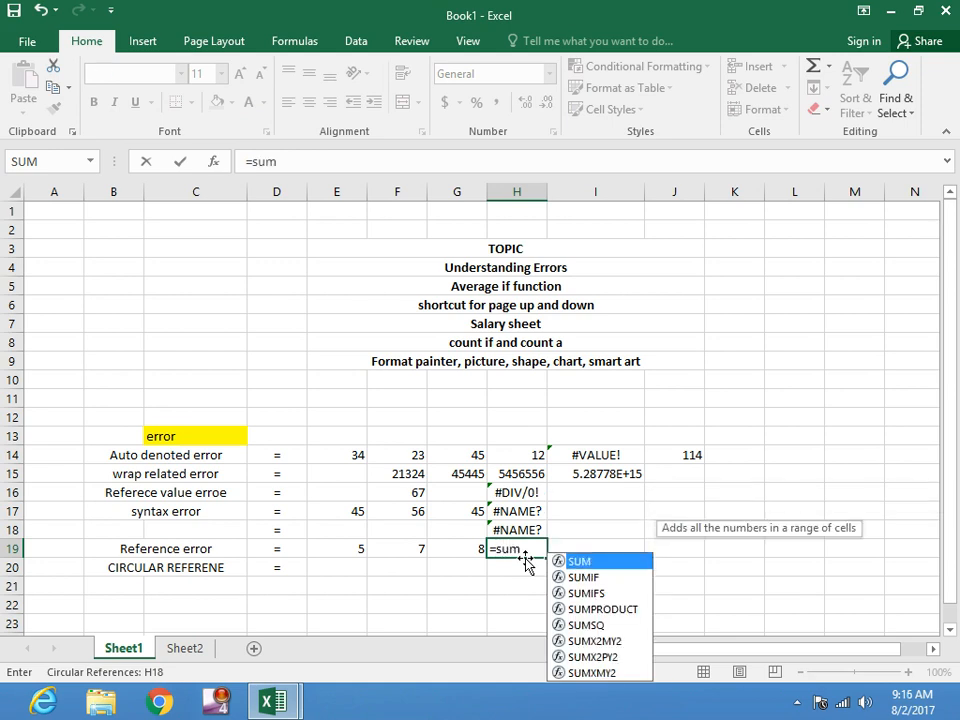
{"action": "type", "text": "("}
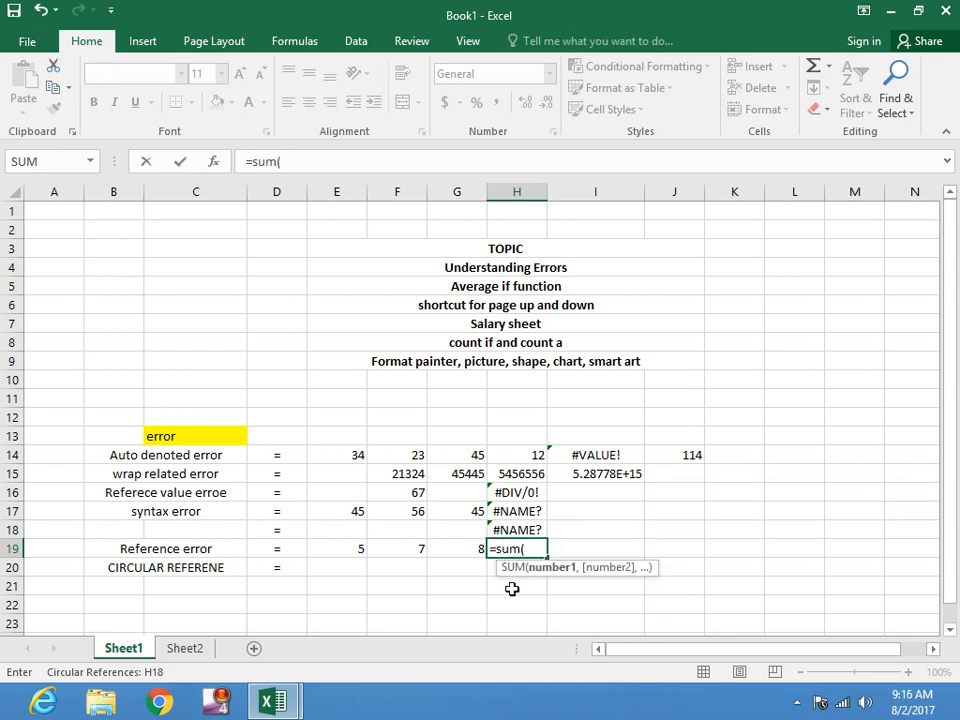
{"action": "key", "text": "Right"}
{"action": "key", "text": "shift+Left"}
{"action": "key", "text": "shift+Left"}
{"action": "key", "text": "shift+Left"}
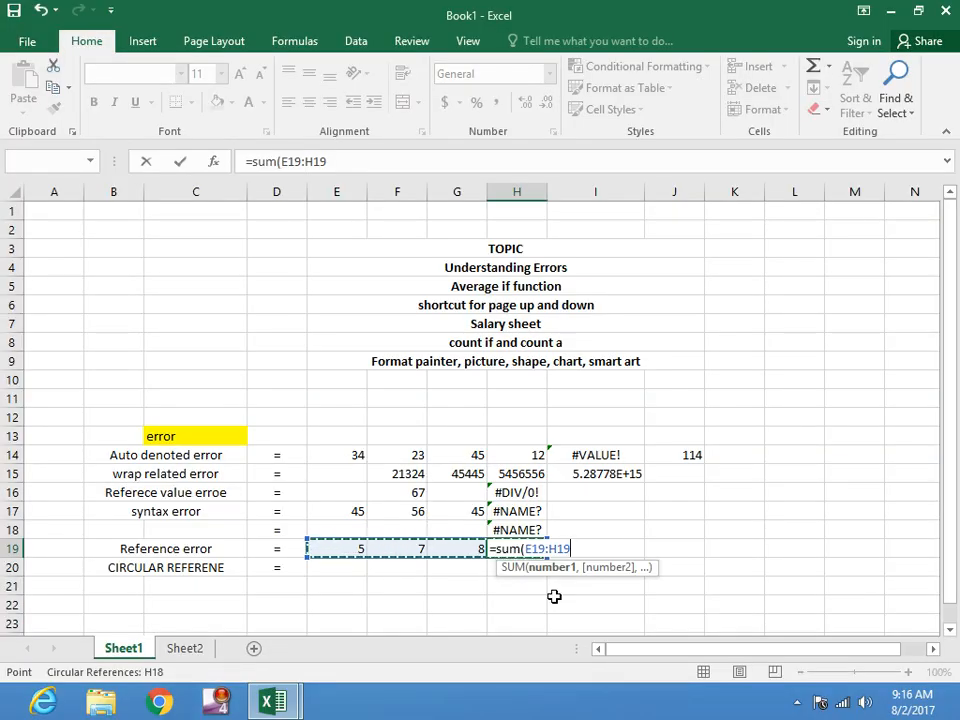
{"action": "key", "text": "Return"}
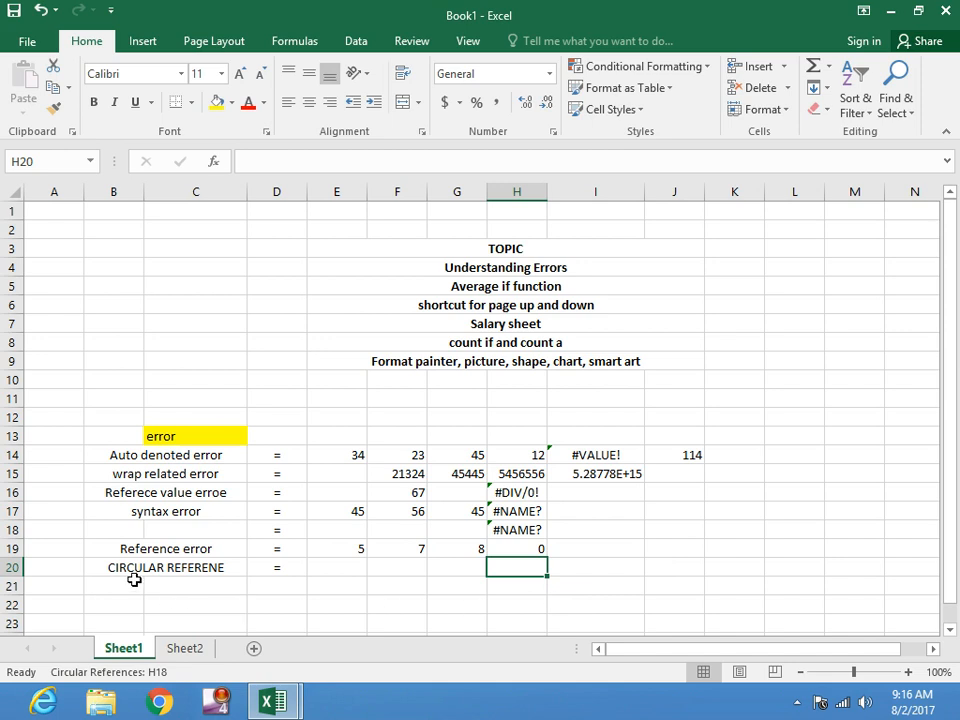
Fill the CIRCULAR REFERENE row with 5 in E20, 4 in F20 and 8 in G20
{"action": "left_click", "coordinate": [353, 573]}
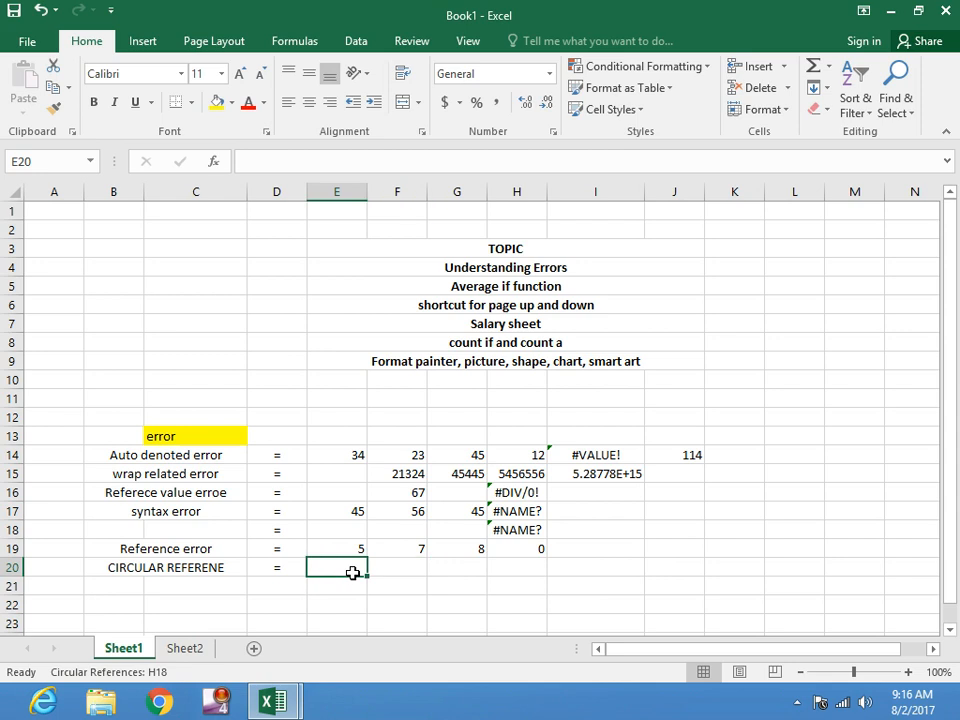
{"action": "type", "text": "5"}
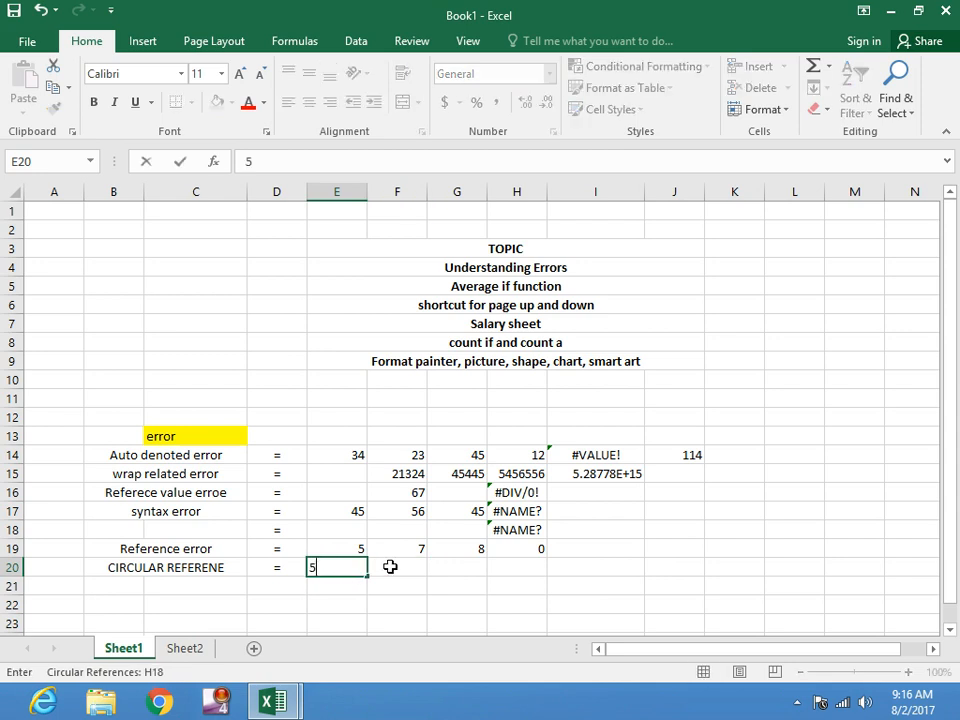
{"action": "left_click", "coordinate": [400, 568]}
{"action": "type", "text": "4"}
{"action": "left_click", "coordinate": [446, 572]}
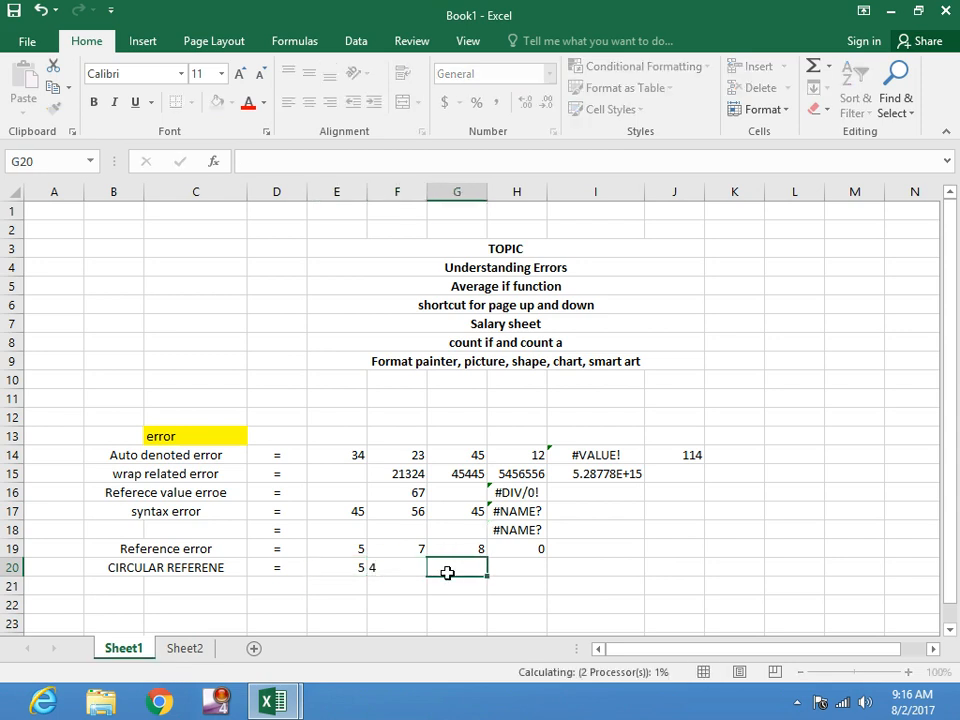
{"action": "type", "text": "8"}
Enter a SUM formula over E20:G20 in cell H20
{"action": "left_click", "coordinate": [514, 565]}
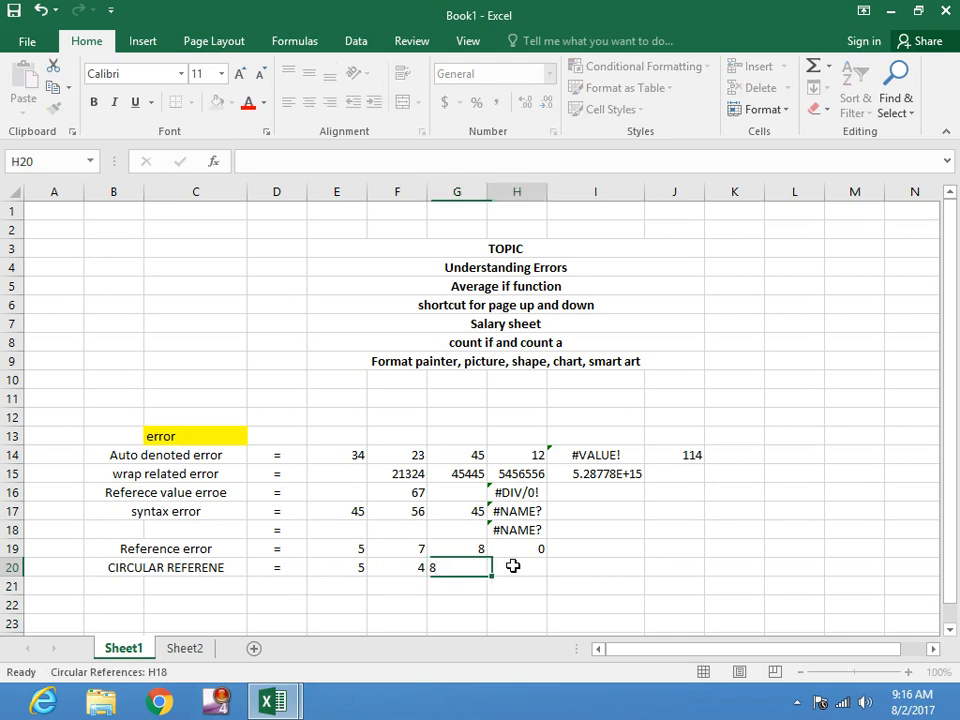
{"action": "type", "text": "="}
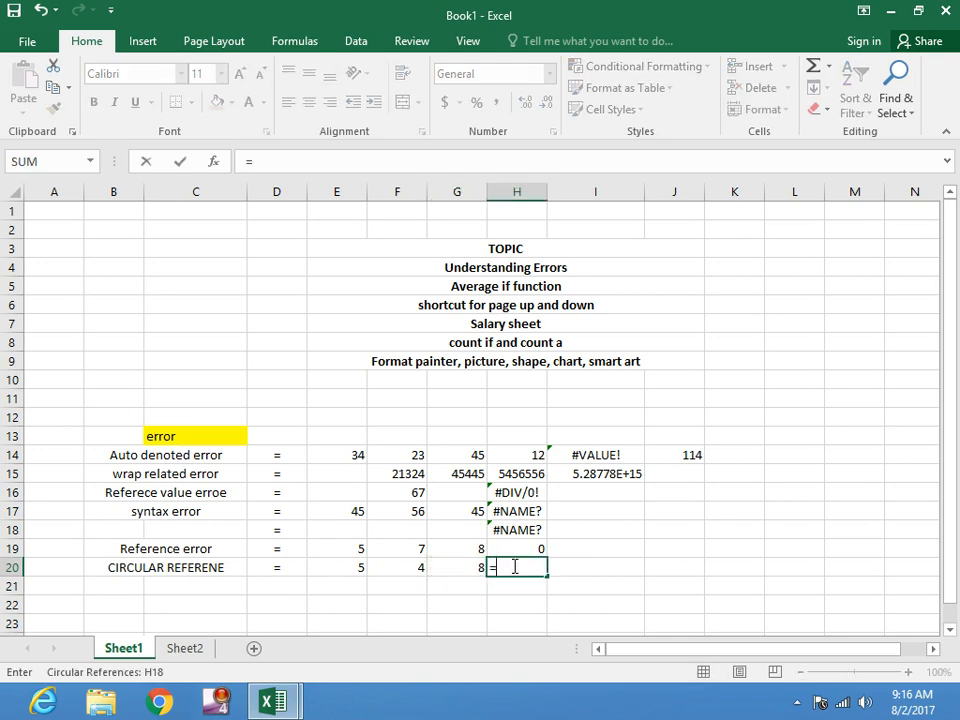
{"action": "type", "text": "s"}
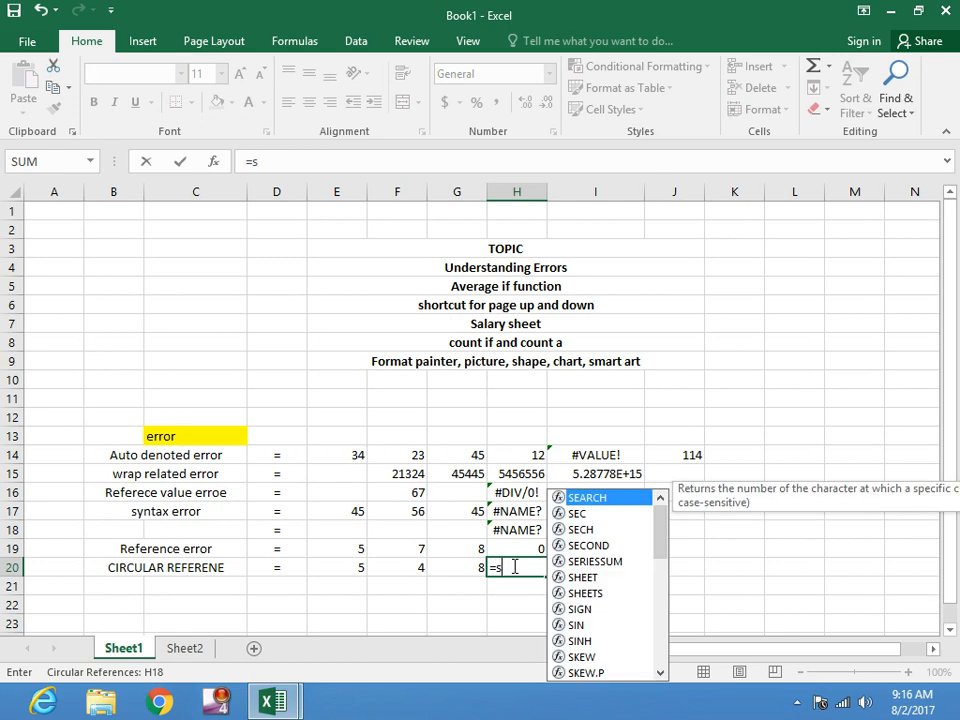
{"action": "type", "text": "um("}
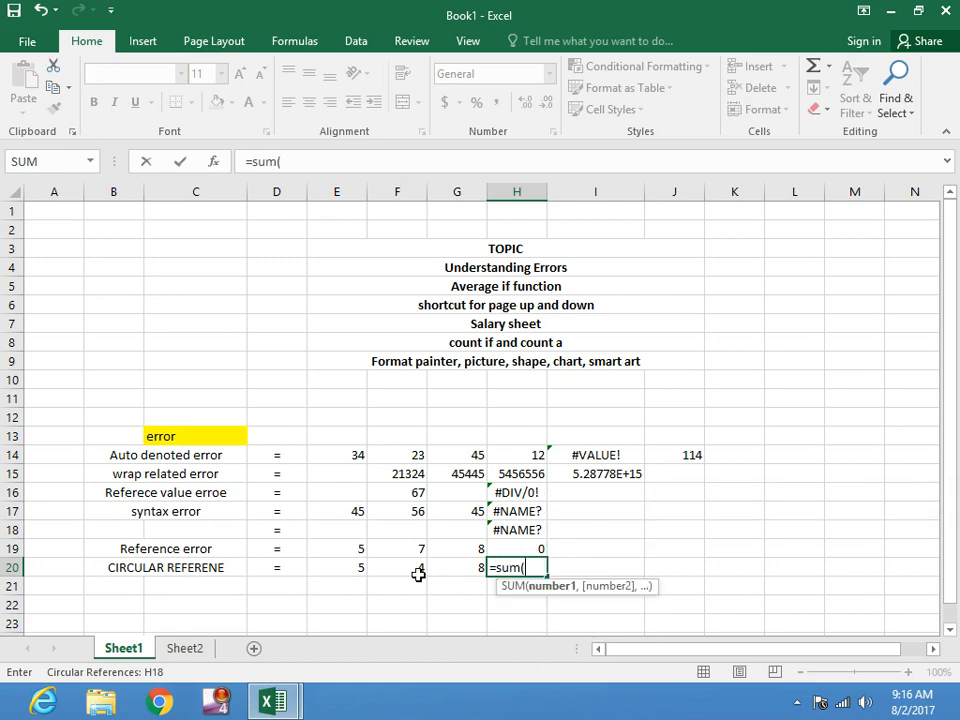
{"action": "left_click_drag", "start_coordinate": [356, 568], "coordinate": [450, 568]}
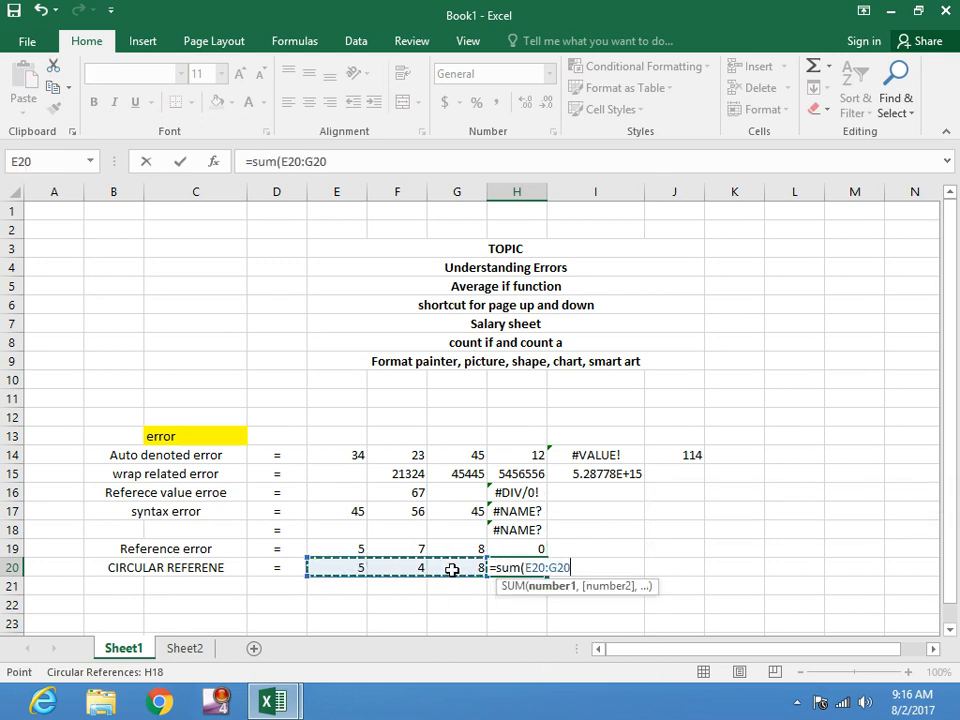
{"action": "key", "text": "Return"}
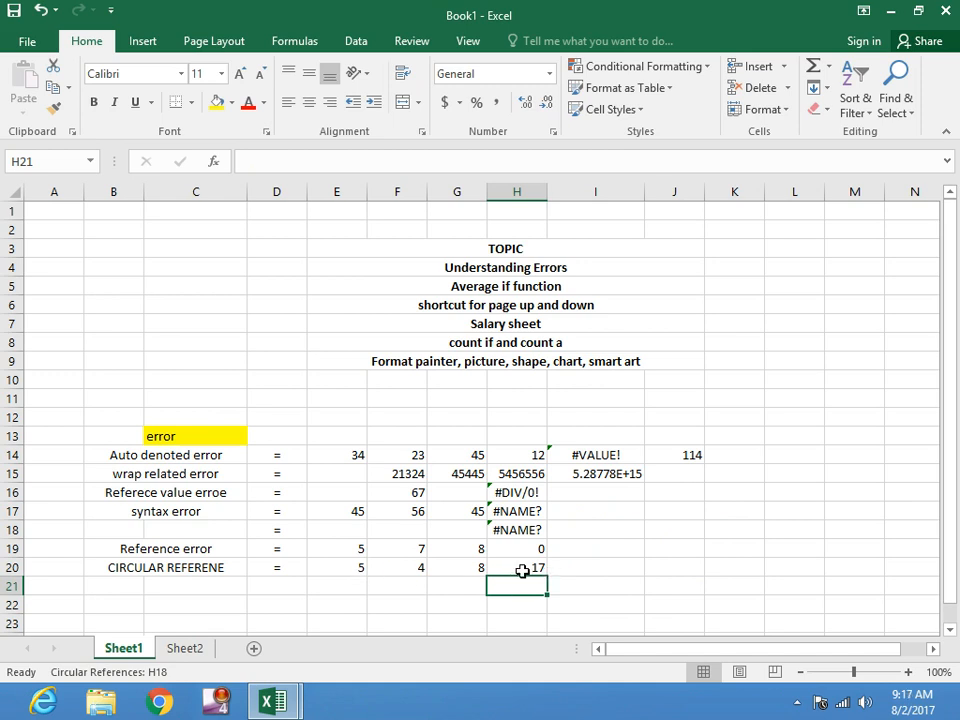
Replace the number in E20 with the circular formula =H20/F20, and check the other cells of that row
{"action": "left_click", "coordinate": [347, 574]}
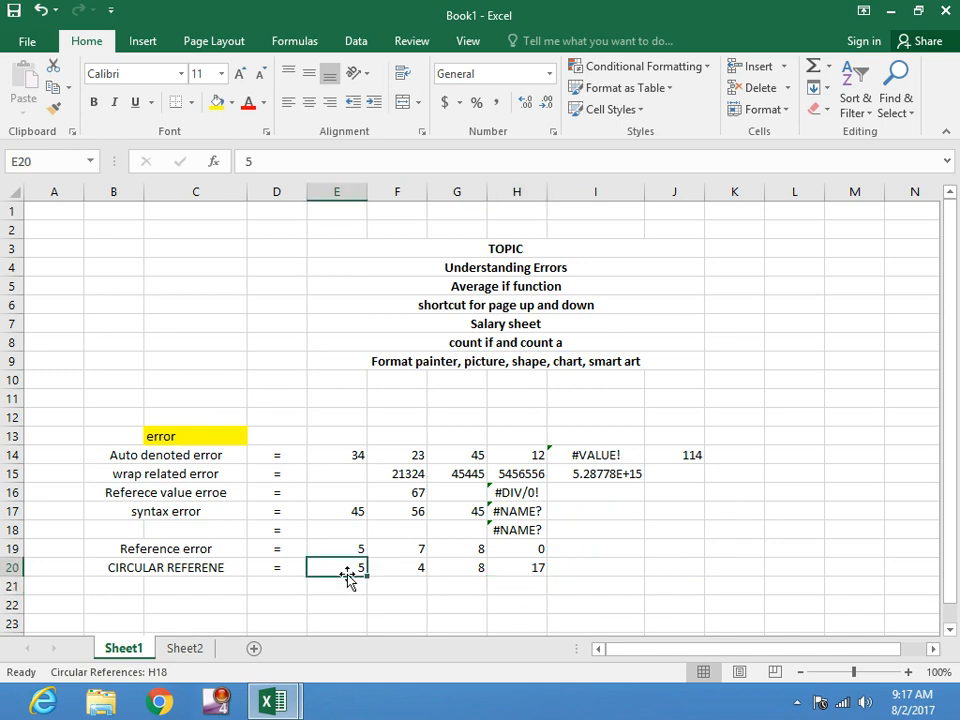
{"action": "type", "text": "="}
{"action": "left_click", "coordinate": [532, 568]}
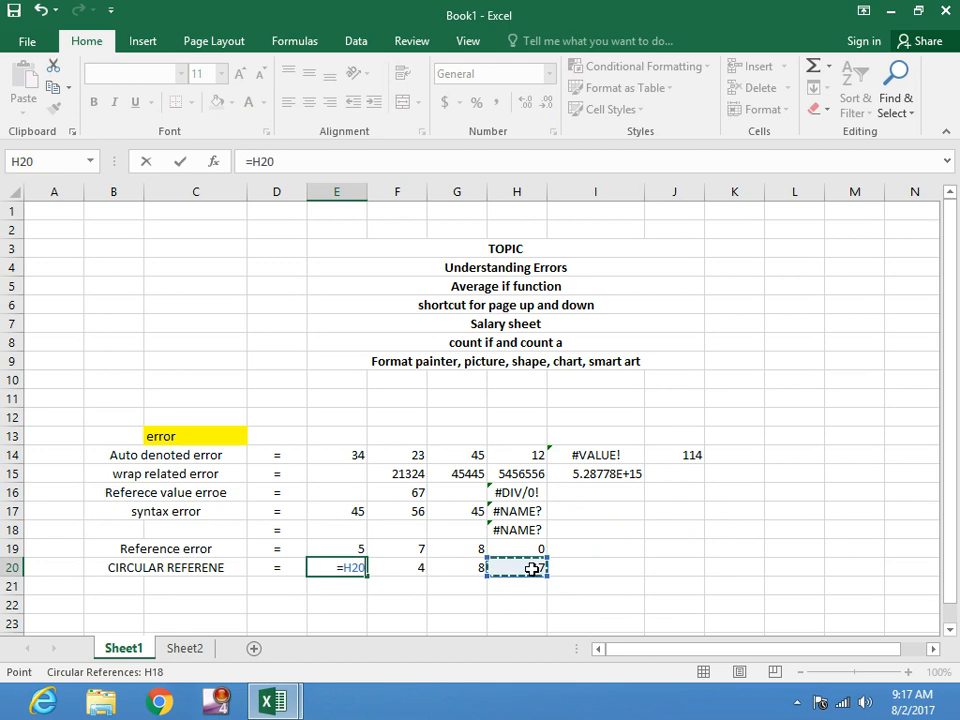
{"action": "type", "text": "/"}
{"action": "left_click", "coordinate": [414, 572]}
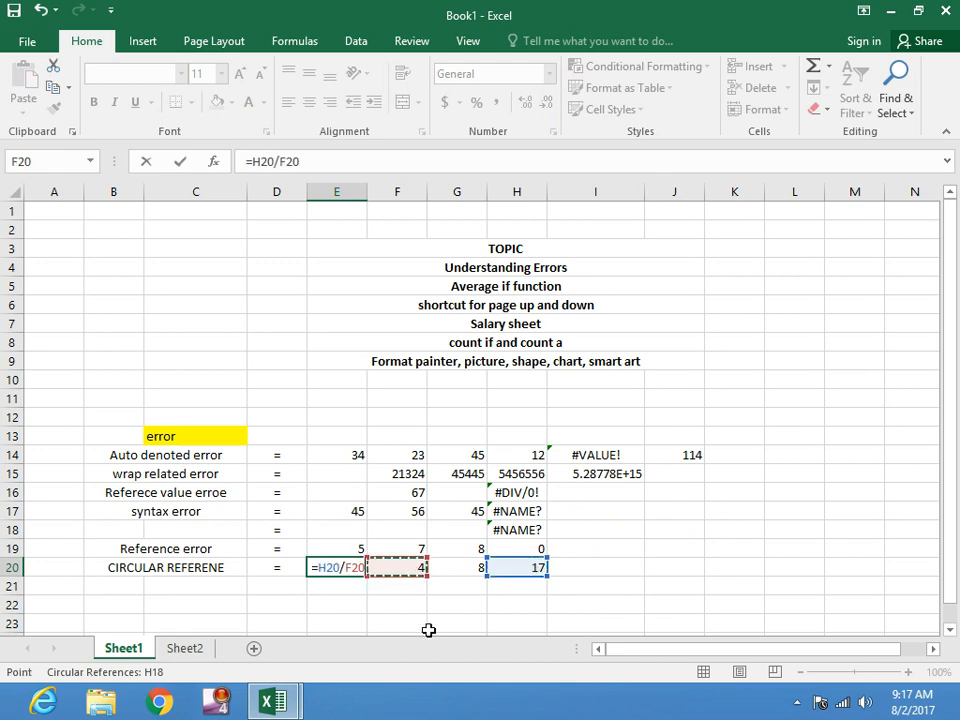
{"action": "key", "text": "Return"}
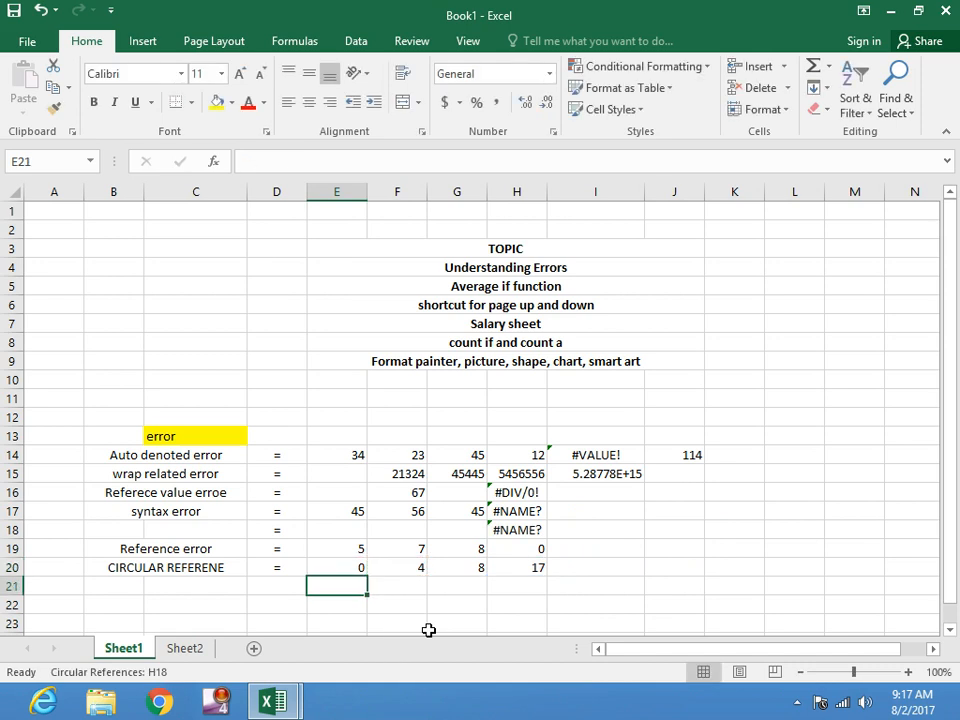
{"action": "left_click", "coordinate": [392, 568]}
{"action": "left_click", "coordinate": [470, 568]}
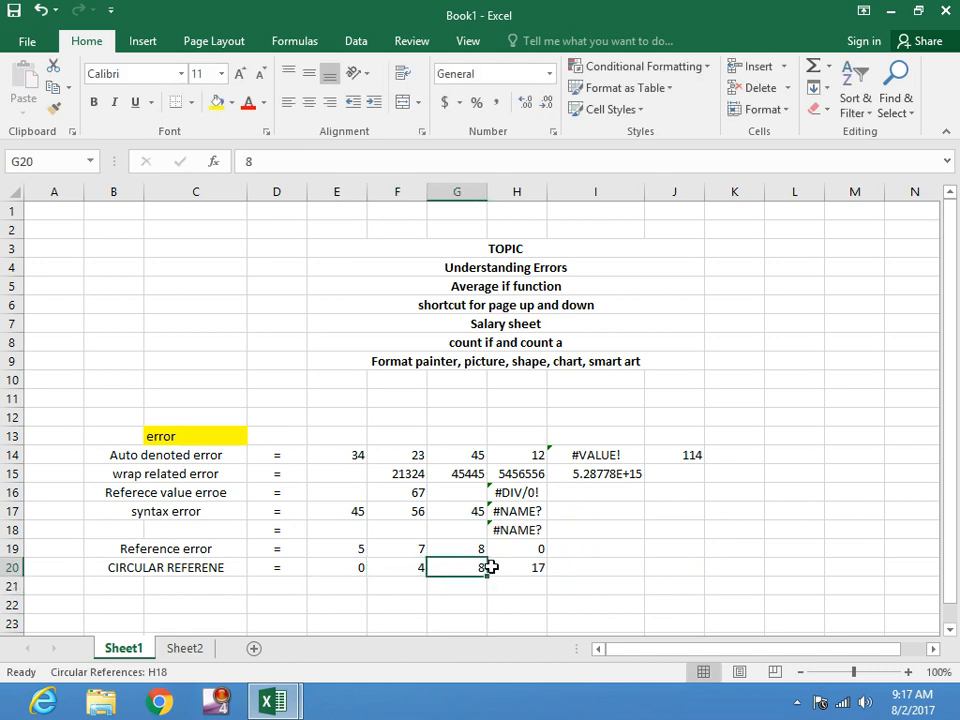
{"action": "left_click", "coordinate": [495, 567]}
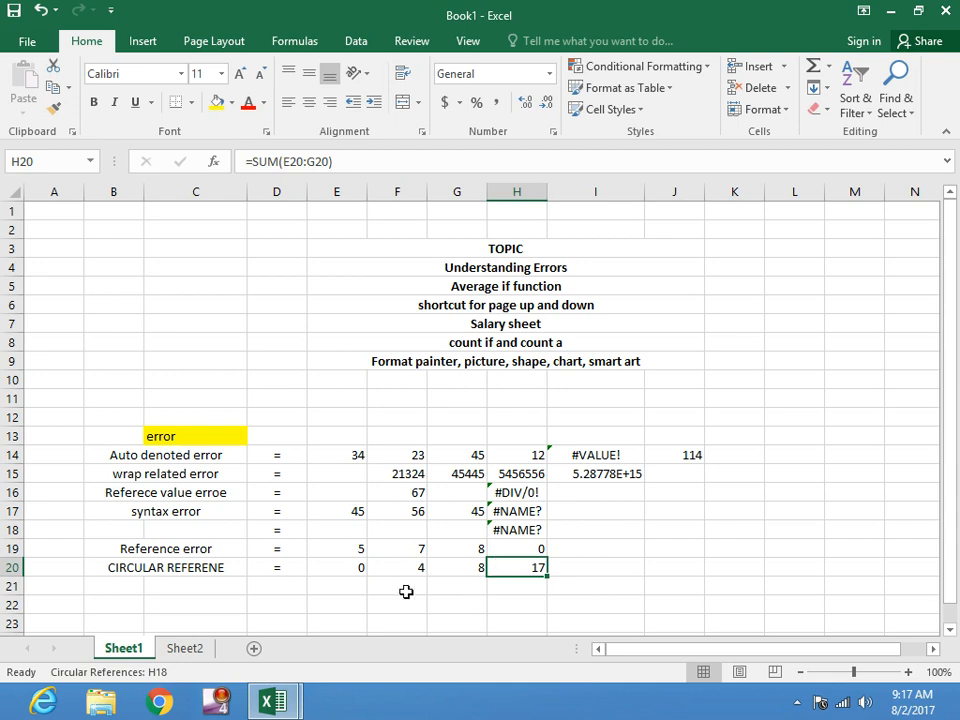
Build a second circular example in row 21 with 30 in E21, 20 in F21 and a SUM over E21:F21 in G21
{"action": "left_click", "coordinate": [362, 591]}
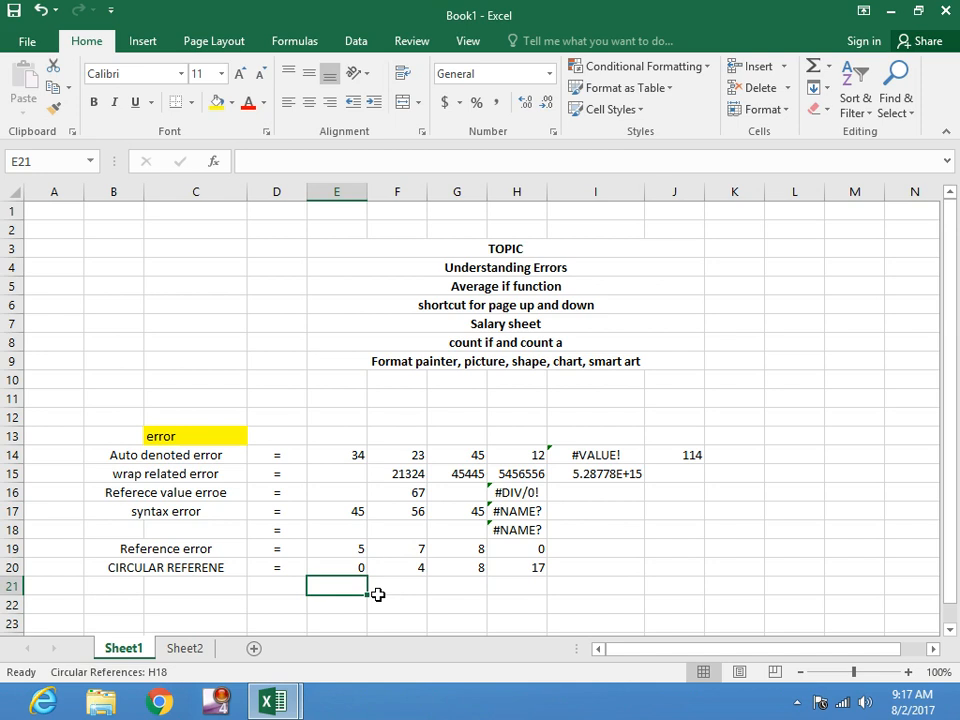
{"action": "type", "text": "30"}
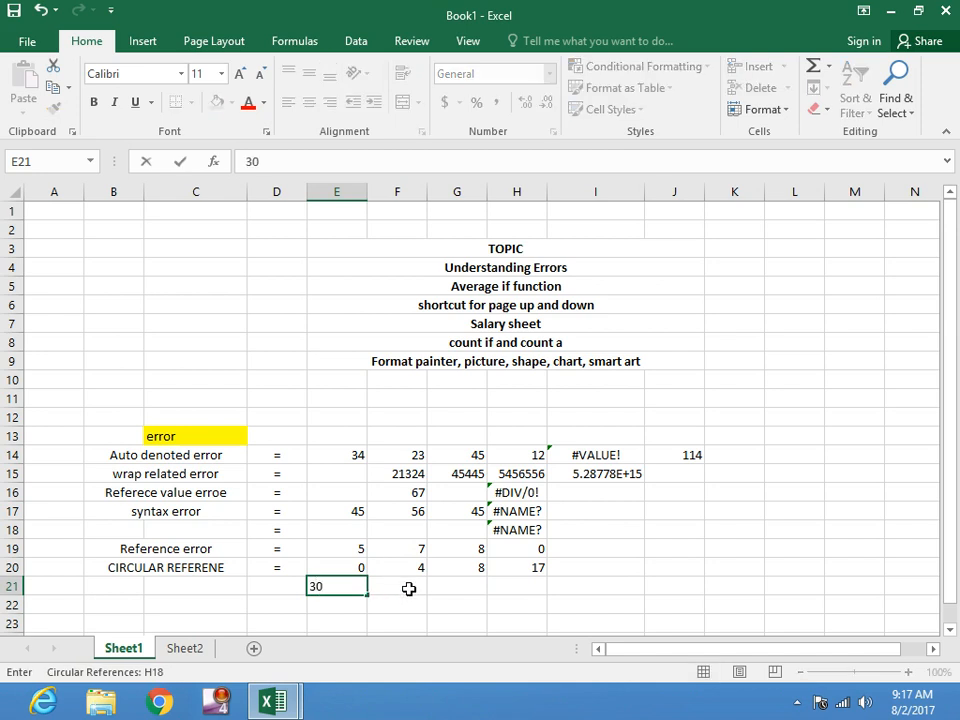
{"action": "left_click", "coordinate": [406, 592]}
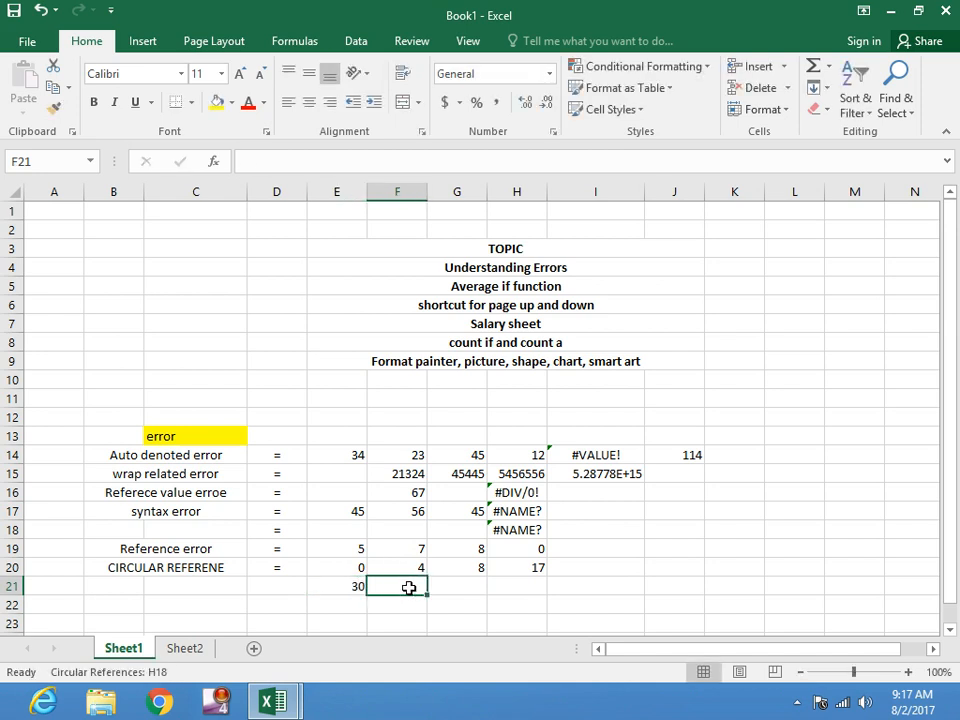
{"action": "type", "text": "20"}
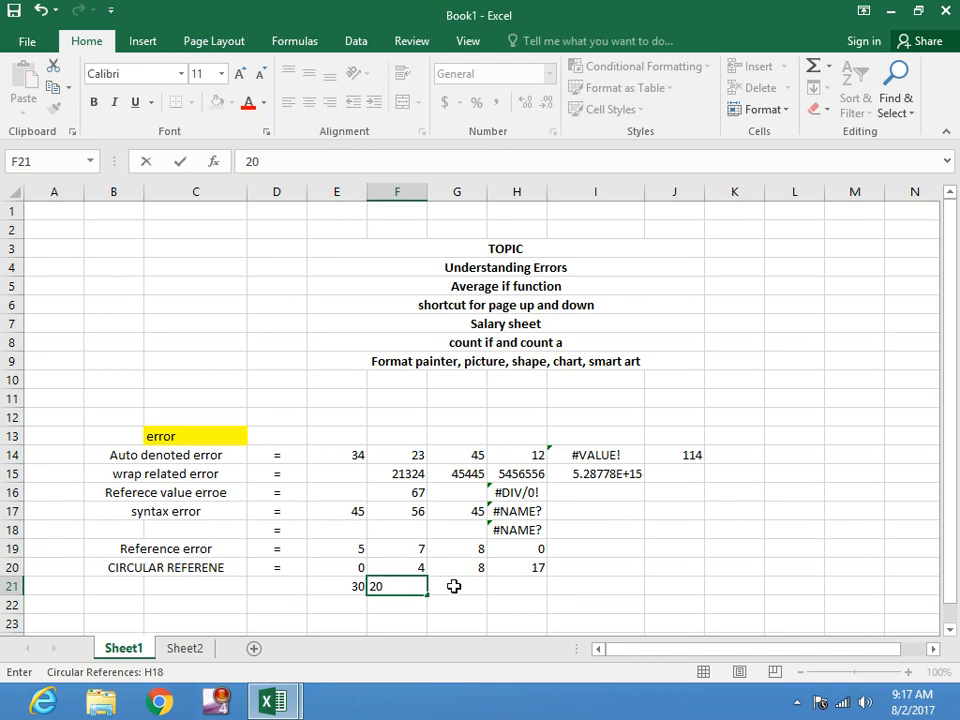
{"action": "left_click", "coordinate": [454, 586]}
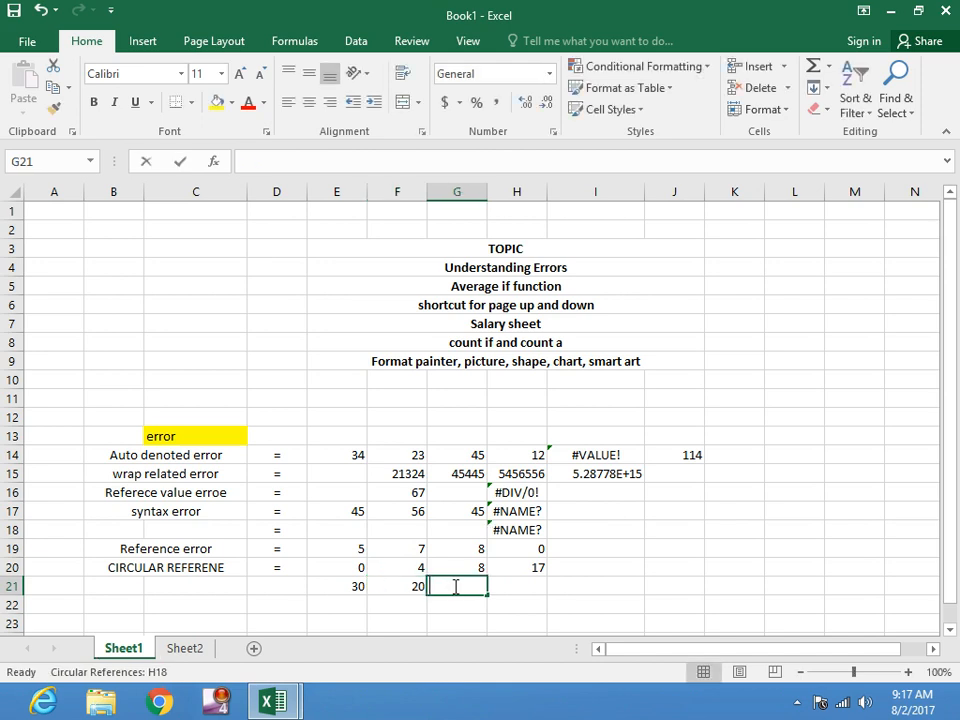
{"action": "type", "text": "=sum("}
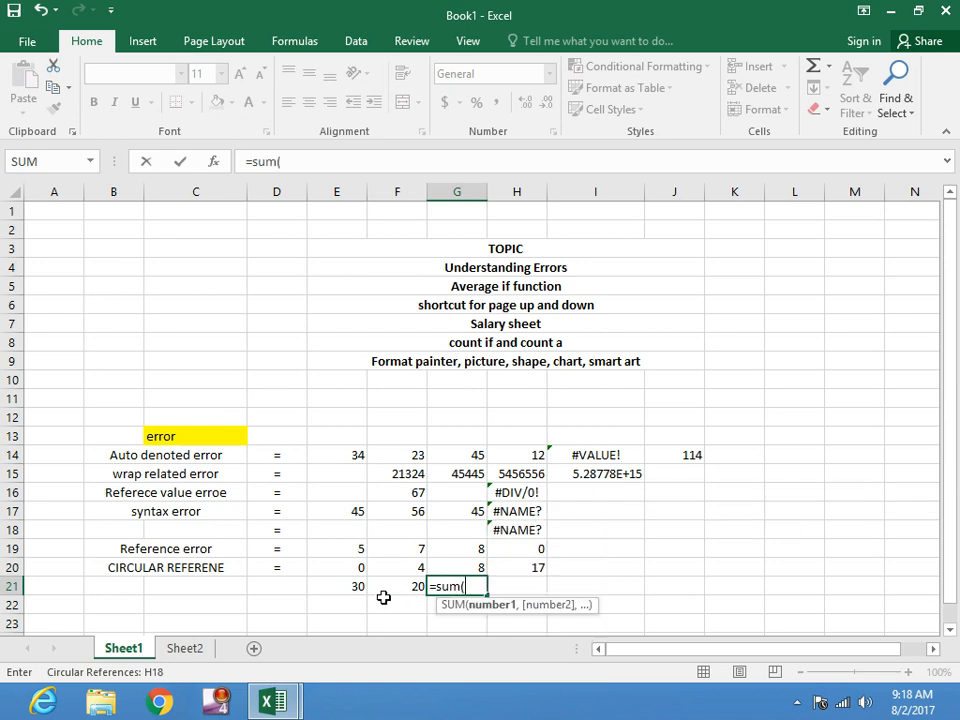
{"action": "left_click_drag", "start_coordinate": [349, 587], "coordinate": [399, 586]}
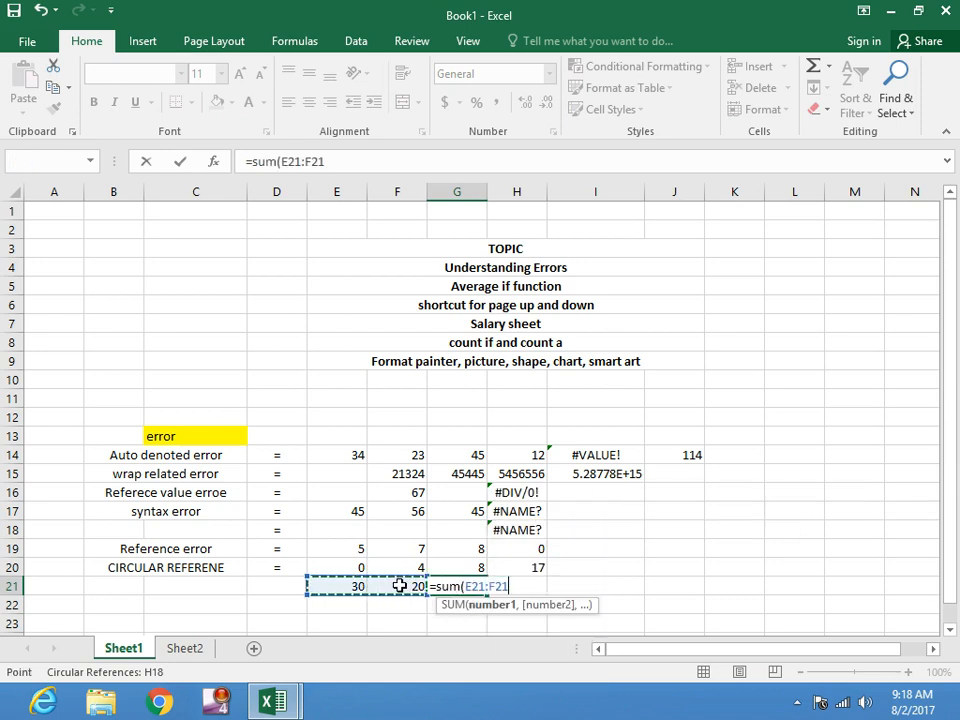
{"action": "key", "text": "Return"}
Replace the number in E21 with the circular formula =G21/2, and check the cells it involves
{"action": "left_click", "coordinate": [348, 587]}
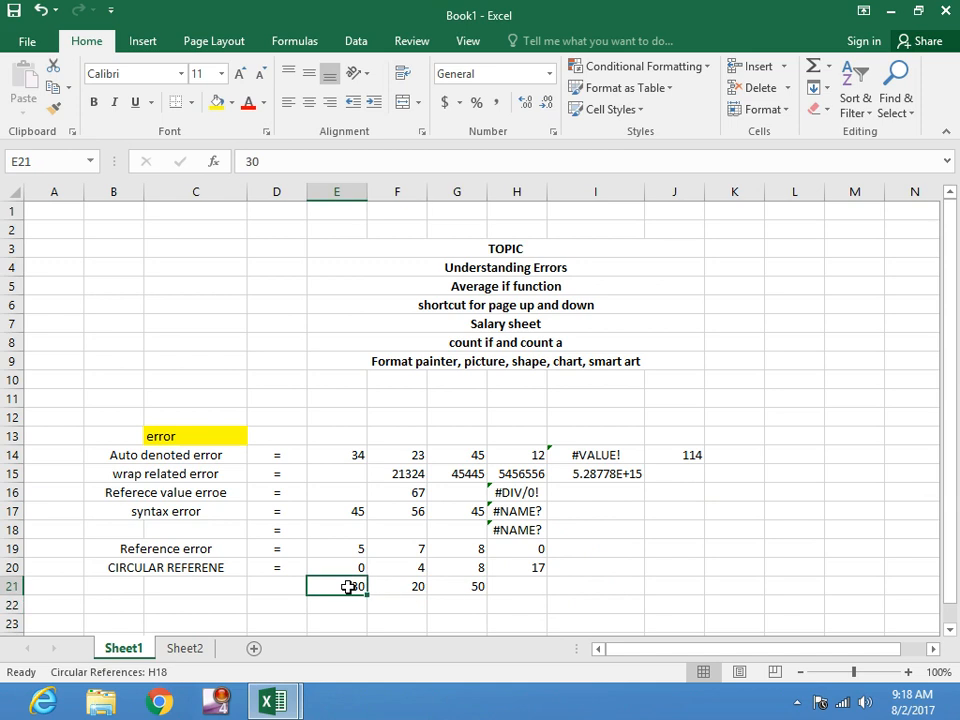
{"action": "type", "text": "="}
{"action": "left_click", "coordinate": [457, 587]}
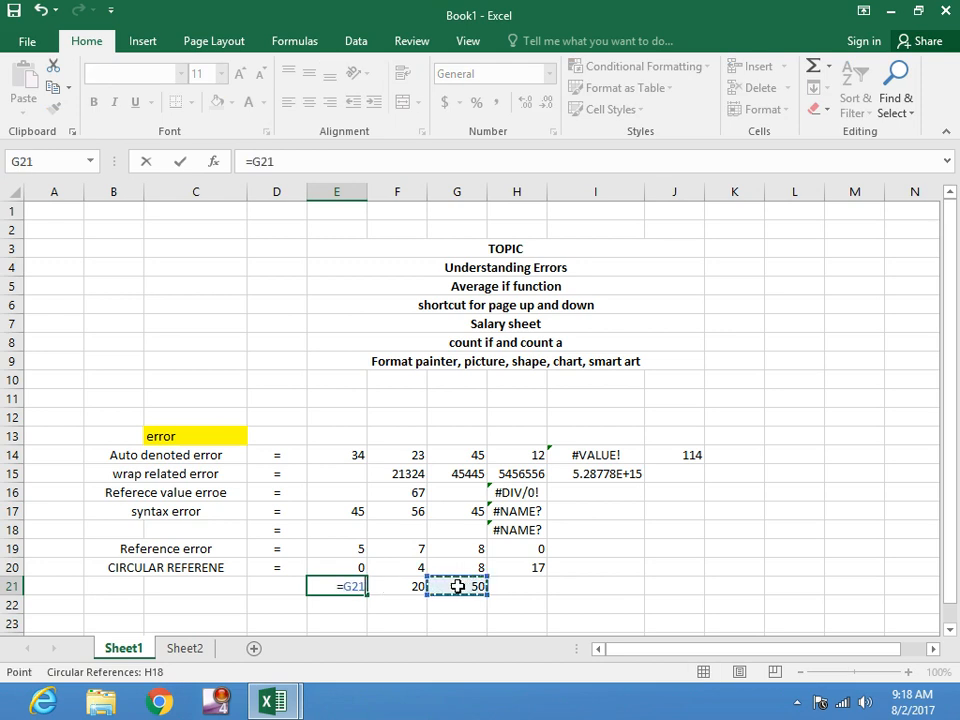
{"action": "type", "text": "/2"}
{"action": "key", "text": "Return"}
{"action": "left_click", "coordinate": [443, 621]}
{"action": "left_click", "coordinate": [355, 587]}
{"action": "left_click", "coordinate": [415, 587]}
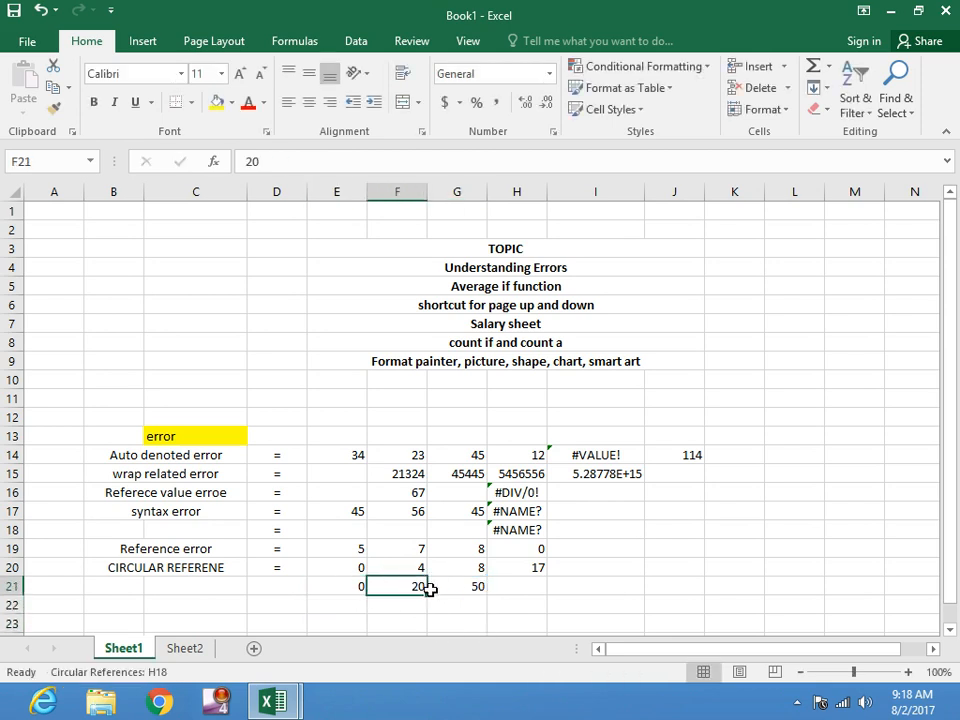
{"action": "left_click", "coordinate": [466, 587]}
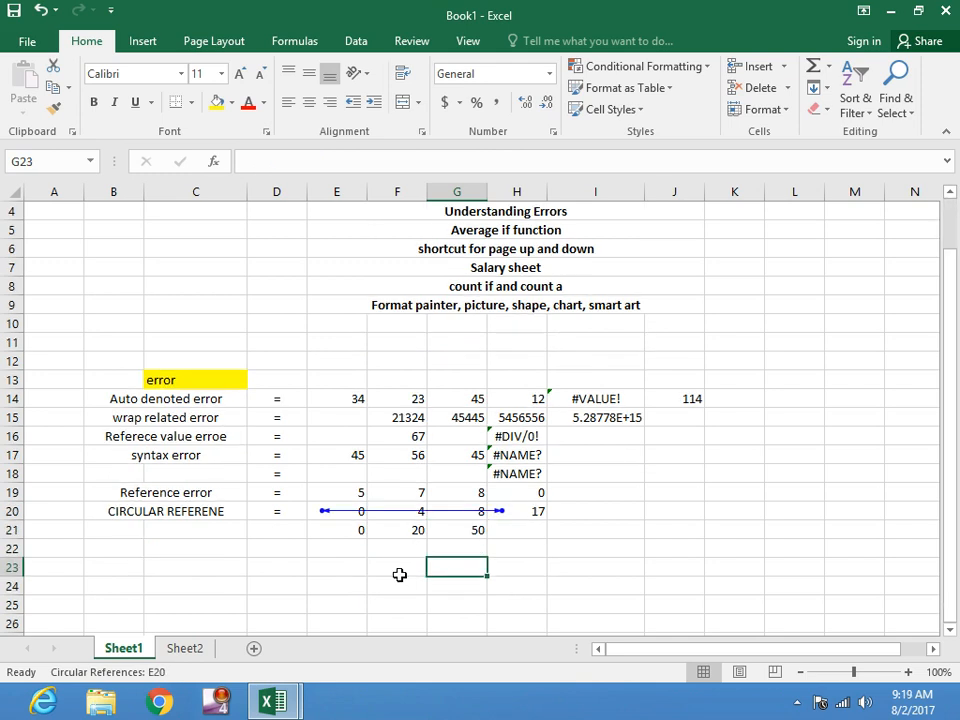
{"action": "left_click", "coordinate": [387, 572]}
{"action": "left_click", "coordinate": [356, 550]}
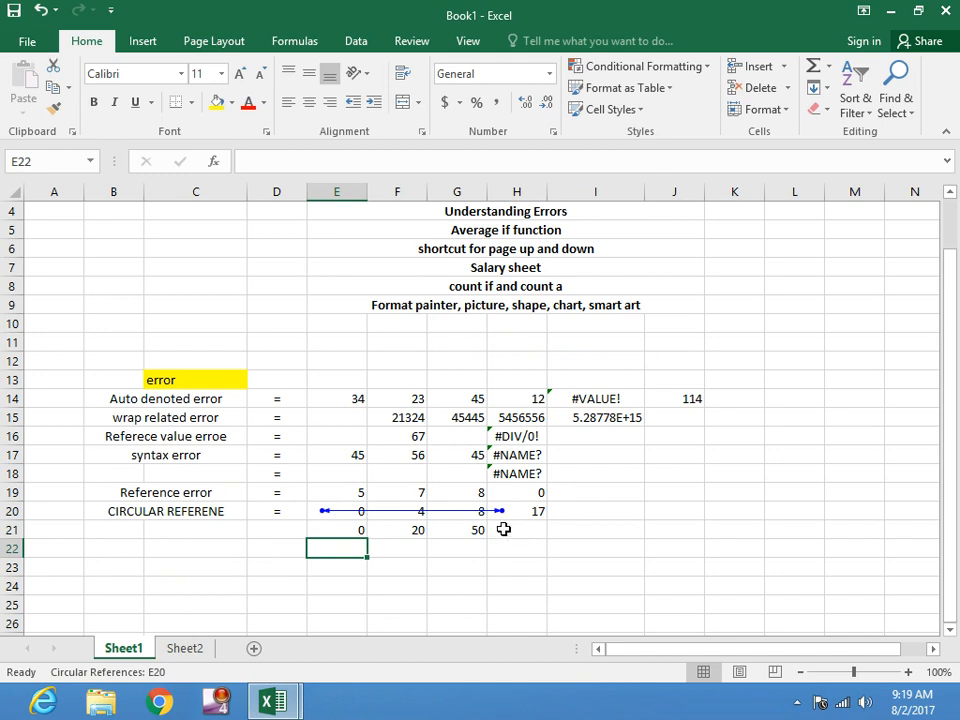
{"action": "left_click", "coordinate": [502, 562]}
{"action": "left_click_drag", "start_coordinate": [349, 528], "coordinate": [515, 530]}
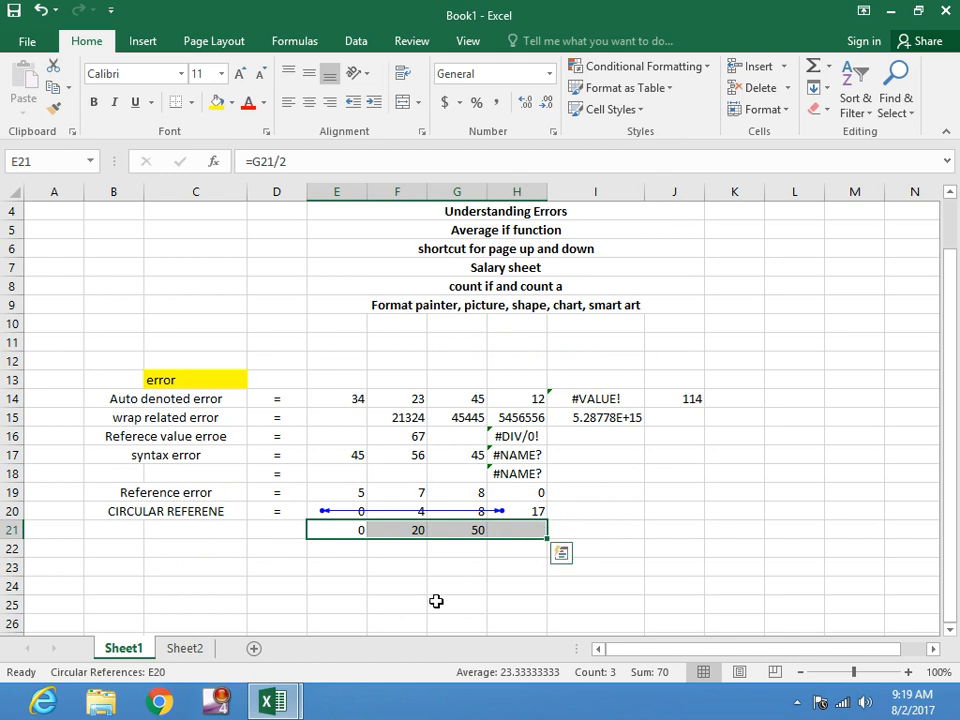
{"action": "left_click", "coordinate": [433, 601]}
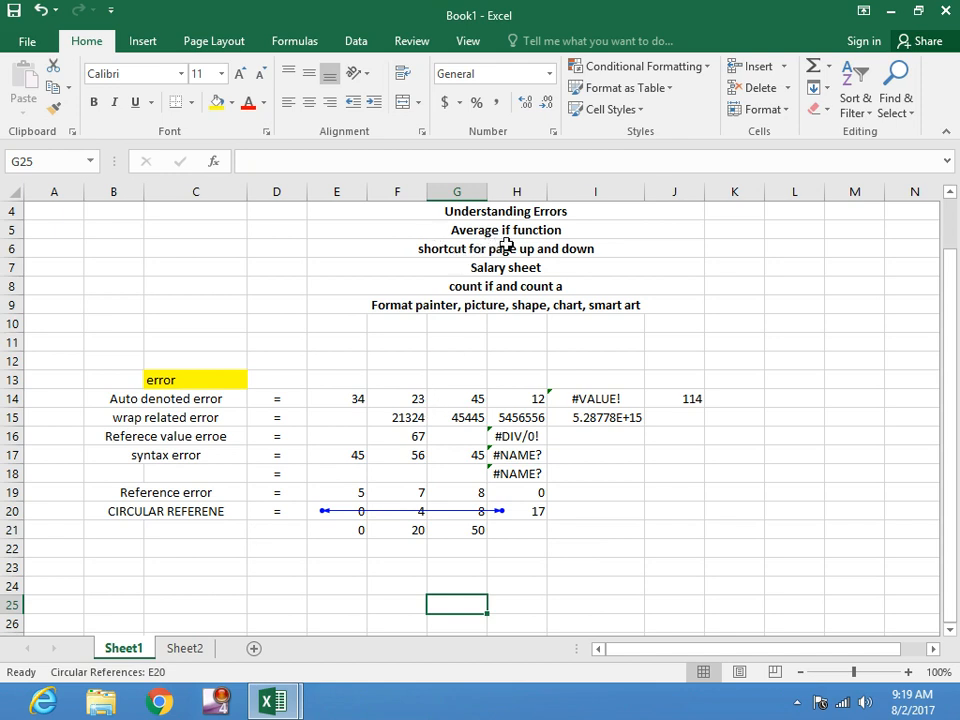
Enter the heading "average if" in cell C25, below the error examples
{"action": "scroll", "coordinate": [229, 591], "scroll_direction": "down", "scroll_amount": 1}
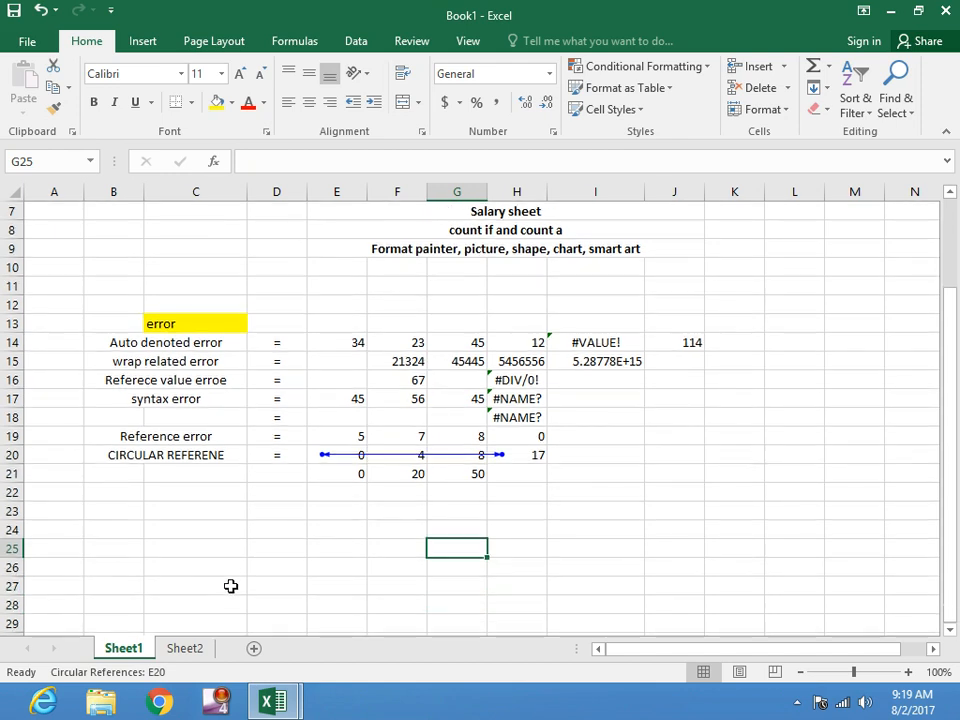
{"action": "left_click", "coordinate": [186, 550]}
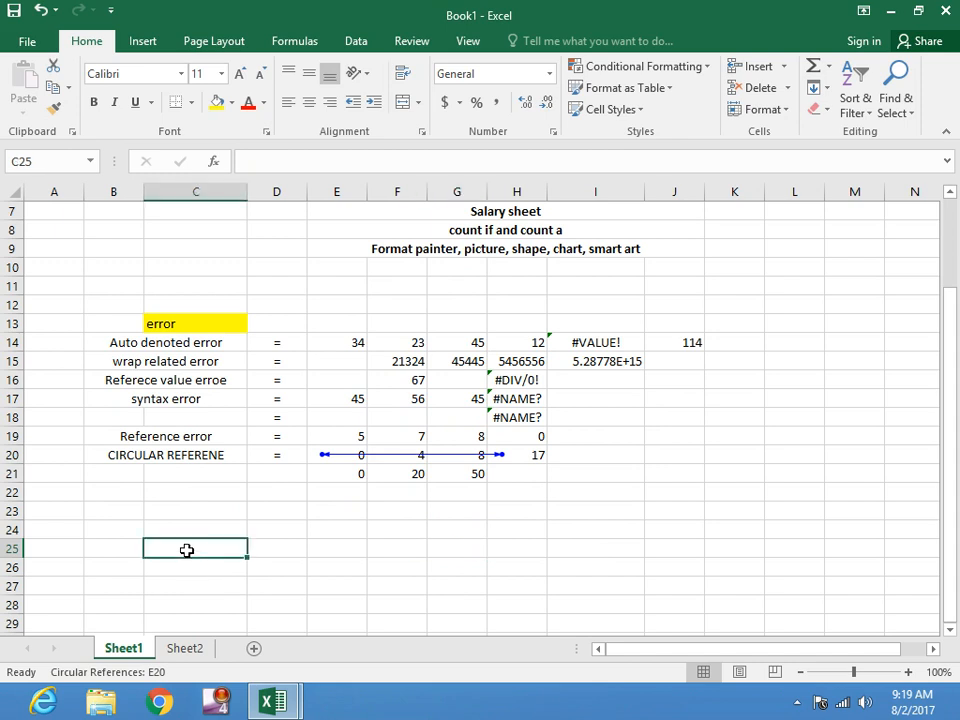
{"action": "type", "text": "av"}
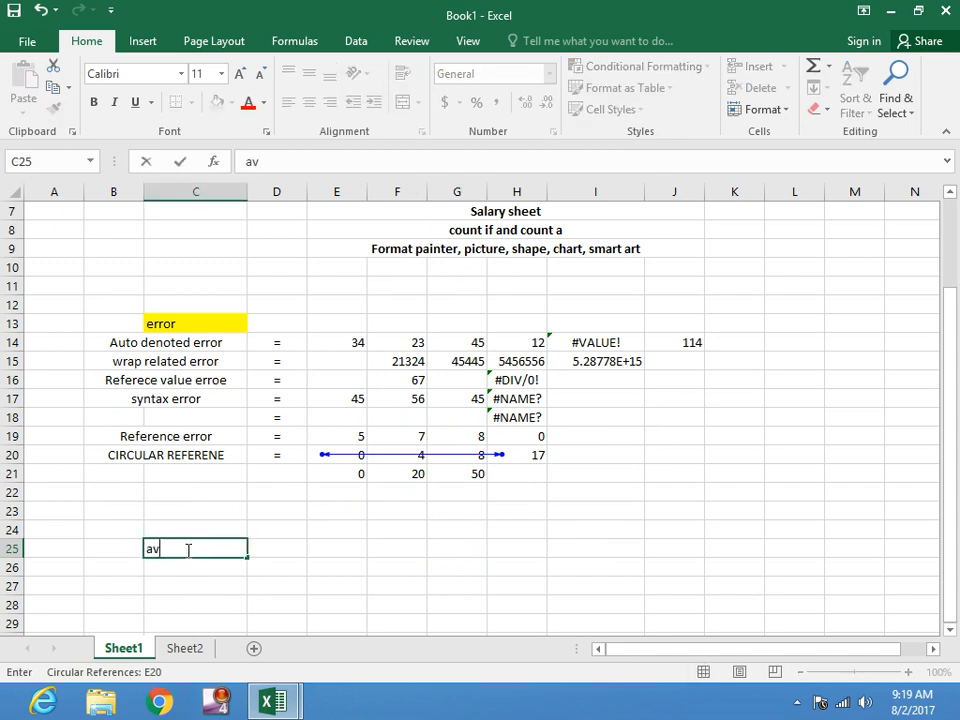
{"action": "type", "text": "erage"}
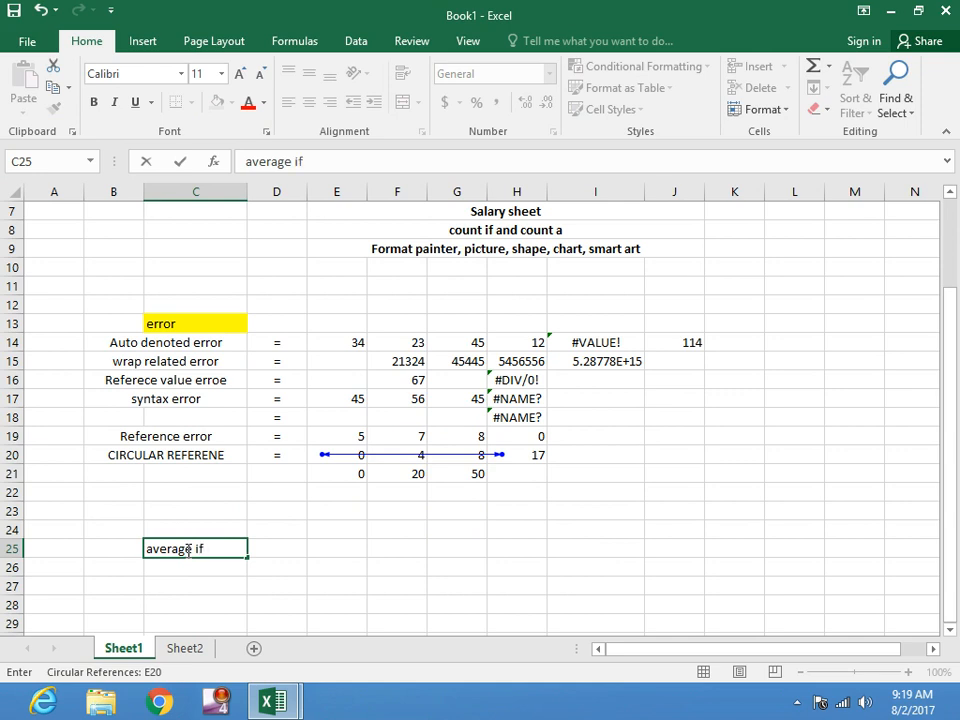
{"action": "scroll", "coordinate": [176, 600], "scroll_direction": "down", "scroll_amount": 1}
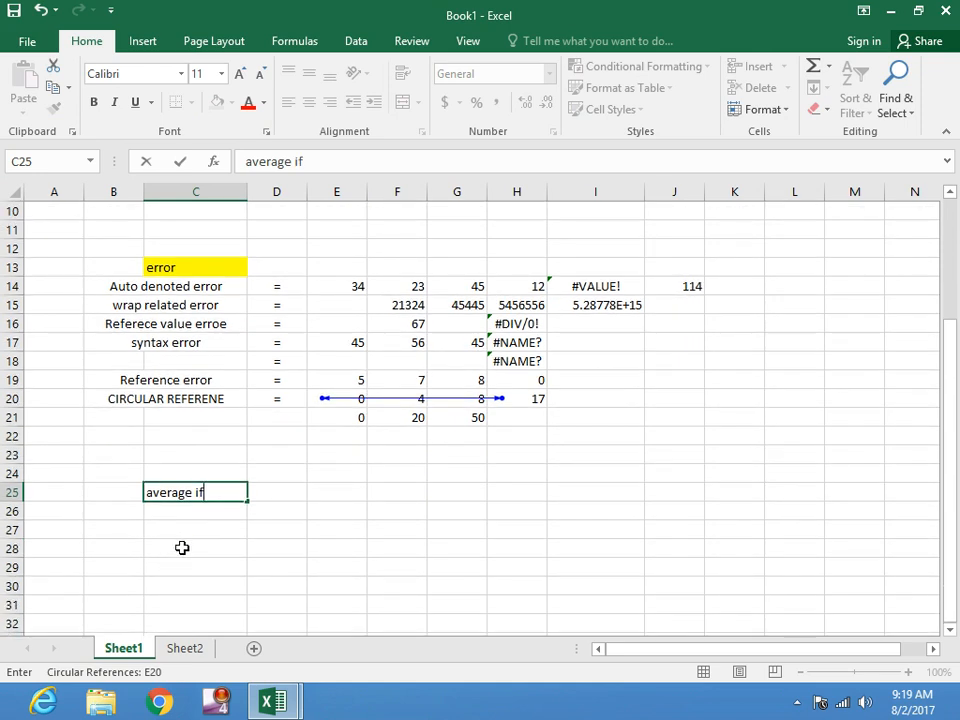
{"action": "left_click", "coordinate": [181, 548]}
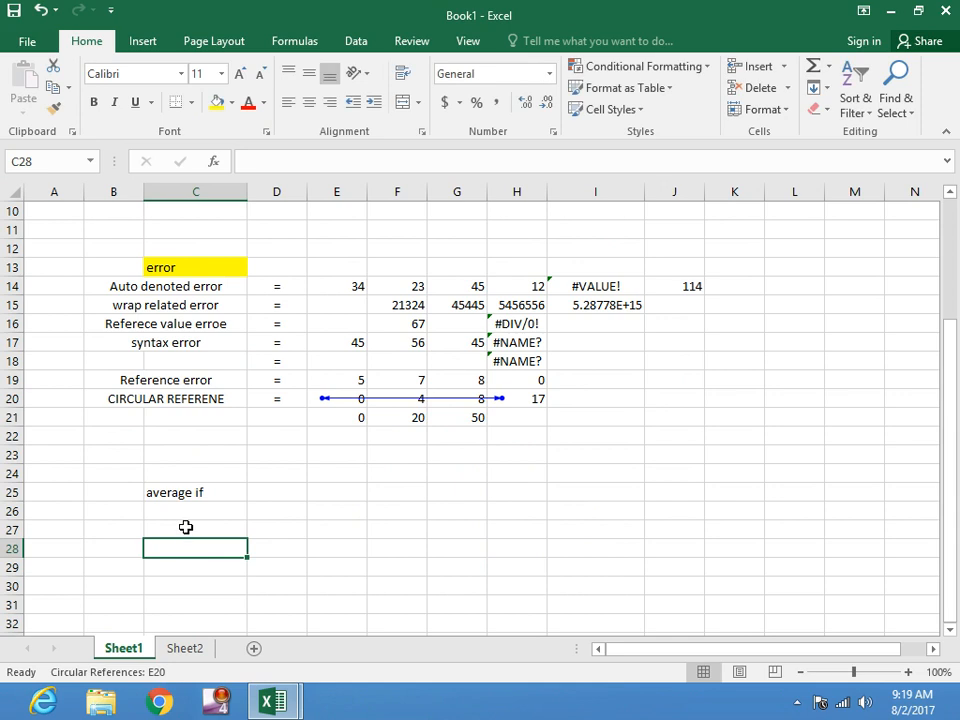
Fill C27 through H27 with the sample numbers 45, 67, 78, 89, 54 and 43
{"action": "left_click", "coordinate": [188, 532]}
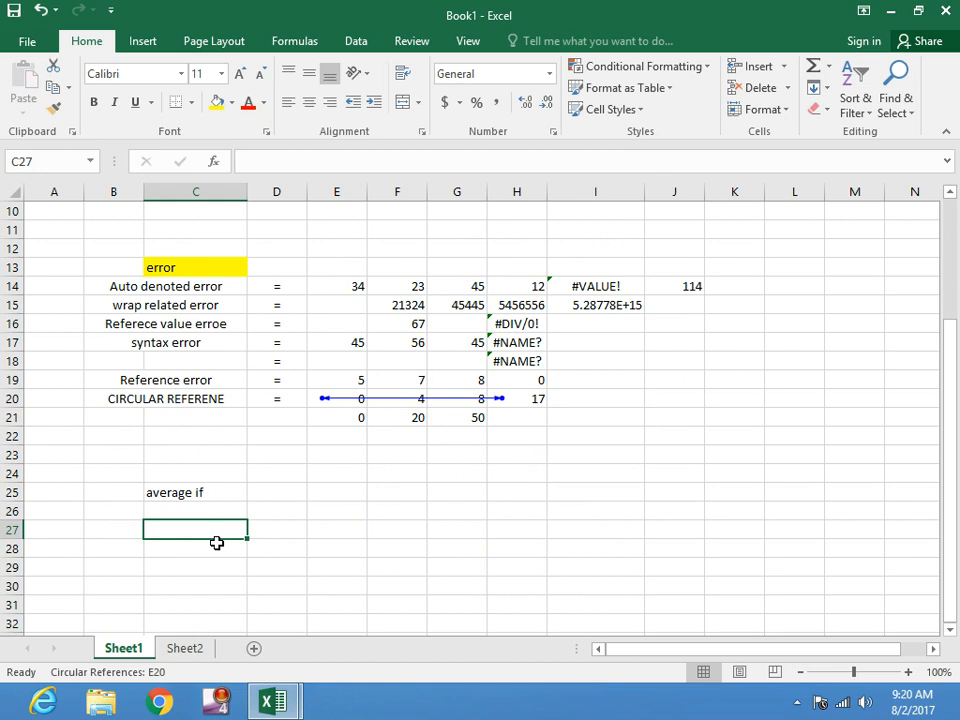
{"action": "type", "text": "45"}
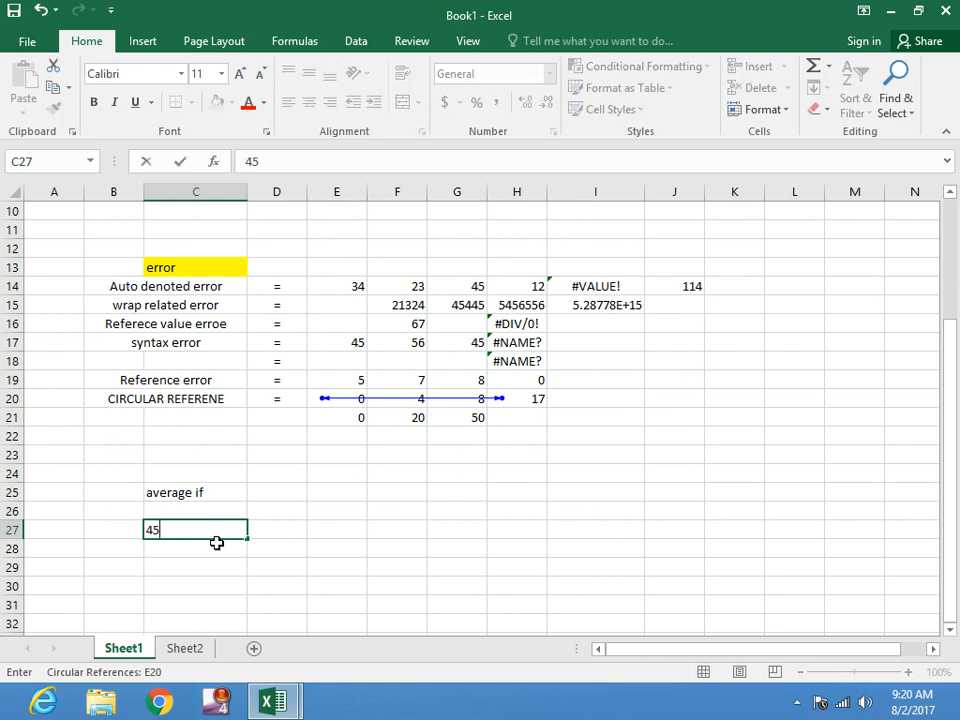
{"action": "left_click", "coordinate": [283, 529]}
{"action": "type", "text": "67"}
{"action": "left_click", "coordinate": [318, 527]}
{"action": "type", "text": "78"}
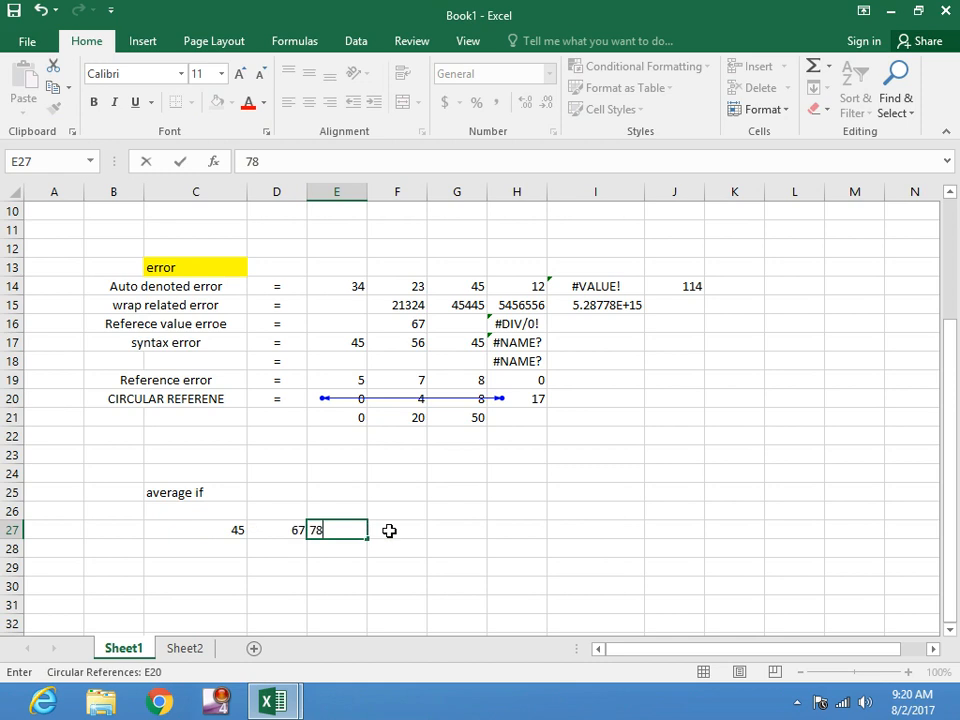
{"action": "left_click", "coordinate": [412, 529]}
{"action": "type", "text": "89"}
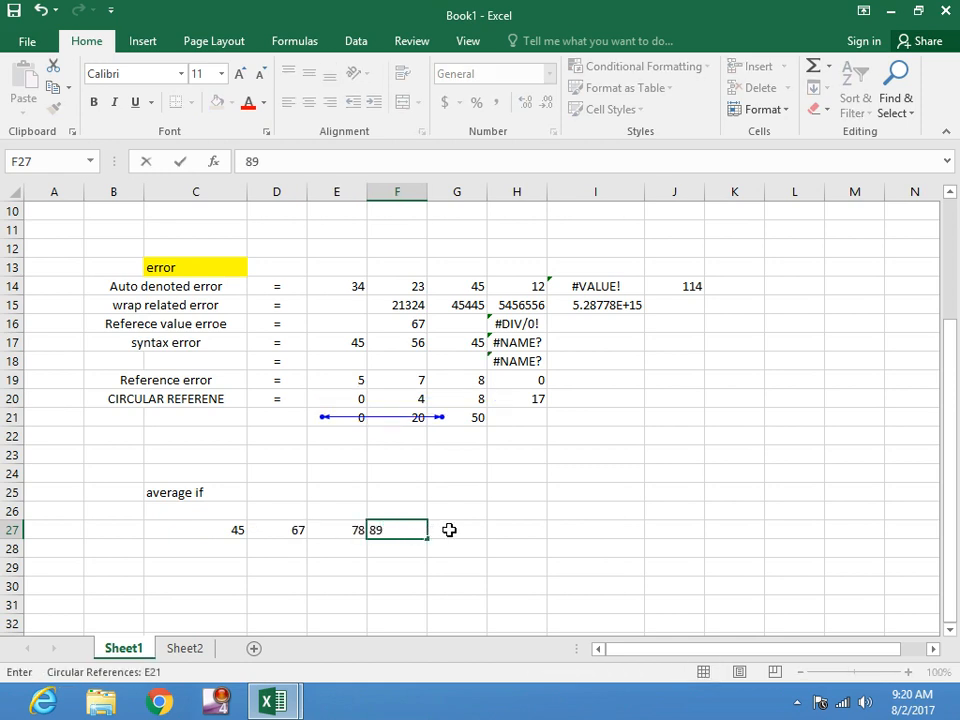
{"action": "left_click", "coordinate": [449, 530]}
{"action": "type", "text": "54"}
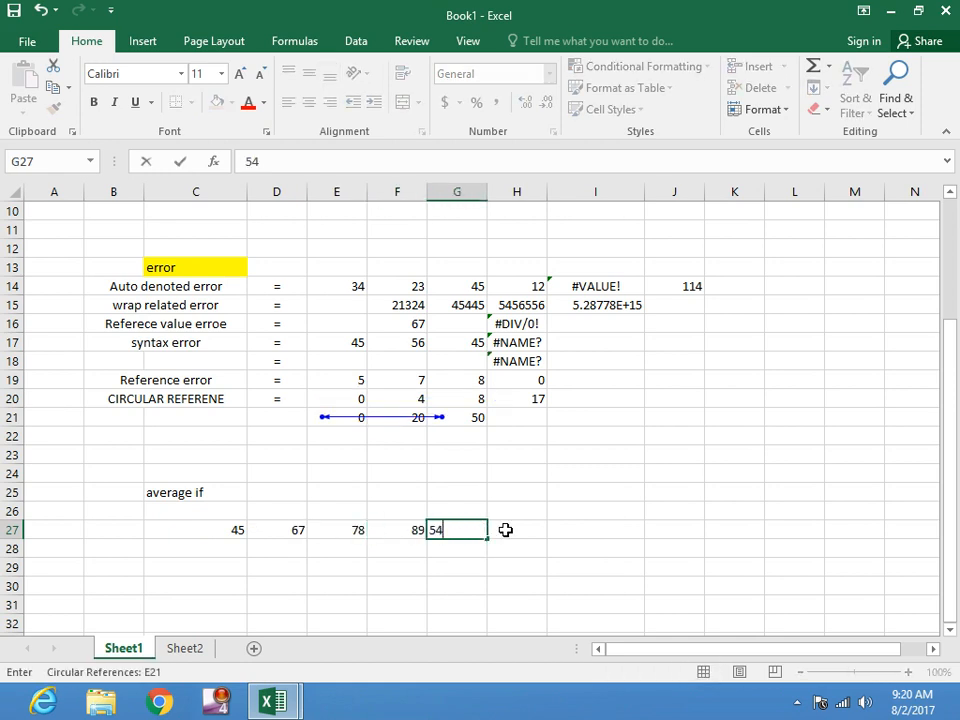
{"action": "left_click", "coordinate": [506, 530]}
{"action": "type", "text": "43"}
Enter =AVERAGEIF(C27:H27,">67") in I27 and check it against the average of E27:F27
{"action": "left_click", "coordinate": [561, 533]}
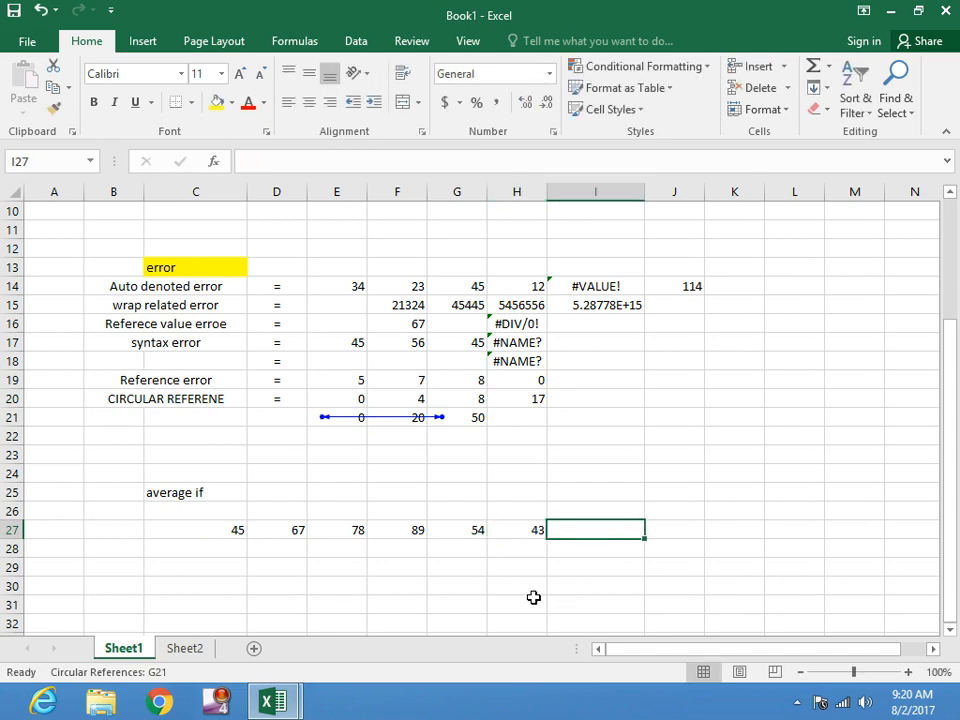
{"action": "type", "text": "="}
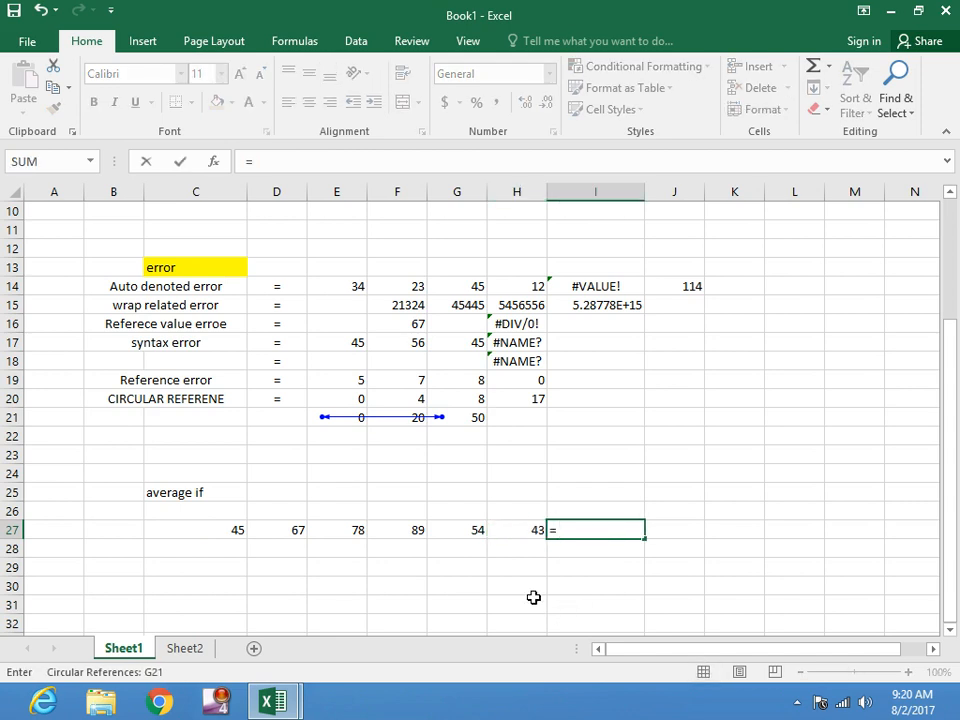
{"action": "type", "text": "aver"}
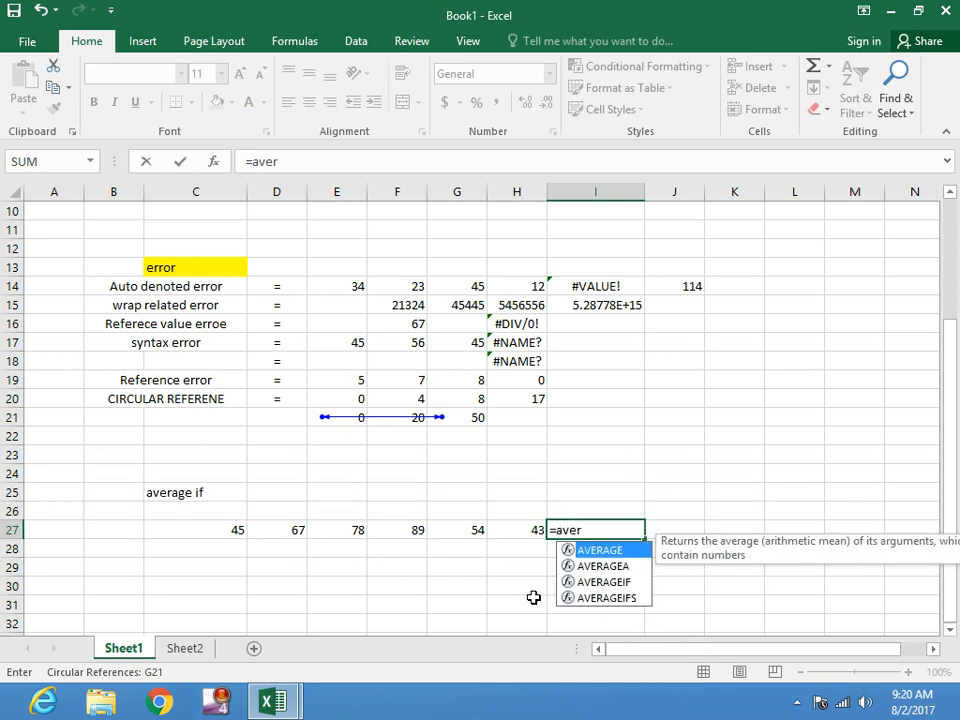
{"action": "key", "text": "Down"}
{"action": "key", "text": "Down"}
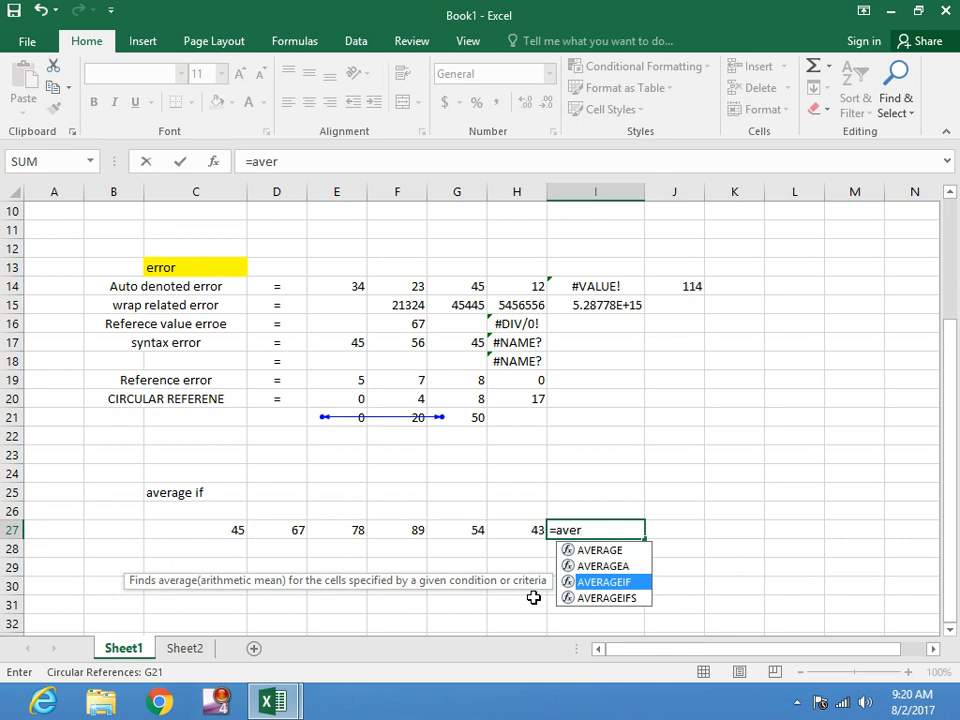
{"action": "key", "text": "Tab"}
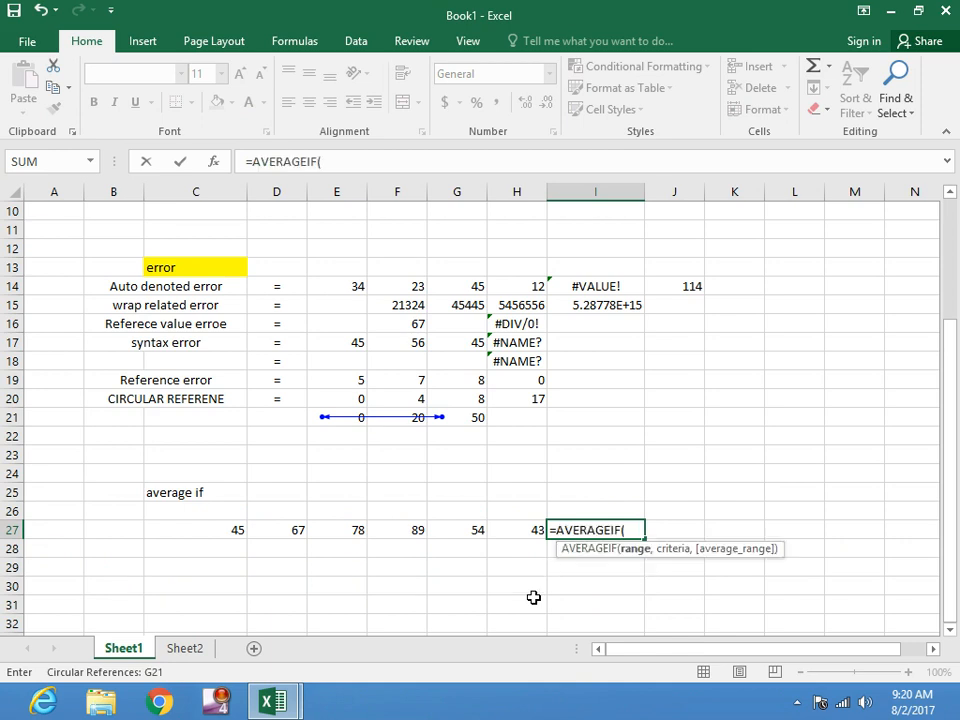
{"action": "left_click_drag", "start_coordinate": [242, 532], "coordinate": [516, 528]}
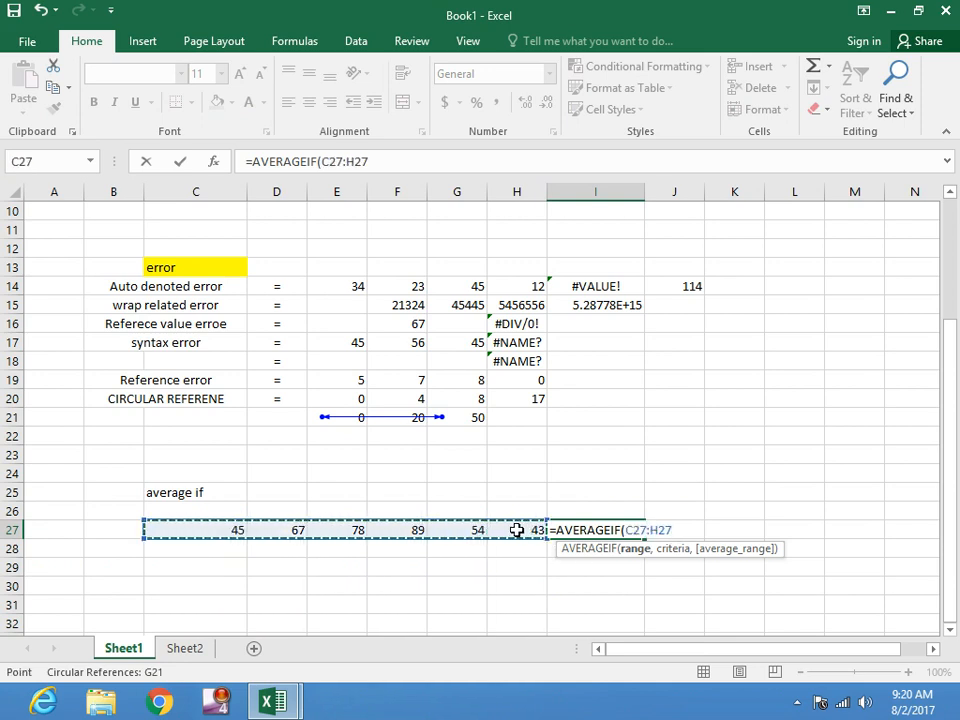
{"action": "type", "text": ","}
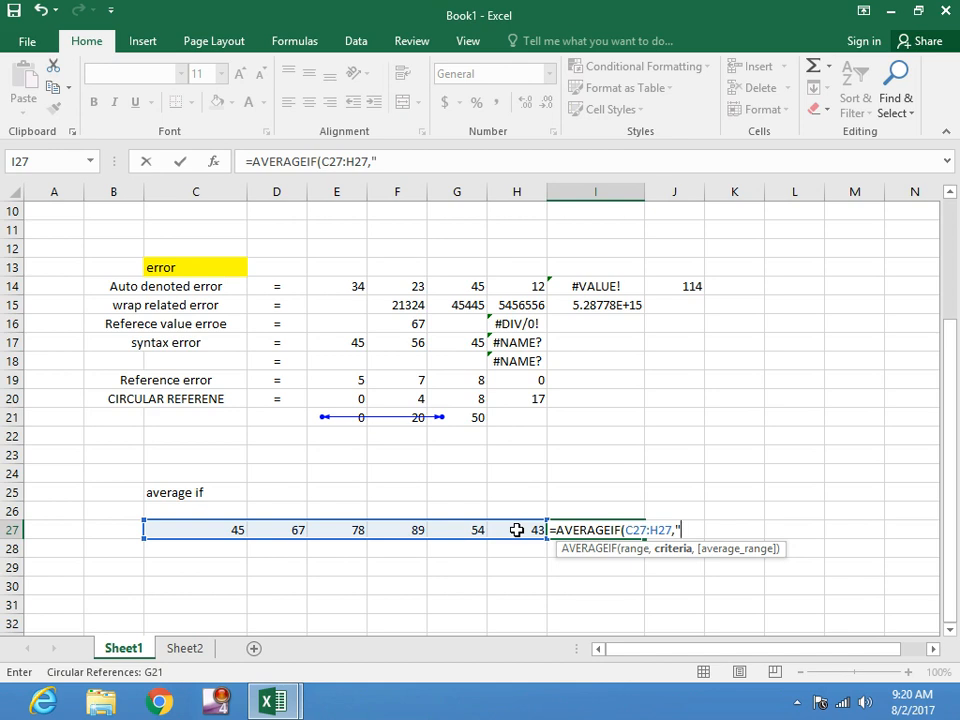
{"action": "type", "text": "\">"}
{"action": "type", "text": "67"}
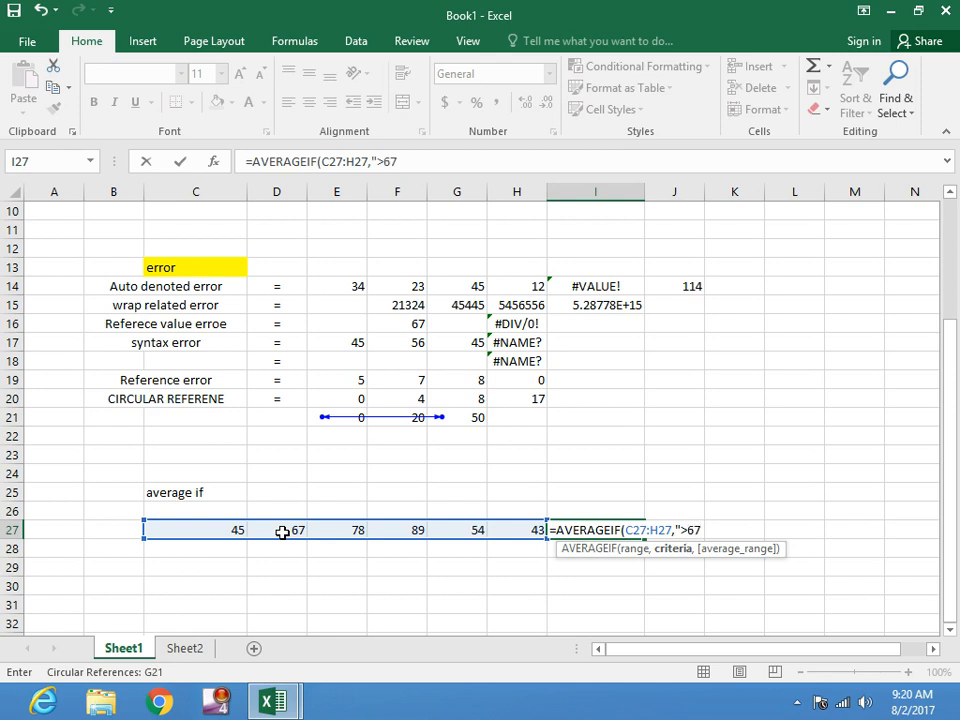
{"action": "type", "text": "\")"}
{"action": "key", "text": "Return"}
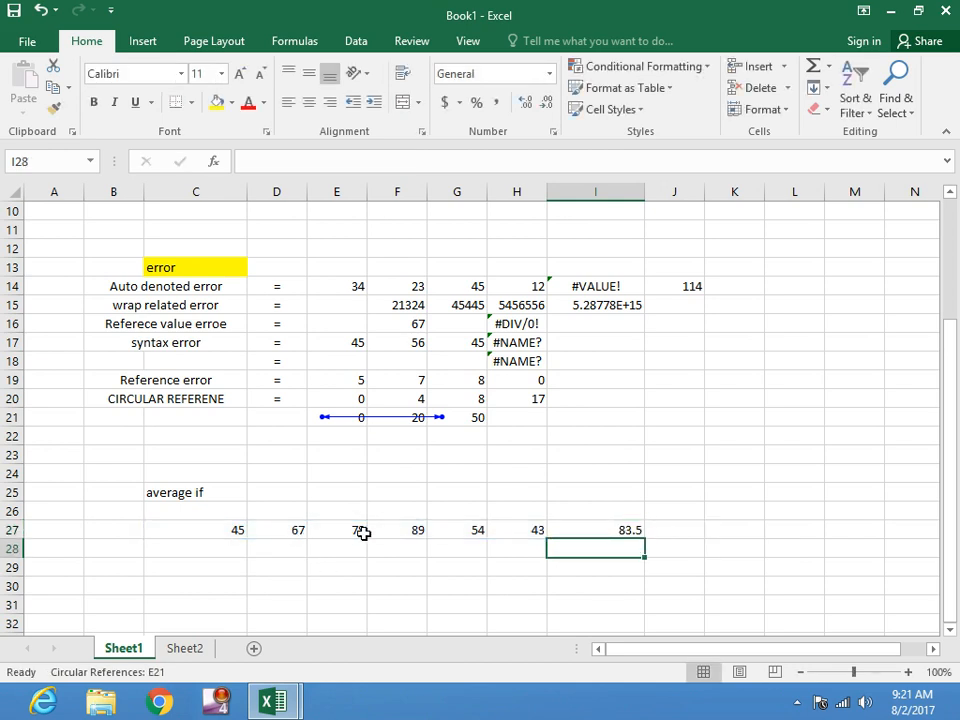
{"action": "left_click_drag", "start_coordinate": [348, 532], "coordinate": [414, 533]}
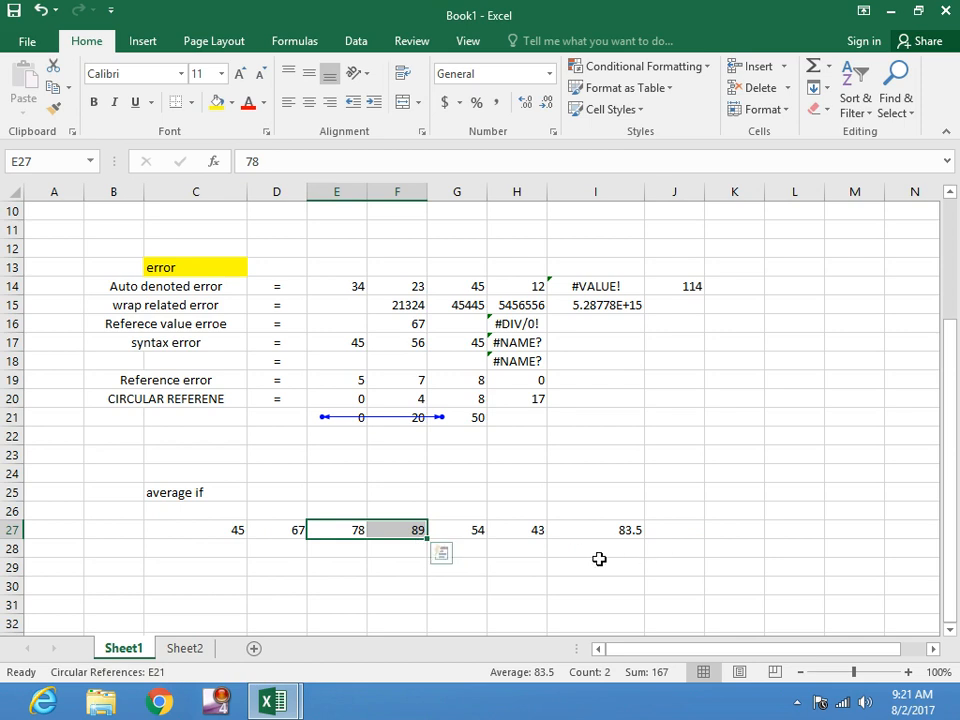
Enter the heading "sum if" in cell C29
{"action": "left_click", "coordinate": [189, 569]}
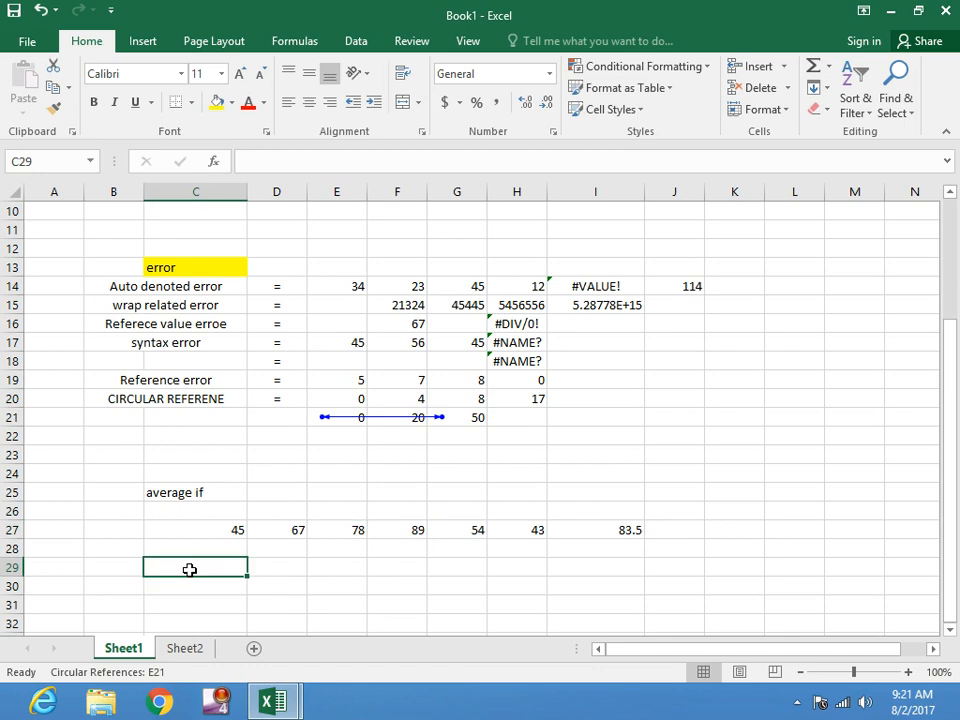
{"action": "type", "text": "sum if"}
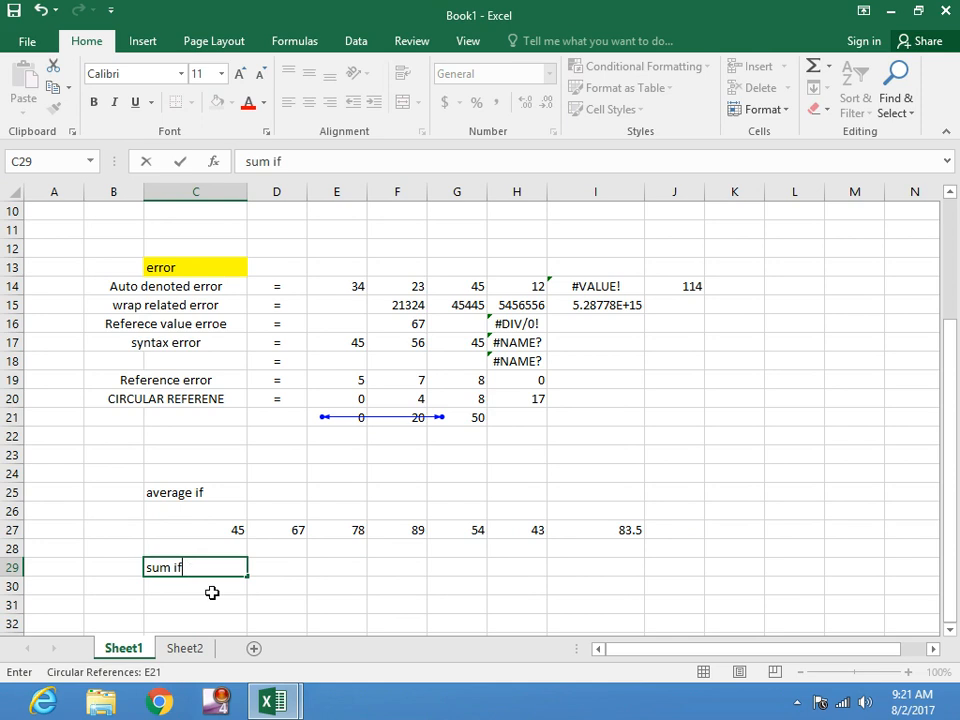
{"action": "left_click", "coordinate": [264, 596]}
Fill C31 through H31 with the sample numbers 67, 45, 34, 23, 12 and 56
{"action": "left_click", "coordinate": [208, 605]}
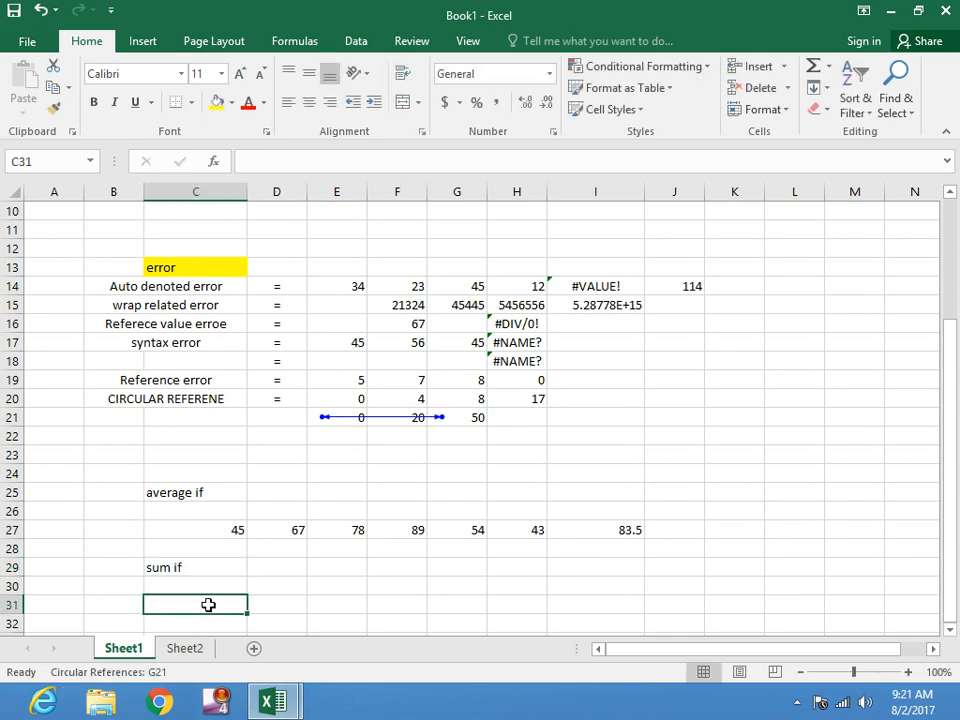
{"action": "type", "text": "67"}
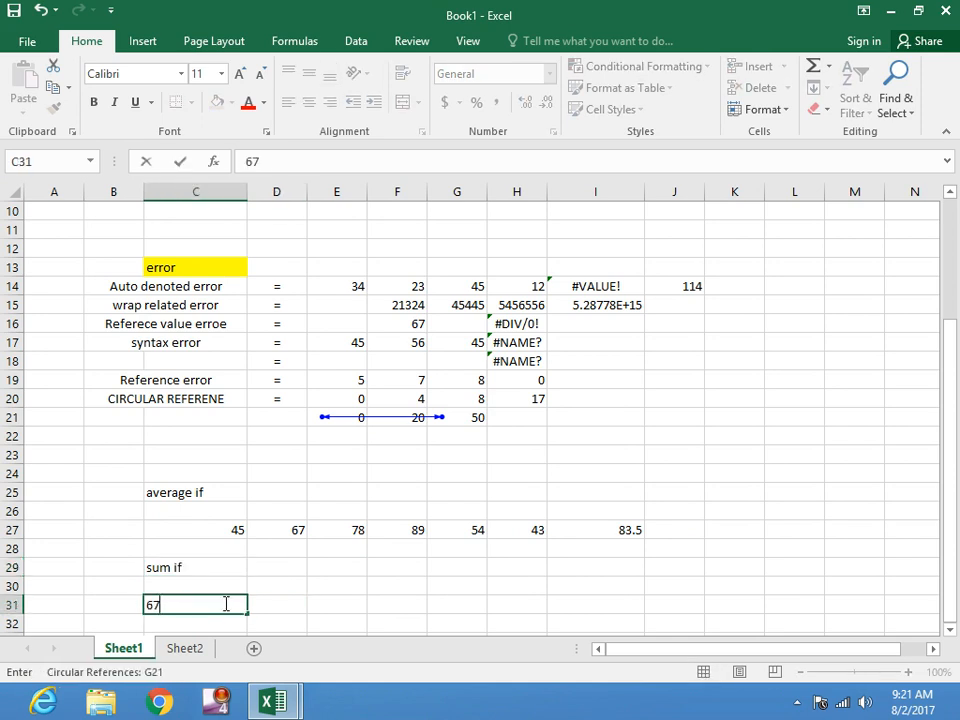
{"action": "left_click", "coordinate": [281, 600]}
{"action": "type", "text": "45"}
{"action": "left_click", "coordinate": [326, 602]}
{"action": "type", "text": "34"}
{"action": "left_click", "coordinate": [388, 603]}
{"action": "type", "text": "23"}
{"action": "left_click", "coordinate": [458, 602]}
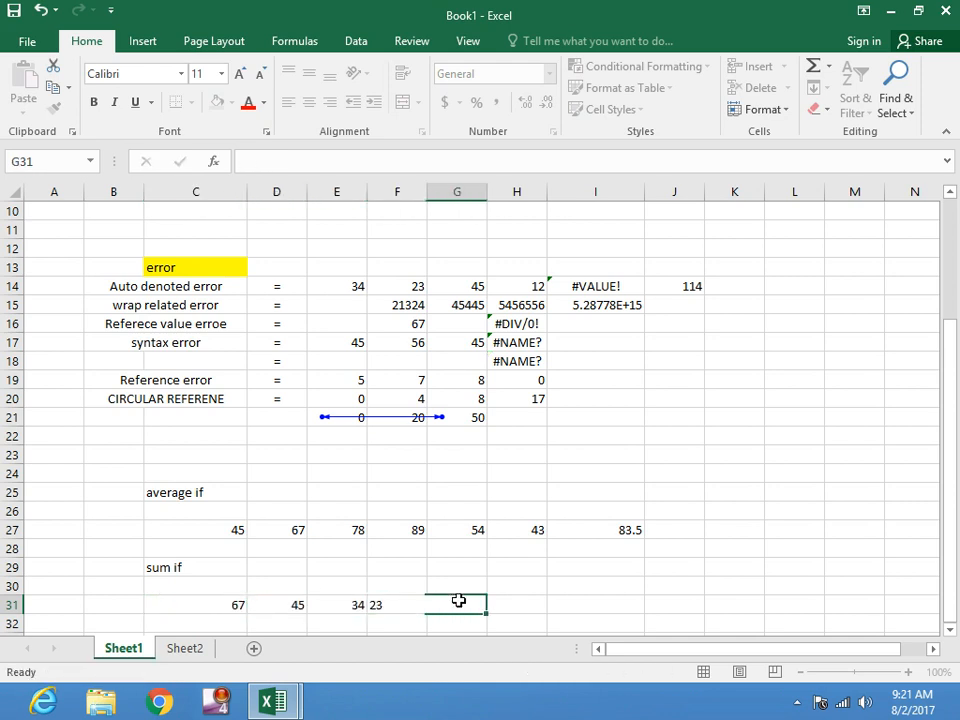
{"action": "type", "text": "12"}
{"action": "left_click", "coordinate": [512, 602]}
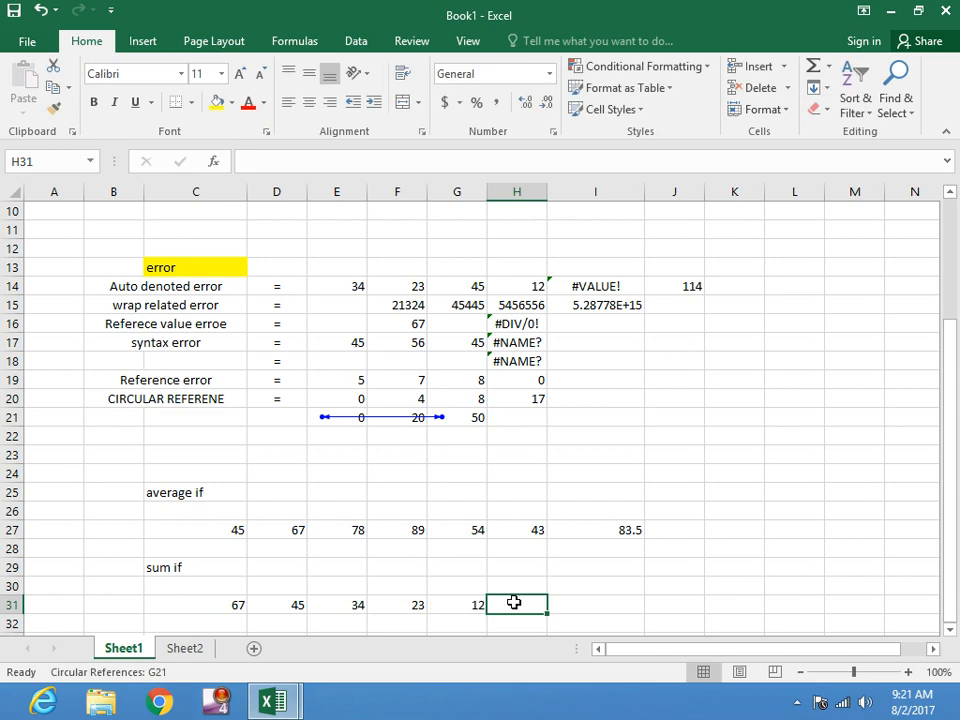
{"action": "type", "text": "56"}
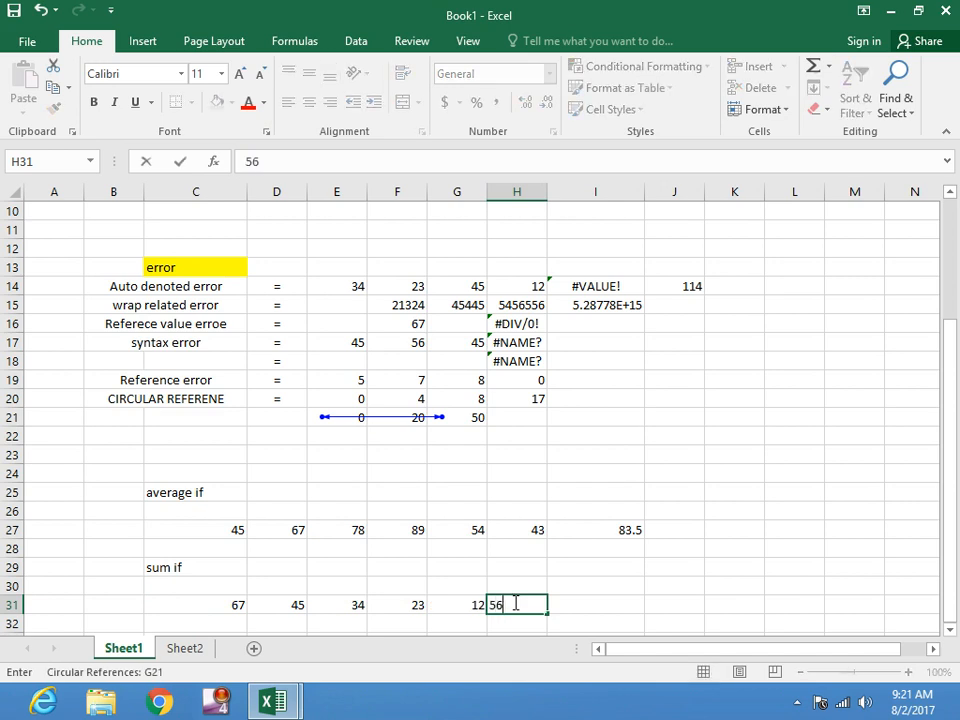
Enter =SUMIF(C31:H31,">45") in I31 to add only the row's values above 45
{"action": "left_click", "coordinate": [592, 607]}
{"action": "type", "text": "="}
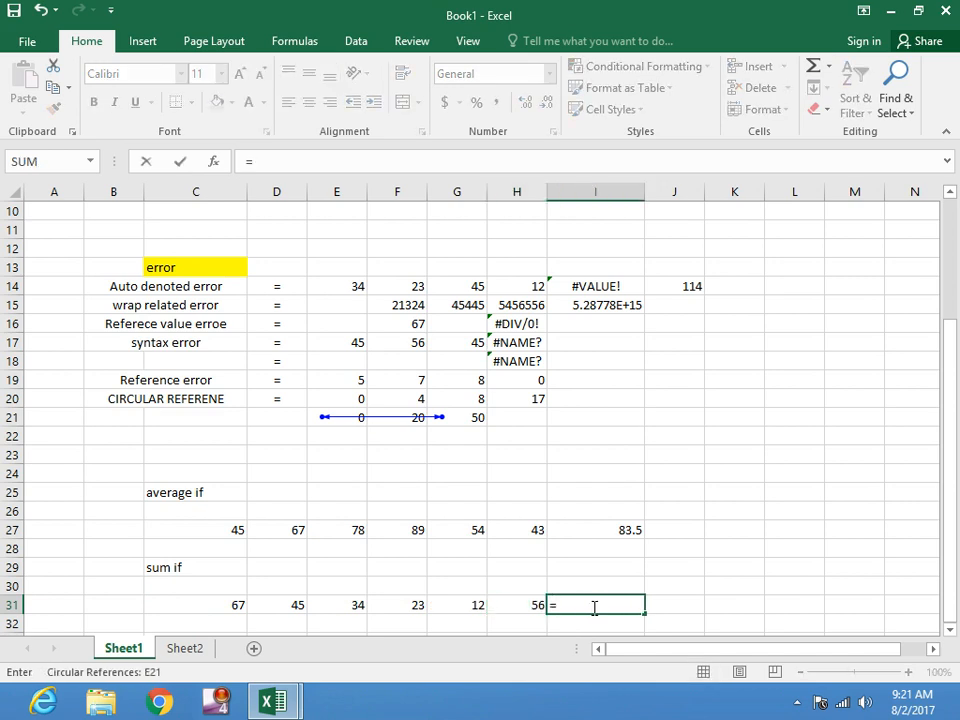
{"action": "type", "text": "sumi"}
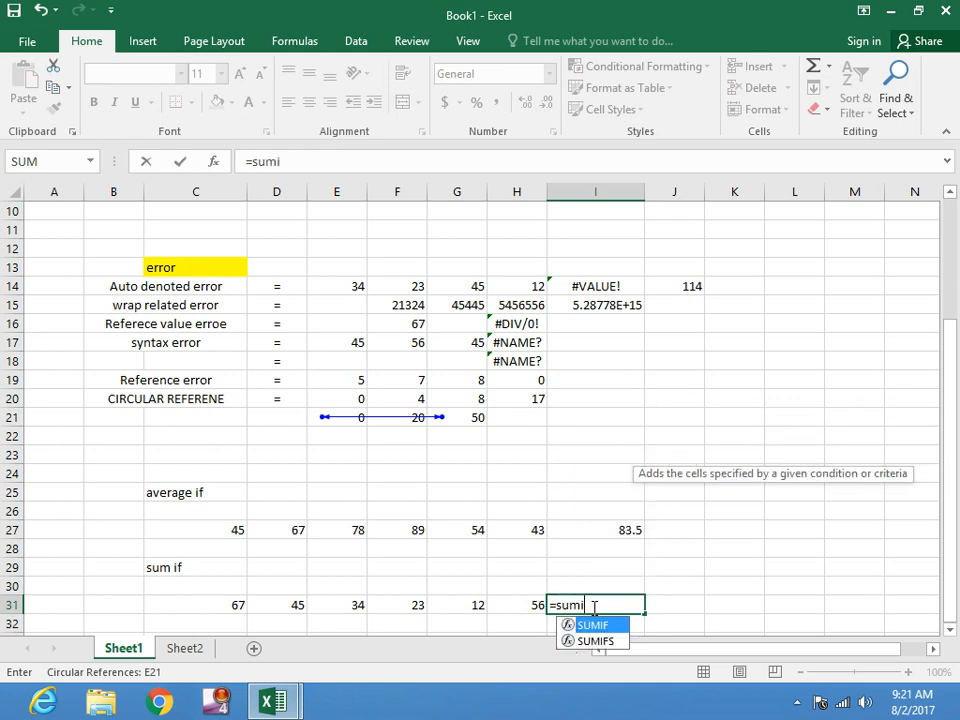
{"action": "key", "text": "Tab"}
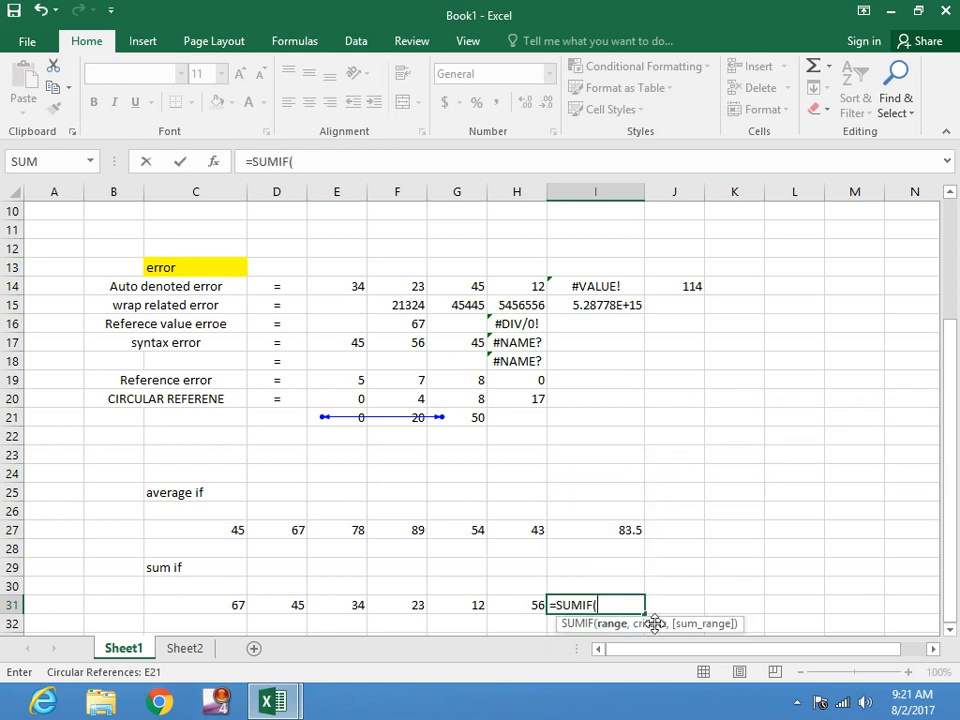
{"action": "left_click_drag", "start_coordinate": [238, 606], "coordinate": [495, 604]}
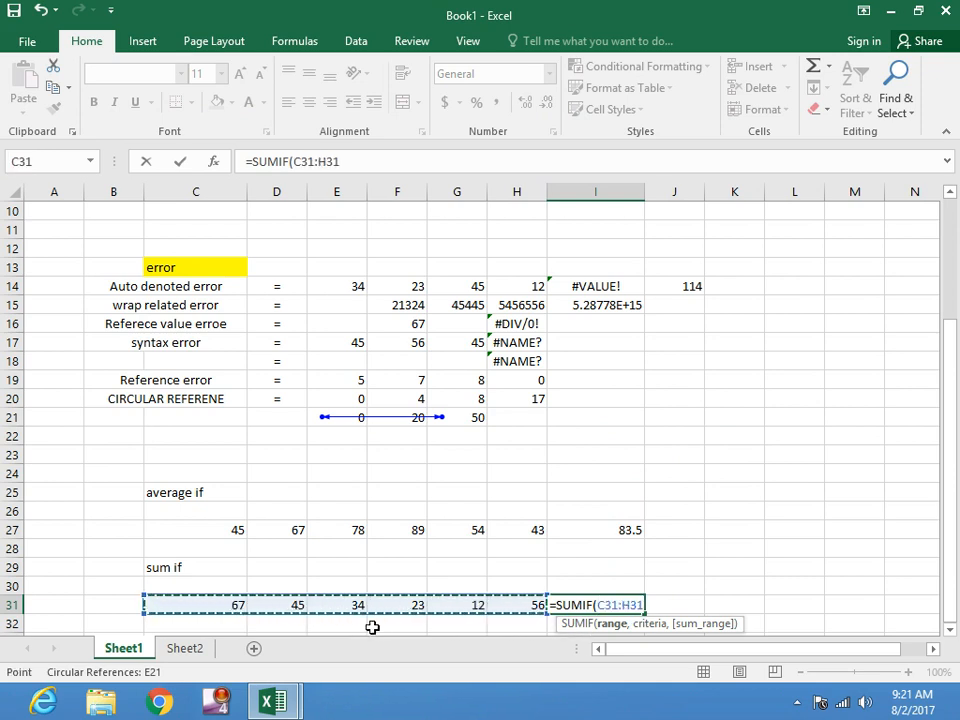
{"action": "type", "text": ",\""}
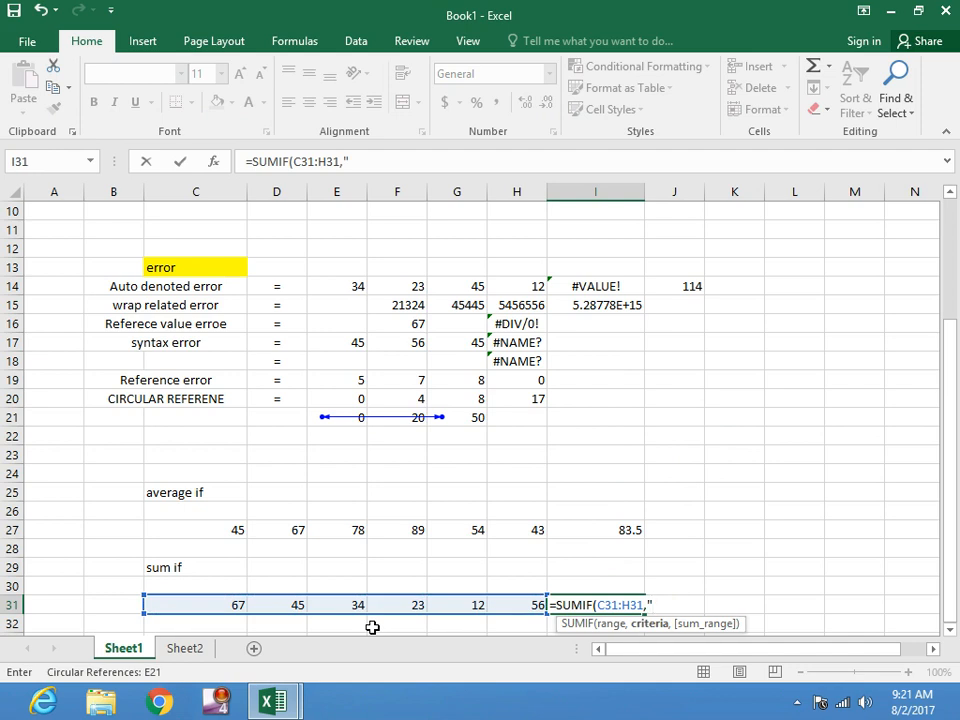
{"action": "type", "text": ">"}
{"action": "type", "text": "45\""}
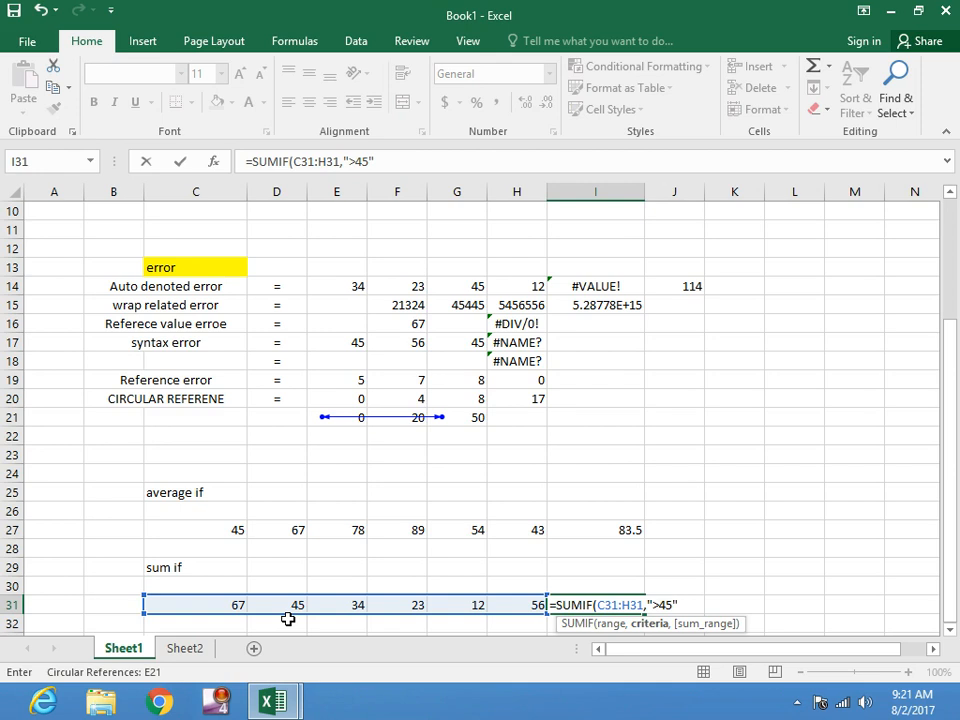
{"action": "type", "text": ")"}
{"action": "key", "text": "Return"}
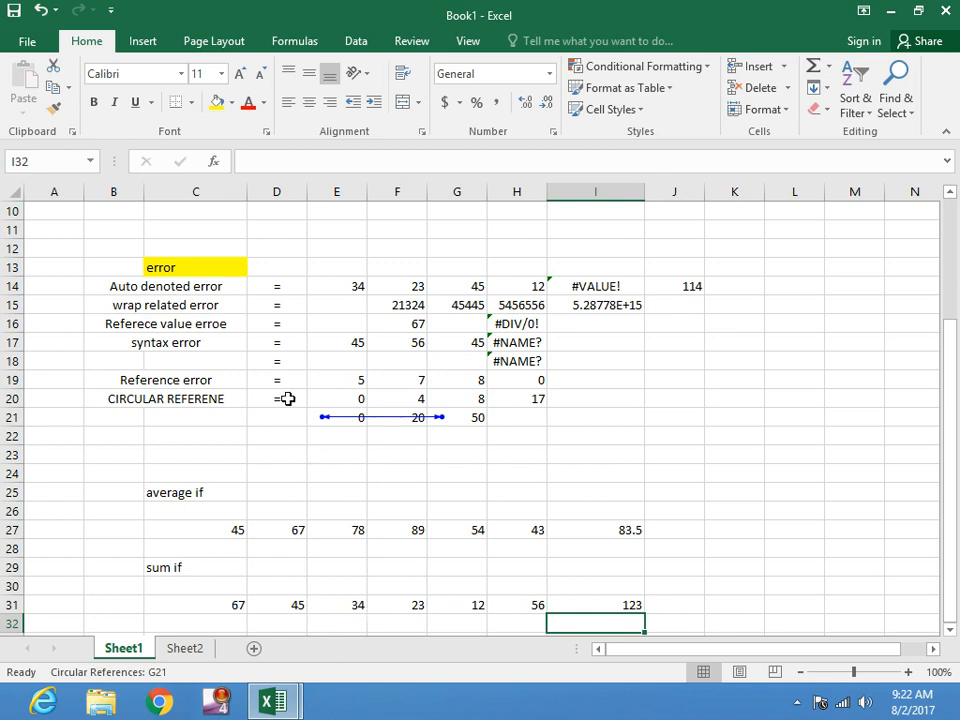
Paste the copied shortcuts list into Sheet1 starting at cell C34, below the SUMIF example
{"action": "key", "text": "ctrl+c"}
{"action": "scroll", "coordinate": [306, 409], "scroll_direction": "down", "scroll_amount": 3}
{"action": "scroll", "coordinate": [306, 409], "scroll_direction": "up", "scroll_amount": 6}
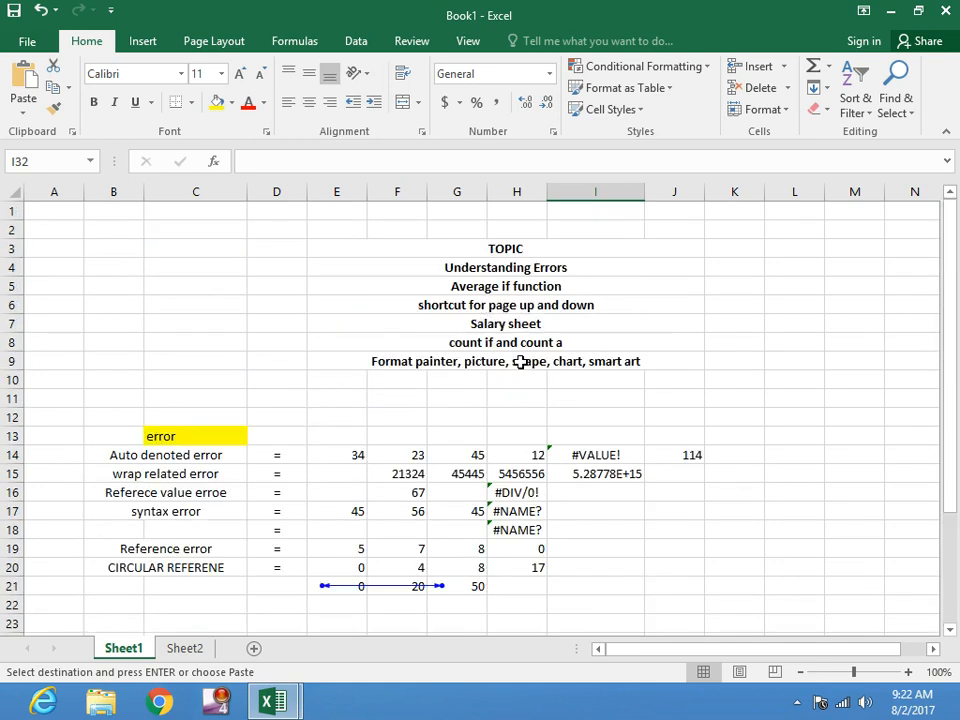
{"action": "scroll", "coordinate": [520, 362], "scroll_direction": "down", "scroll_amount": 6}
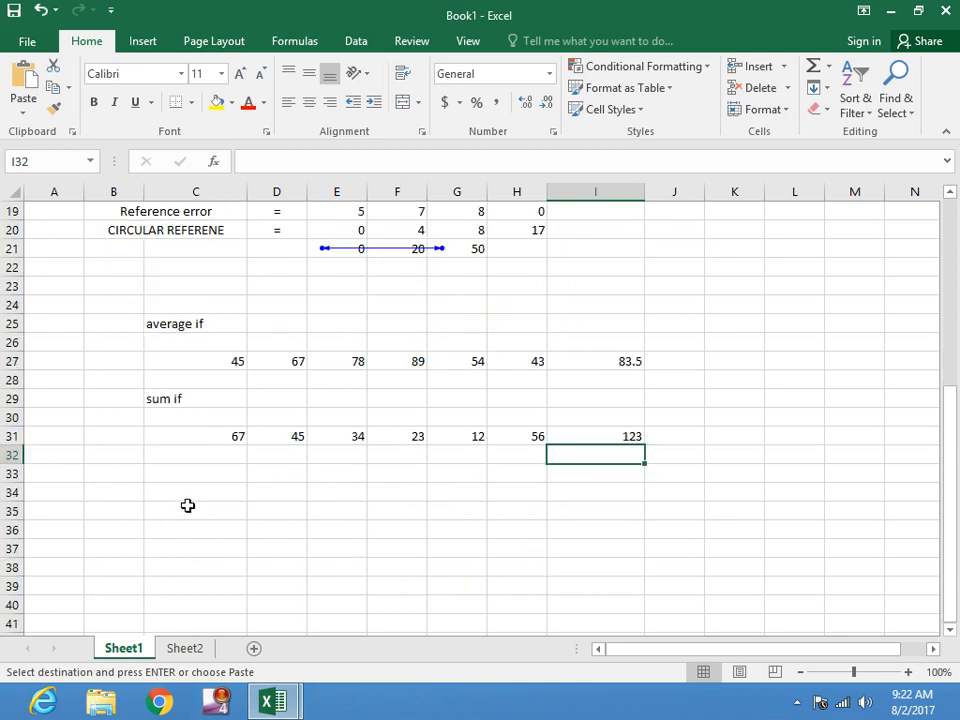
{"action": "left_click", "coordinate": [173, 497]}
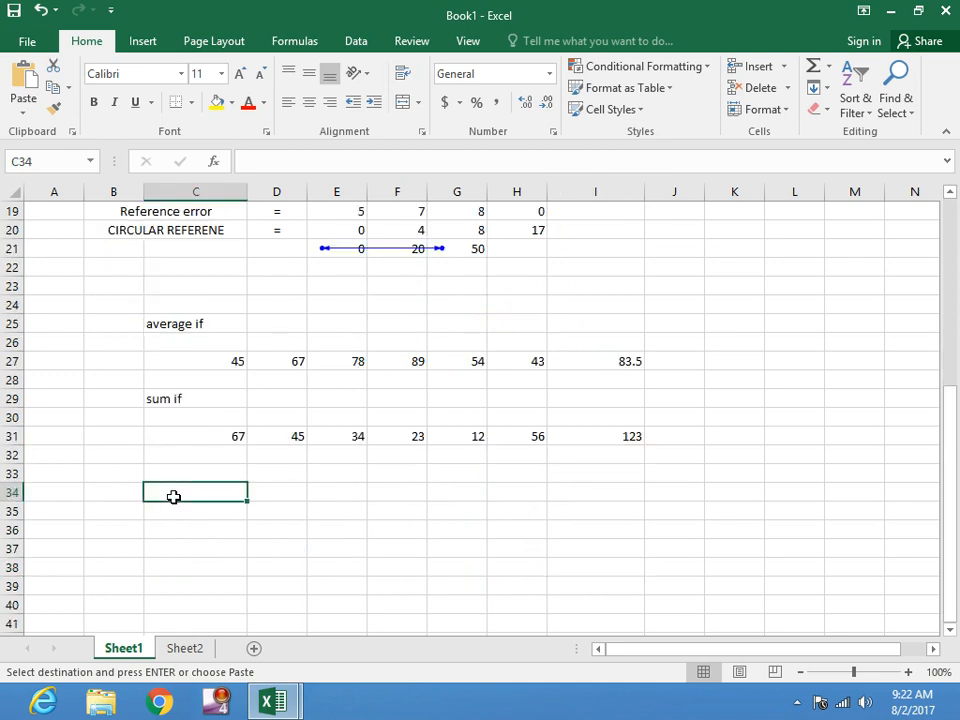
{"action": "key", "text": "ctrl+v"}
{"action": "left_click", "coordinate": [456, 527]}
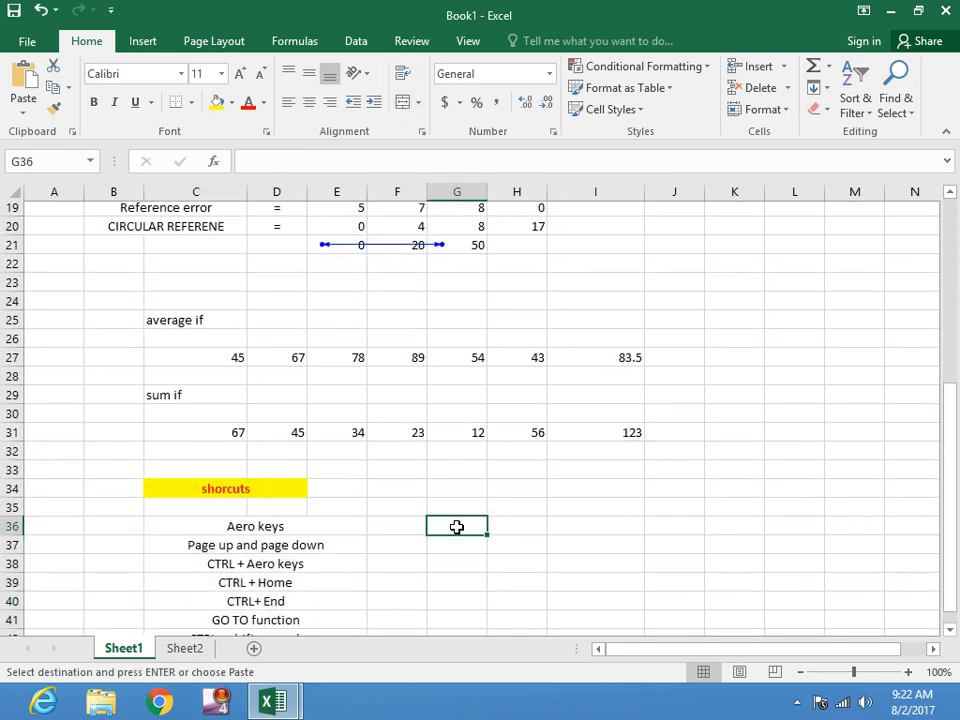
Move the active cell one cell at a time around G36, ending on G37
{"action": "scroll", "coordinate": [307, 471], "scroll_direction": "down", "scroll_amount": 2}
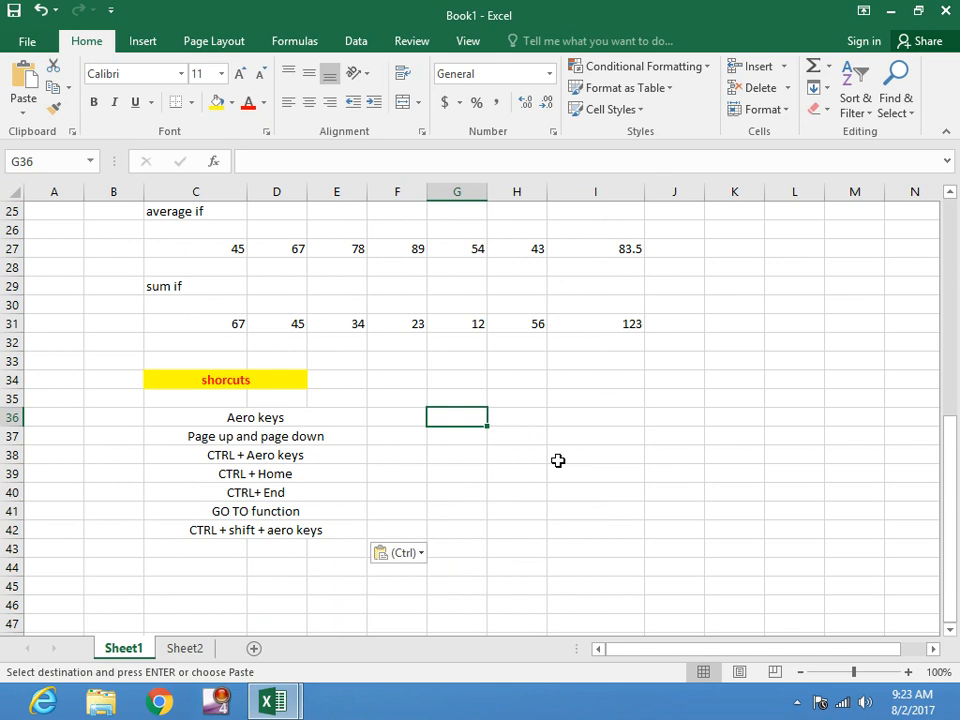
{"action": "key", "text": "Up"}
{"action": "key", "text": "Down"}
{"action": "key", "text": "Right"}
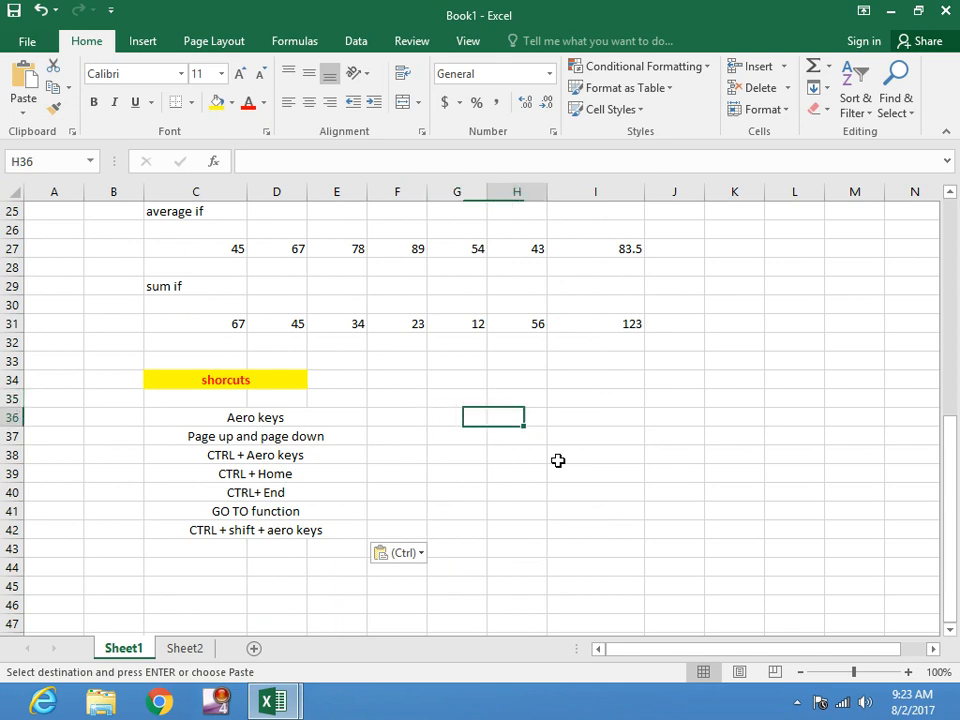
{"action": "key", "text": "Left"}
{"action": "key", "text": "Down"}
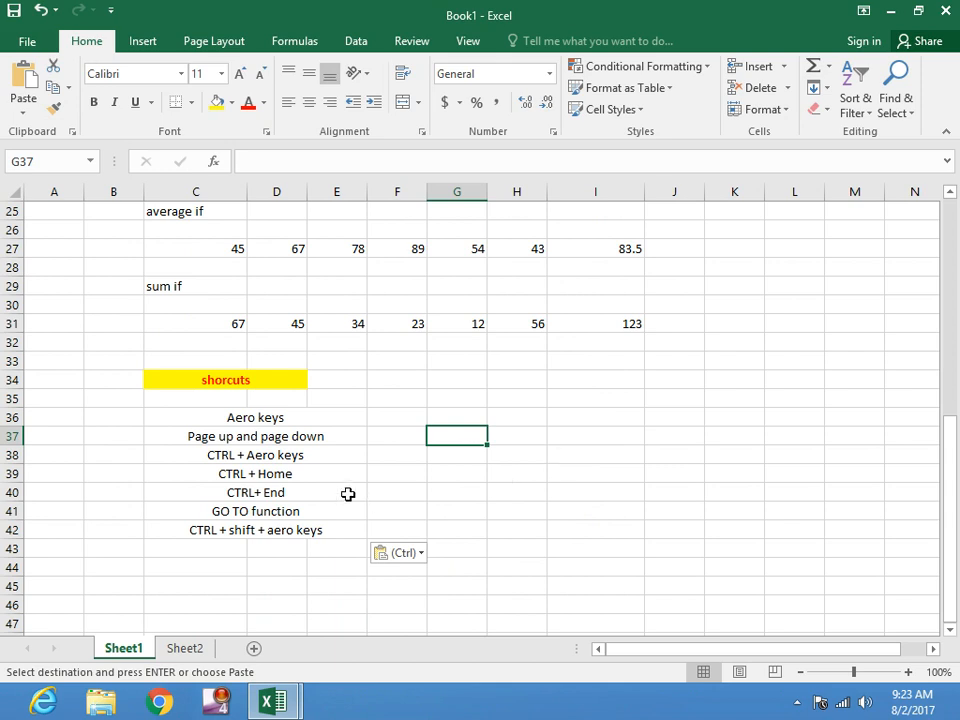
Select the "Page up and page down" entry in C37 and move one screen up to the error list
{"action": "left_click", "coordinate": [193, 438]}
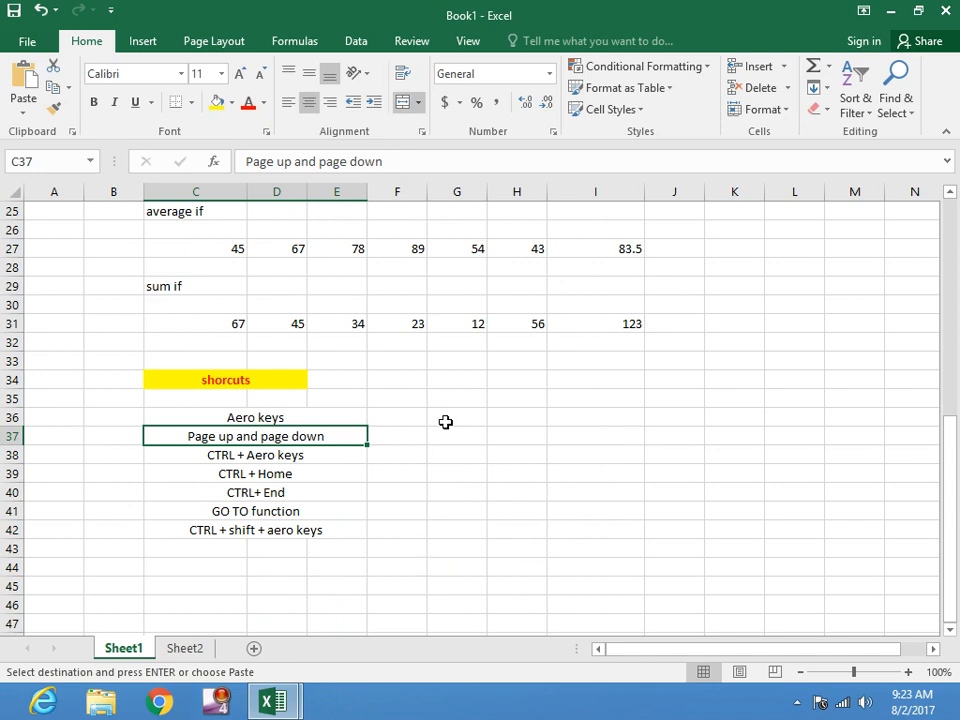
{"action": "key", "text": "Page_Up"}
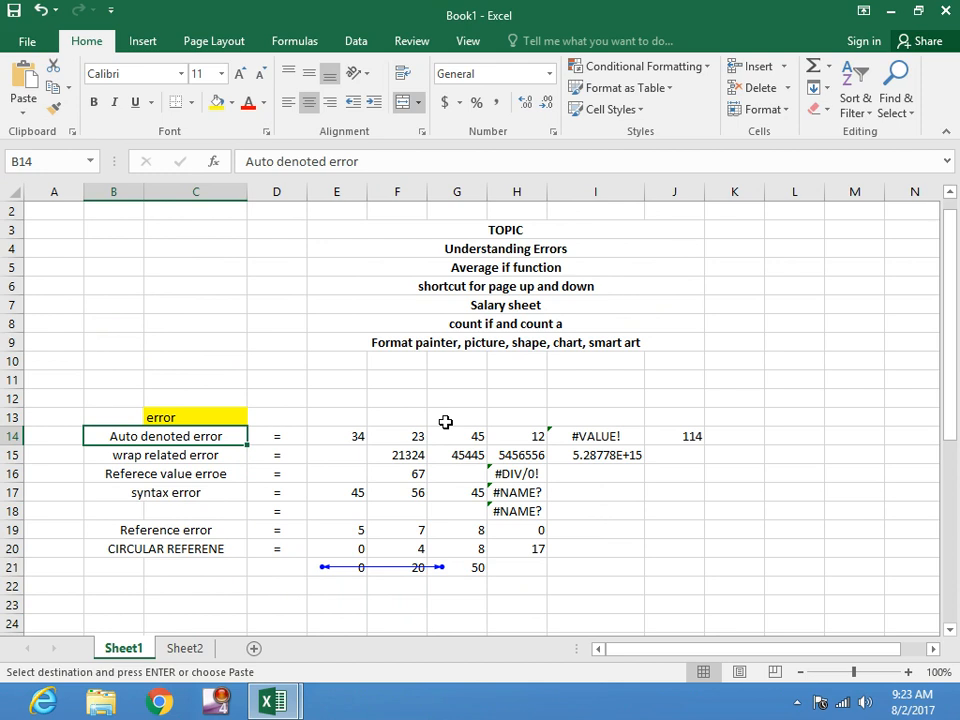
{"action": "scroll", "coordinate": [445, 422], "scroll_direction": "up", "scroll_amount": 1}
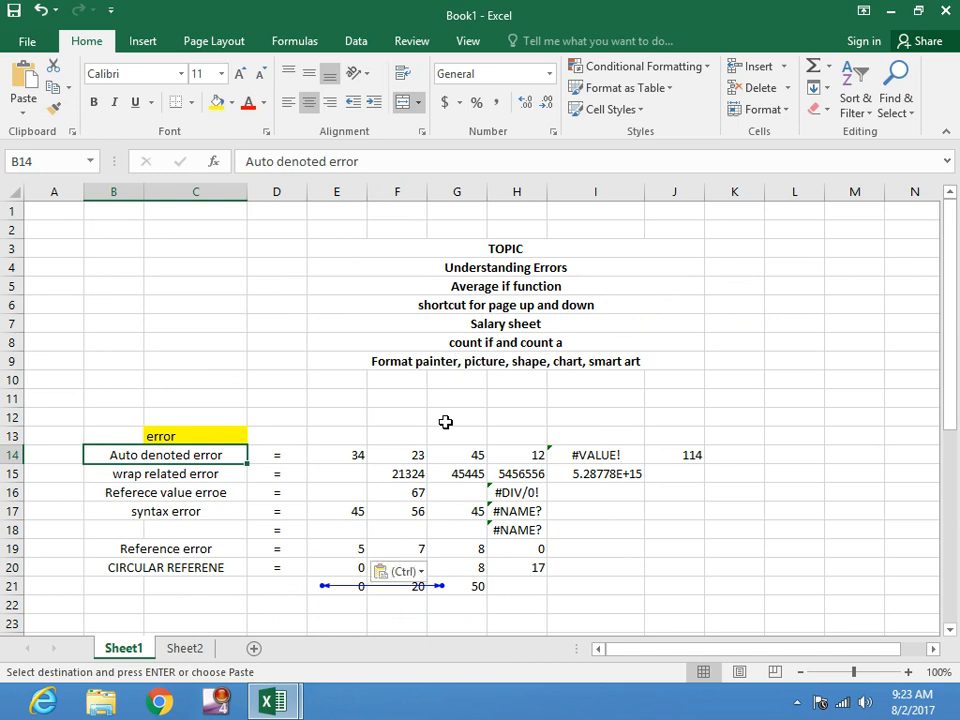
Move down the sheet one screen at a time from B14 to B175
{"action": "key", "text": "Page_Down"}
{"action": "key", "text": "Page_Down"}
{"action": "key", "text": "Page_Down"}
{"action": "key", "text": "Page_Down"}
{"action": "key", "text": "Page_Down"}
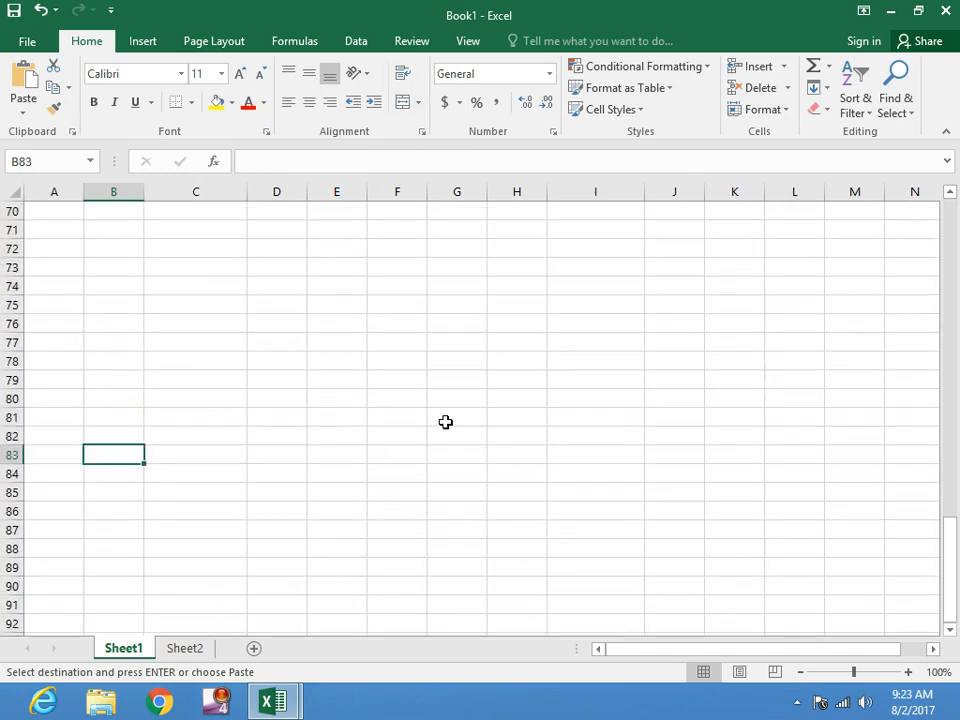
{"action": "key", "text": "Page_Down"}
{"action": "key", "text": "Page_Down"}
{"action": "key", "text": "Page_Down"}
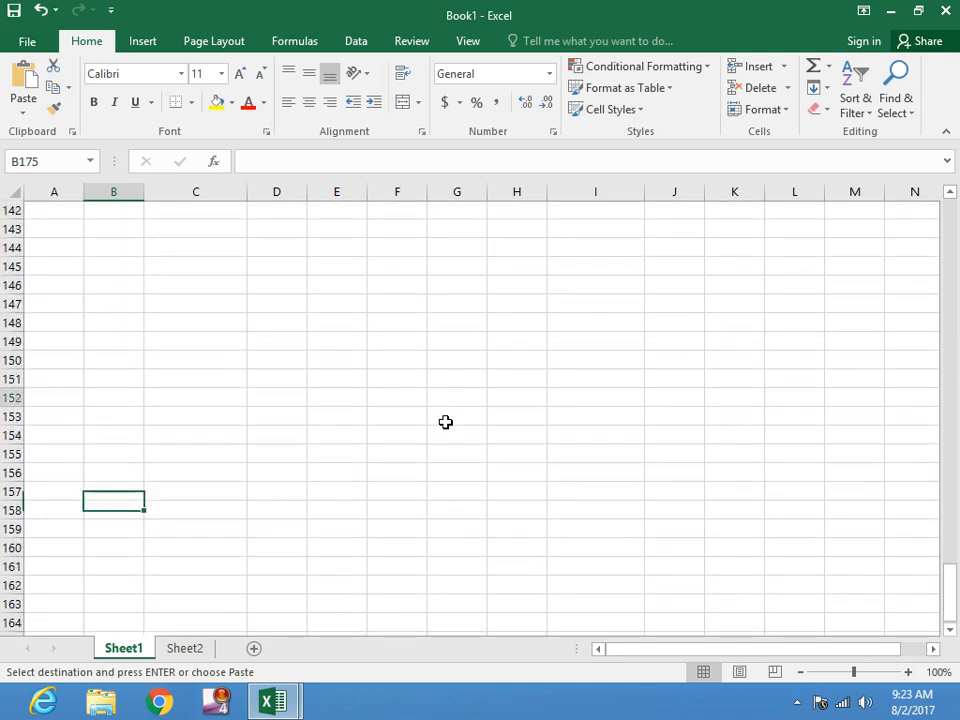
Move back up one screen at a time to the "Auto denoted error" label in B14
{"action": "key", "text": "Page_Up"}
{"action": "key", "text": "Page_Up"}
{"action": "key", "text": "Page_Up"}
{"action": "key", "text": "Page_Up"}
{"action": "key", "text": "Page_Up"}
{"action": "key", "text": "Page_Up"}
{"action": "key", "text": "Page_Up"}
{"action": "key", "text": "Page_Up"}
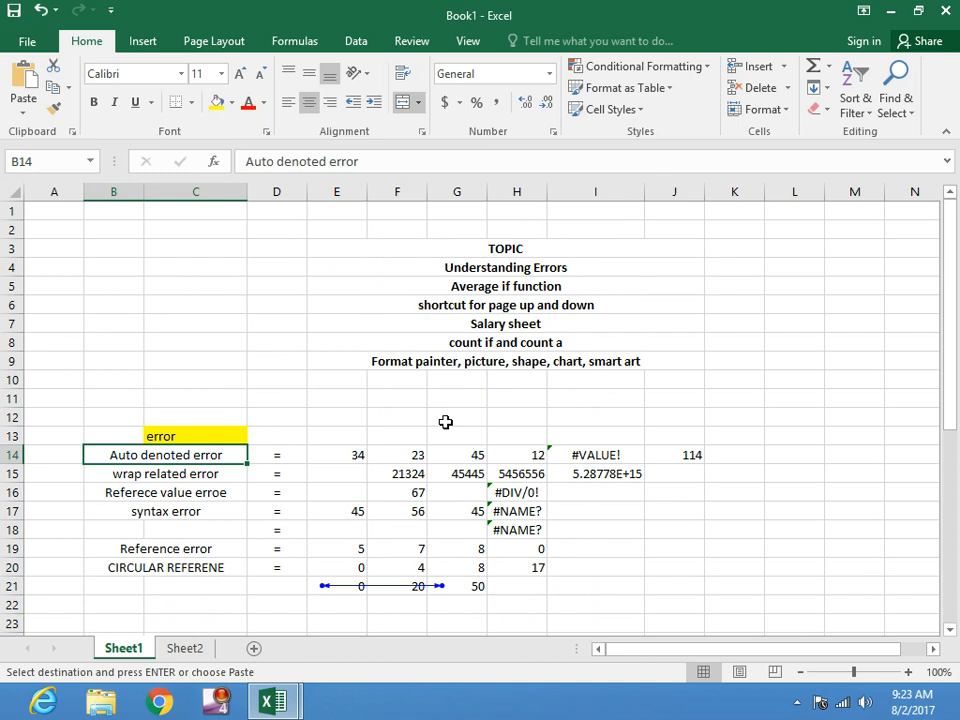
Move along row 14 past its data and jump to the sheet's last column at XFD14
{"action": "scroll", "coordinate": [390, 446], "scroll_direction": "down", "scroll_amount": 4}
{"action": "scroll", "coordinate": [390, 446], "scroll_direction": "down", "scroll_amount": 2}
{"action": "scroll", "coordinate": [395, 455], "scroll_direction": "down", "scroll_amount": 1}
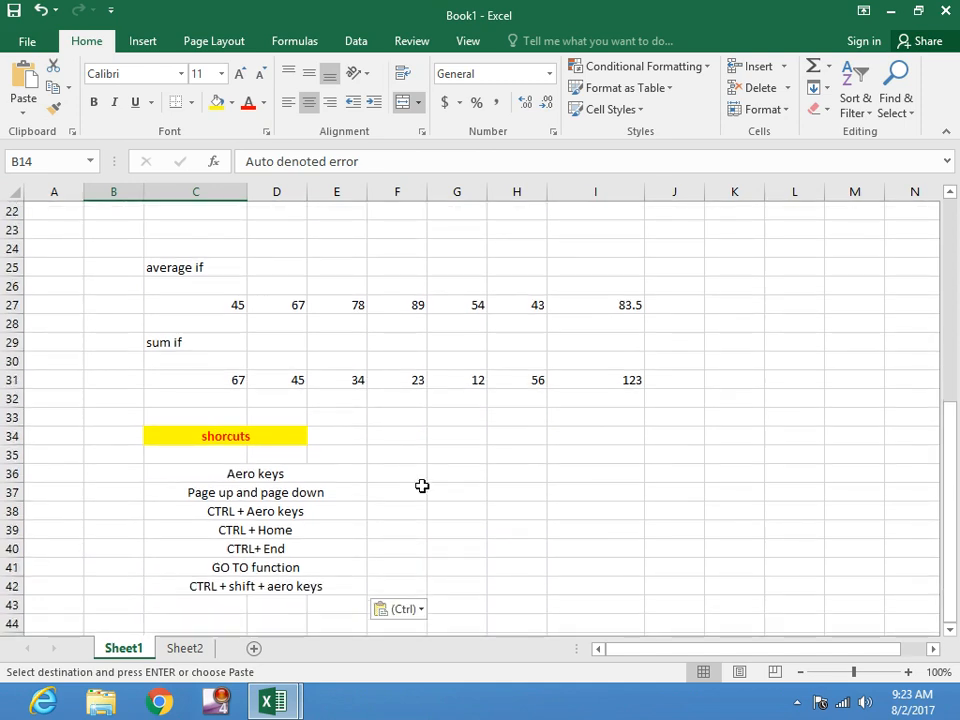
{"action": "key", "text": "Right"}
{"action": "key", "text": "Right"}
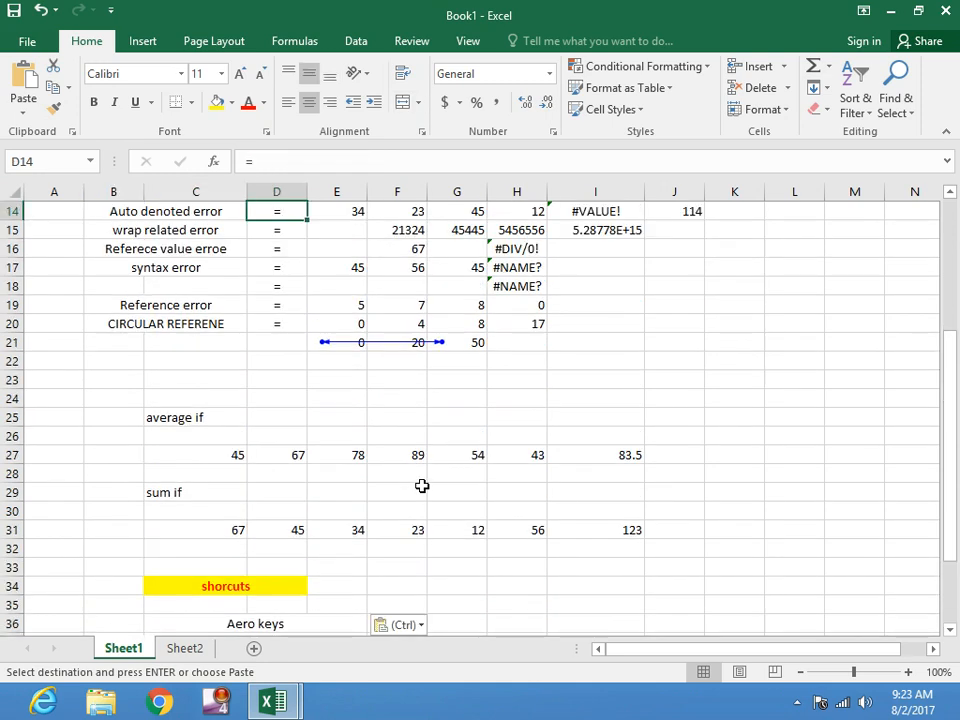
{"action": "key", "text": "Right"}
{"action": "key", "text": "Right"}
{"action": "key", "text": "Right"}
{"action": "key", "text": "Right"}
{"action": "key", "text": "Right"}
{"action": "key", "text": "Right"}
{"action": "key", "text": "ctrl+Right"}
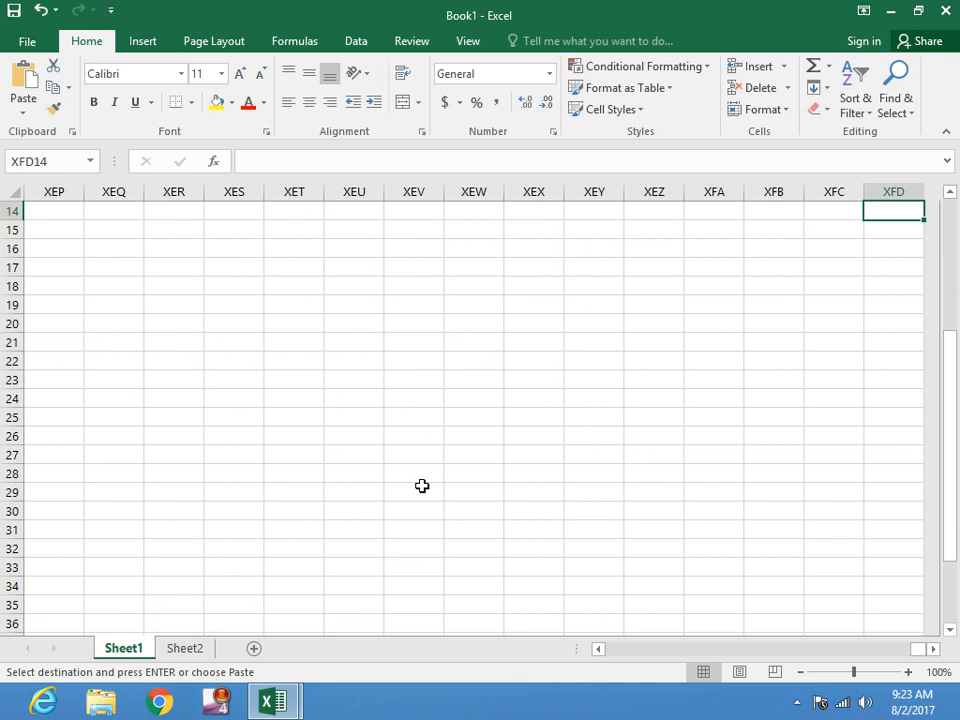
Jump back along row 14 to A14 and down to the last row of column A
{"action": "key", "text": "ctrl+Left"}
{"action": "key", "text": "ctrl+Left"}
{"action": "key", "text": "ctrl+Left"}
{"action": "key", "text": "ctrl+Left"}
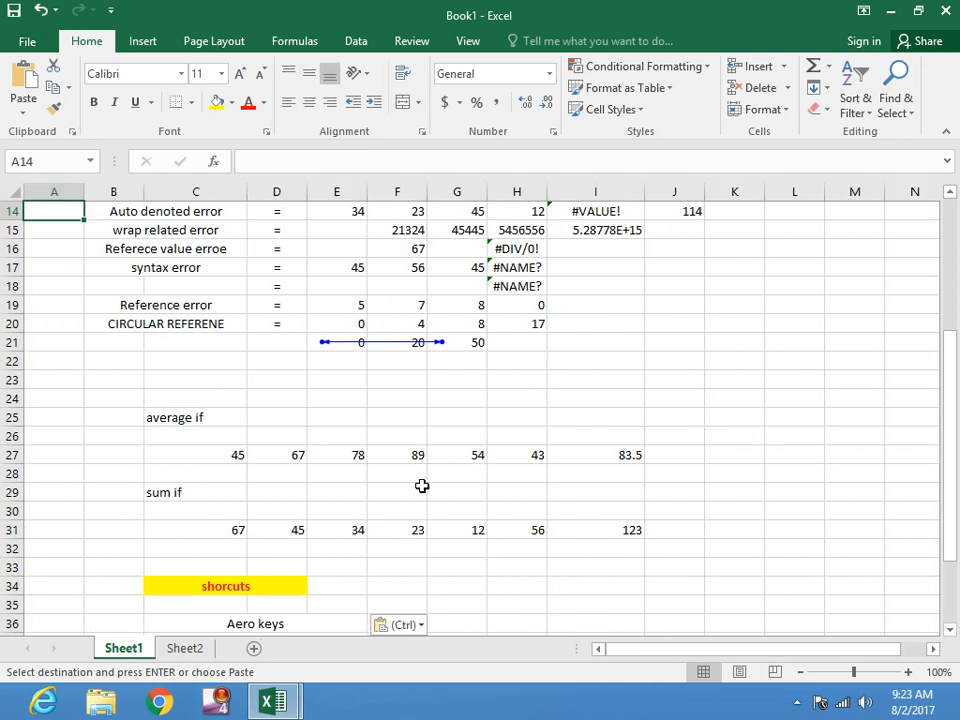
{"action": "key", "text": "ctrl+Down"}
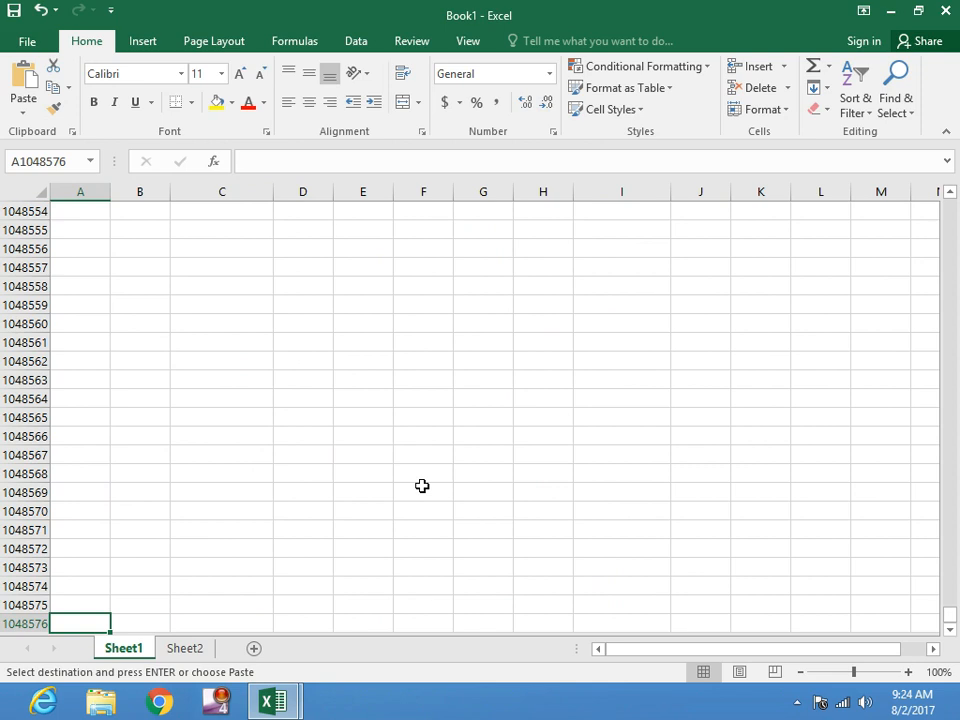
Jump back to the top of column A and step down column C through the error labels to B19
{"action": "key", "text": "ctrl+Up"}
{"action": "key", "text": "Right"}
{"action": "key", "text": "Right"}
{"action": "key", "text": "Down"}
{"action": "key", "text": "Down"}
{"action": "key", "text": "Down"}
{"action": "key", "text": "Down"}
{"action": "key", "text": "Down"}
{"action": "key", "text": "Down"}
{"action": "key", "text": "Down"}
{"action": "key", "text": "Down"}
{"action": "key", "text": "Down"}
{"action": "key", "text": "Down"}
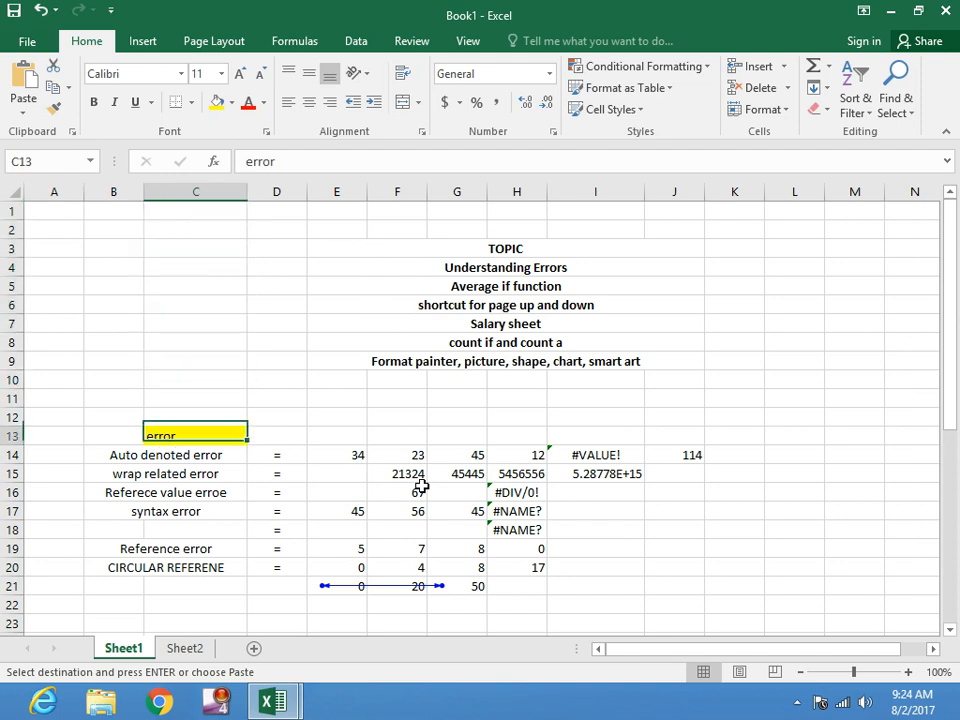
{"action": "key", "text": "Down"}
{"action": "key", "text": "Down"}
{"action": "key", "text": "Down"}
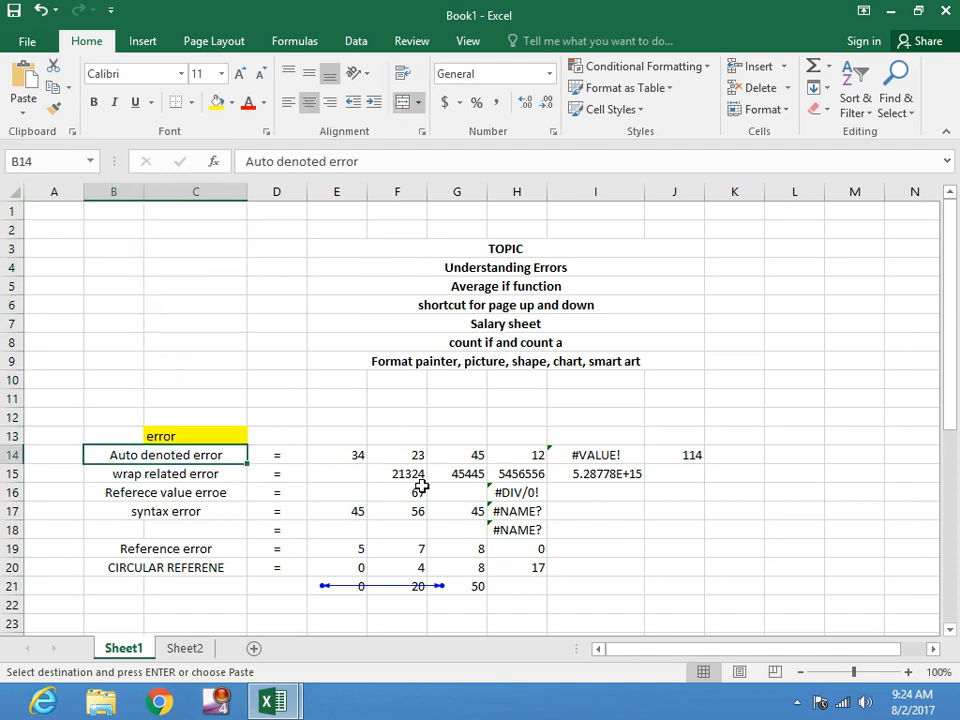
{"action": "key", "text": "Down"}
{"action": "key", "text": "Down"}
{"action": "key", "text": "Down"}
{"action": "key", "text": "Down"}
{"action": "key", "text": "Down"}
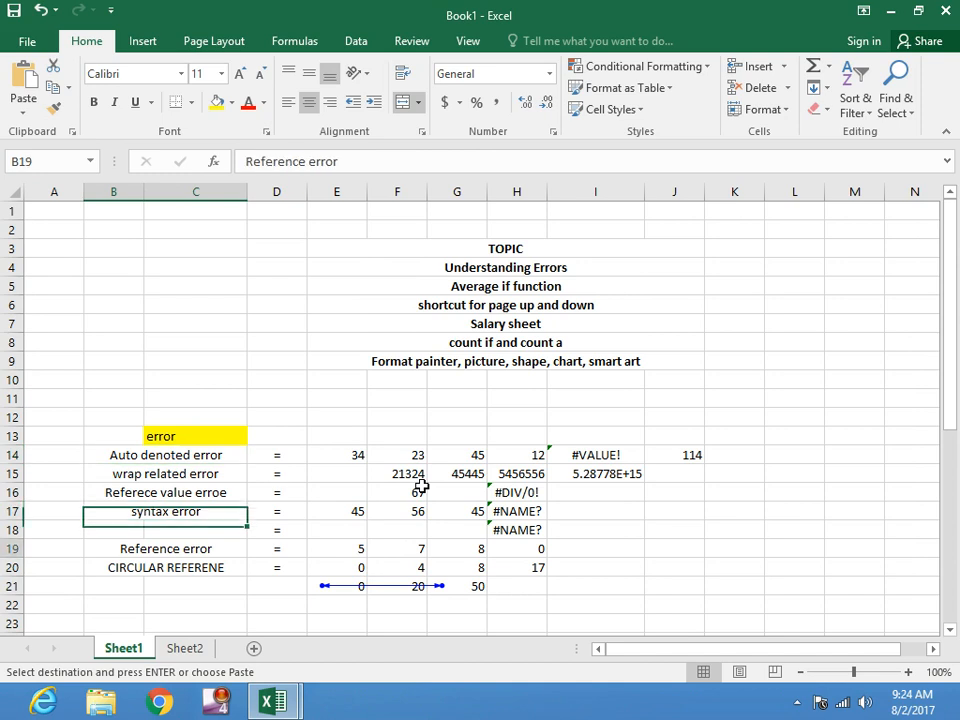
Move to B20, jump to the last row of column B and return to B20
{"action": "key", "text": "Down"}
{"action": "key", "text": "ctrl+Down"}
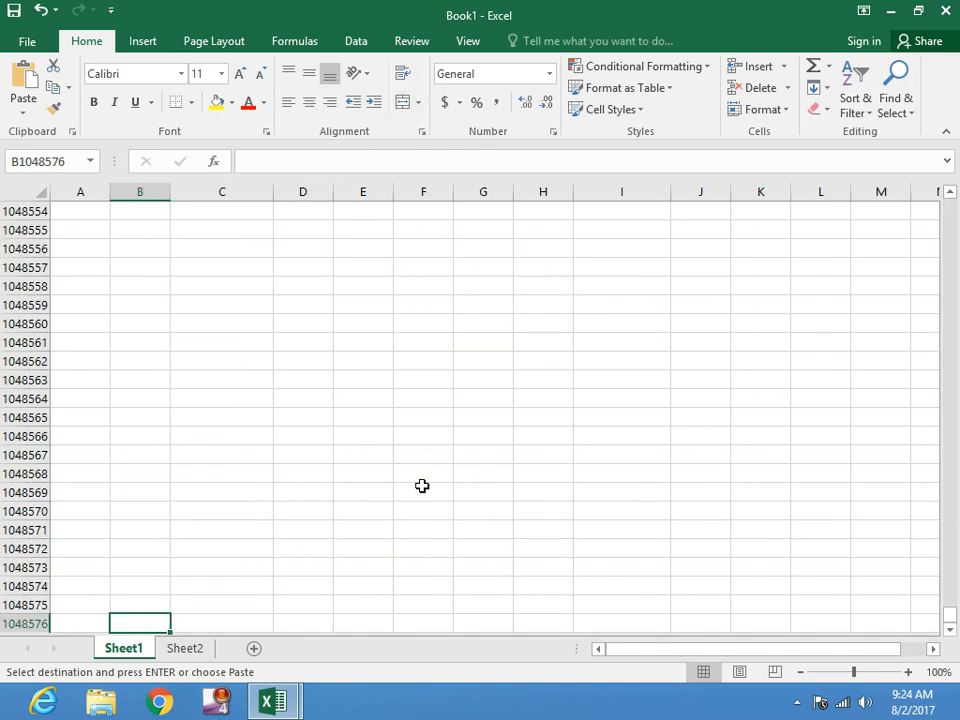
{"action": "key", "text": "ctrl+Up"}
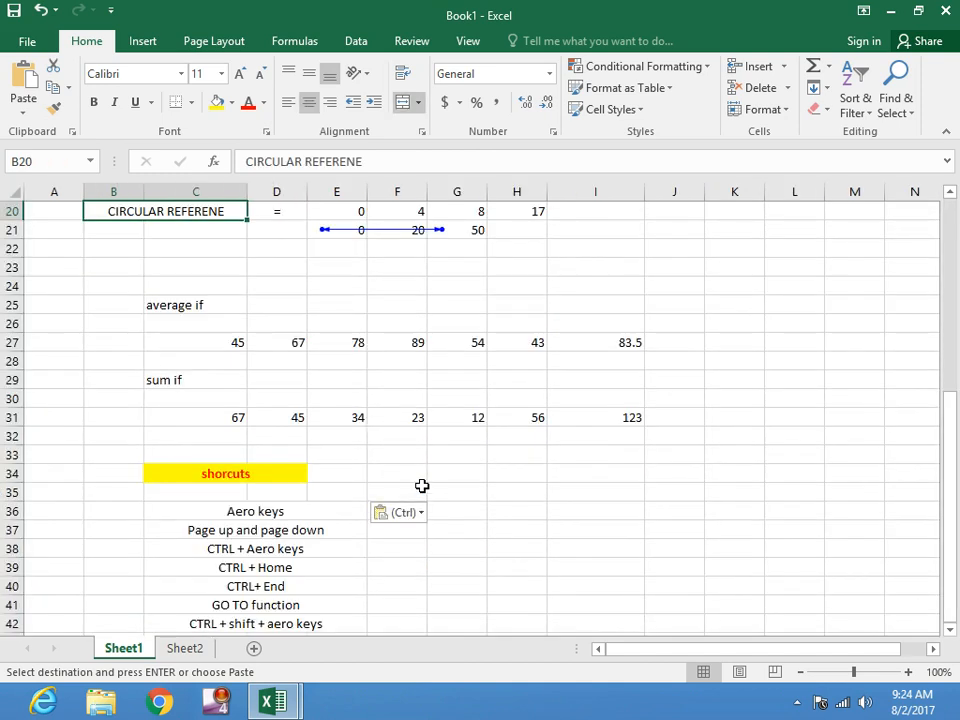
Step up column B from B20 past the error labels and back down to the "syntax error" label in B17
{"action": "key", "text": "Up"}
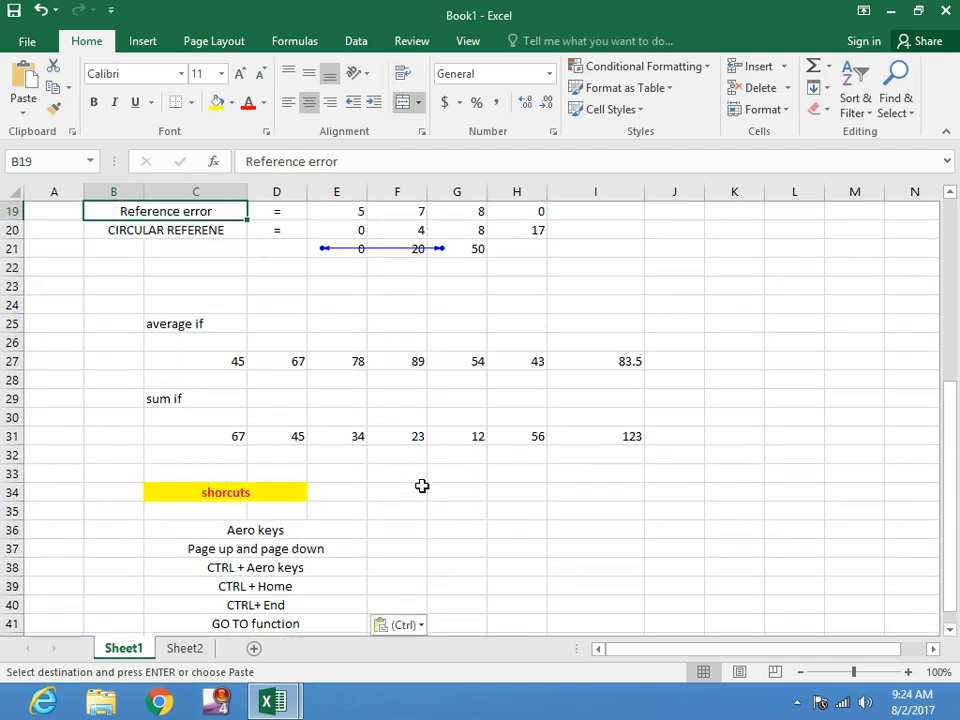
{"action": "key", "text": "Up"}
{"action": "key", "text": "Up"}
{"action": "key", "text": "Up"}
{"action": "key", "text": "Up"}
{"action": "key", "text": "Up"}
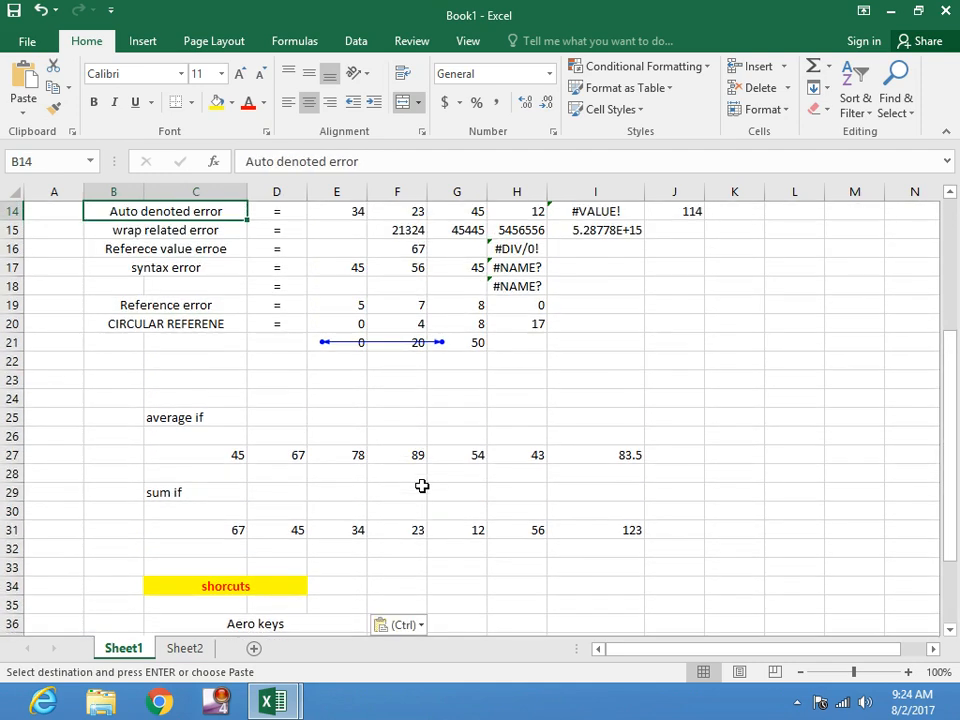
{"action": "key", "text": "Up"}
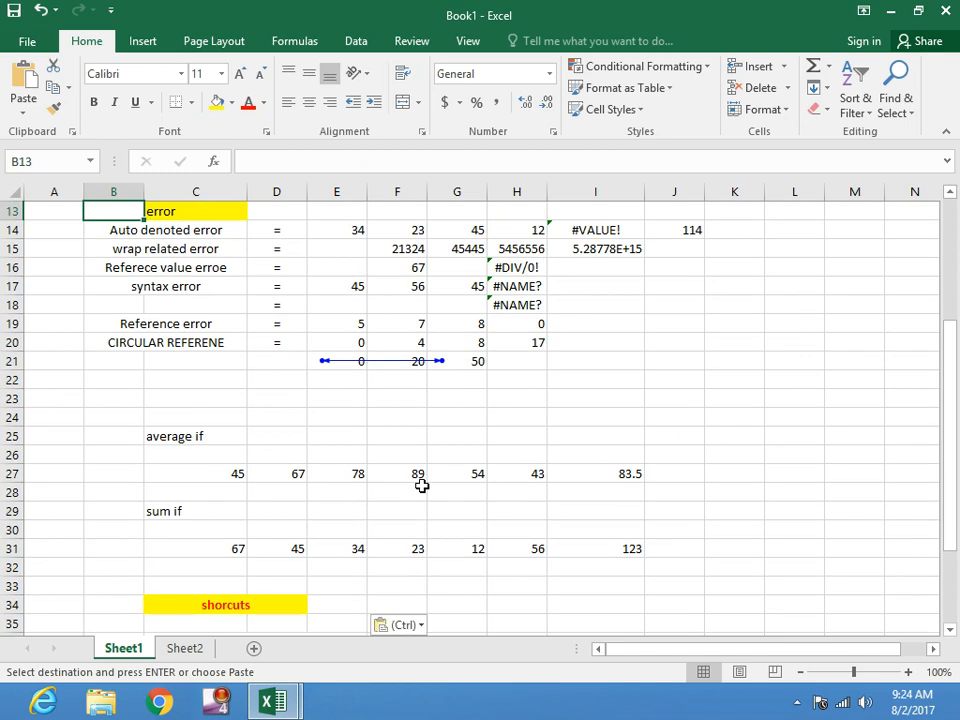
{"action": "key", "text": "Up"}
{"action": "key", "text": "Up"}
{"action": "key", "text": "Down"}
{"action": "key", "text": "Down"}
{"action": "key", "text": "Down"}
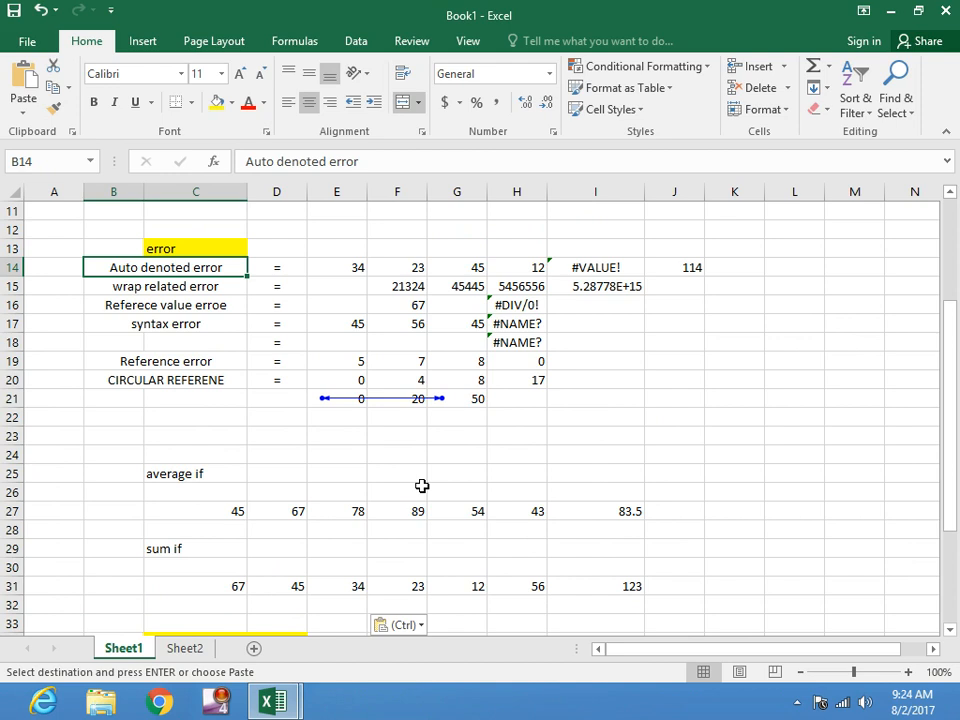
{"action": "key", "text": "Down"}
{"action": "key", "text": "Down"}
{"action": "key", "text": "Down"}
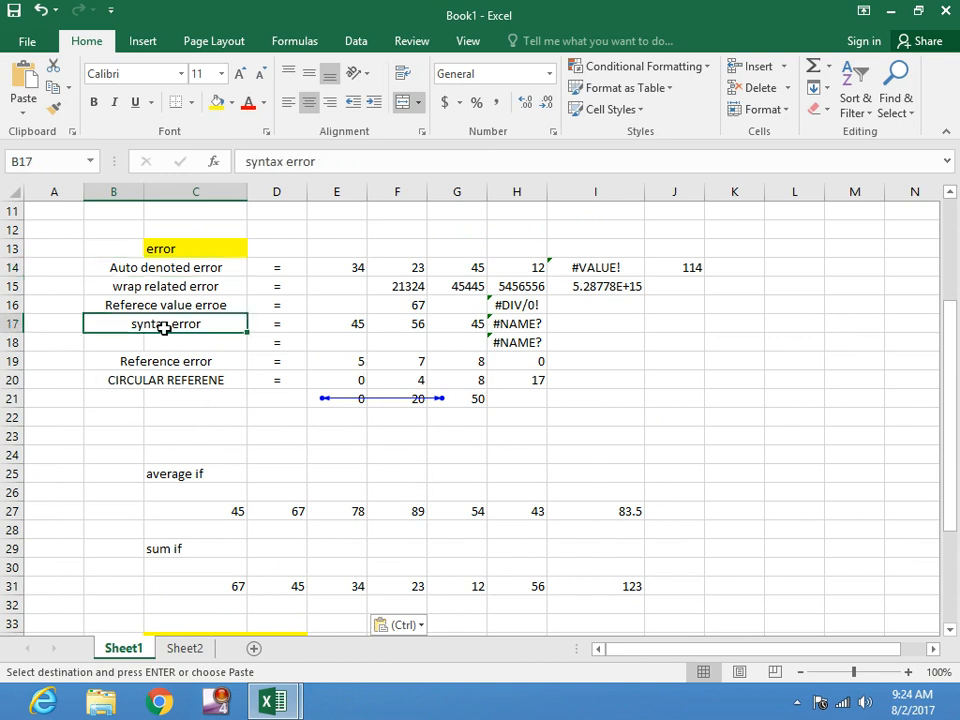
Jump to the first cell A1 and from there to the last used cell J42
{"action": "scroll", "coordinate": [251, 497], "scroll_direction": "down", "scroll_amount": 3}
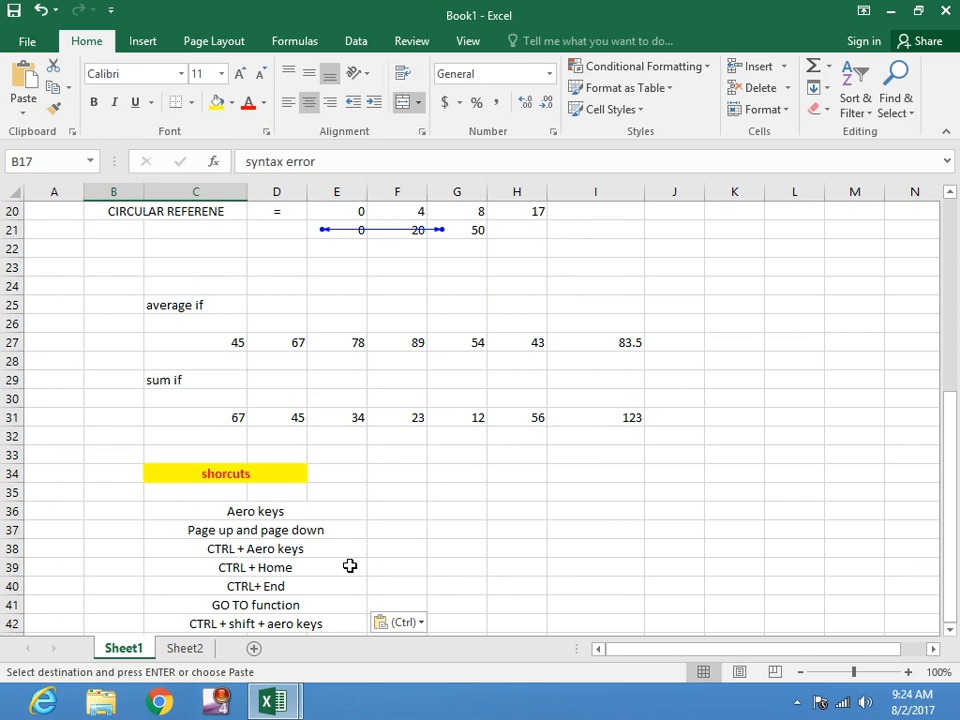
{"action": "key", "text": "ctrl+Home"}
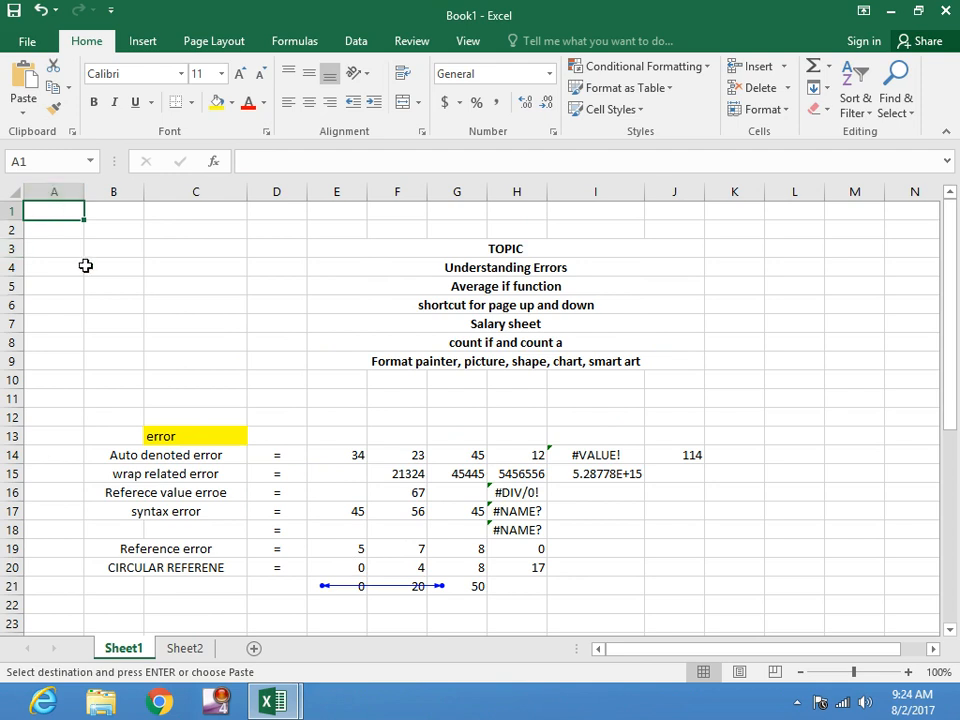
{"action": "key", "text": "ctrl+End"}
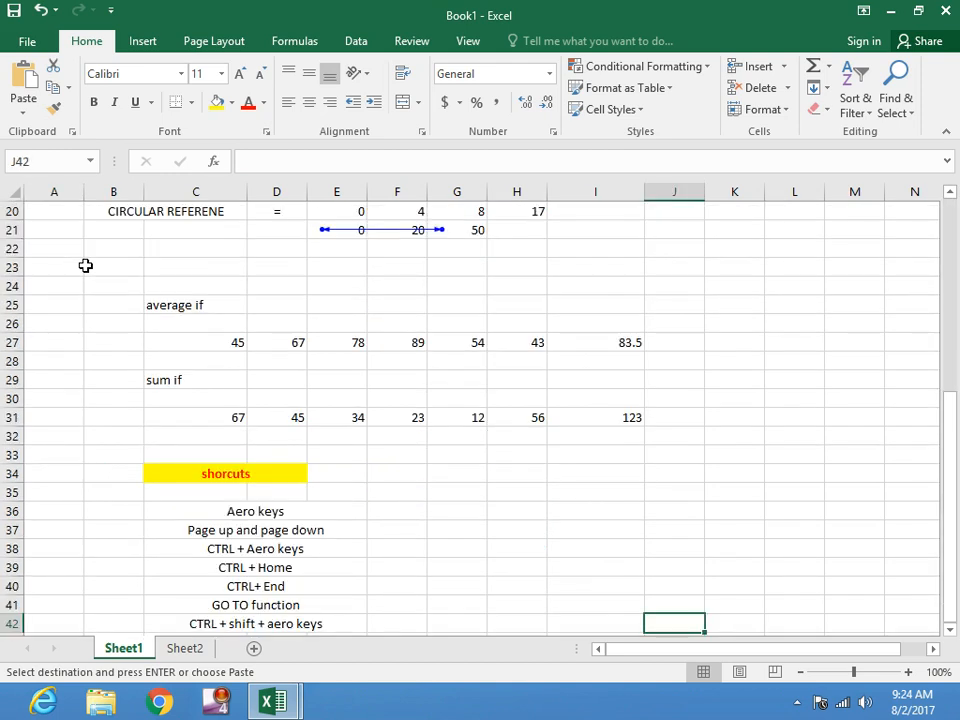
Select all blank cells on Sheet1 with Go To Special, review the highlighted ranges and deselect them by selecting L11
{"action": "scroll", "coordinate": [114, 266], "scroll_direction": "down", "scroll_amount": 1}
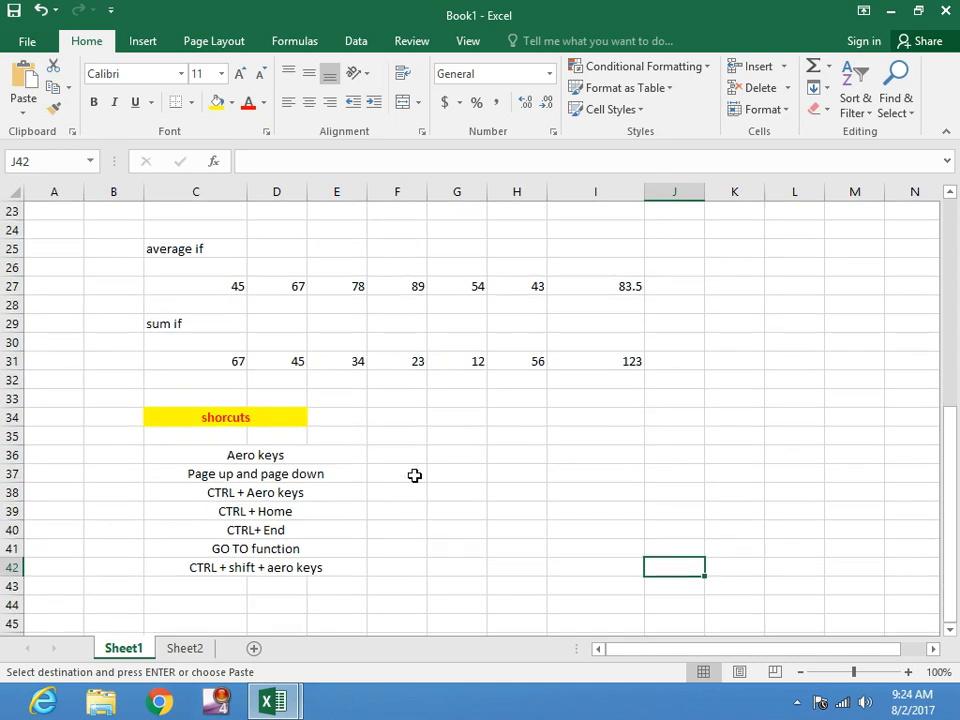
{"action": "left_click", "coordinate": [912, 118]}
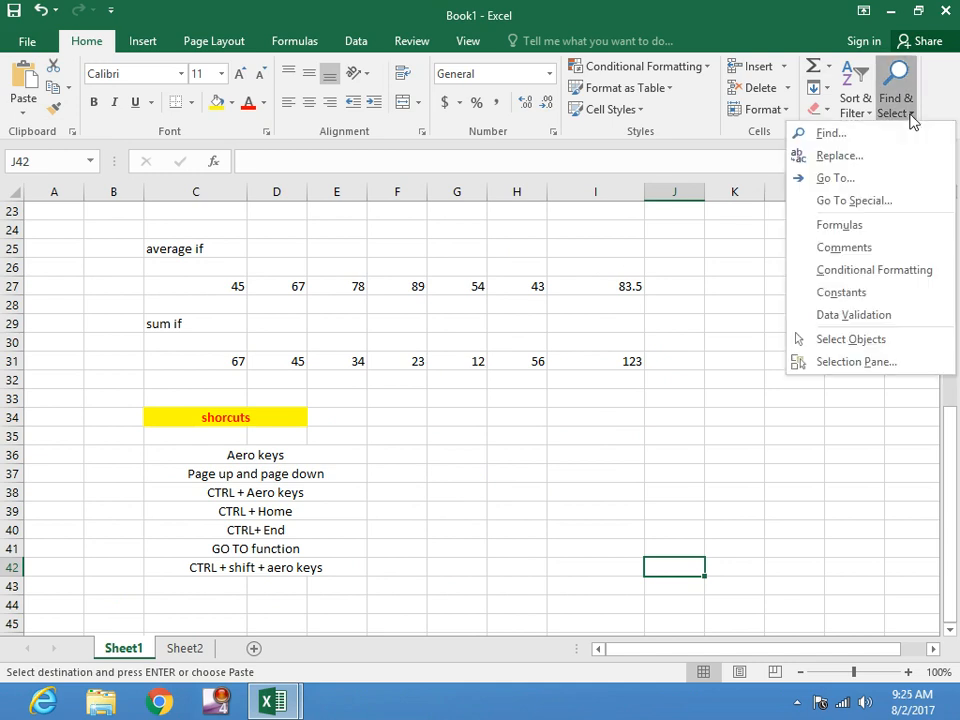
{"action": "left_click", "coordinate": [856, 182]}
{"action": "left_click_drag", "start_coordinate": [231, 270], "coordinate": [488, 255]}
{"action": "left_click", "coordinate": [441, 465]}
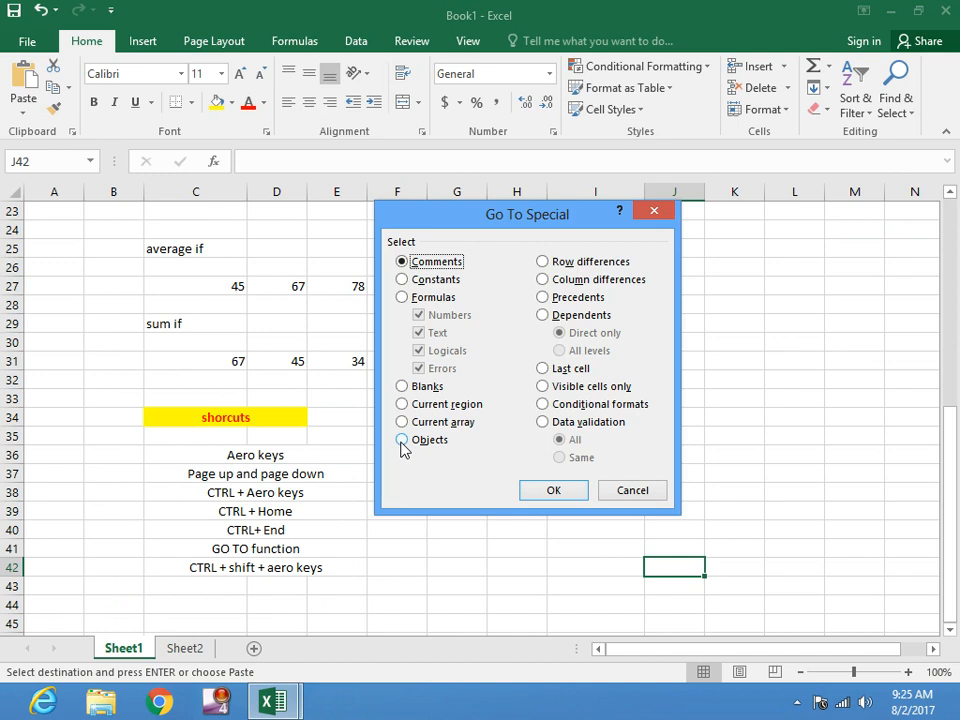
{"action": "left_click", "coordinate": [400, 386]}
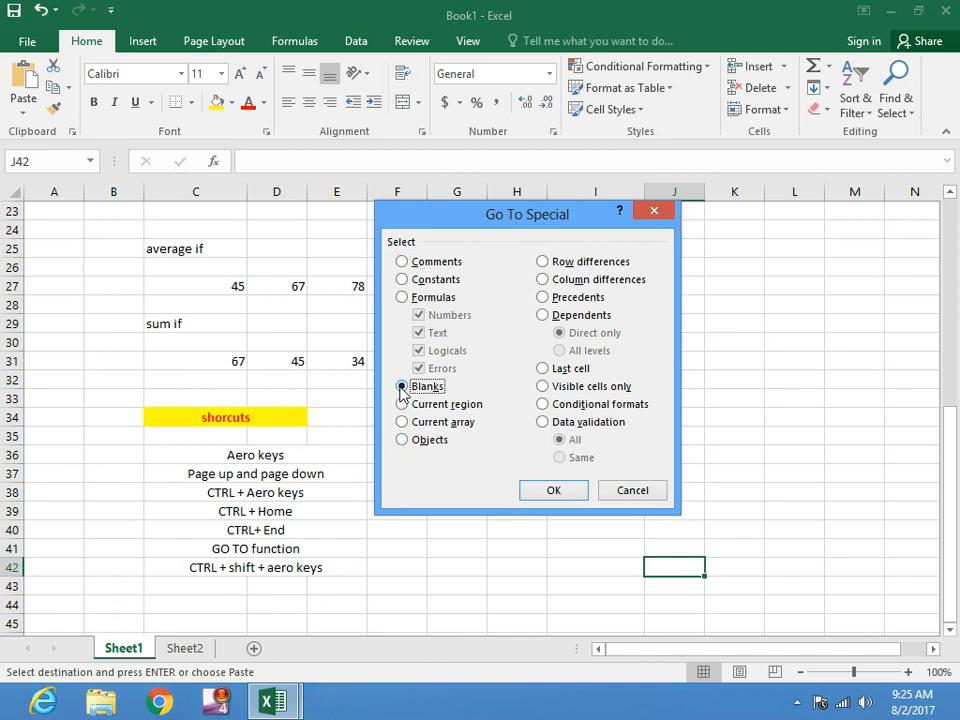
{"action": "left_click", "coordinate": [546, 489]}
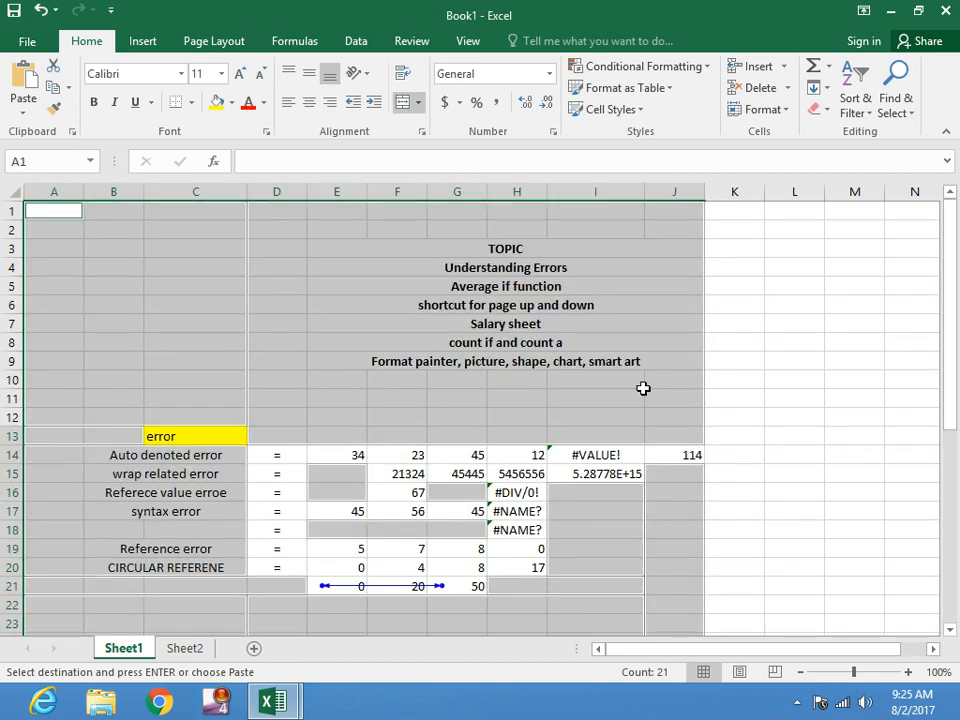
{"action": "scroll", "coordinate": [320, 494], "scroll_direction": "down", "scroll_amount": 8}
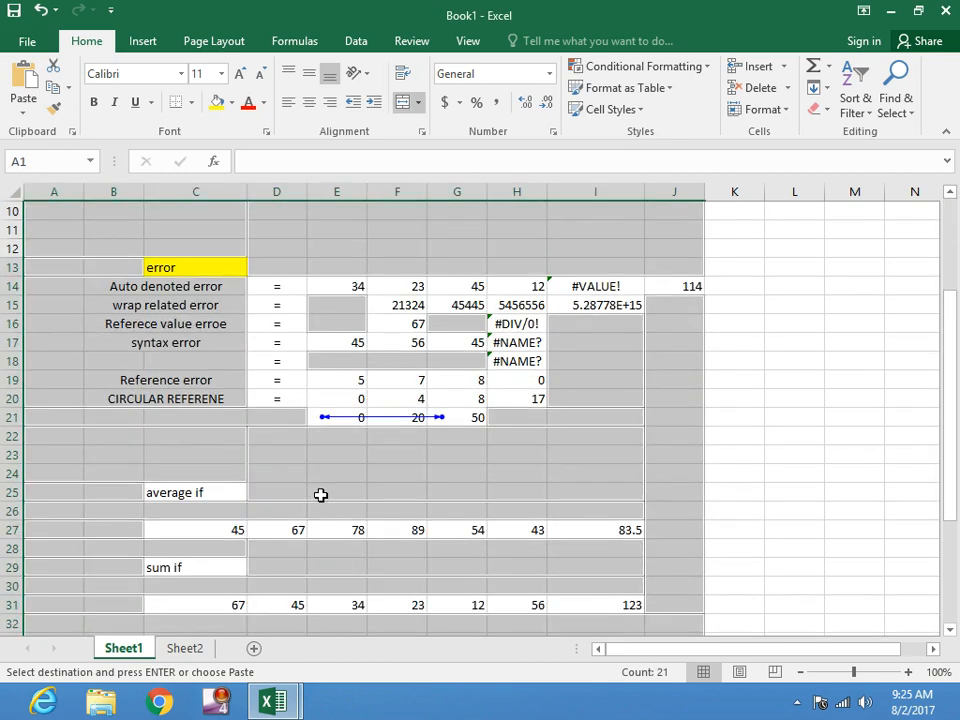
{"action": "scroll", "coordinate": [320, 494], "scroll_direction": "up", "scroll_amount": 8}
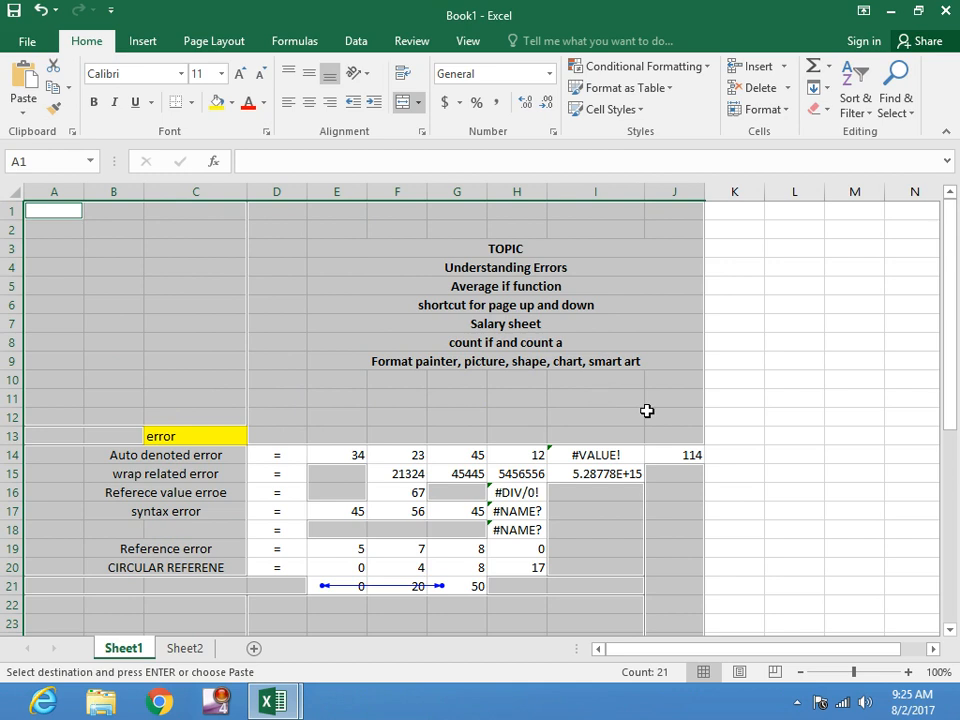
{"action": "left_click", "coordinate": [765, 392]}
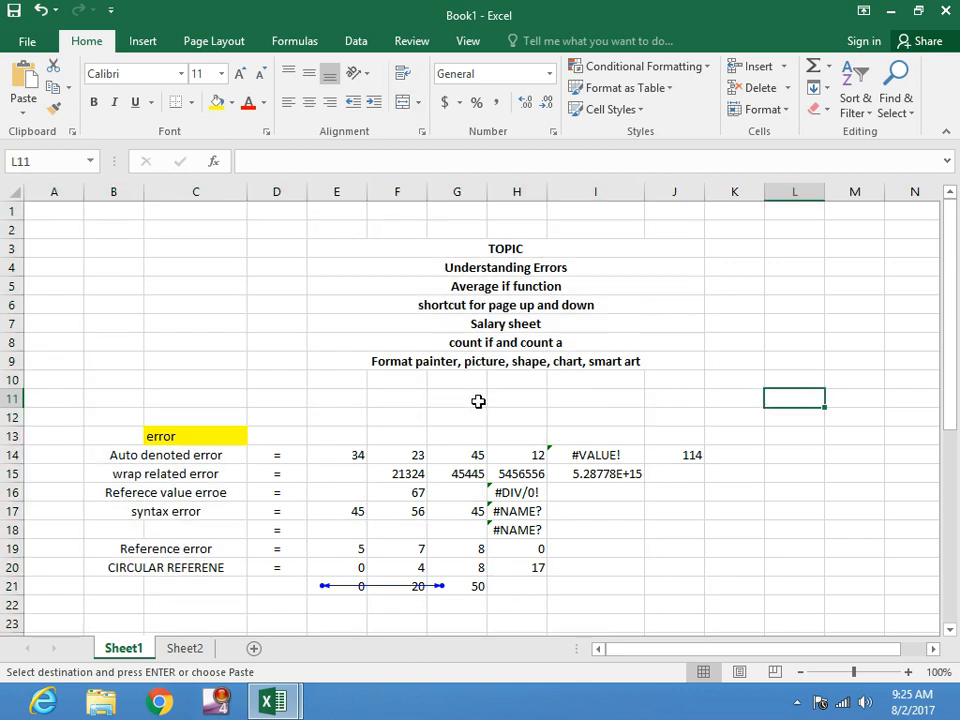
Fill the "Salary sheet" topic cell E7 with black
{"action": "scroll", "coordinate": [478, 401], "scroll_direction": "down", "scroll_amount": 2}
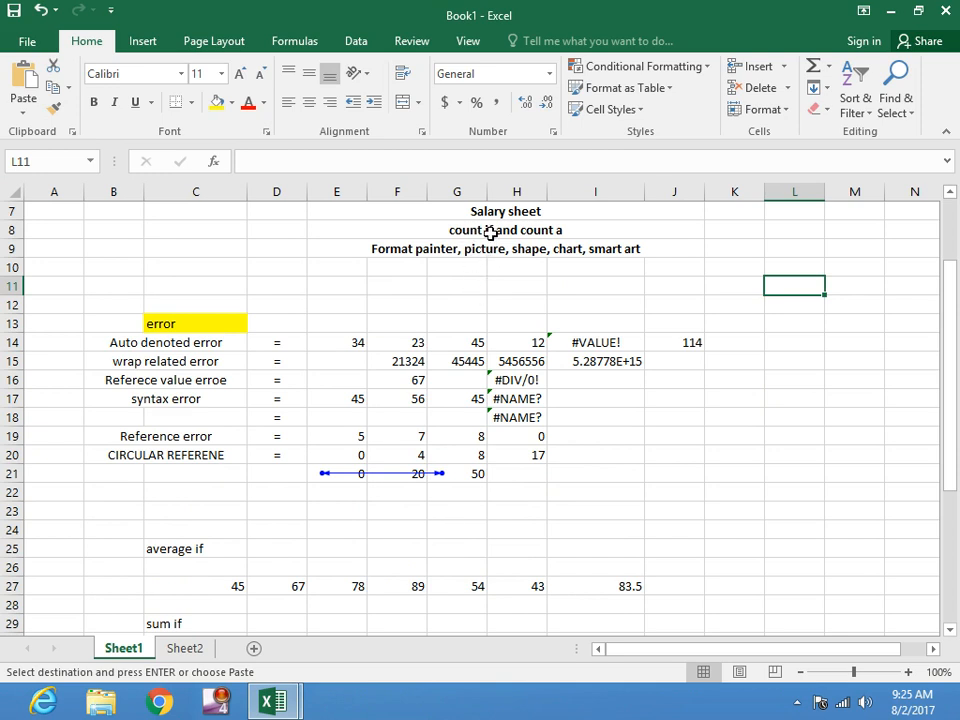
{"action": "scroll", "coordinate": [568, 324], "scroll_direction": "up", "scroll_amount": 1}
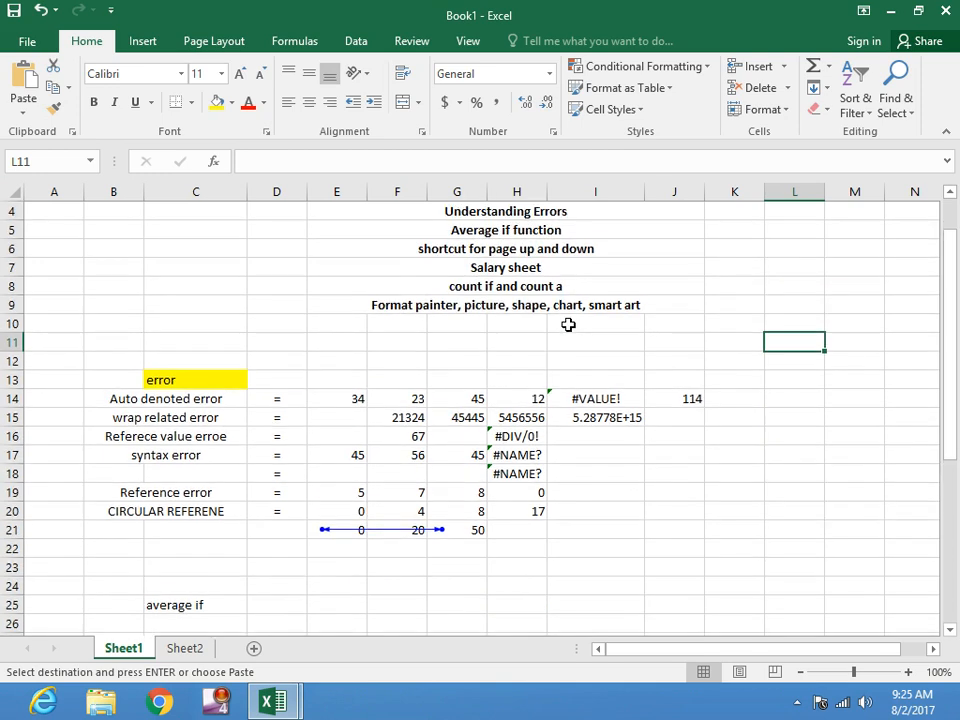
{"action": "left_click", "coordinate": [497, 268]}
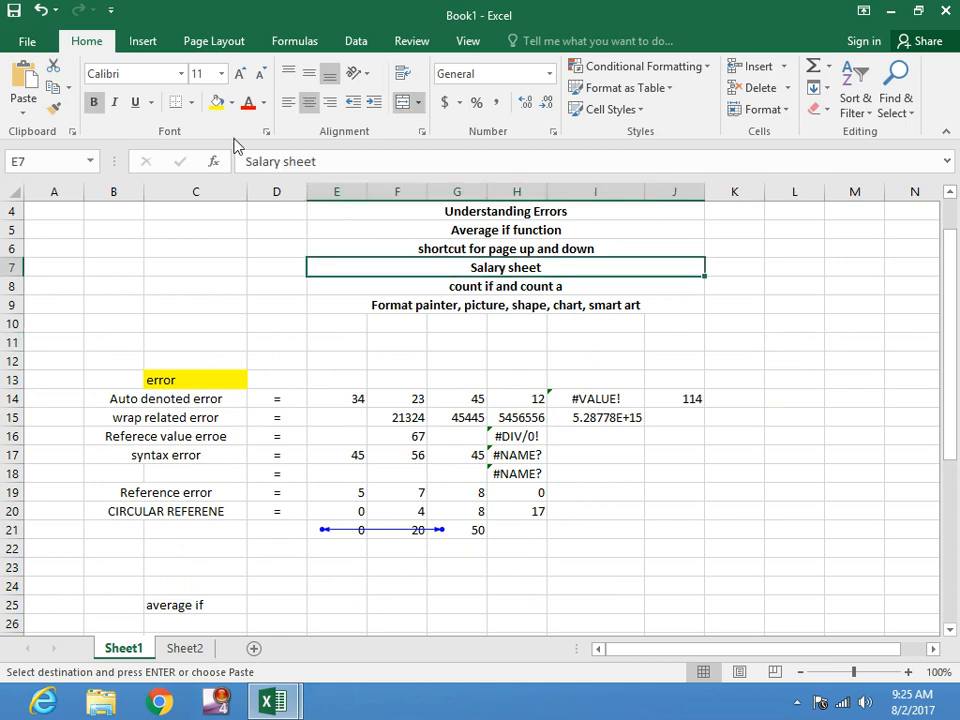
{"action": "left_click", "coordinate": [232, 103]}
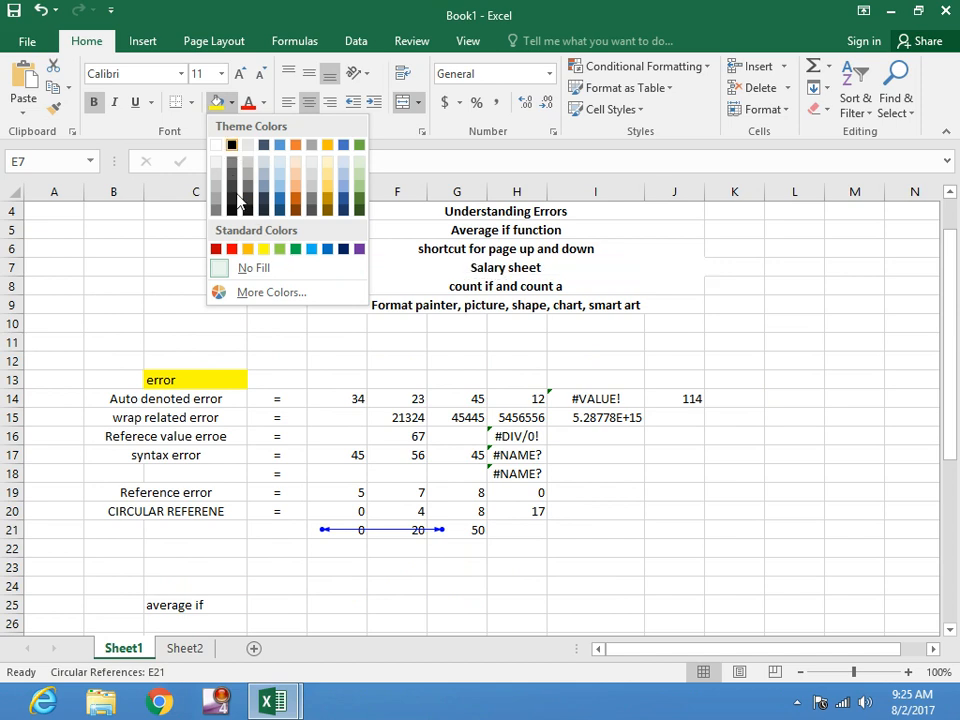
{"action": "left_click", "coordinate": [232, 146]}
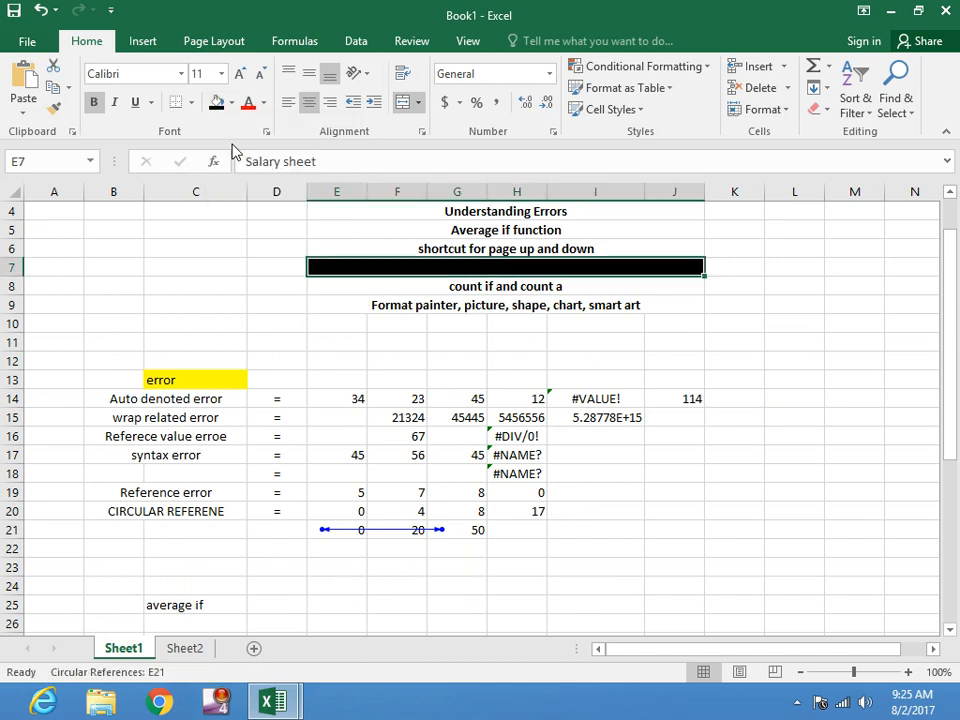
{"action": "left_click", "coordinate": [508, 340]}
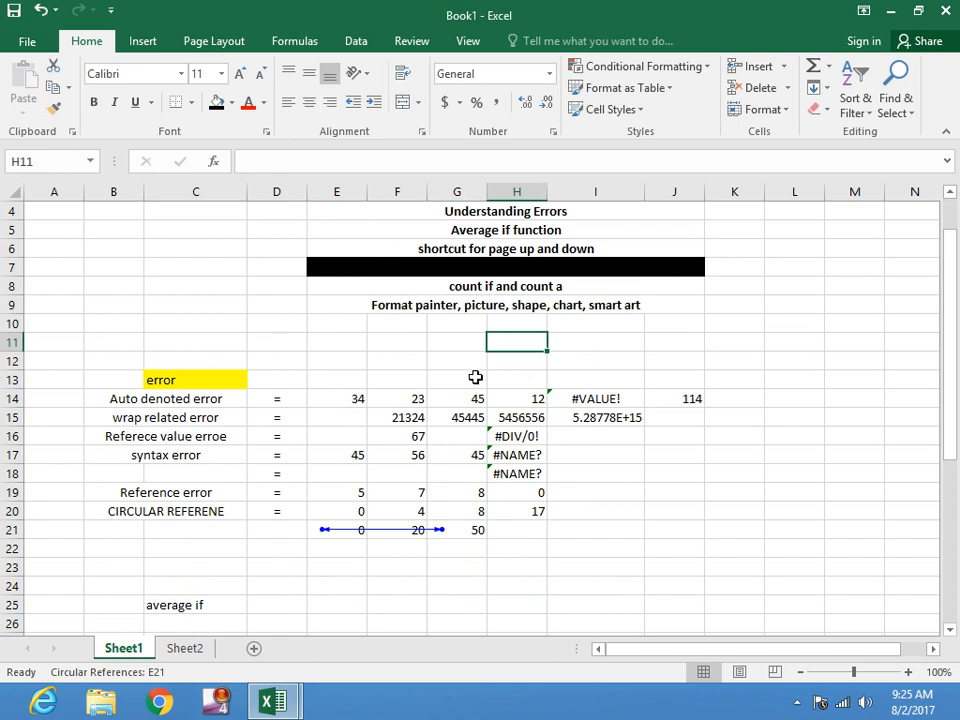
Start a salary table below the shortcuts list by entering the headers "e_name", "wk1" and "wk2" in C47:E47
{"action": "scroll", "coordinate": [475, 377], "scroll_direction": "down", "scroll_amount": 11}
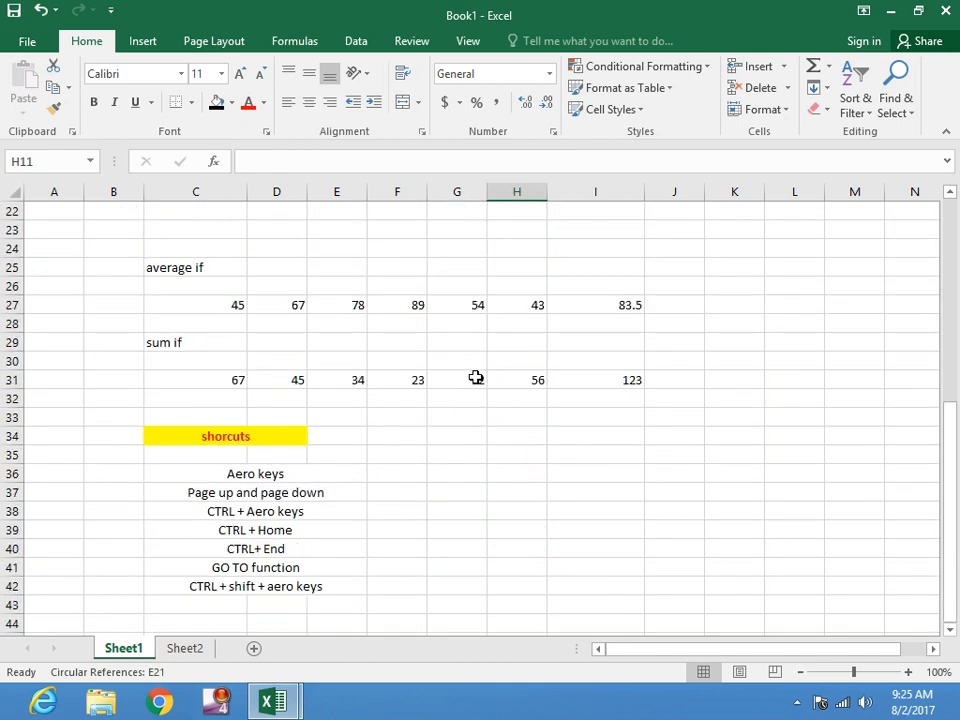
{"action": "left_click", "coordinate": [226, 359]}
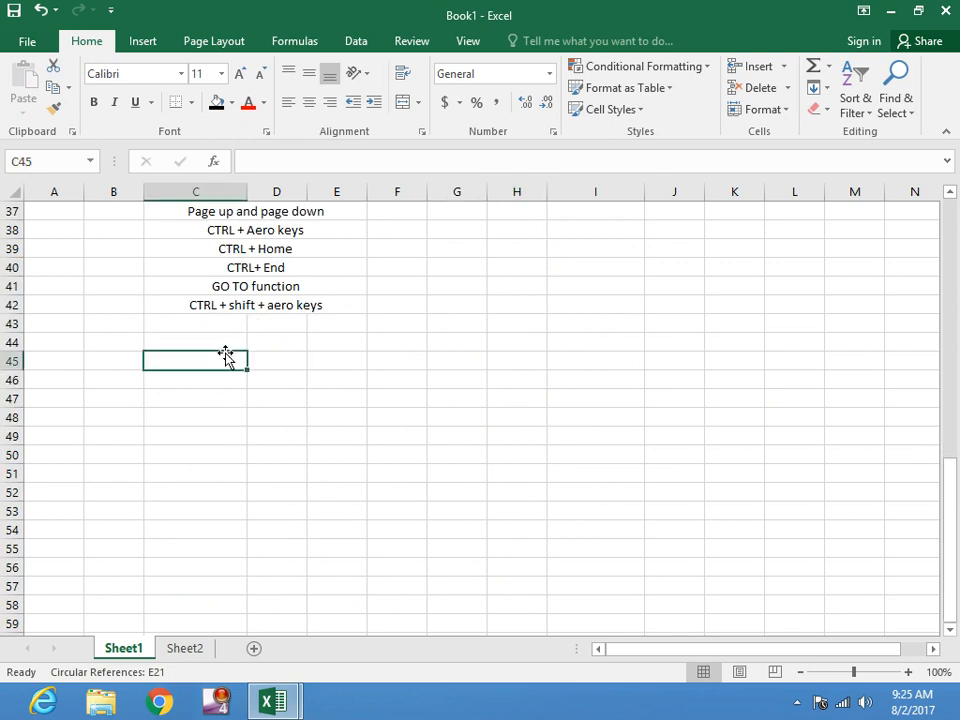
{"action": "left_click", "coordinate": [225, 397]}
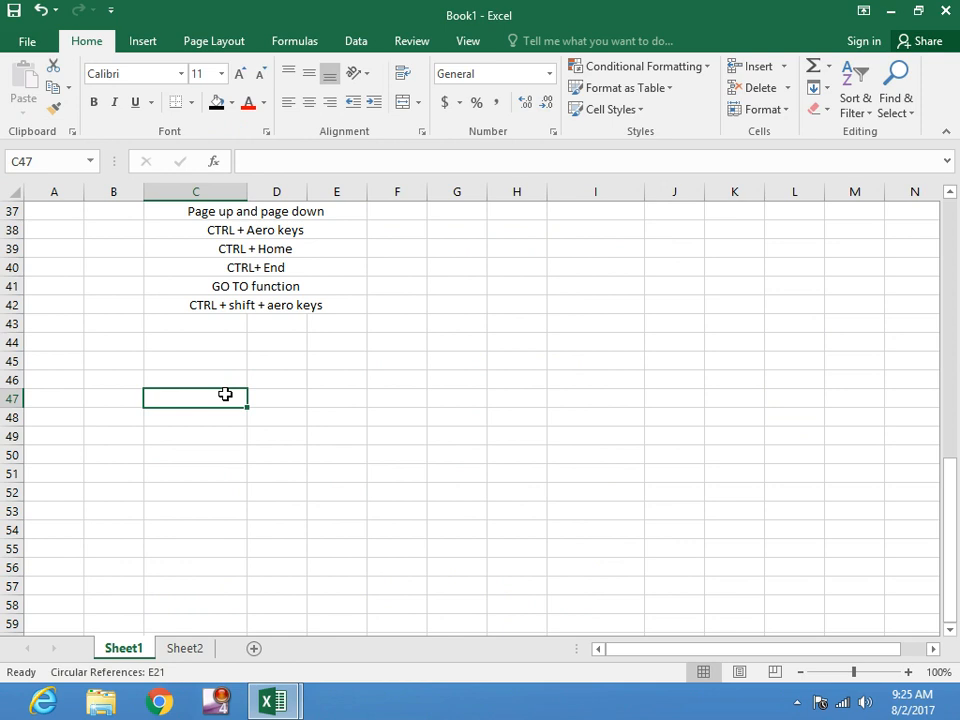
{"action": "type", "text": "e"}
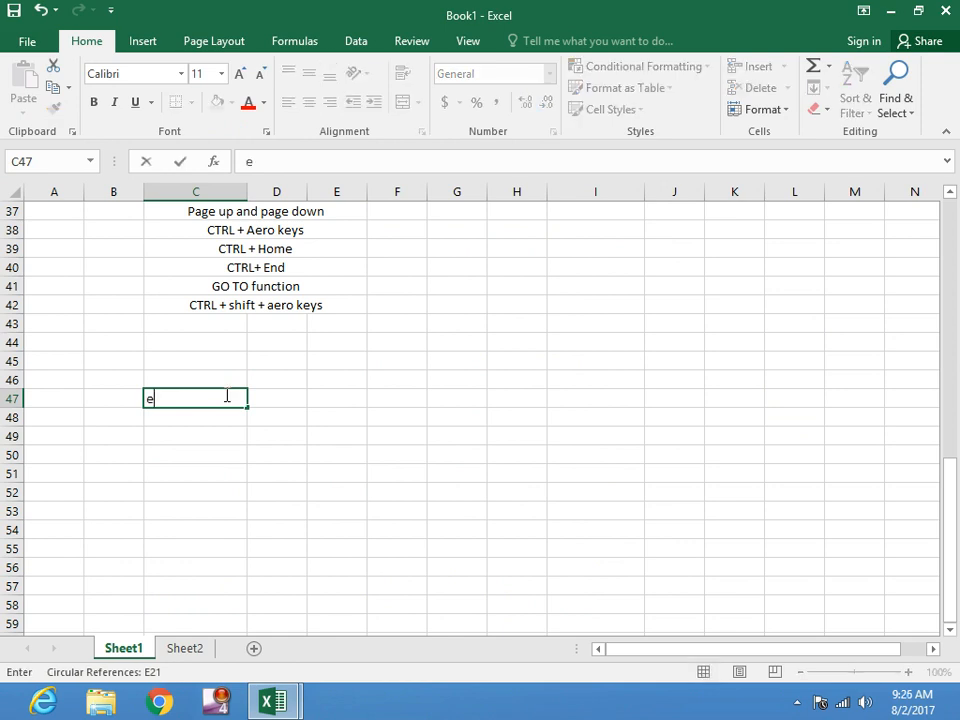
{"action": "type", "text": "_name"}
{"action": "key", "text": "Tab"}
{"action": "type", "text": "wk1"}
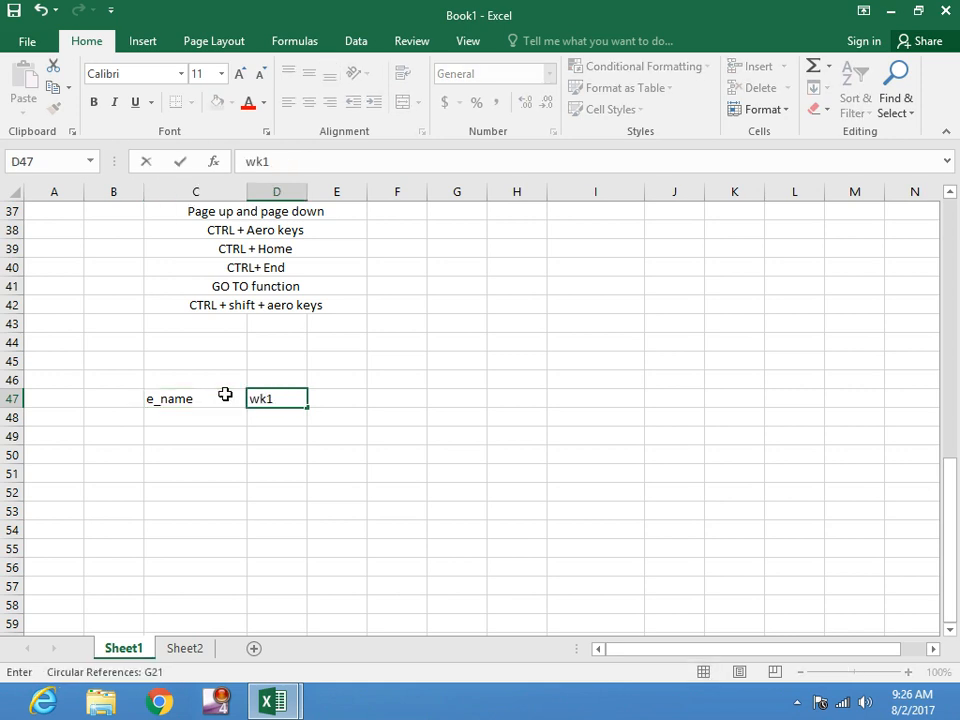
{"action": "key", "text": "Tab"}
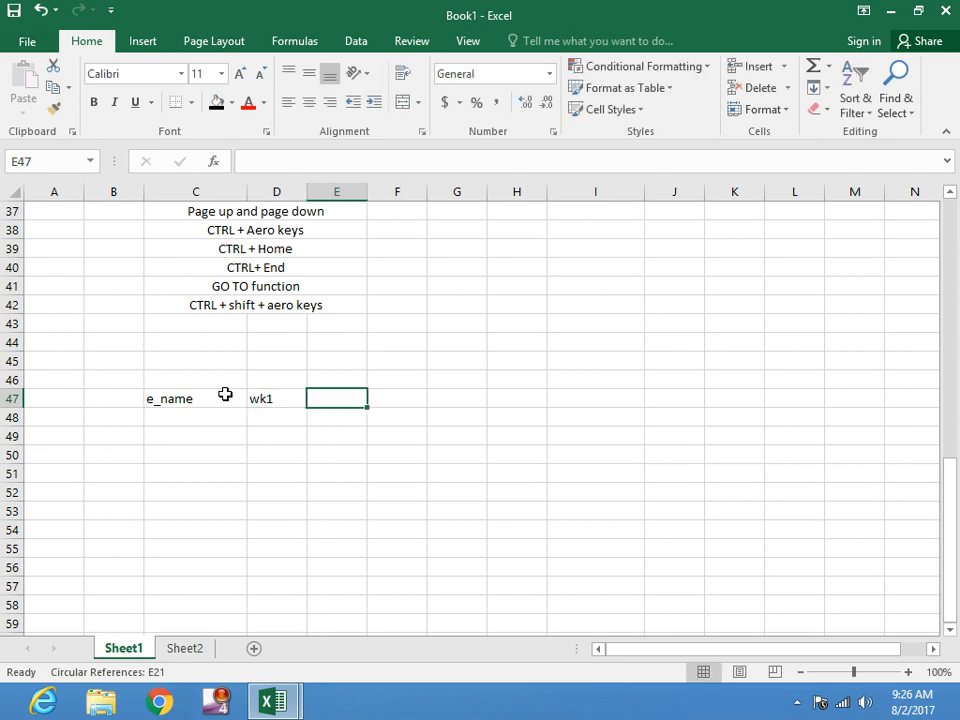
{"action": "type", "text": "wk2"}
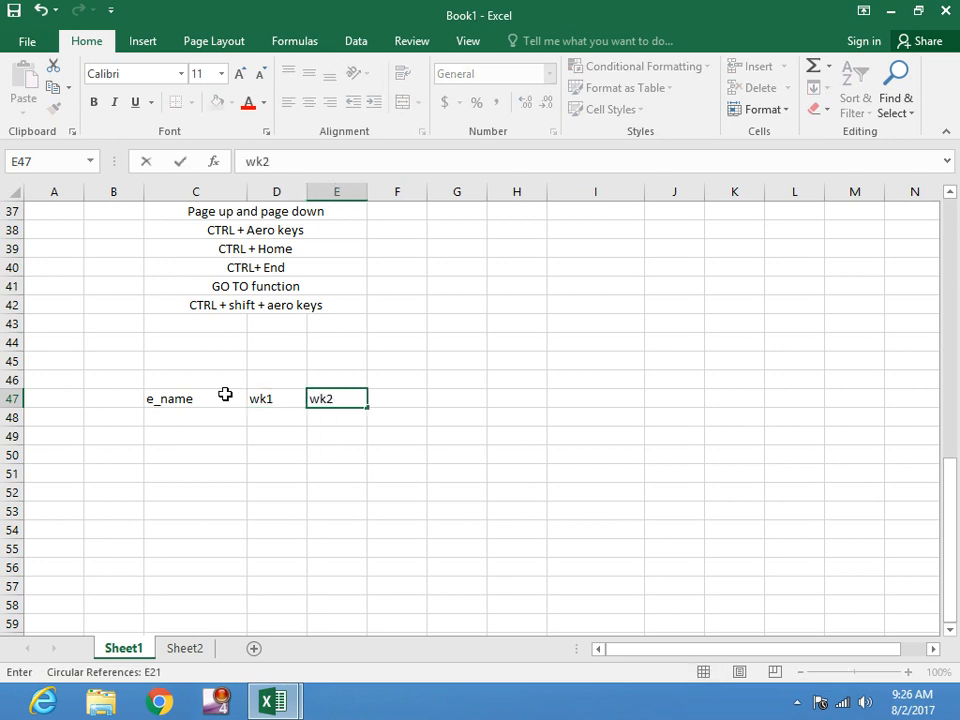
{"action": "key", "text": "Tab"}
Continue the header row with "wk3", "wk4", "wk5", "wk6" and "wk7" in F47:J47
{"action": "type", "text": "w"}
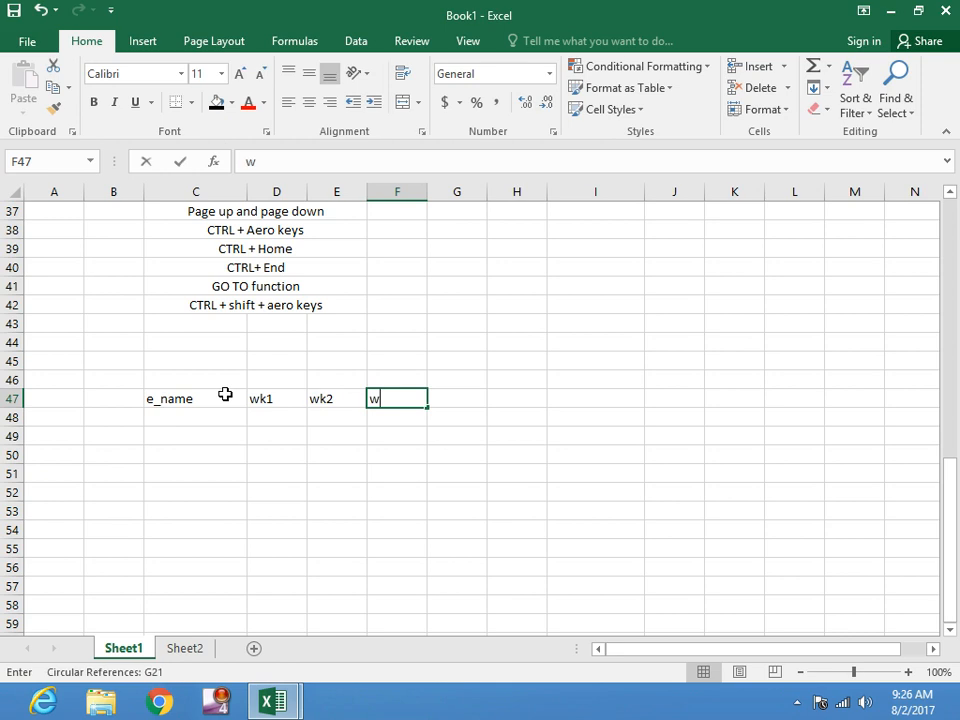
{"action": "type", "text": "k3"}
{"action": "key", "text": "Tab"}
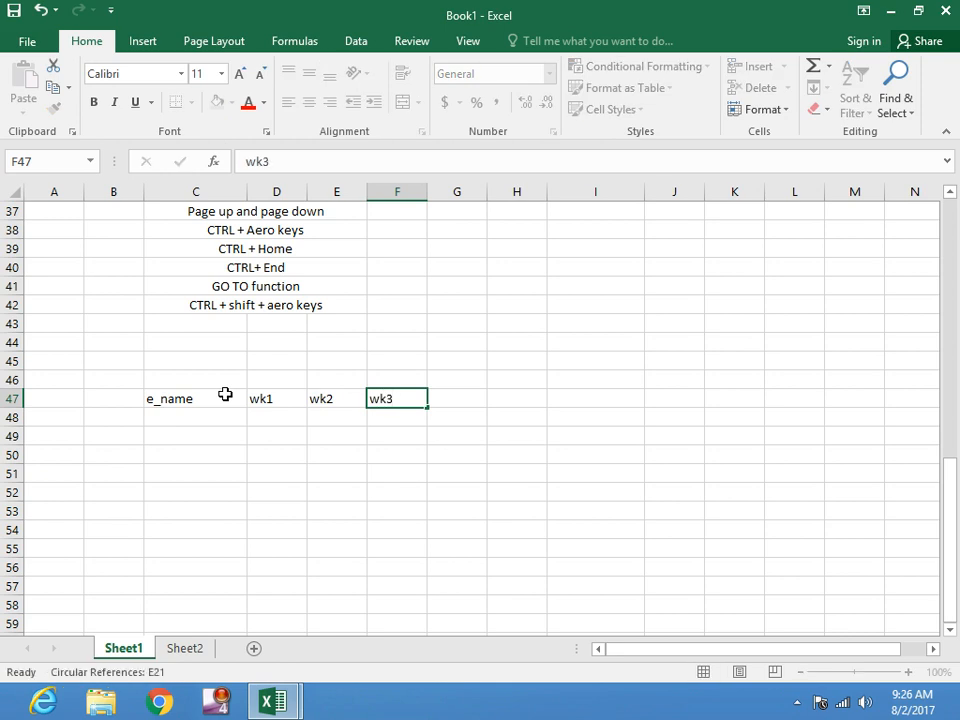
{"action": "type", "text": "wk4"}
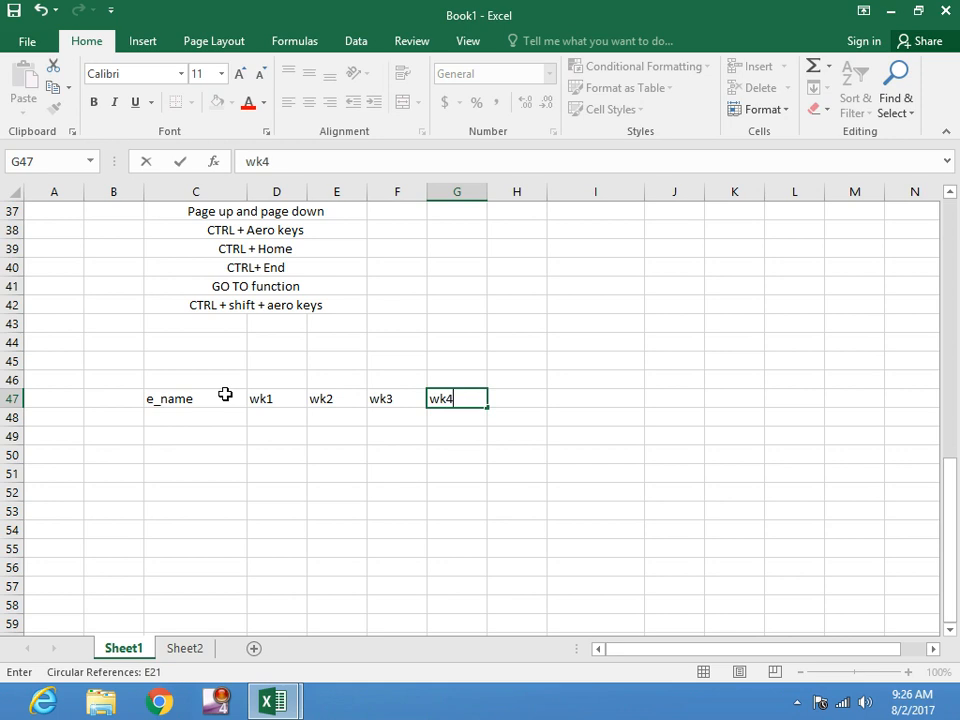
{"action": "key", "text": "Tab"}
{"action": "type", "text": "w"}
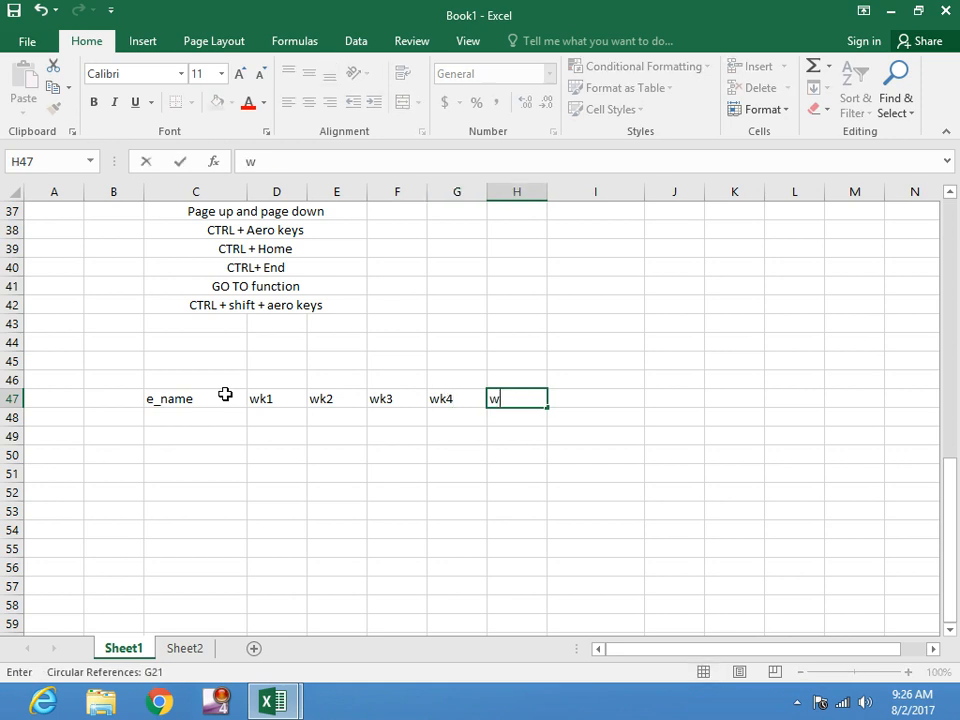
{"action": "type", "text": "k5"}
{"action": "key", "text": "Tab"}
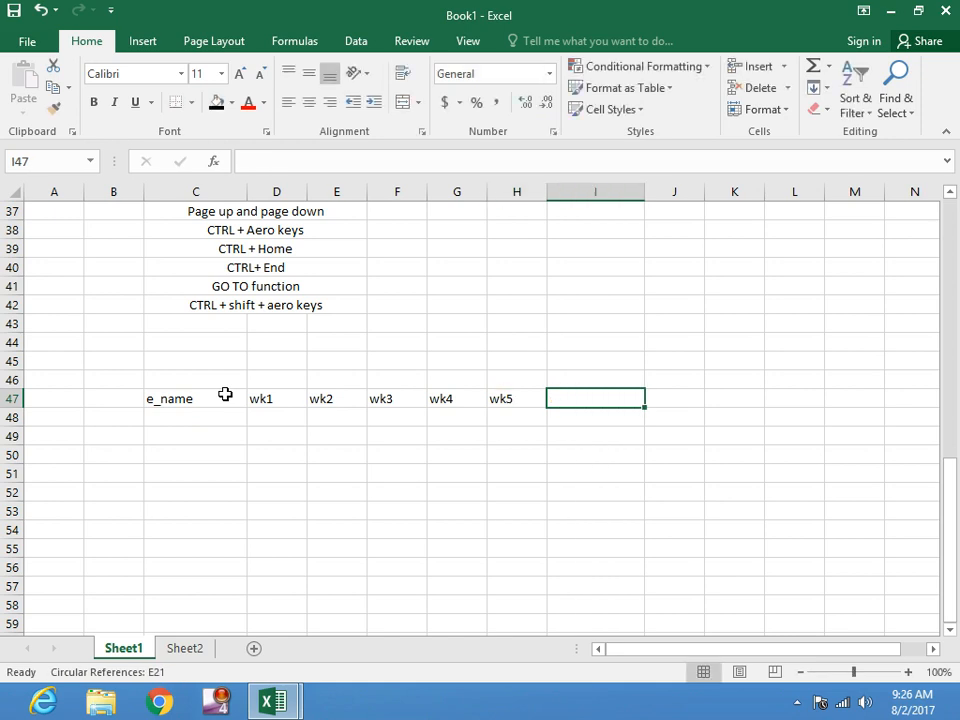
{"action": "type", "text": "wk6"}
{"action": "key", "text": "Tab"}
{"action": "type", "text": "wk7"}
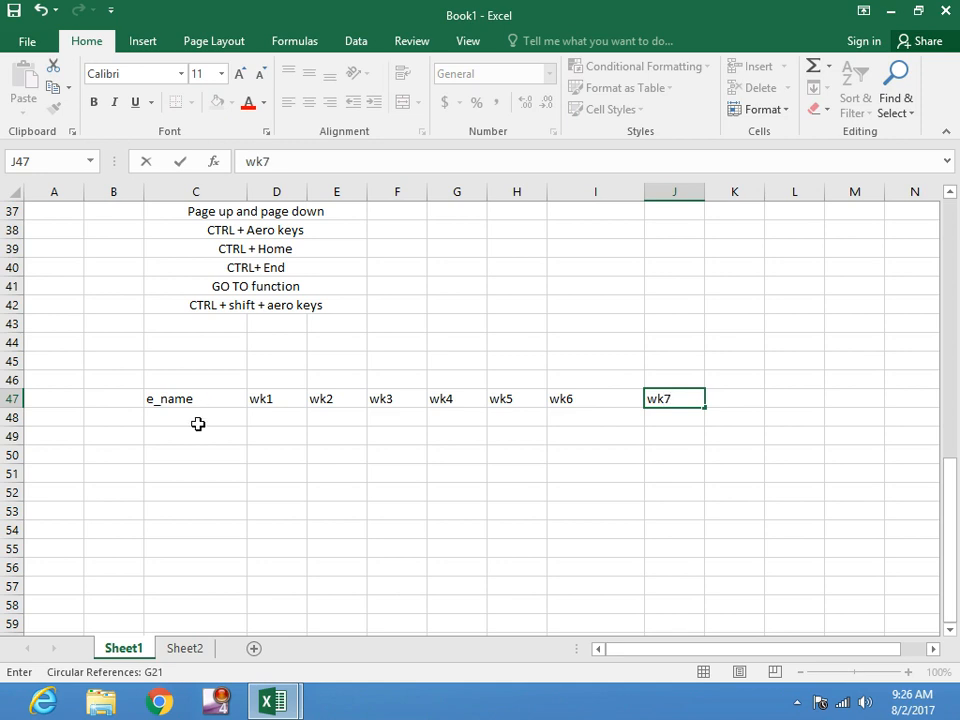
{"action": "key", "text": "Return"}
Enter "e_name", "d", "f" and "g" in C48:C51 and dismiss the circular reference warning
{"action": "type", "text": "e_name"}
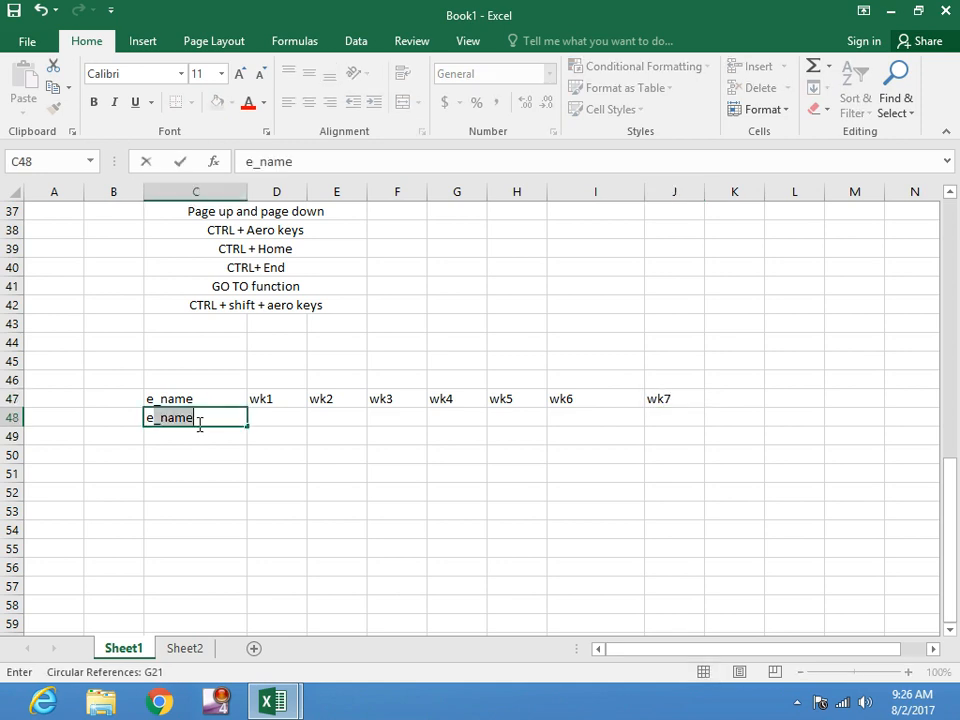
{"action": "key", "text": "Return"}
{"action": "type", "text": "d"}
{"action": "key", "text": "Return"}
{"action": "type", "text": "f"}
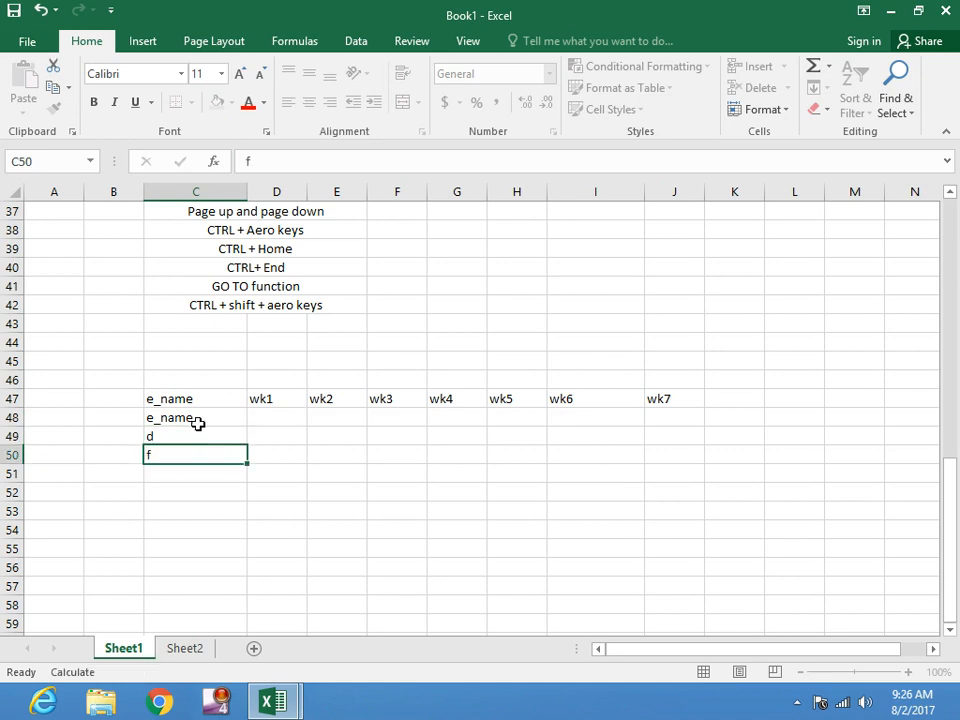
{"action": "key", "text": "Return"}
{"action": "type", "text": "g"}
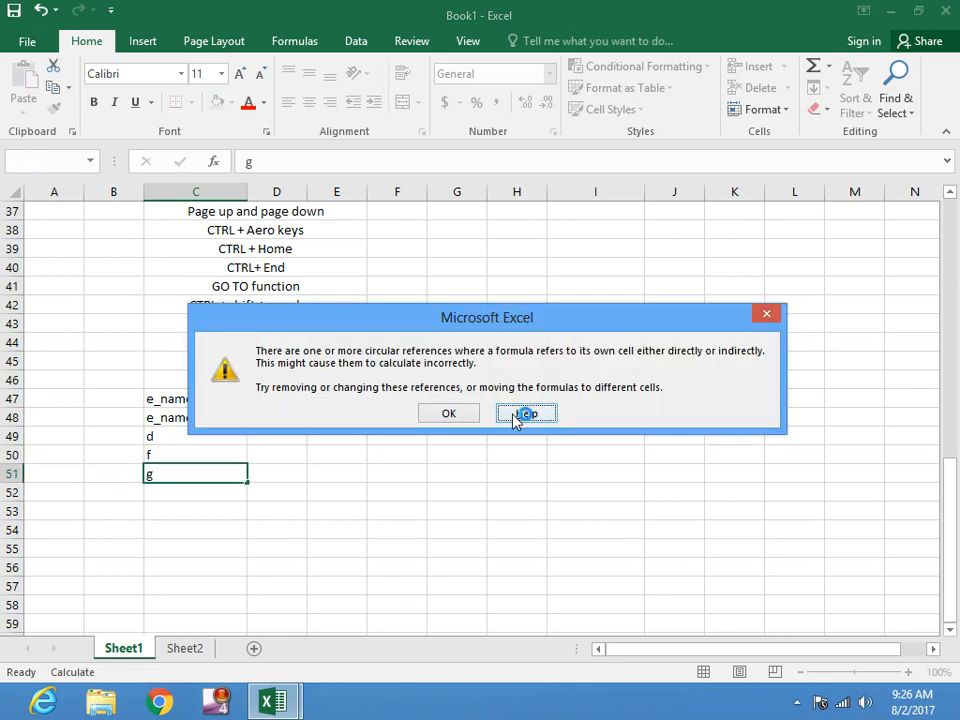
{"action": "left_click", "coordinate": [462, 416]}
{"action": "key", "text": "Return"}
Replace the entry in C48 with "u"
{"action": "left_click", "coordinate": [167, 418]}
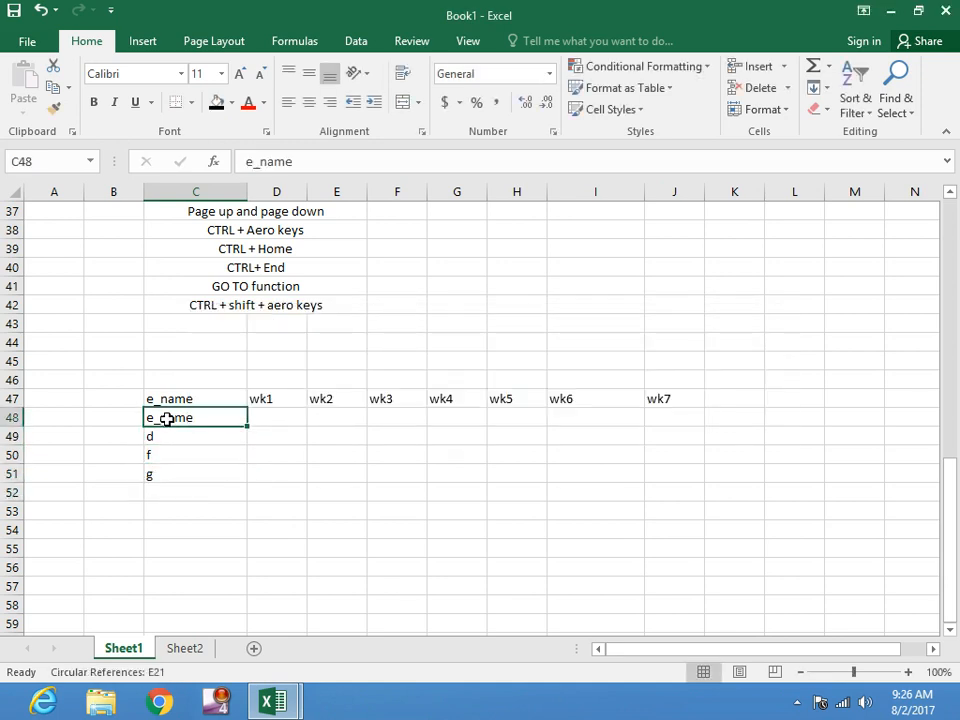
{"action": "type", "text": "u"}
{"action": "left_click", "coordinate": [266, 493]}
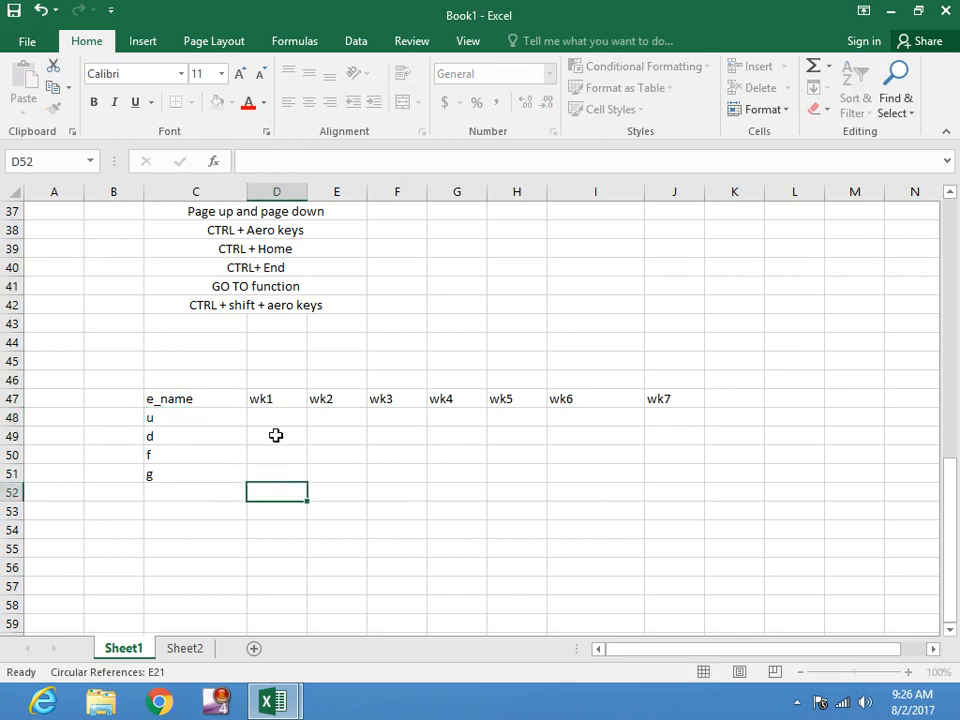
Select D48 under the wk1 header and close the Help window
{"action": "left_click", "coordinate": [276, 428]}
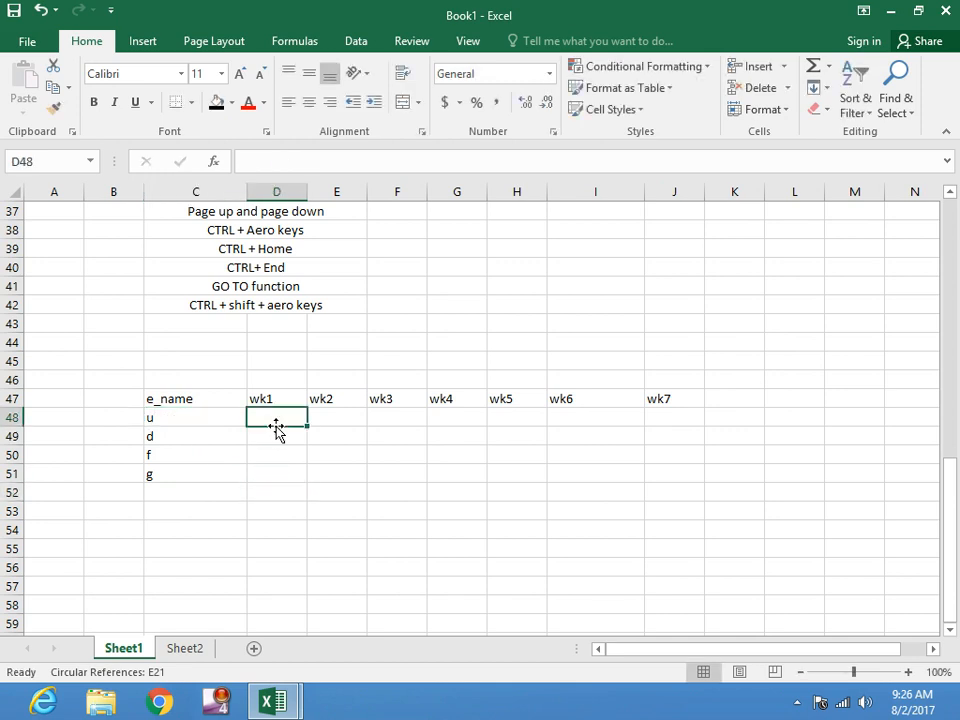
{"action": "key", "text": "F1"}
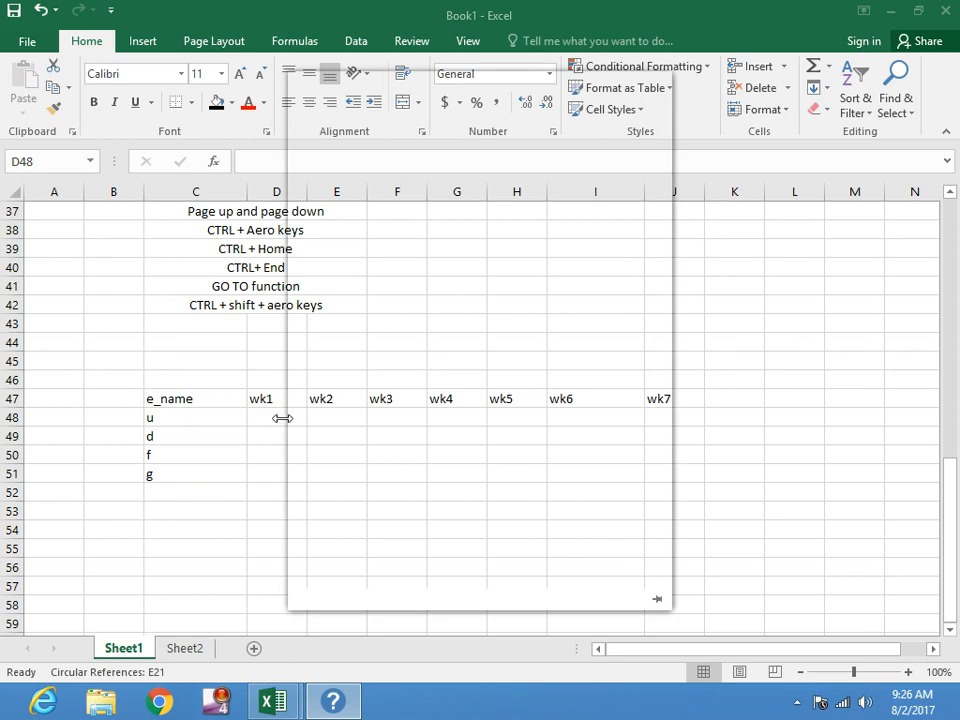
{"action": "key", "text": "alt+F4"}
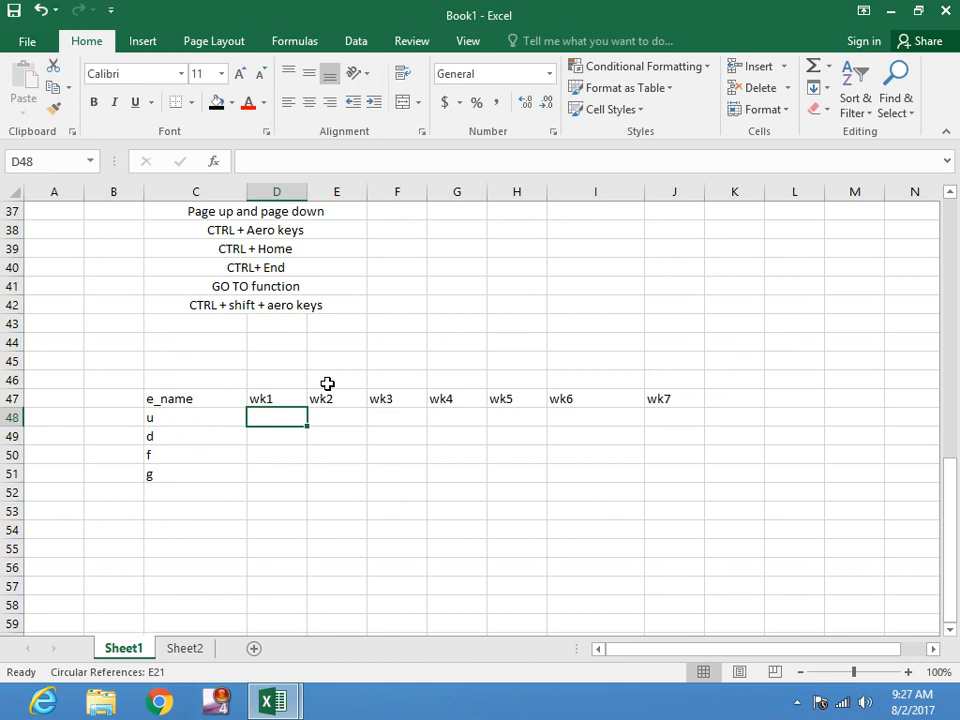
Enter the attendance codes P, L, A, P, A, P and P in D48:J48 for employee u
{"action": "type", "text": "P"}
{"action": "key", "text": "Tab"}
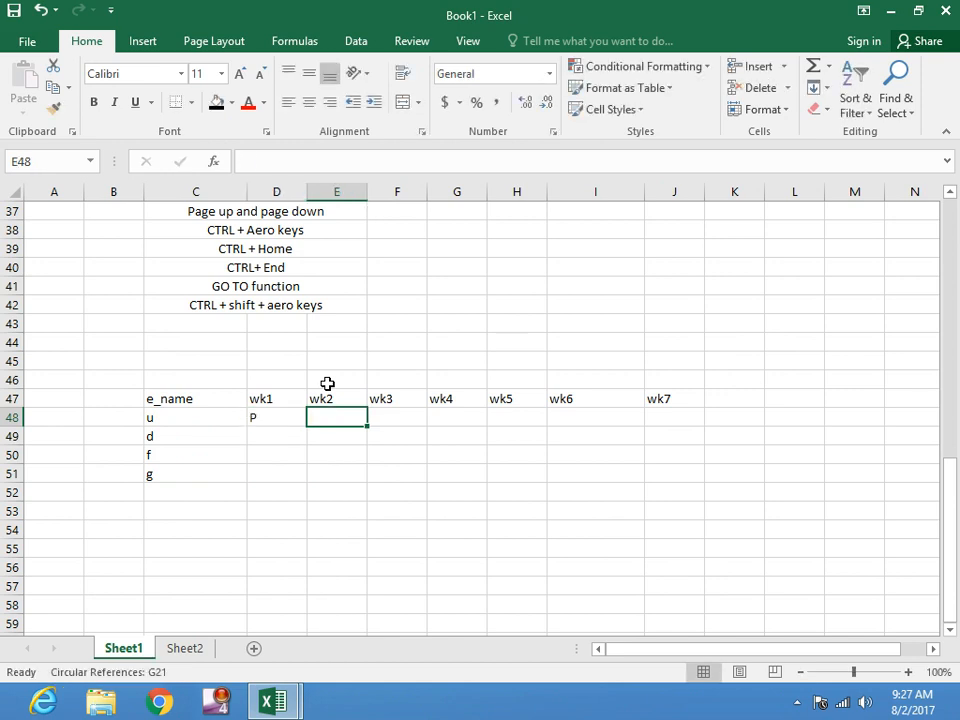
{"action": "type", "text": "L"}
{"action": "key", "text": "Tab"}
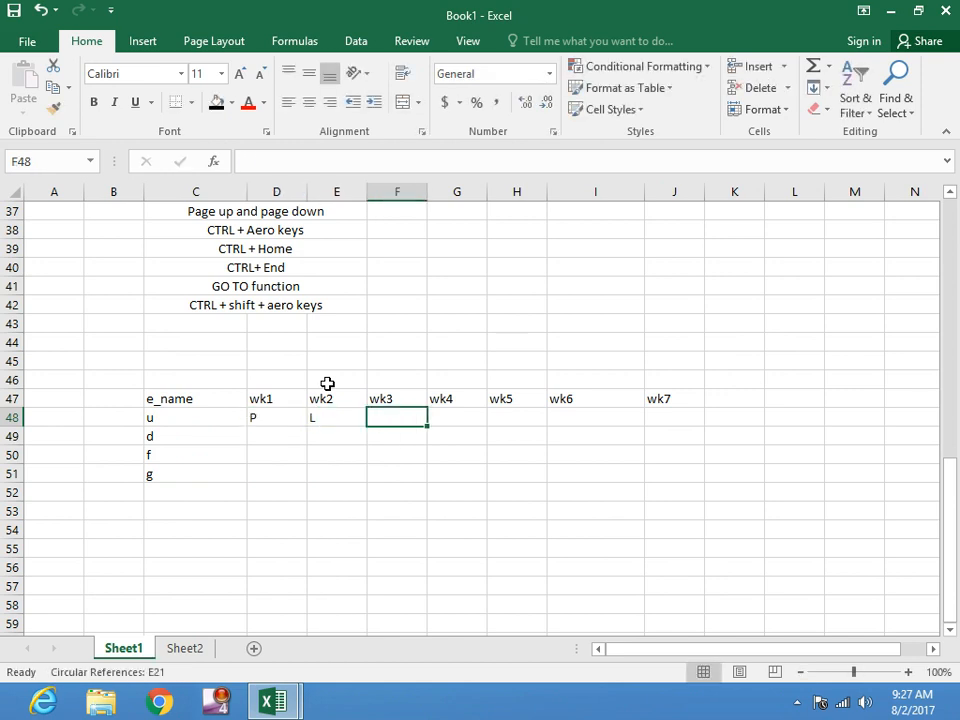
{"action": "type", "text": "A"}
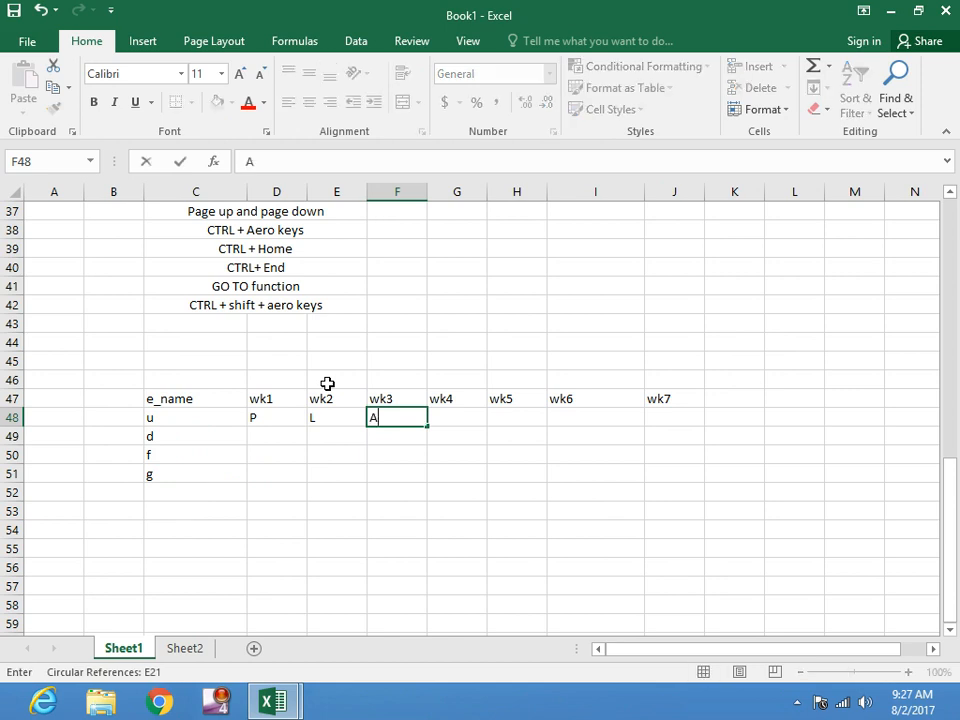
{"action": "key", "text": "Tab"}
{"action": "type", "text": "P"}
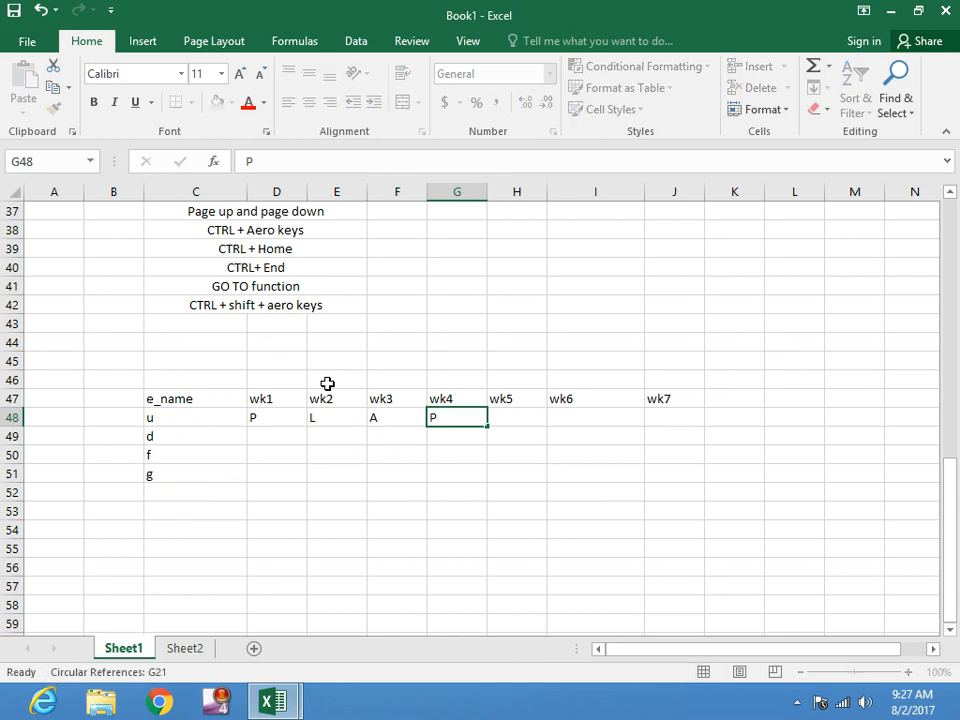
{"action": "key", "text": "Tab"}
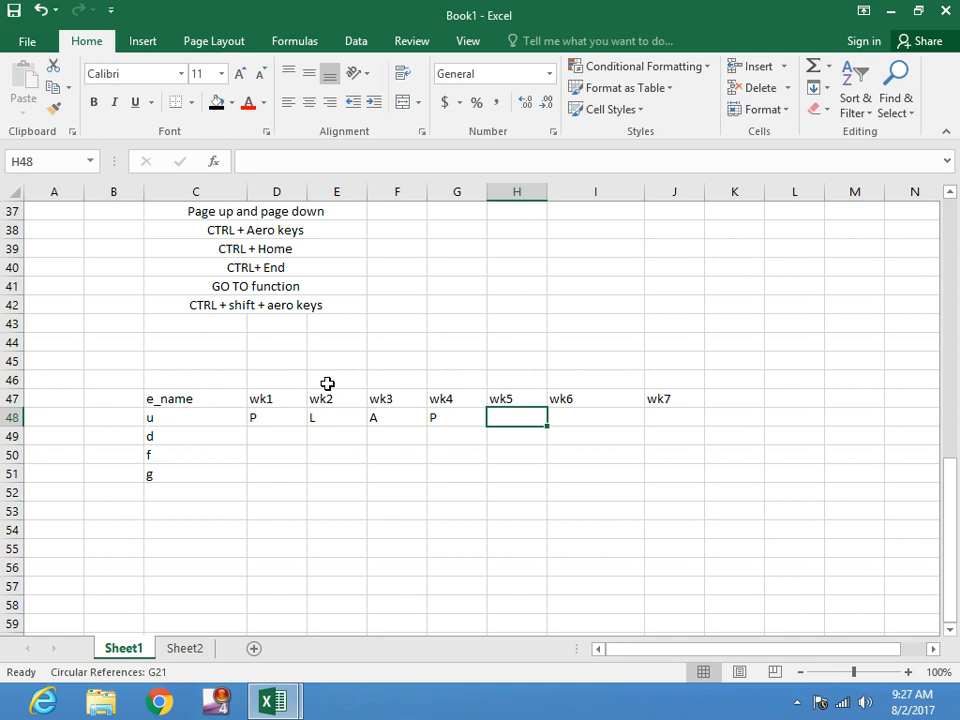
{"action": "type", "text": "A"}
{"action": "key", "text": "Tab"}
{"action": "type", "text": "P"}
{"action": "key", "text": "Tab"}
{"action": "type", "text": "P"}
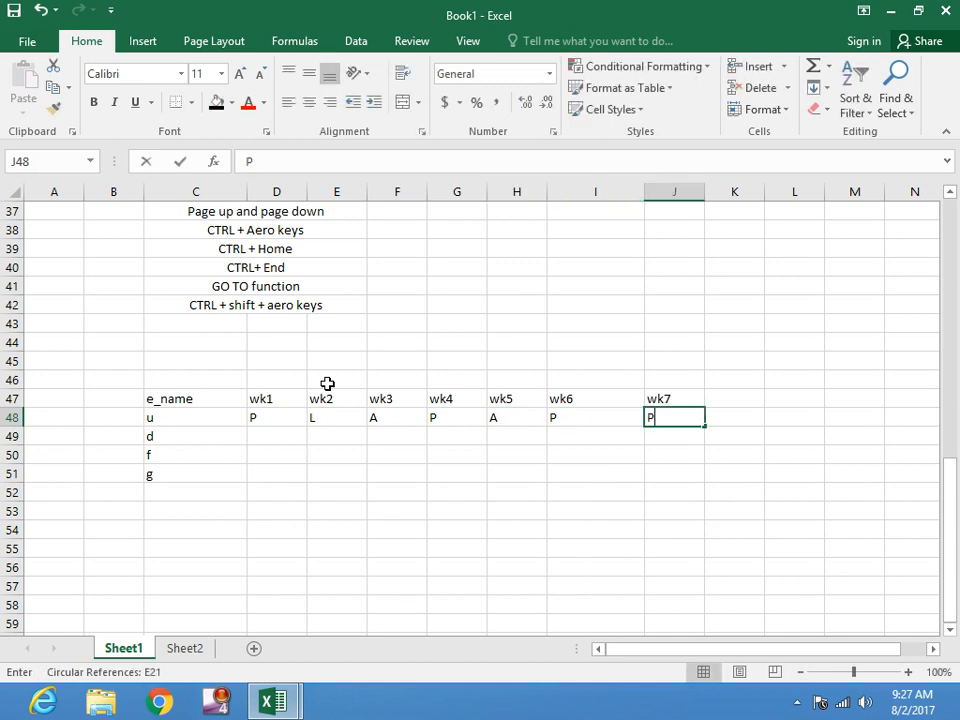
{"action": "key", "text": "Tab"}
Add the headers "TOTAL", "PRESENT", "LEAVE" and "ABSENT" in K47:N47
{"action": "key", "text": "Up"}
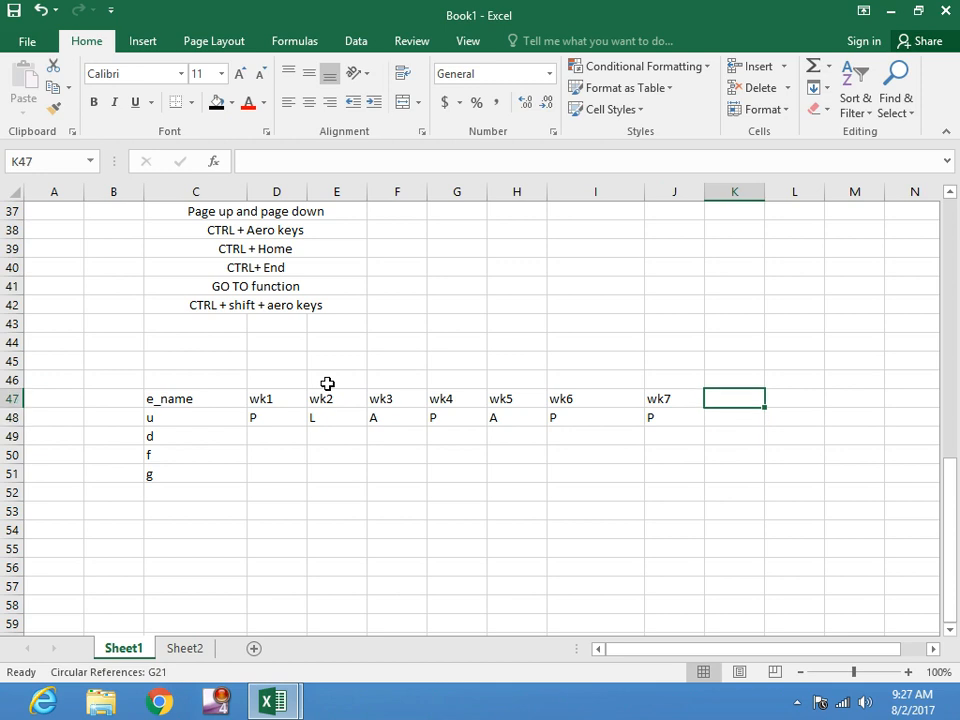
{"action": "type", "text": "TOTAL"}
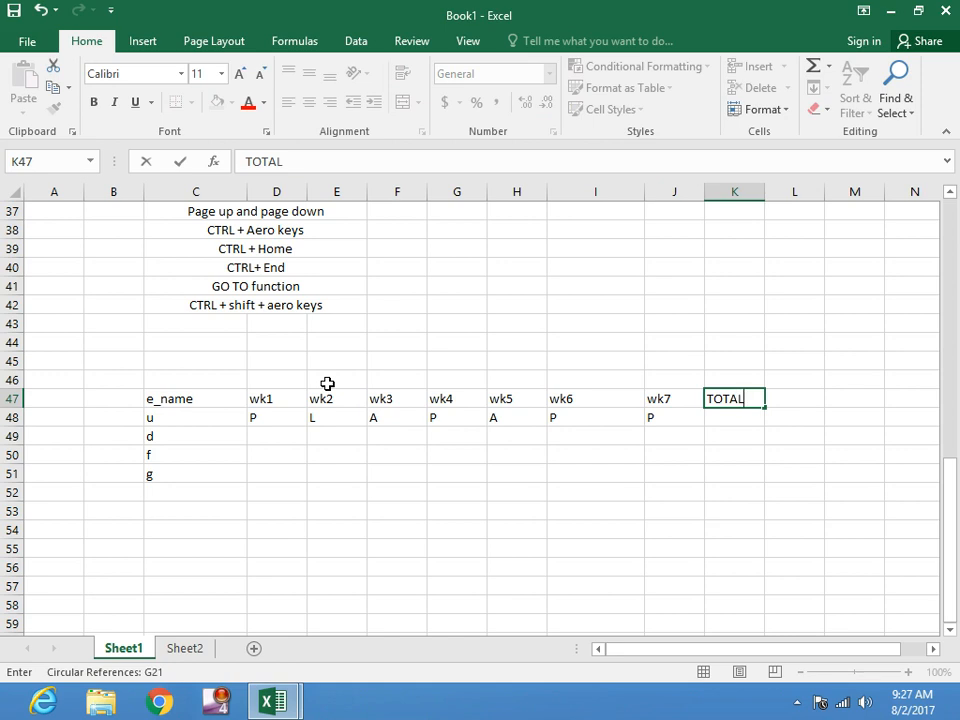
{"action": "key", "text": "Tab"}
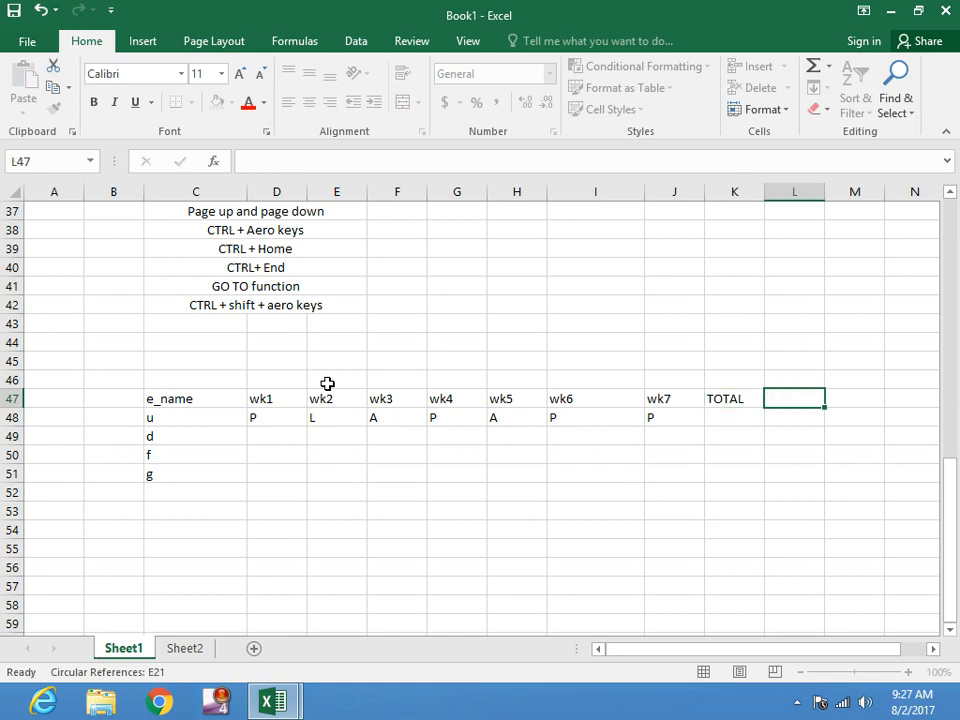
{"action": "type", "text": "PRE"}
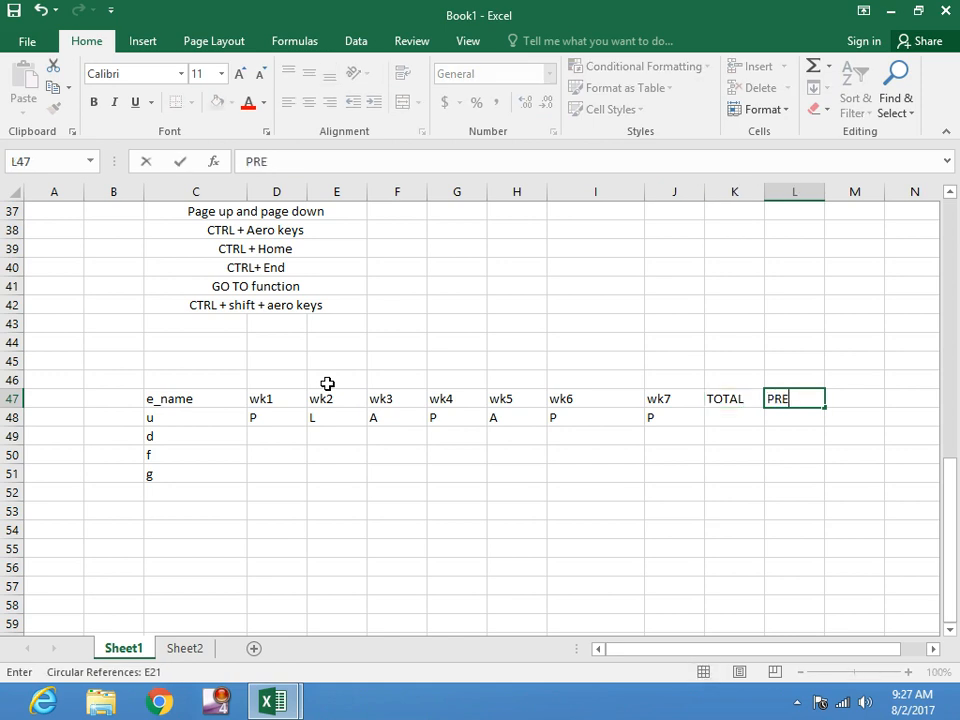
{"action": "type", "text": "SENT"}
{"action": "key", "text": "Tab"}
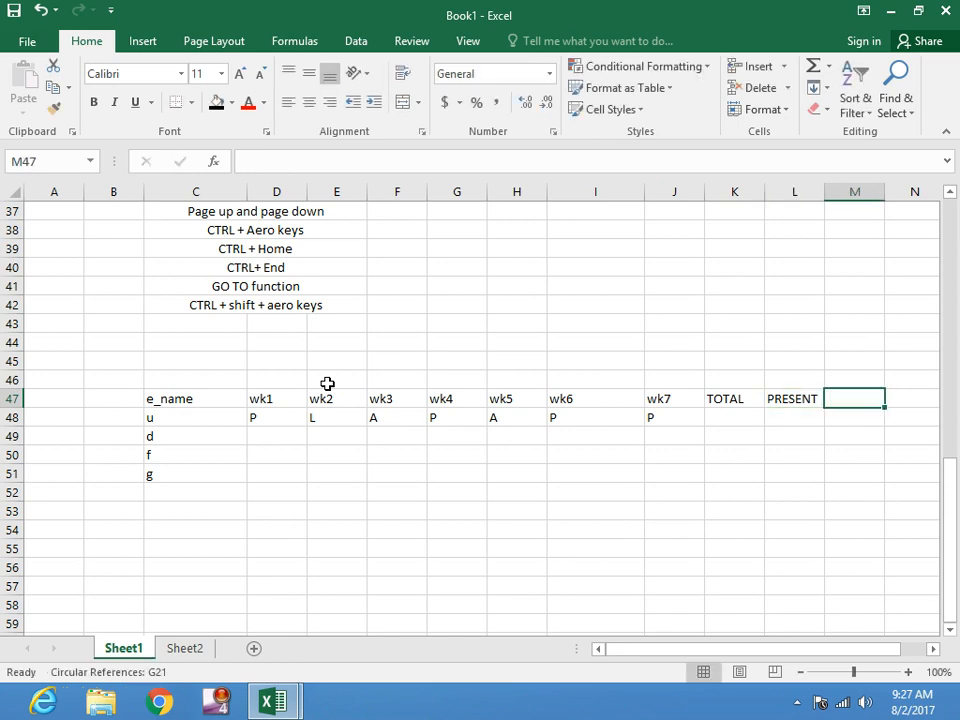
{"action": "type", "text": "LEAVE"}
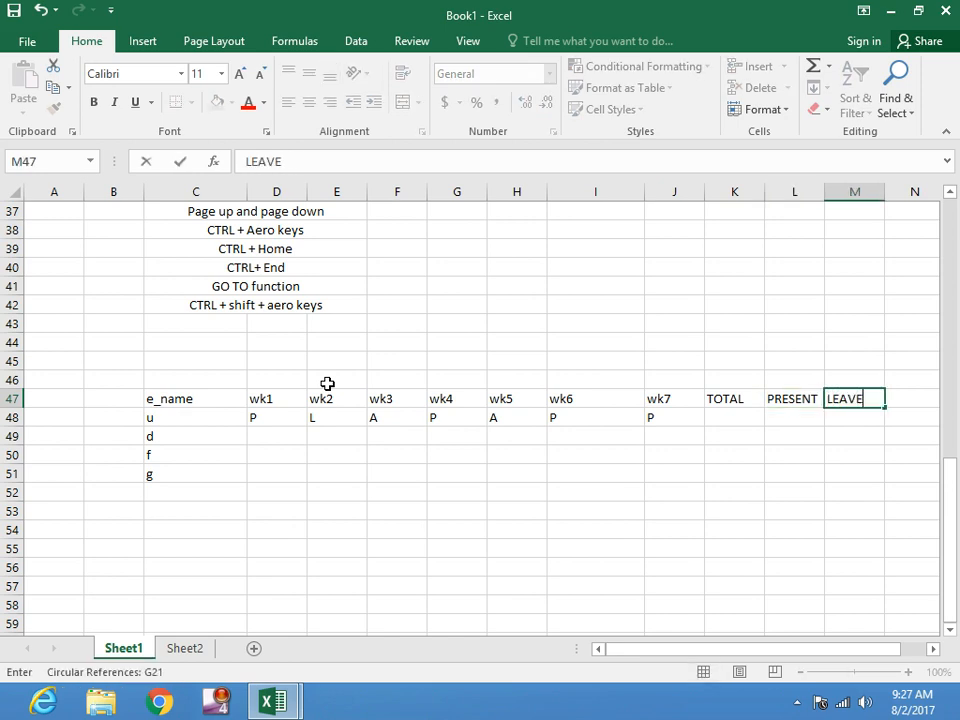
{"action": "key", "text": "Tab"}
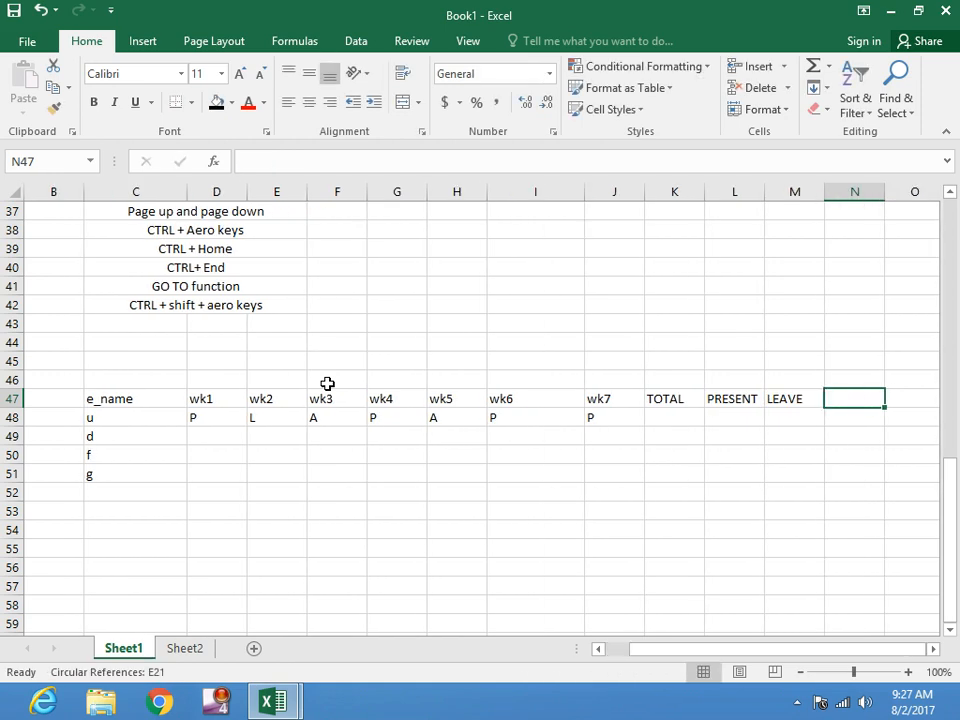
{"action": "type", "text": "ABSE"}
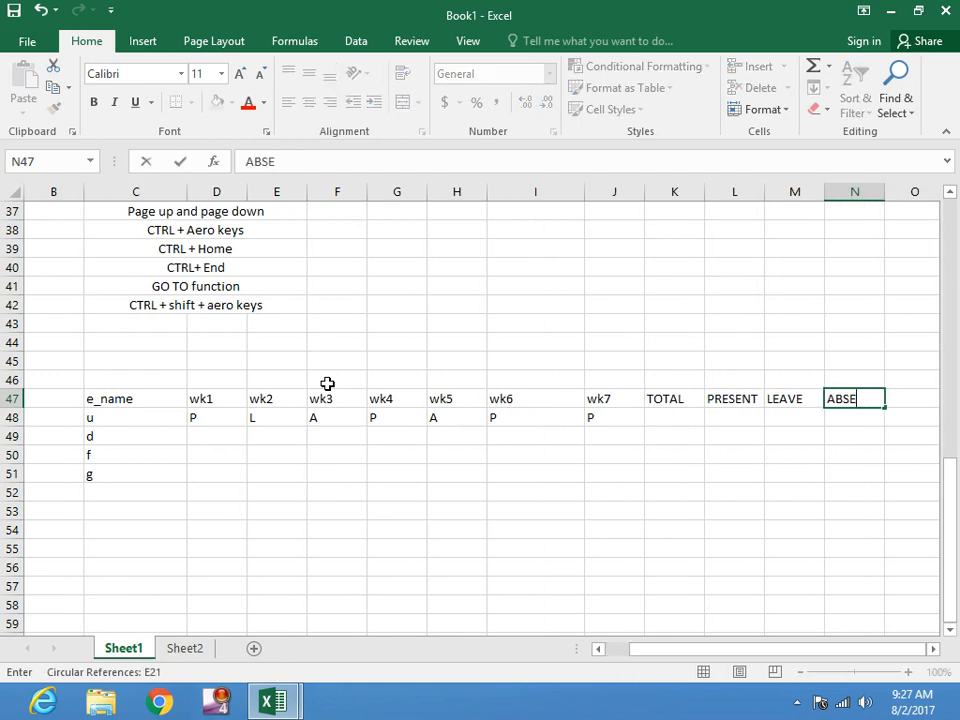
{"action": "type", "text": "NT"}
{"action": "left_click", "coordinate": [673, 420]}
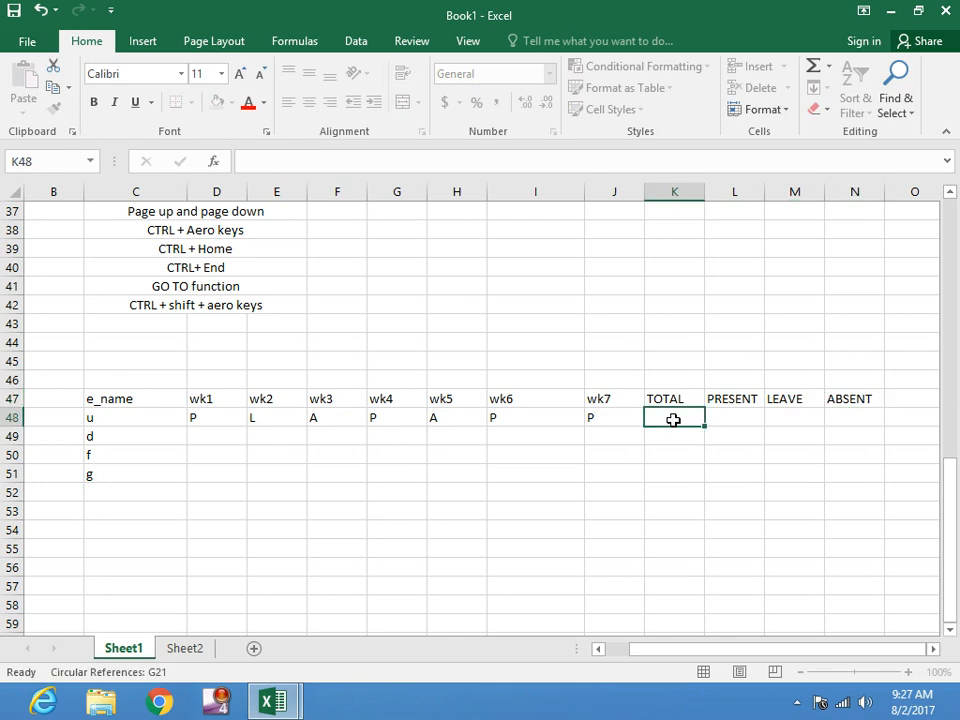
Enter the label "COUNT A" in E45 above the attendance table
{"action": "left_click", "coordinate": [280, 362]}
{"action": "type", "text": "C"}
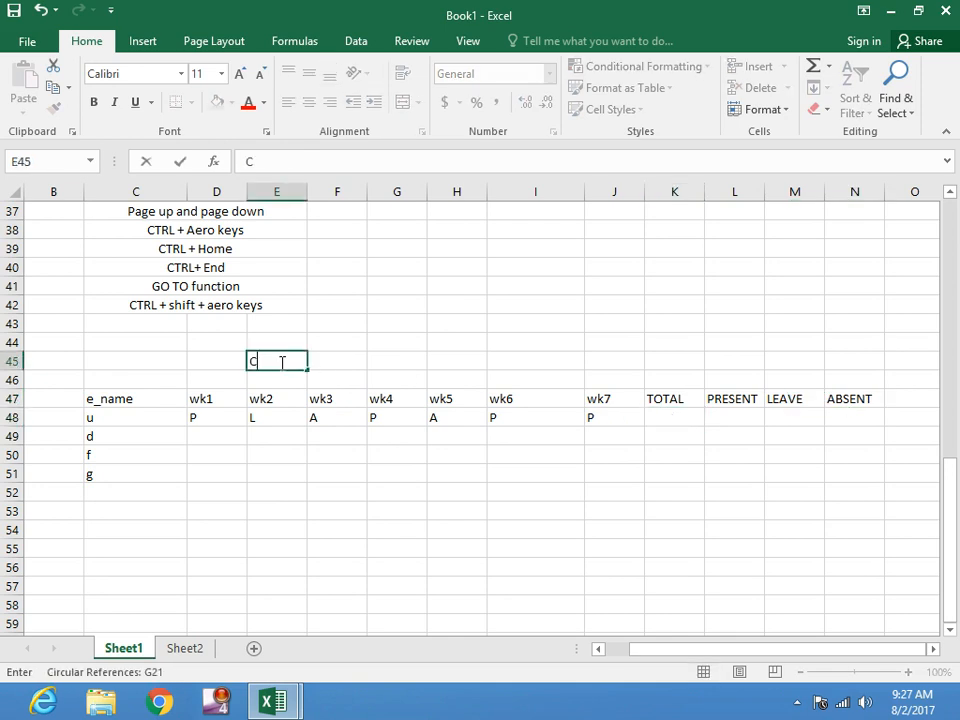
{"action": "type", "text": "OUNT A"}
{"action": "scroll", "coordinate": [437, 329], "scroll_direction": "up", "scroll_amount": 3}
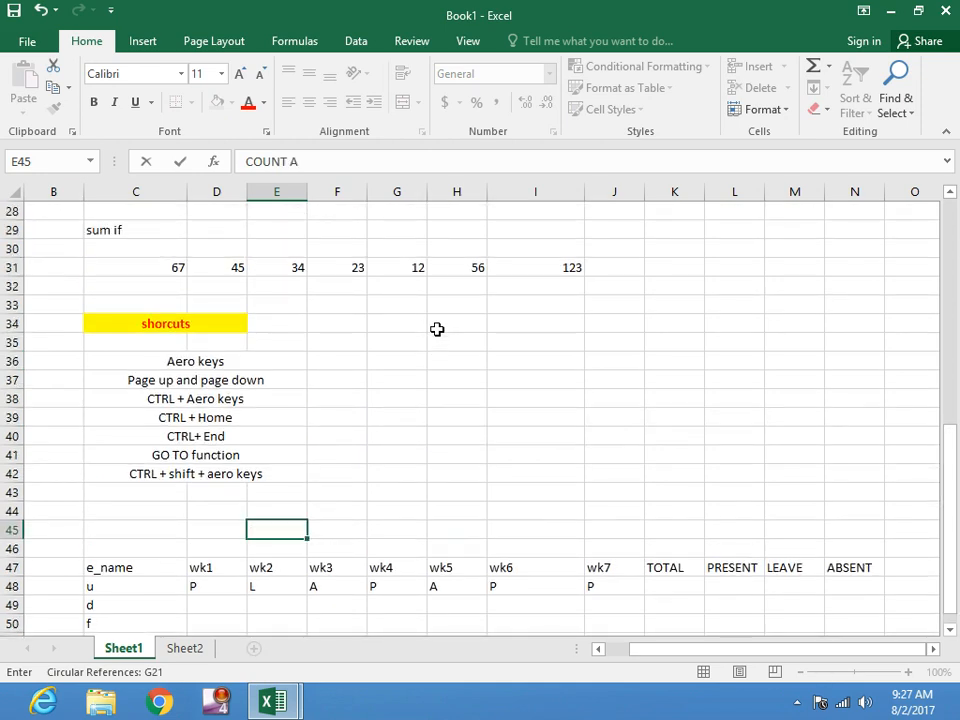
{"action": "scroll", "coordinate": [437, 329], "scroll_direction": "up", "scroll_amount": 3}
{"action": "scroll", "coordinate": [437, 385], "scroll_direction": "down", "scroll_amount": 3}
{"action": "left_click", "coordinate": [420, 440]}
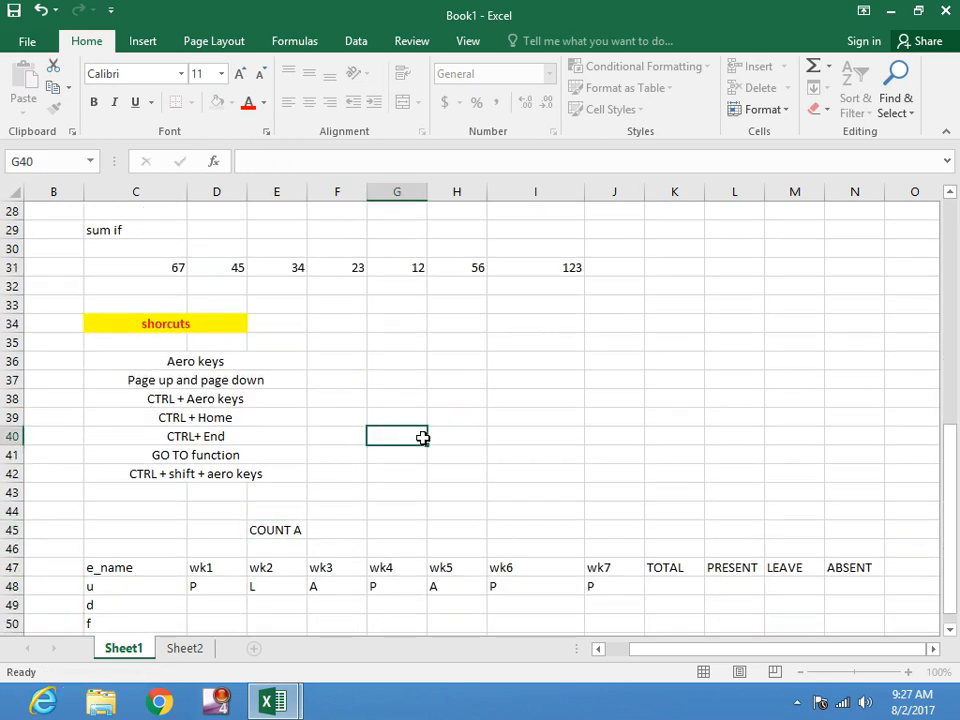
Check the topic list at the start of the sheet and enter the label "COUNTIF" in G45
{"action": "scroll", "coordinate": [423, 438], "scroll_direction": "up", "scroll_amount": 9}
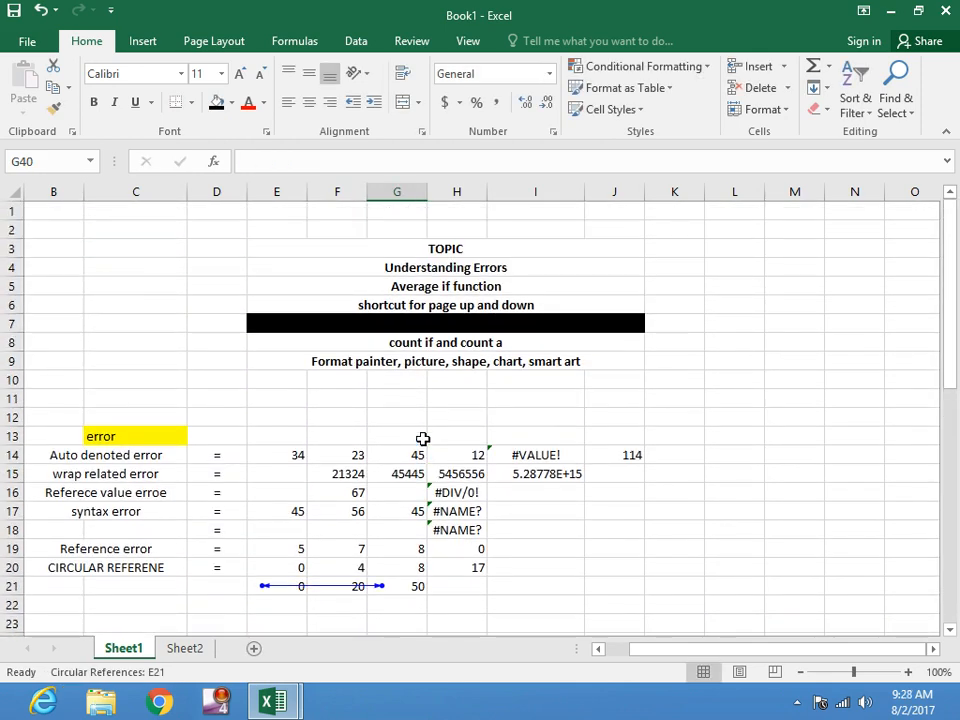
{"action": "scroll", "coordinate": [423, 438], "scroll_direction": "down", "scroll_amount": 8}
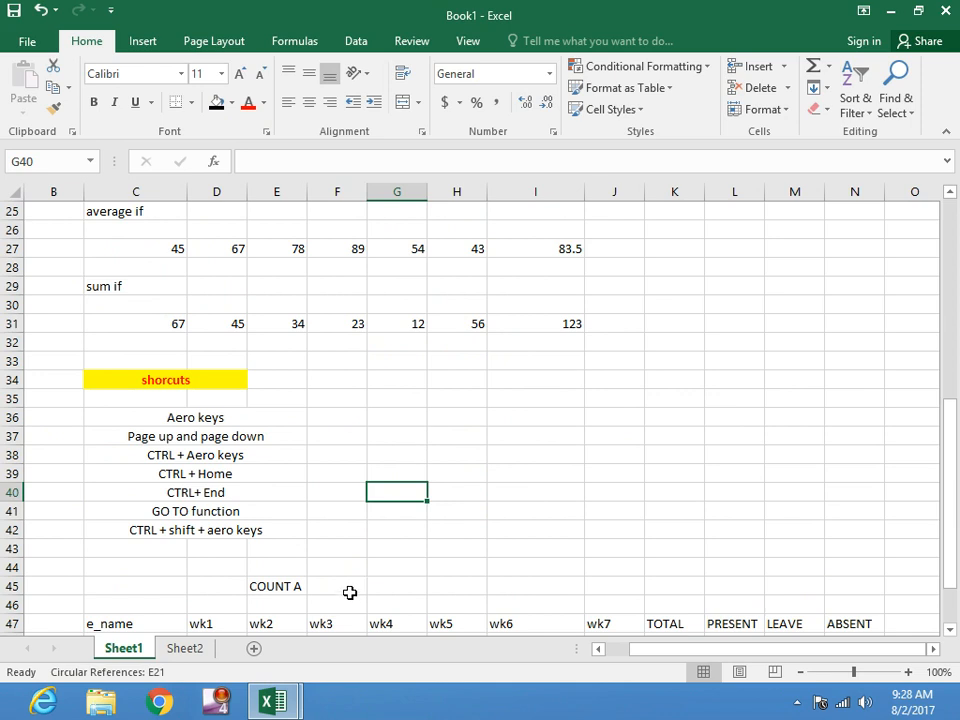
{"action": "left_click", "coordinate": [387, 585]}
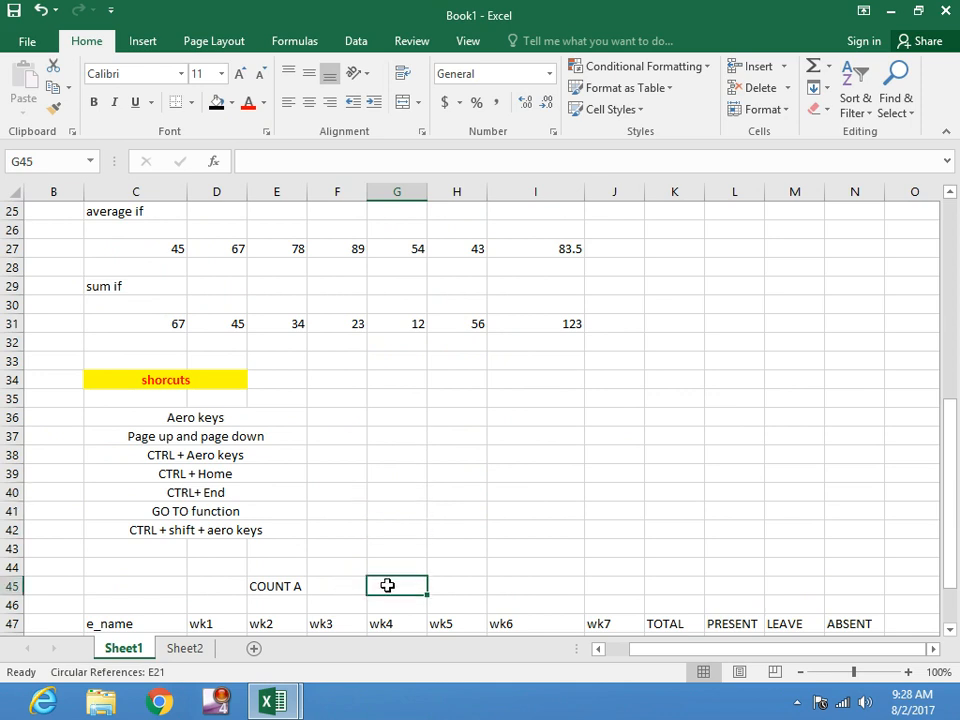
{"action": "type", "text": "COUNTI"}
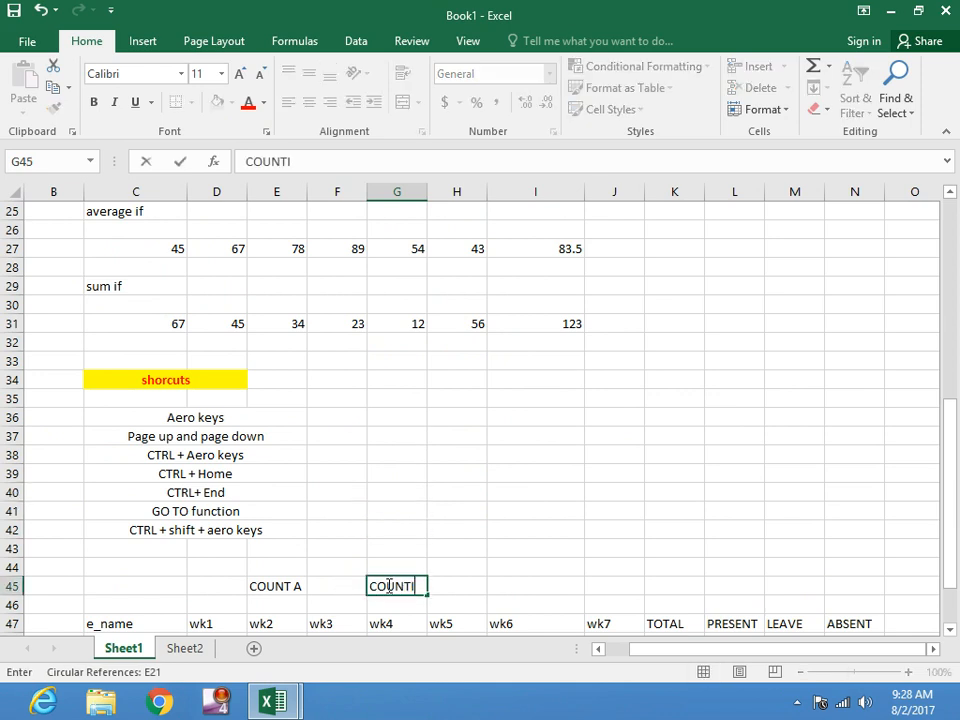
{"action": "type", "text": "F"}
Fill the COUNT A and COUNTIF label cells, E45 and G45, with red
{"action": "left_click", "coordinate": [274, 585]}
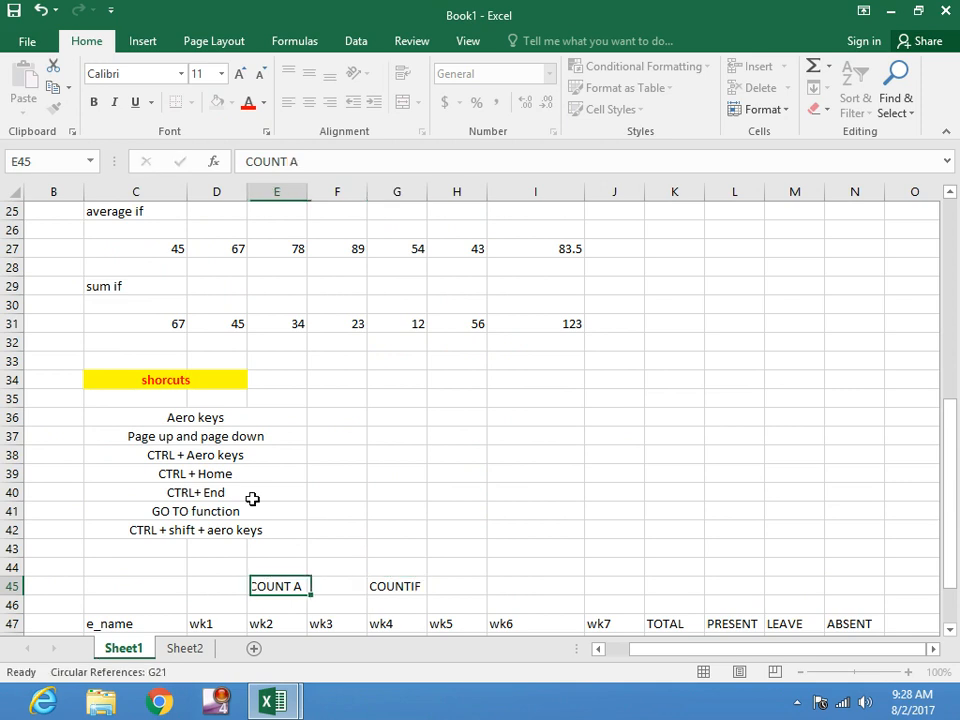
{"action": "left_click", "coordinate": [231, 103]}
{"action": "left_click", "coordinate": [232, 251]}
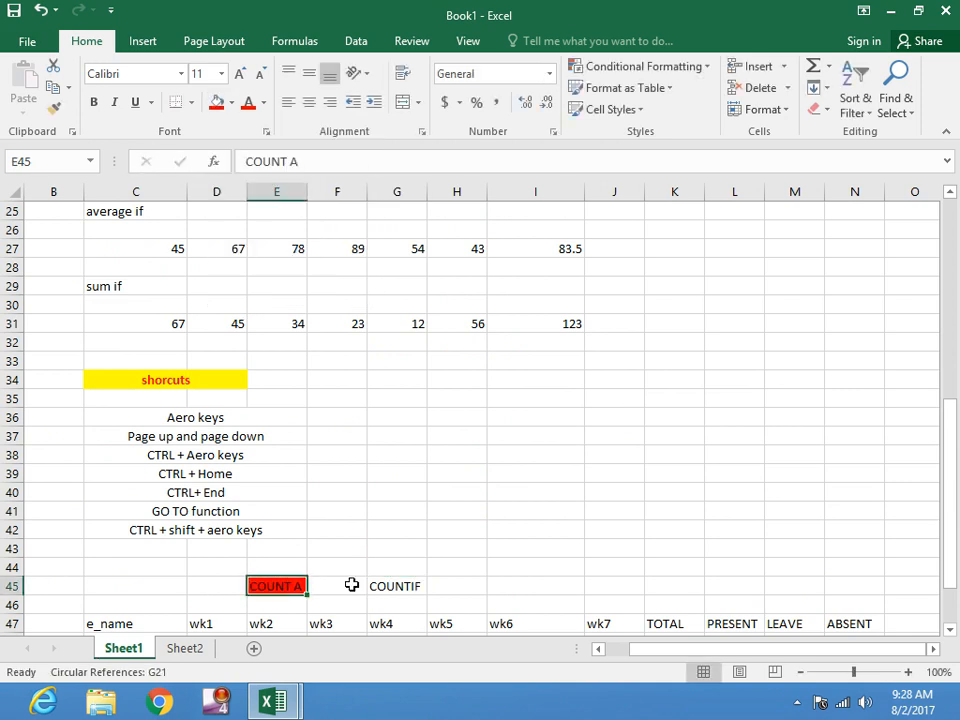
{"action": "left_click", "coordinate": [389, 586]}
{"action": "left_click", "coordinate": [215, 103]}
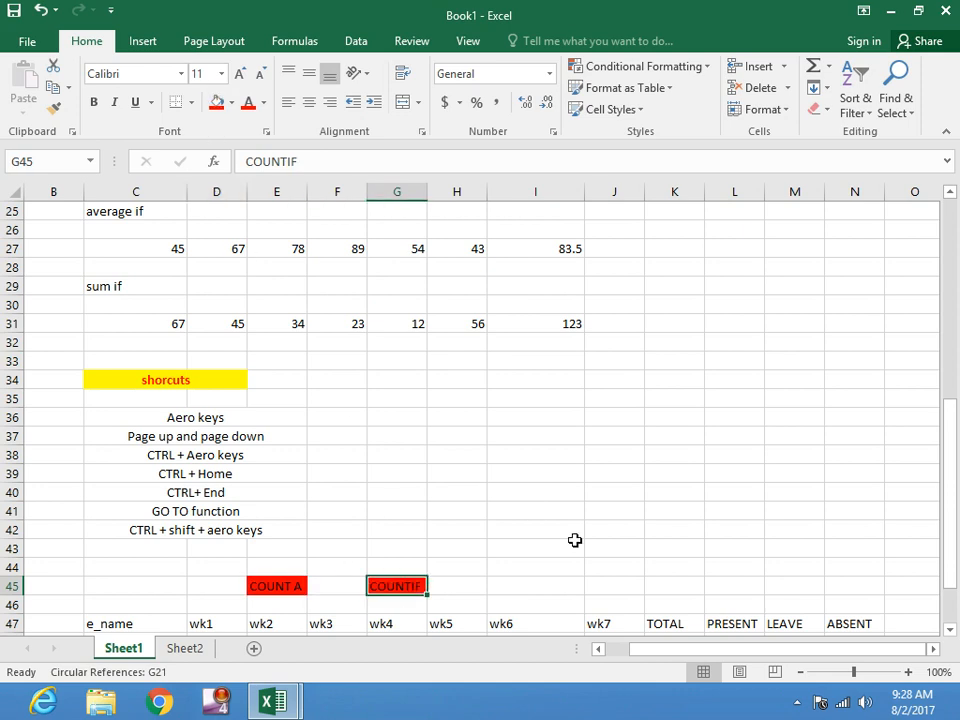
{"action": "left_click", "coordinate": [575, 545]}
Enter =COUNTA(D48:J48) in K48 under TOTAL, and reopen the formula to review its range
{"action": "scroll", "coordinate": [579, 531], "scroll_direction": "down", "scroll_amount": 3}
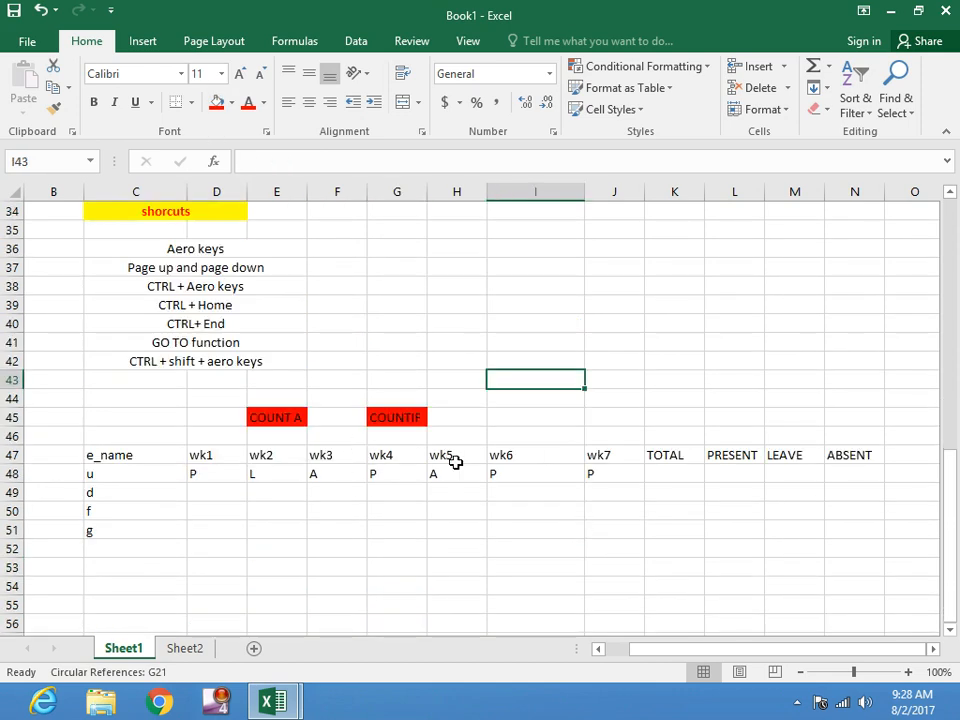
{"action": "left_click", "coordinate": [652, 476]}
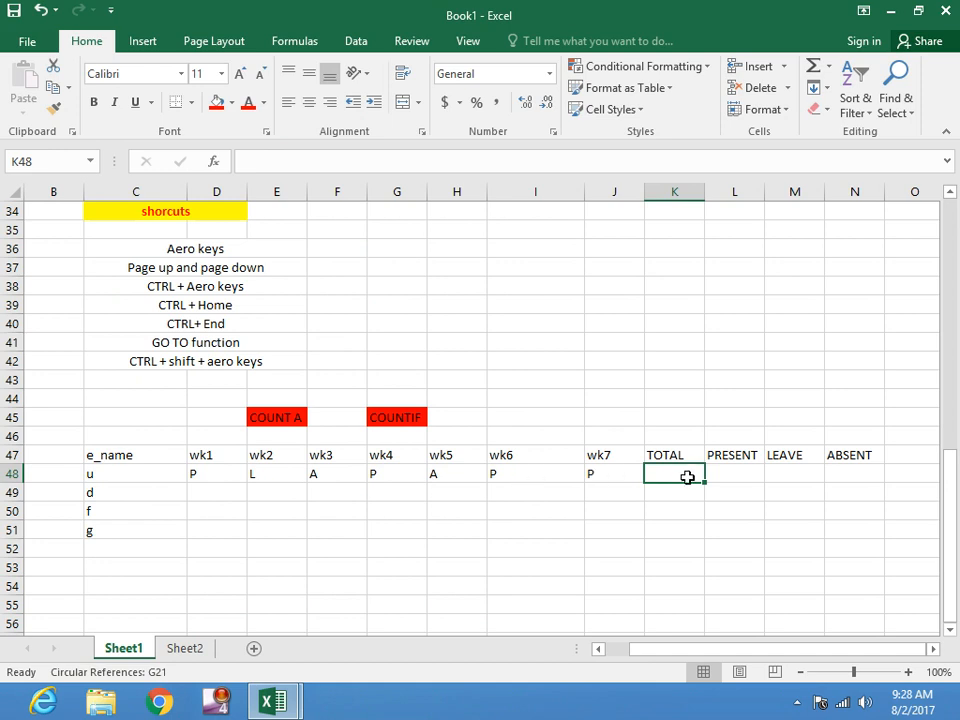
{"action": "type", "text": "="}
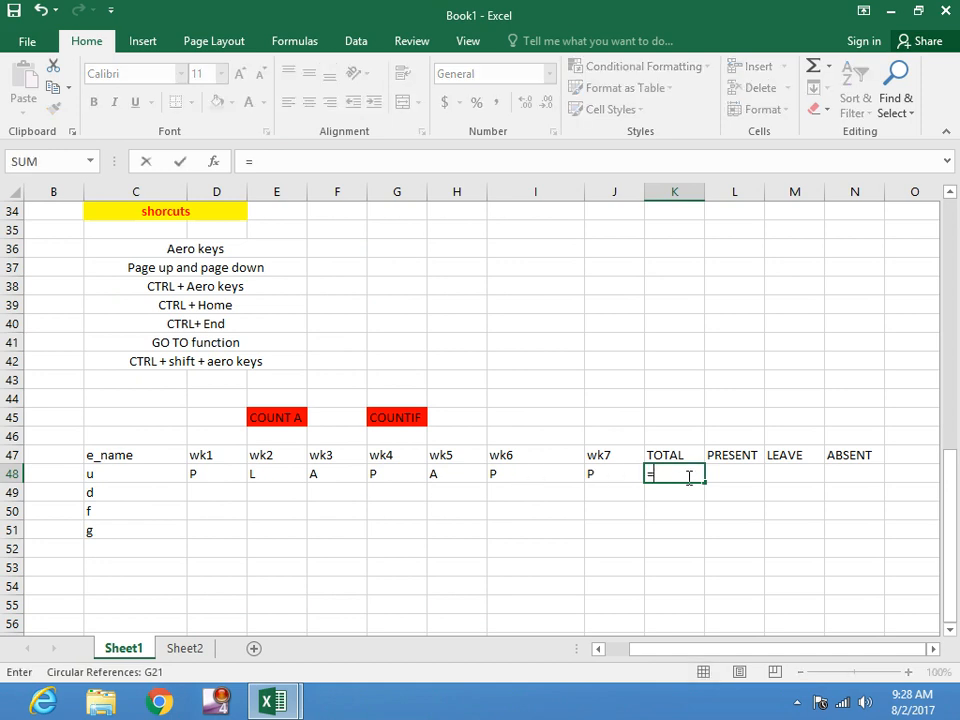
{"action": "type", "text": "COUNT"}
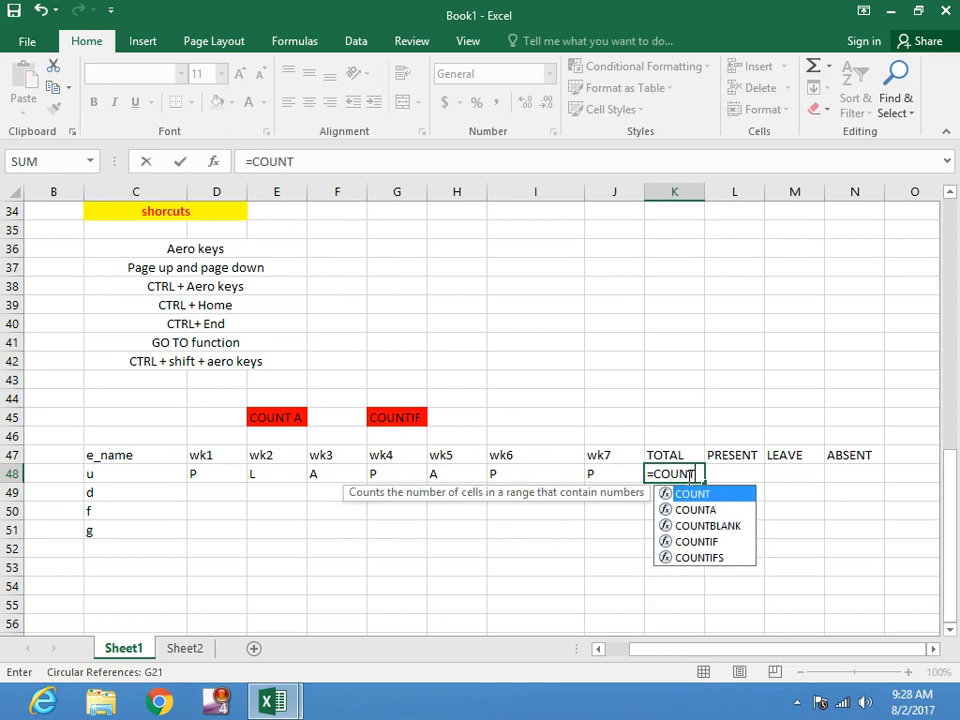
{"action": "type", "text": "A"}
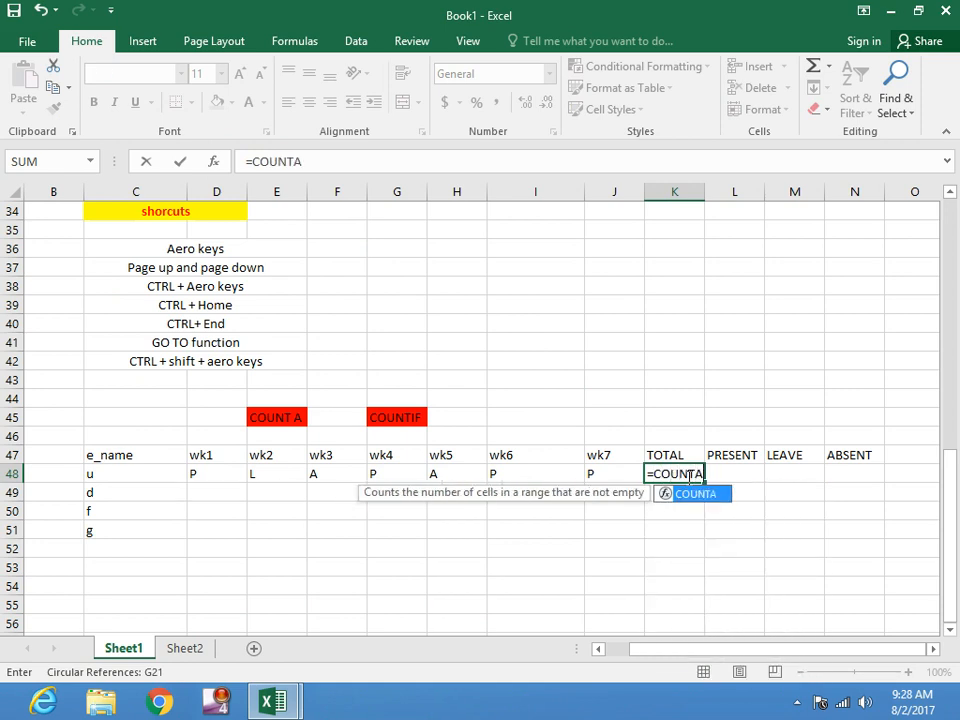
{"action": "type", "text": "("}
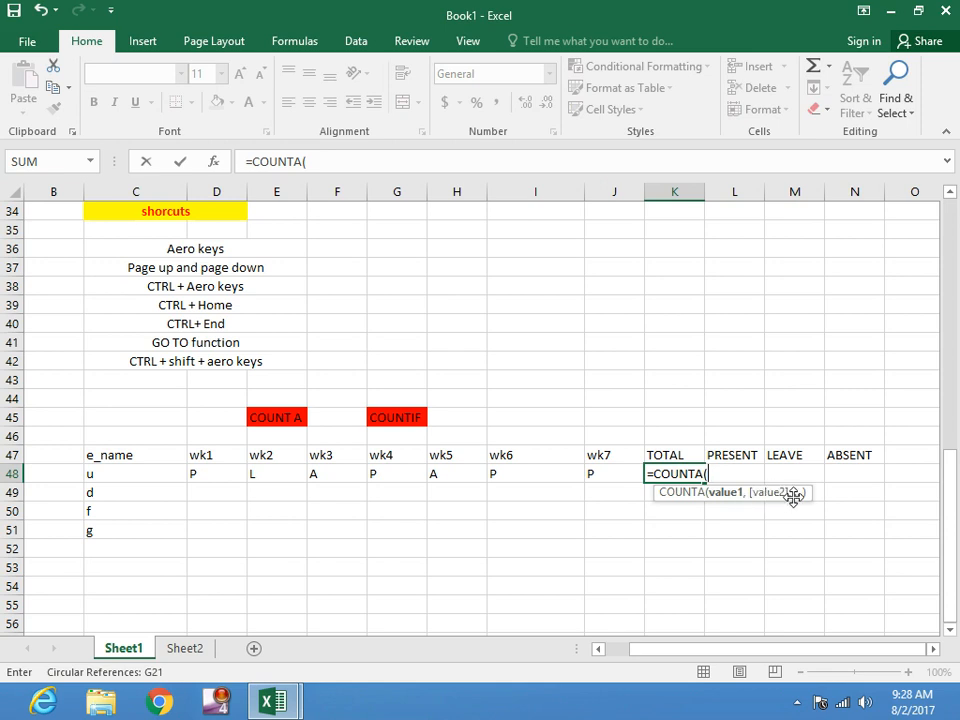
{"action": "left_click", "coordinate": [226, 472]}
{"action": "left_click_drag", "start_coordinate": [226, 472], "coordinate": [587, 474]}
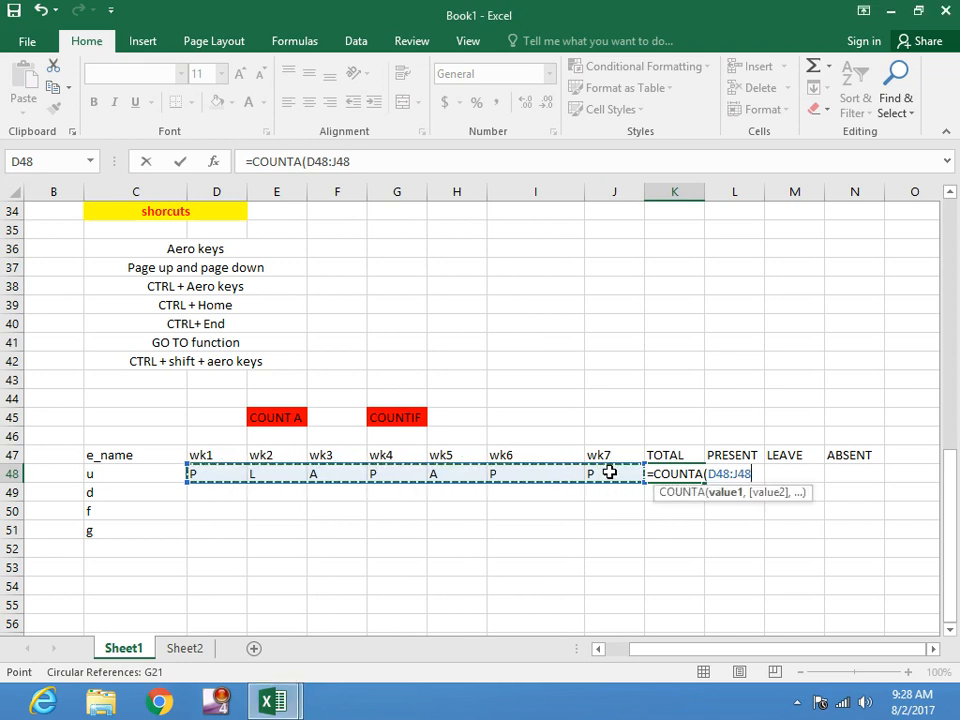
{"action": "key", "text": "Return"}
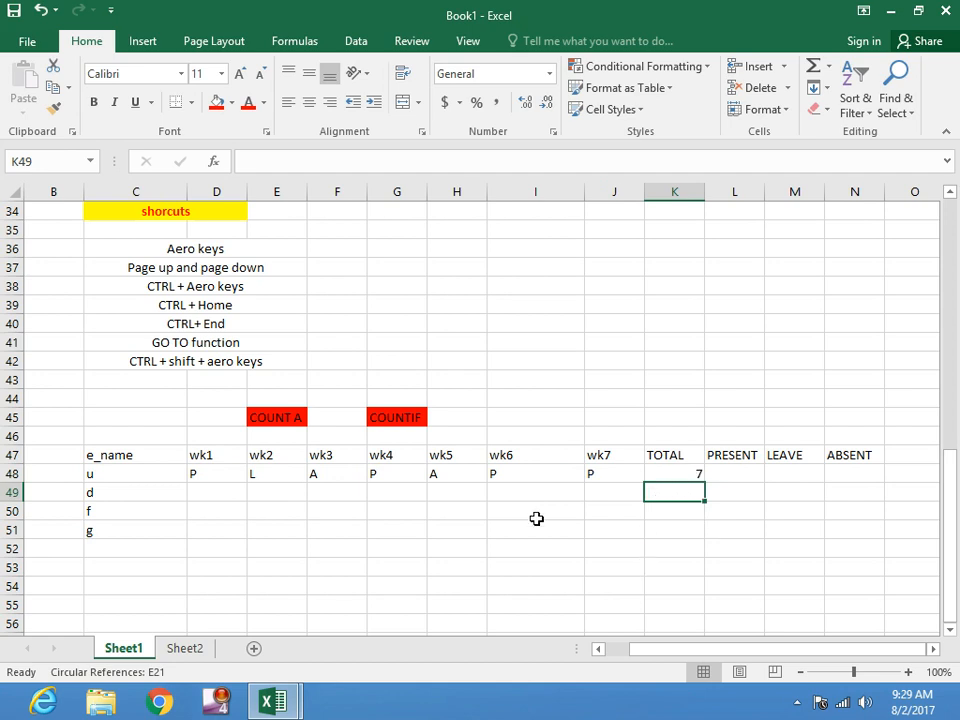
{"action": "left_click", "coordinate": [663, 472]}
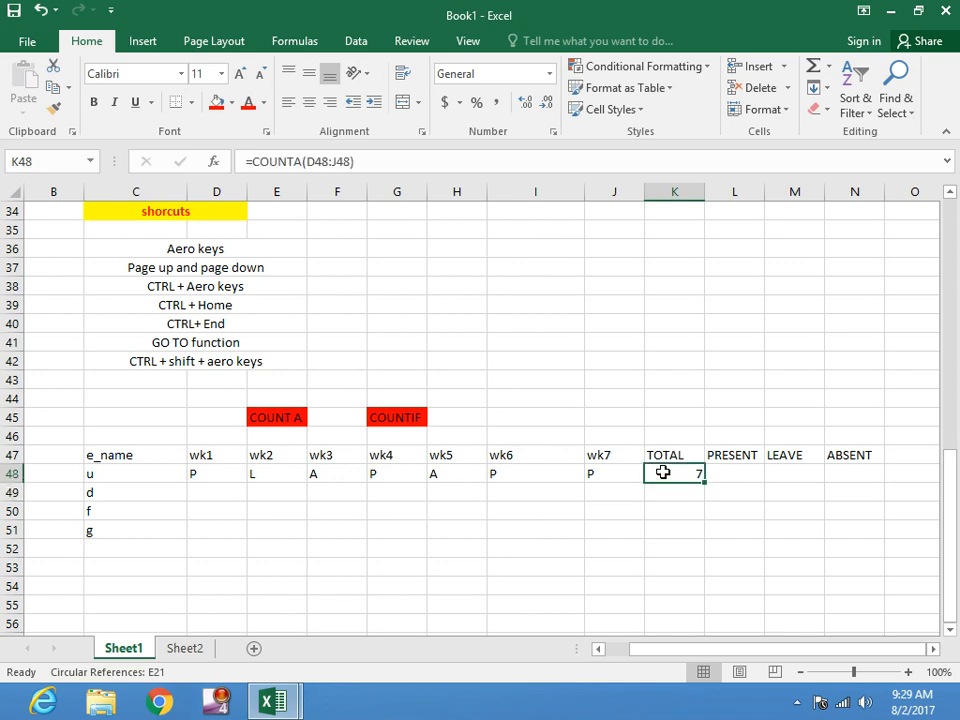
{"action": "double_click", "coordinate": [663, 472]}
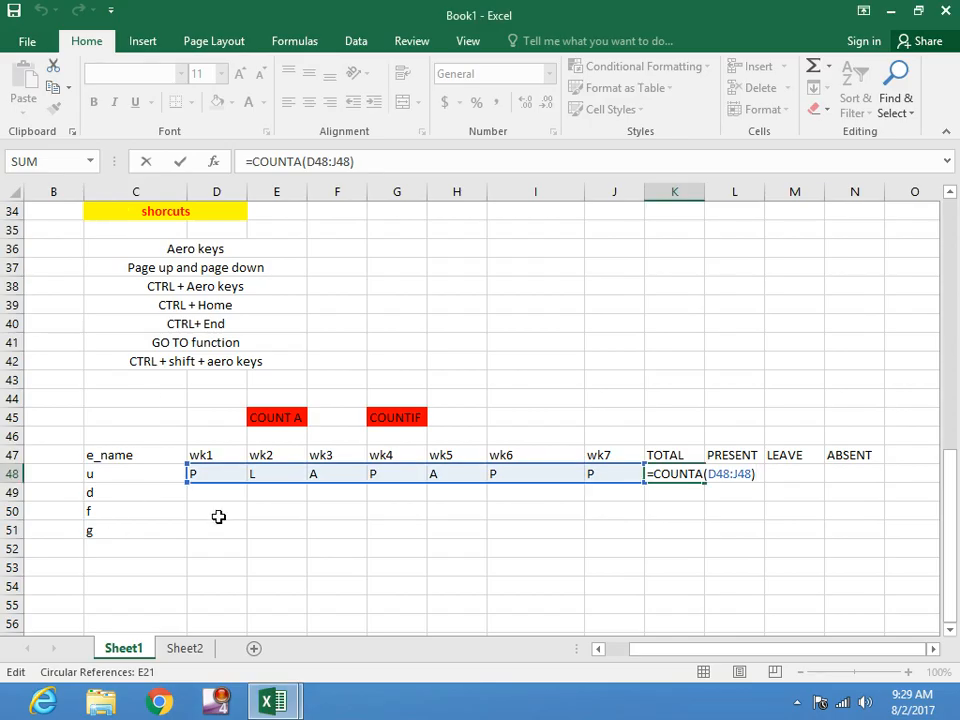
Commit the TOTAL formula in K48 and enter =COUNTIF(D48:J48,"P") in L48 under PRESENT
{"action": "scroll", "coordinate": [366, 516], "scroll_direction": "down", "scroll_amount": 1}
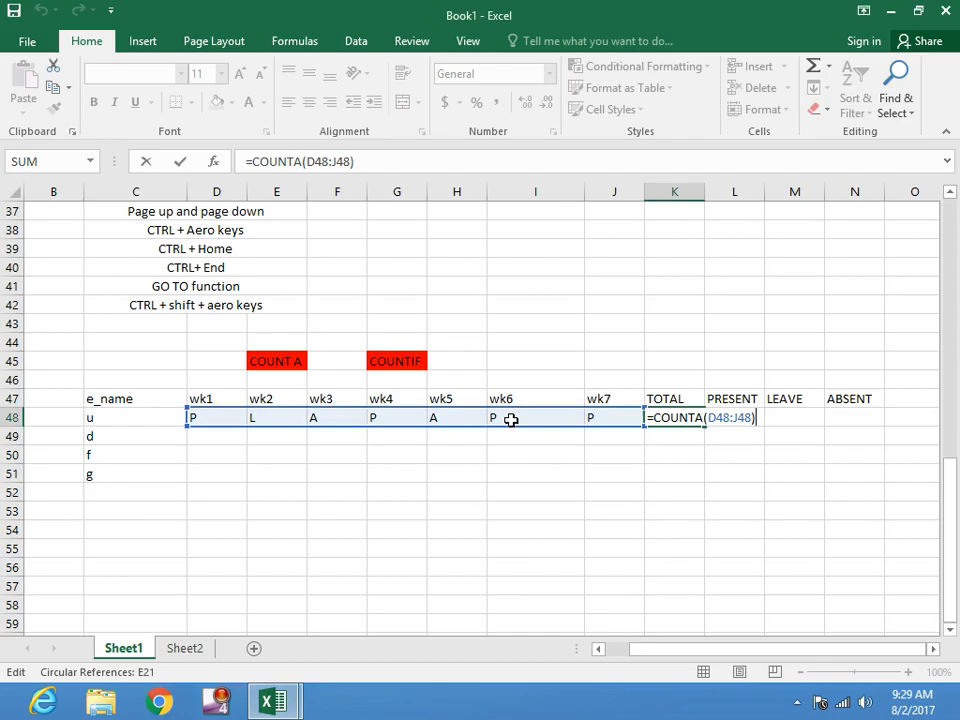
{"action": "key", "text": "Return"}
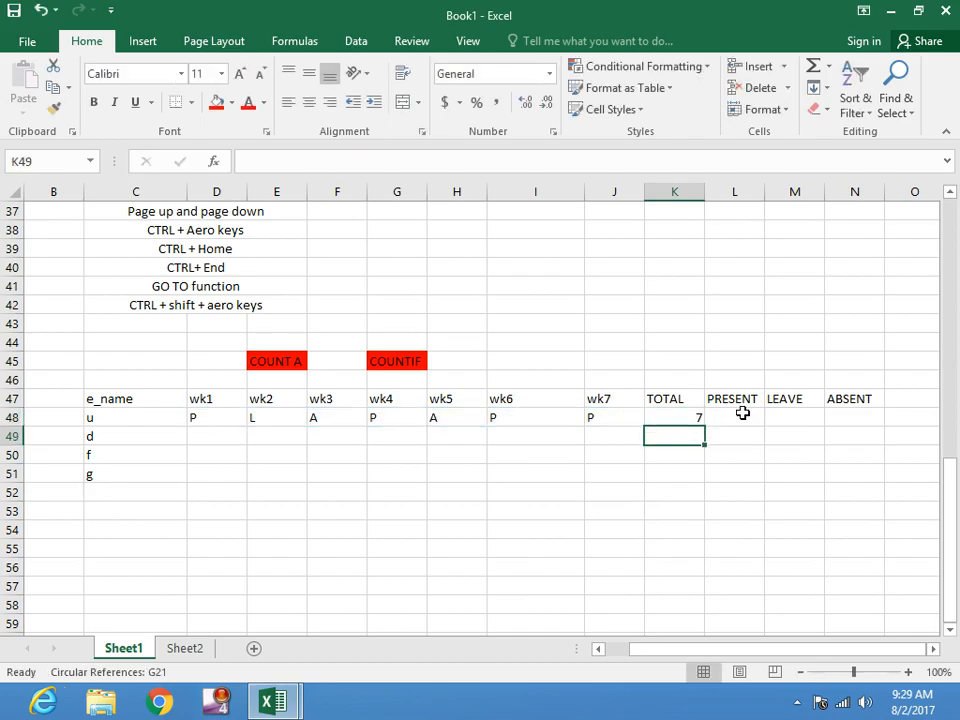
{"action": "left_click", "coordinate": [742, 413]}
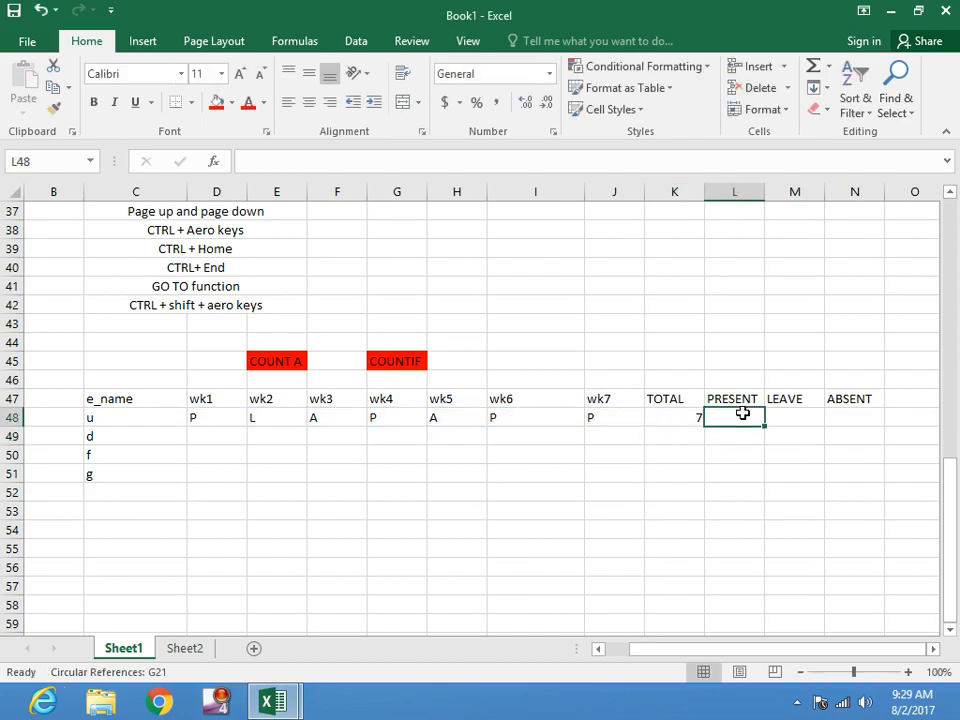
{"action": "type", "text": "="}
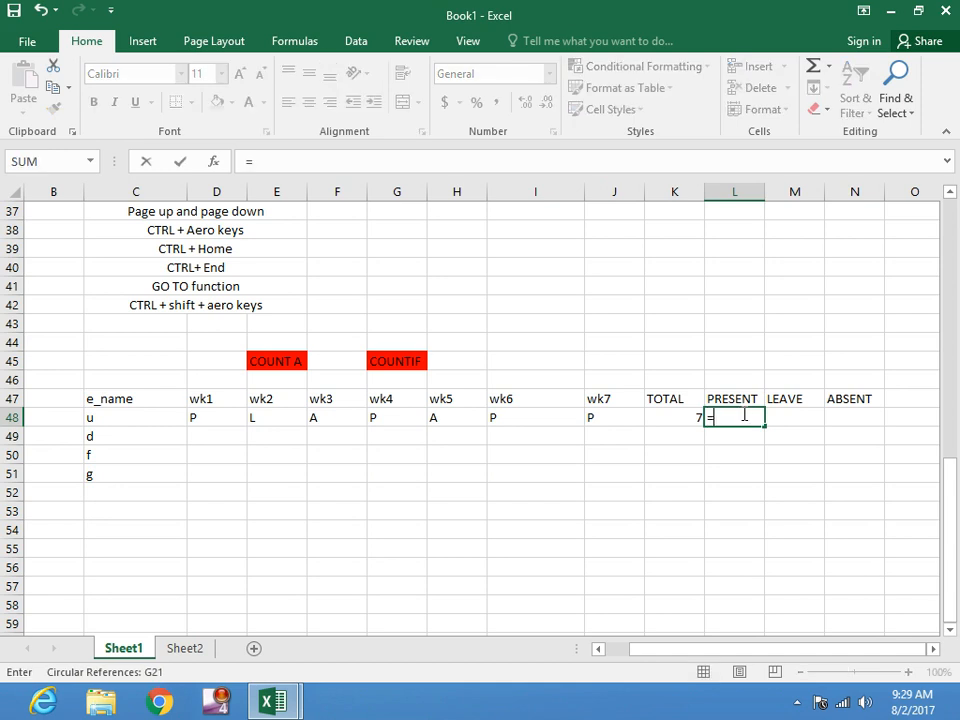
{"action": "type", "text": "COU"}
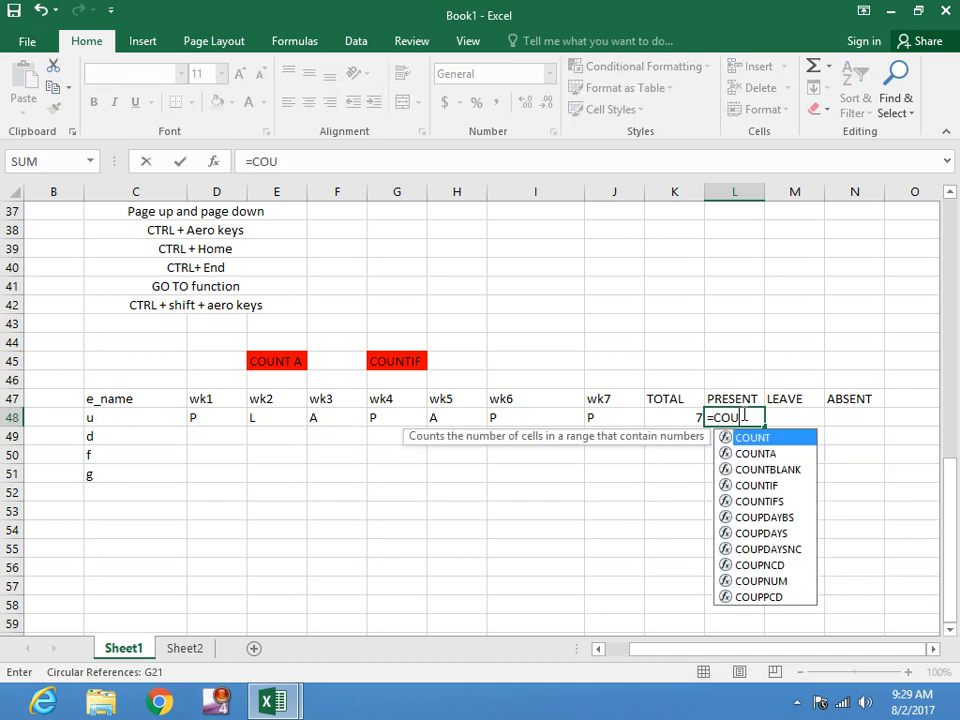
{"action": "type", "text": "NTIF"}
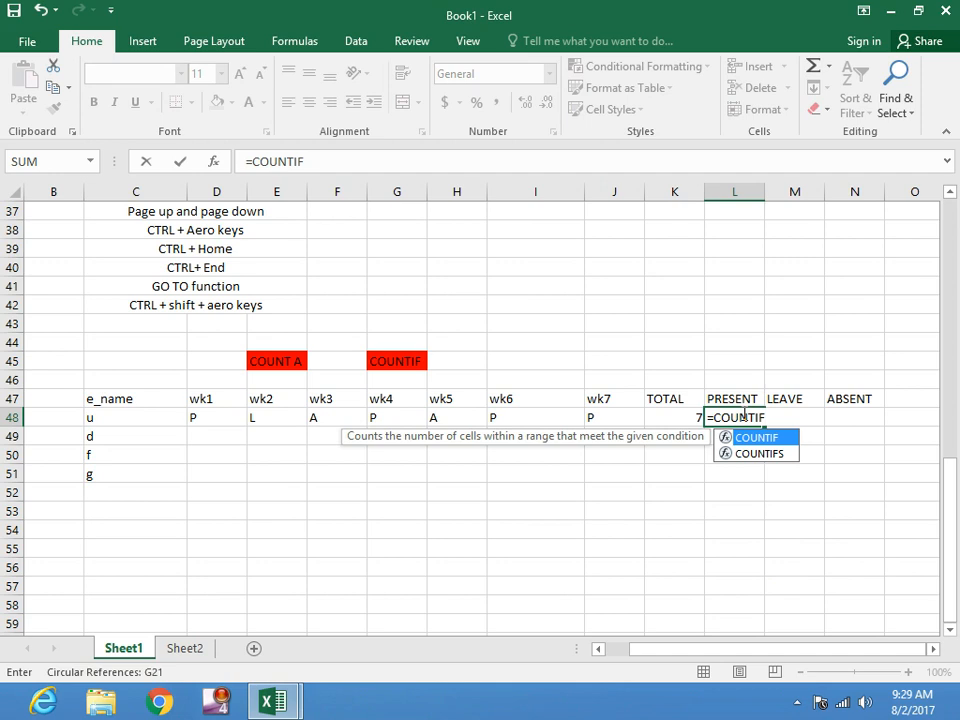
{"action": "type", "text": "("}
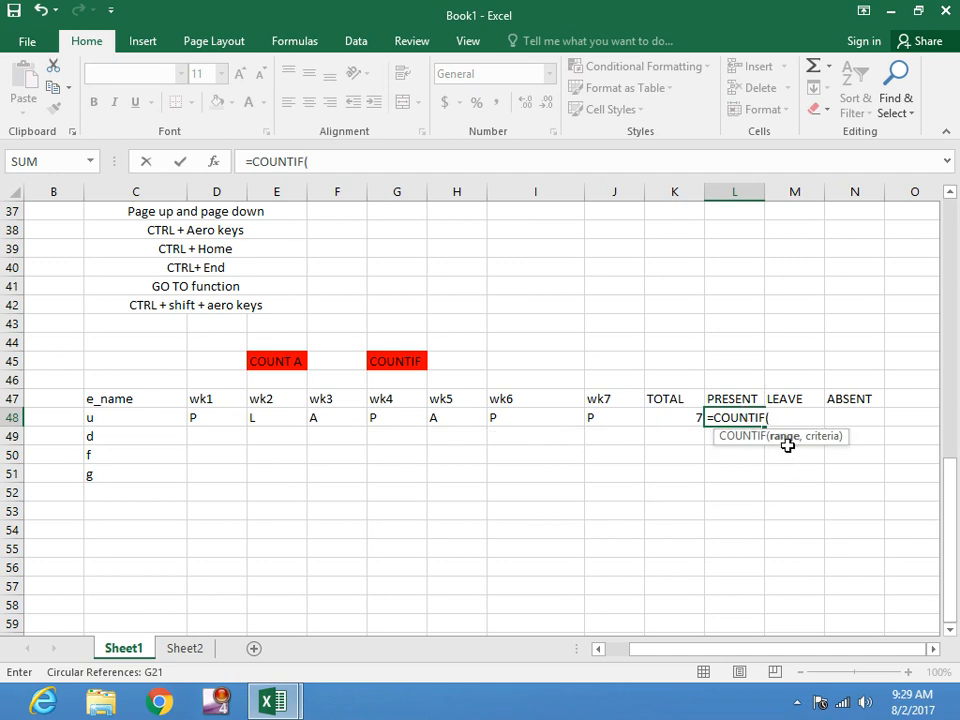
{"action": "left_click_drag", "start_coordinate": [191, 416], "coordinate": [589, 413]}
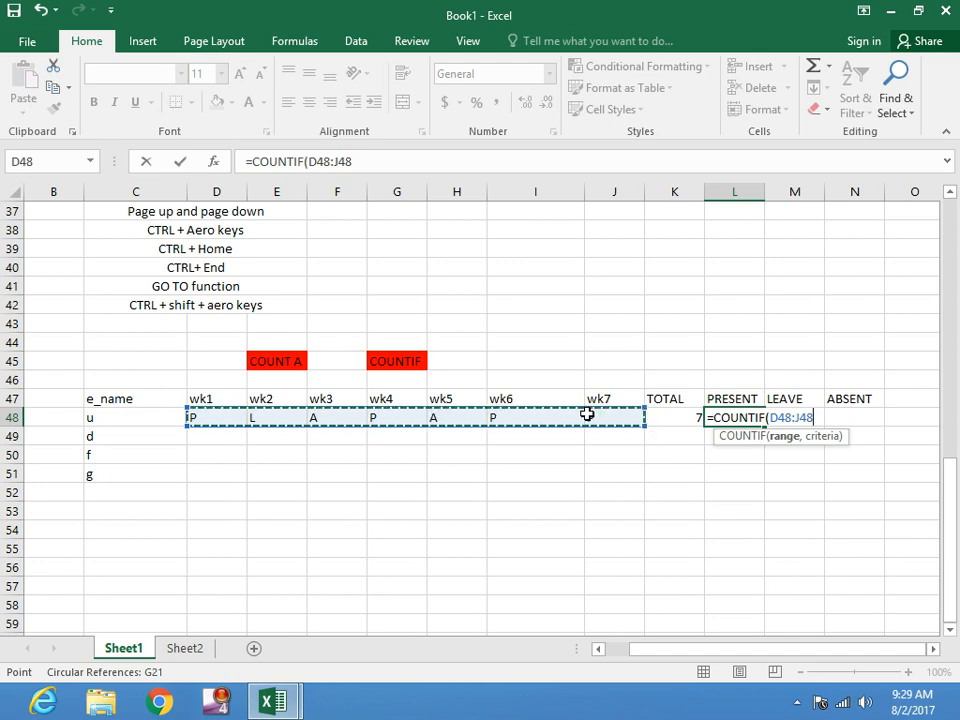
{"action": "type", "text": ","}
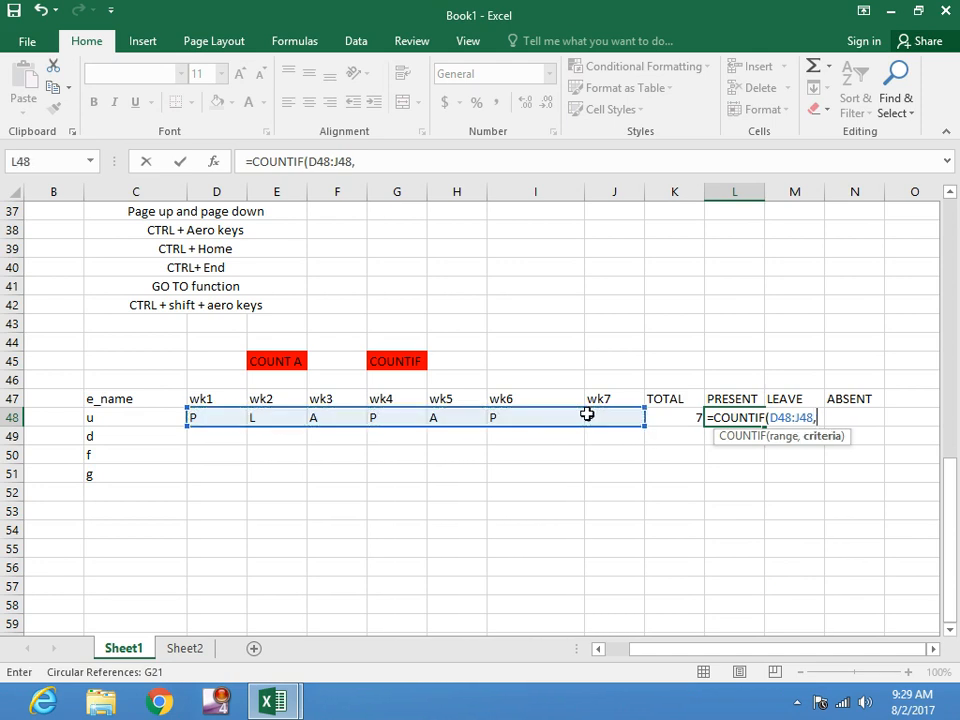
{"action": "type", "text": "\"P\")"}
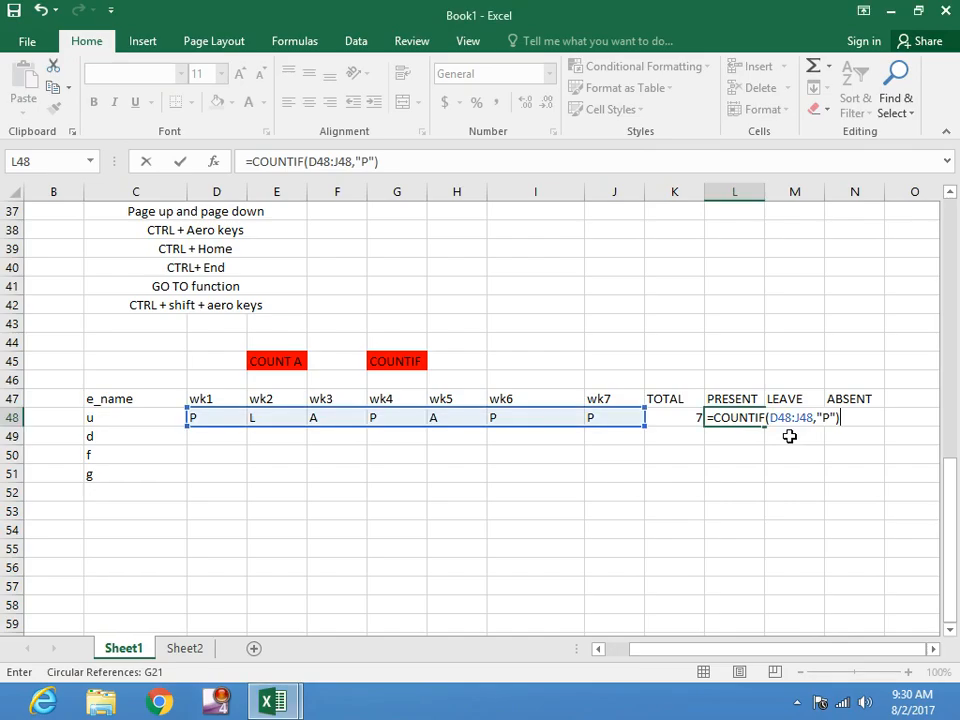
{"action": "key", "text": "Return"}
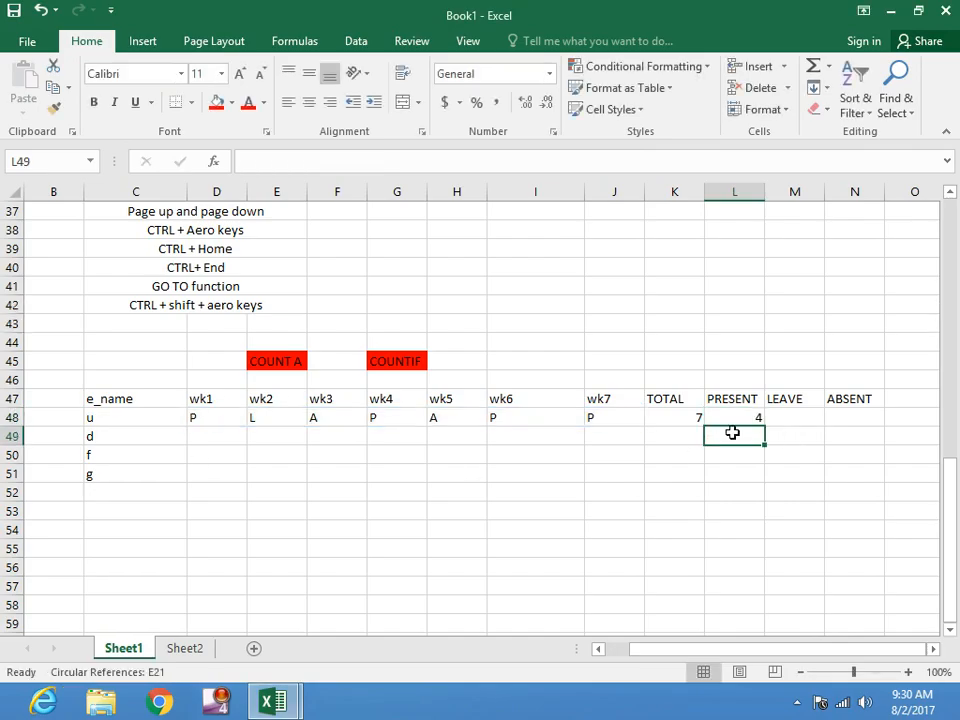
Enter =COUNTIF(D48:J48,"L") in M48 under LEAVE to count the first employee's leave weeks
{"action": "left_click", "coordinate": [794, 417]}
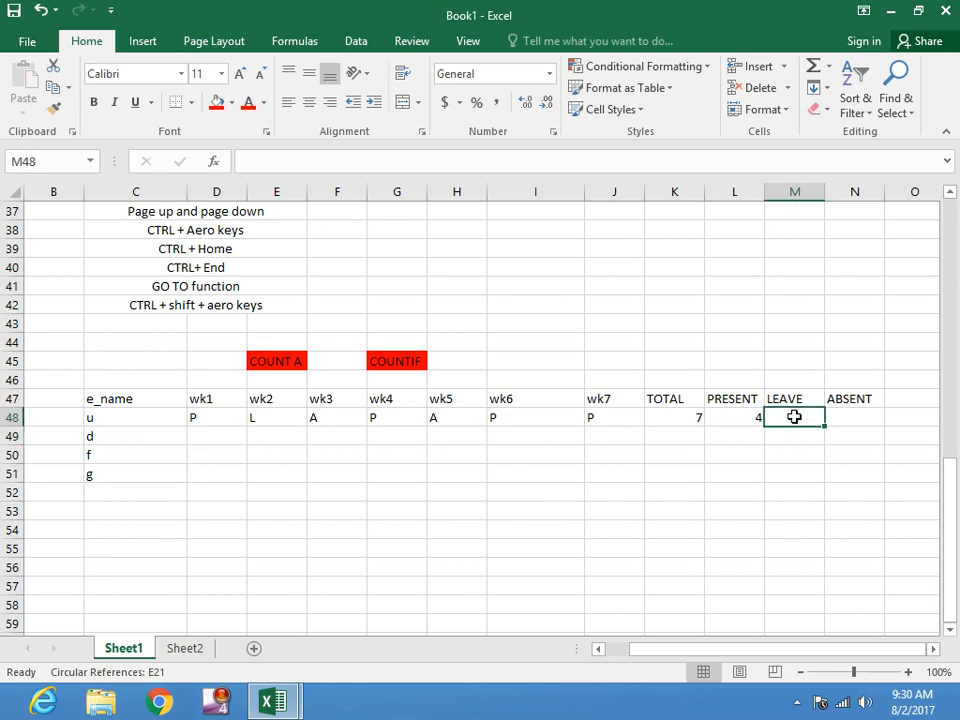
{"action": "type", "text": "="}
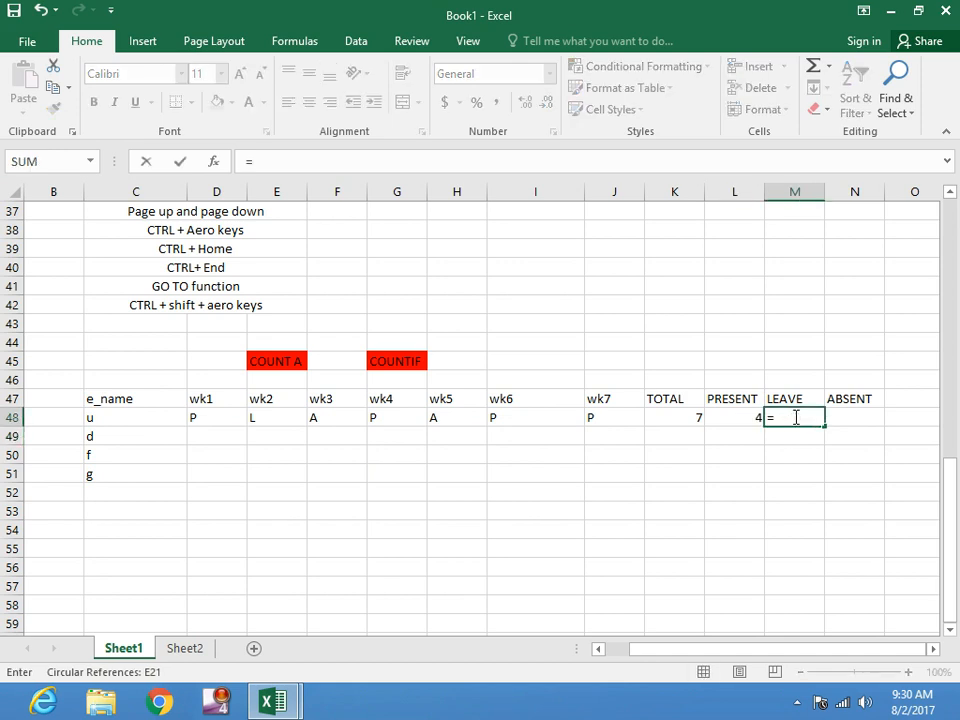
{"action": "type", "text": "COU"}
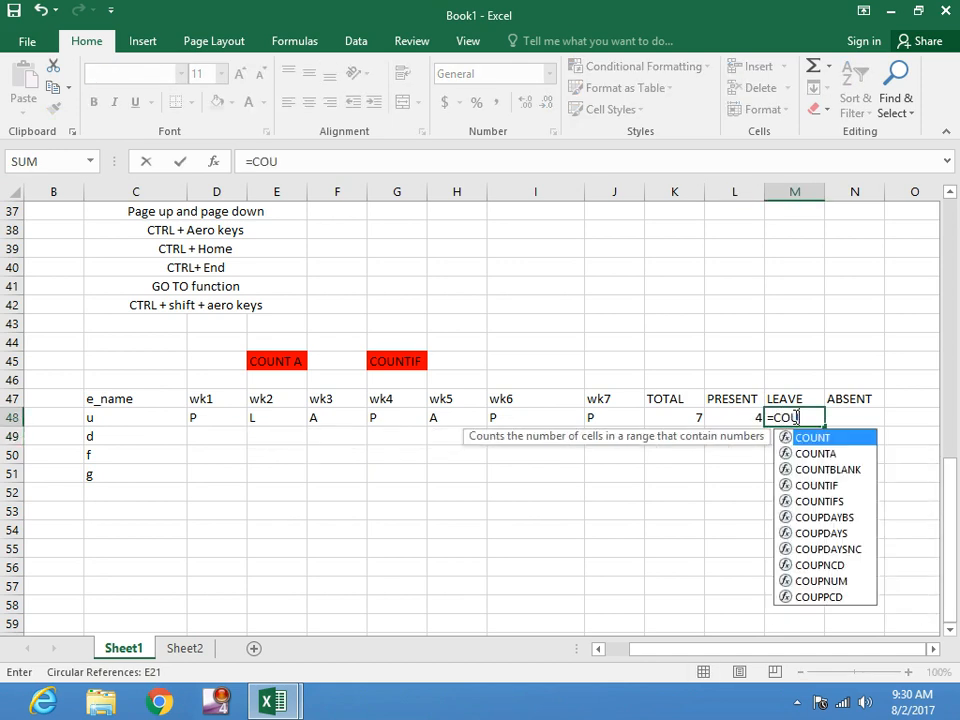
{"action": "type", "text": "NTIF"}
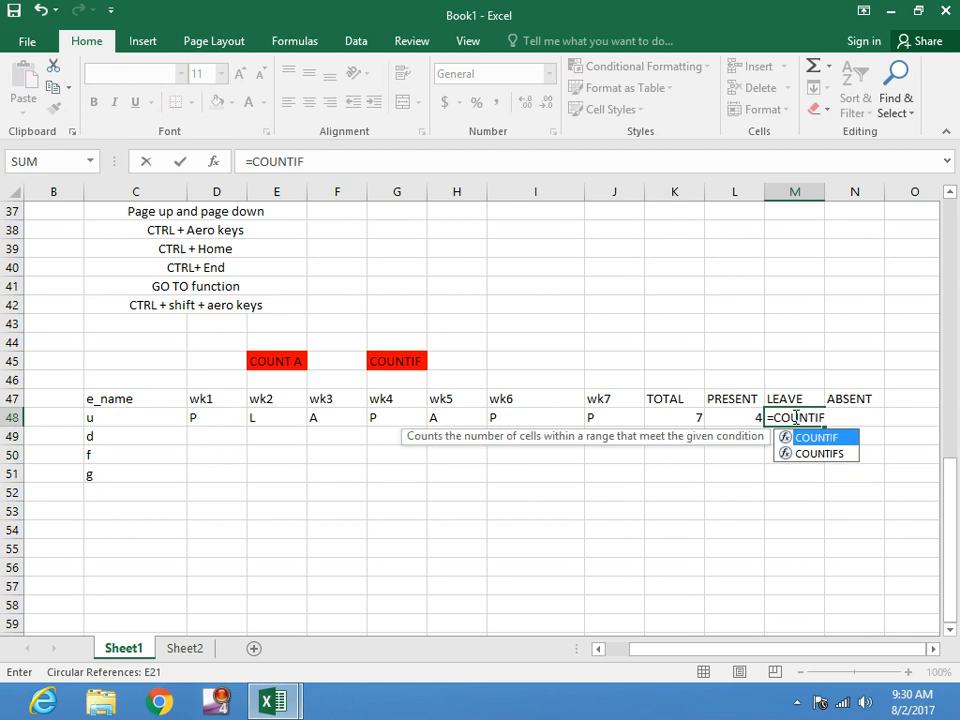
{"action": "type", "text": "("}
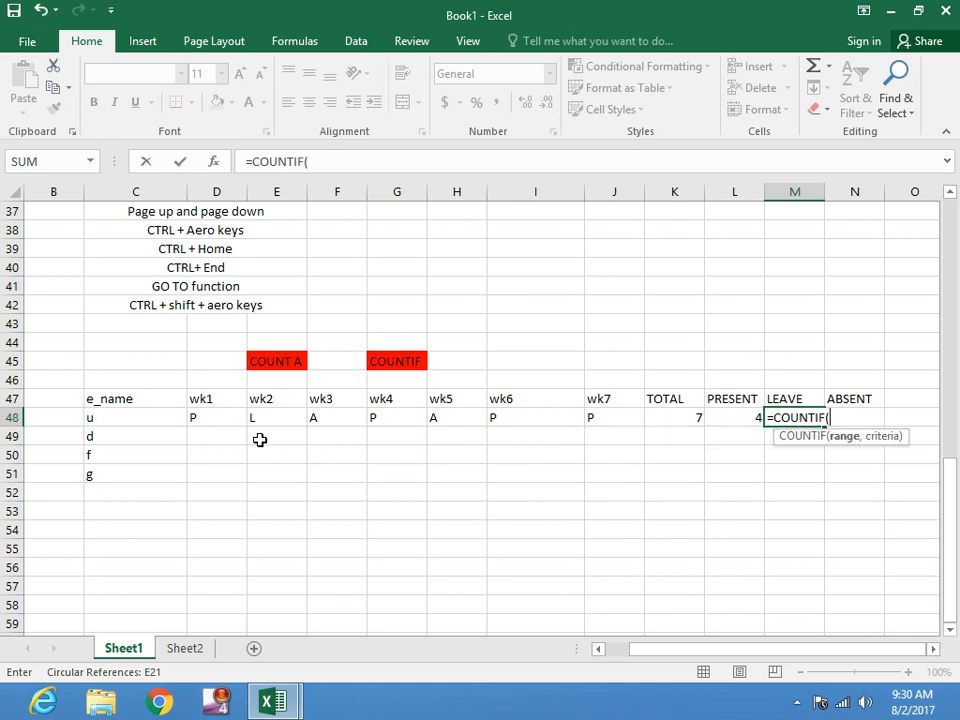
{"action": "left_click_drag", "start_coordinate": [208, 410], "coordinate": [612, 413]}
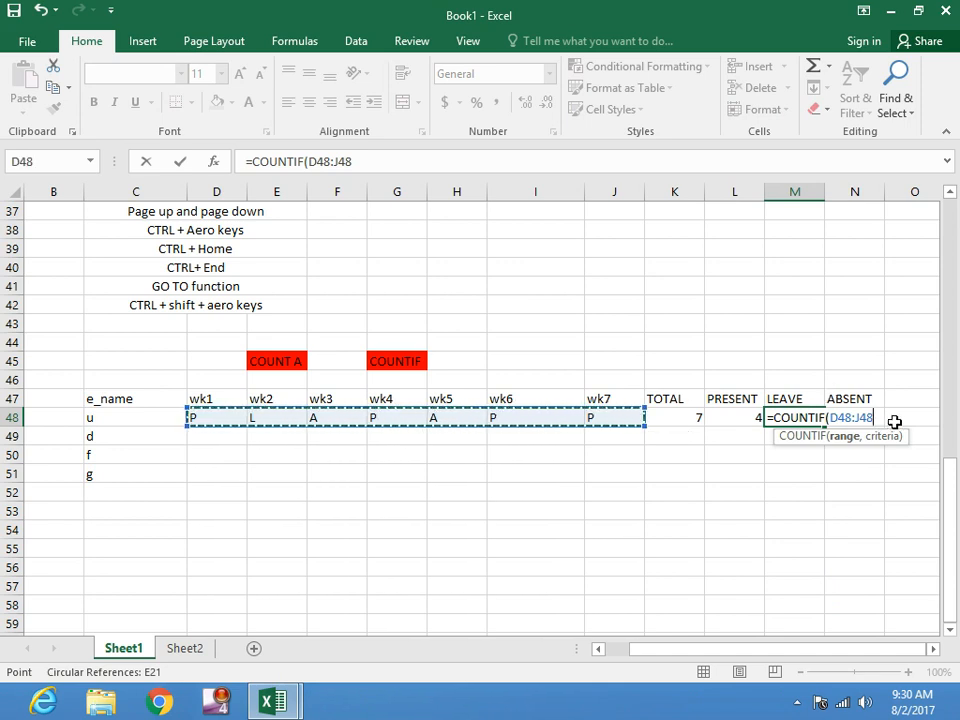
{"action": "type", "text": ",\""}
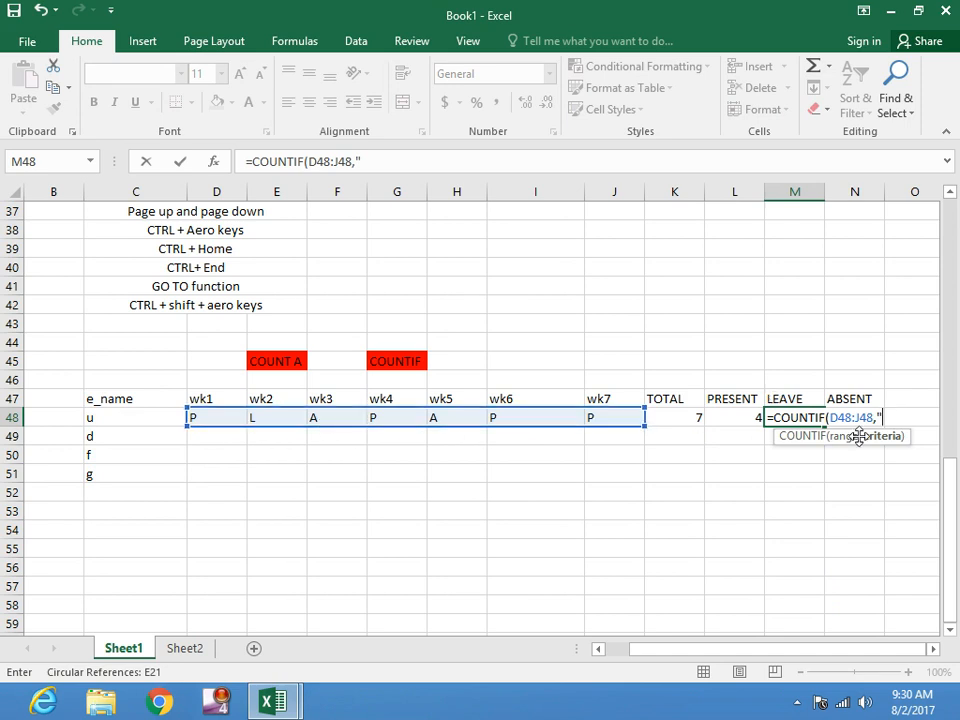
{"action": "type", "text": "L\")"}
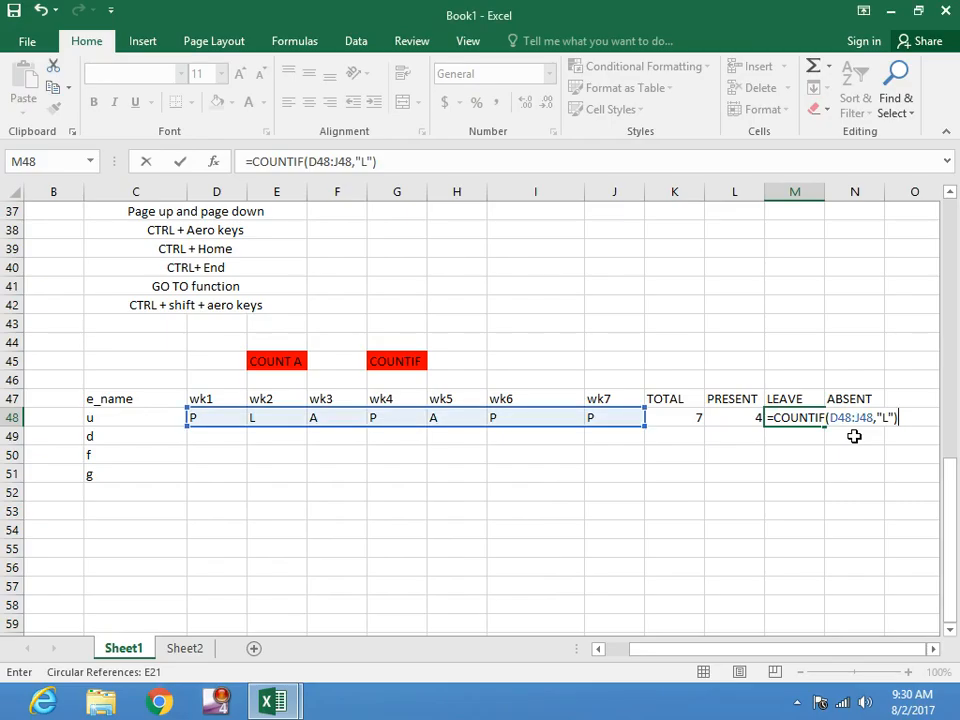
{"action": "key", "text": "Return"}
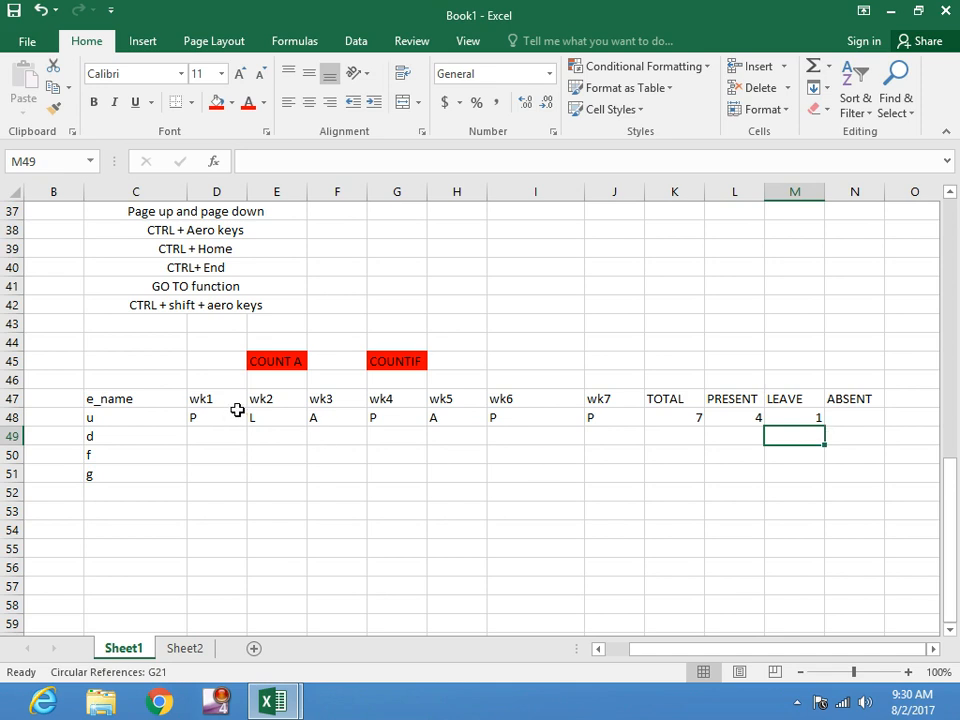
Enter =COUNTIF(D48:J48,"A") in N48 under ABSENT to count the first employee's absent weeks
{"action": "left_click", "coordinate": [864, 416]}
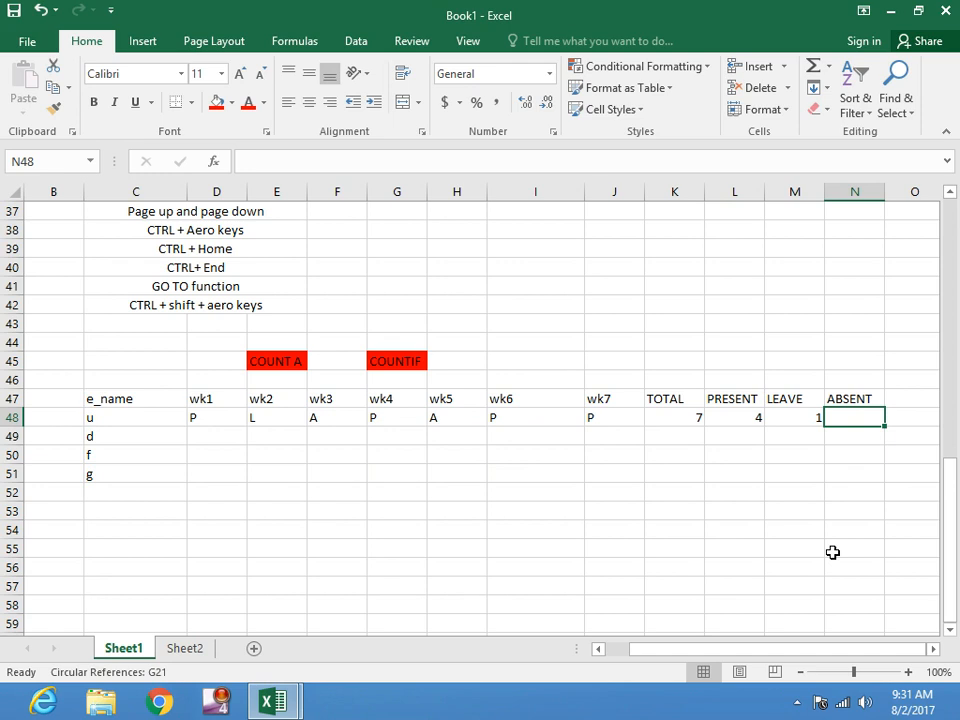
{"action": "type", "text": "="}
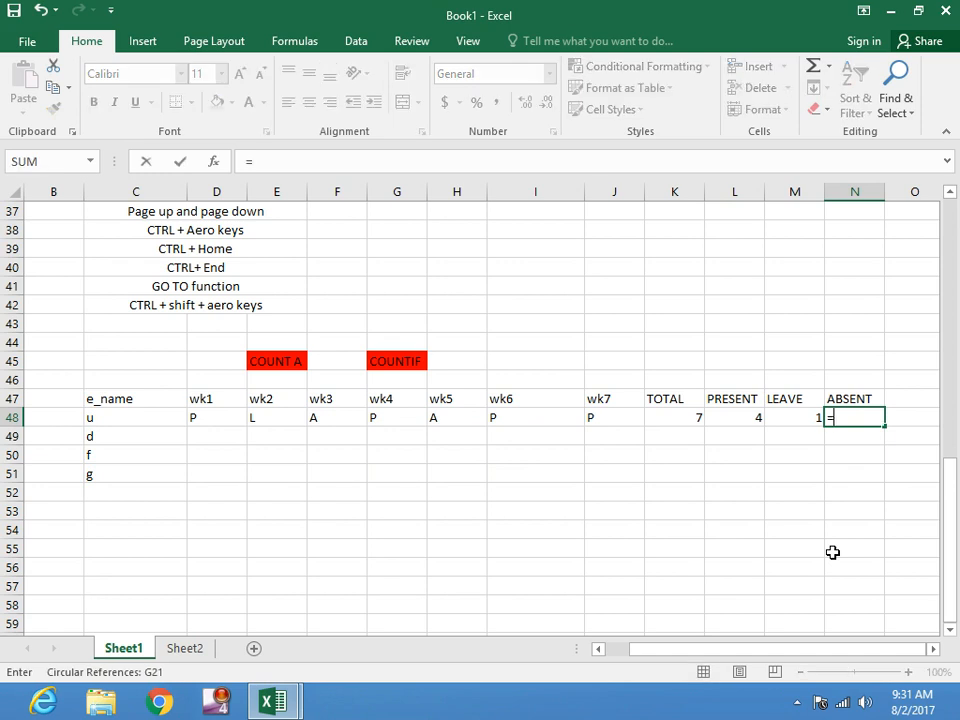
{"action": "type", "text": "CO"}
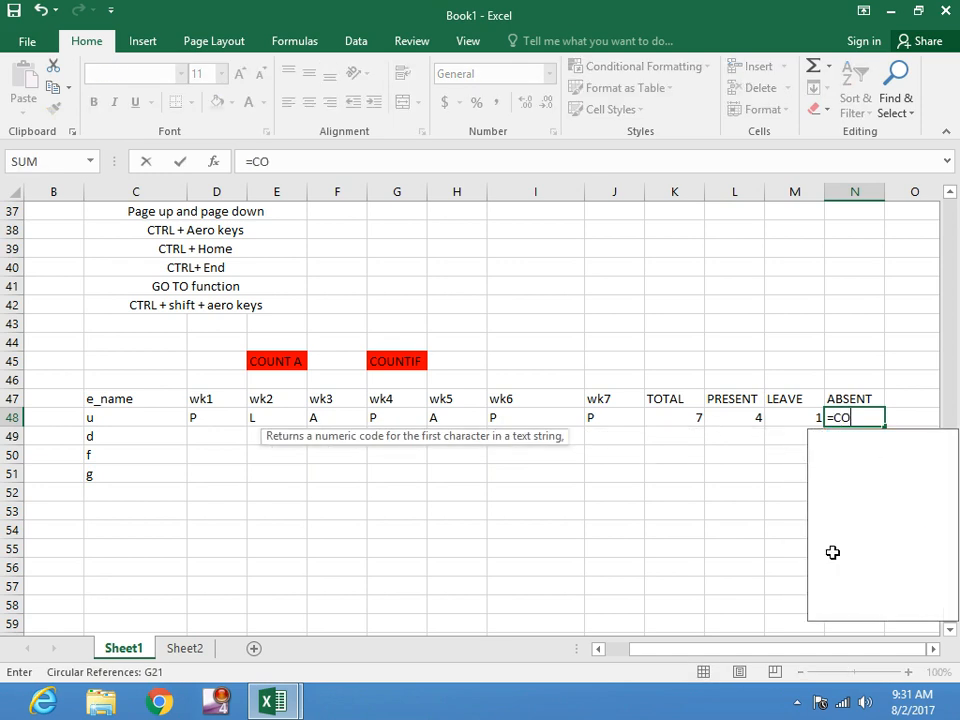
{"action": "type", "text": "UNTI"}
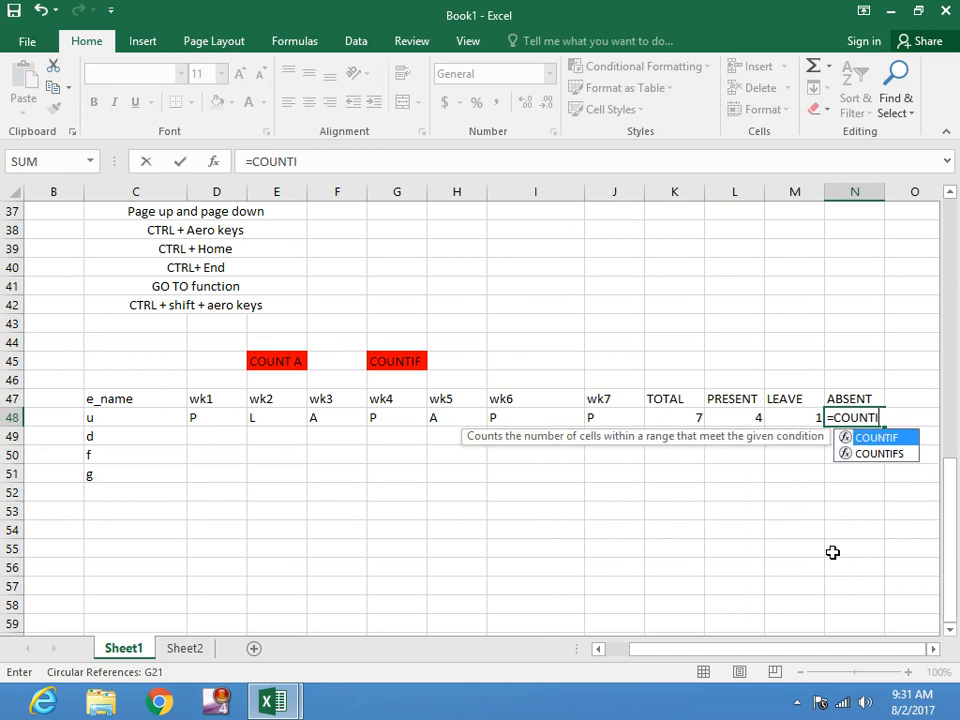
{"action": "type", "text": "F("}
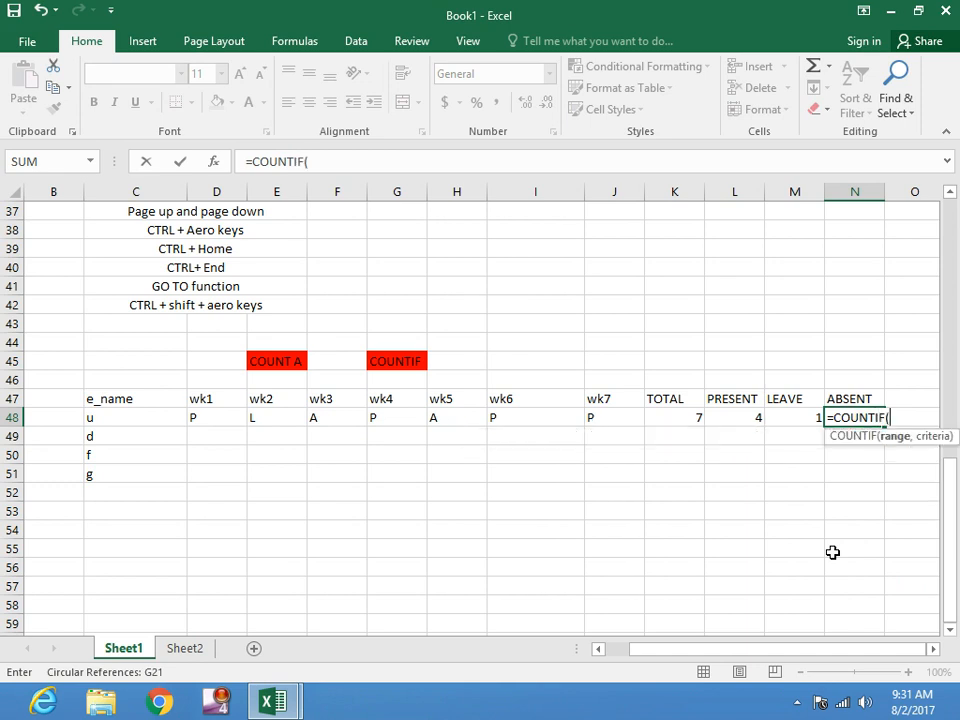
{"action": "left_click_drag", "start_coordinate": [208, 422], "coordinate": [598, 420]}
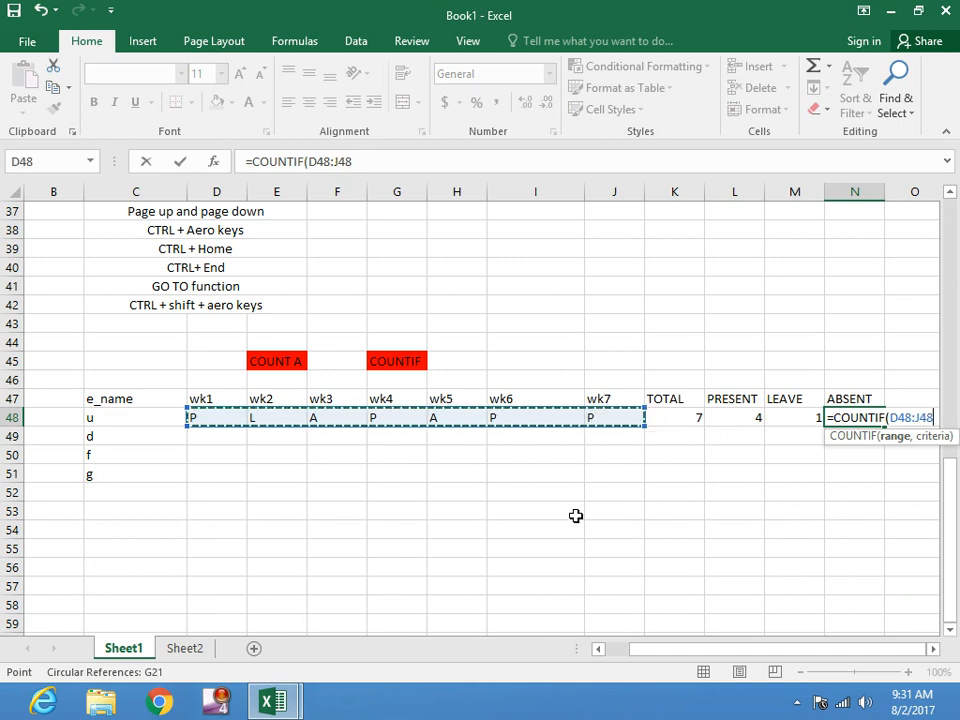
{"action": "type", "text": ",\""}
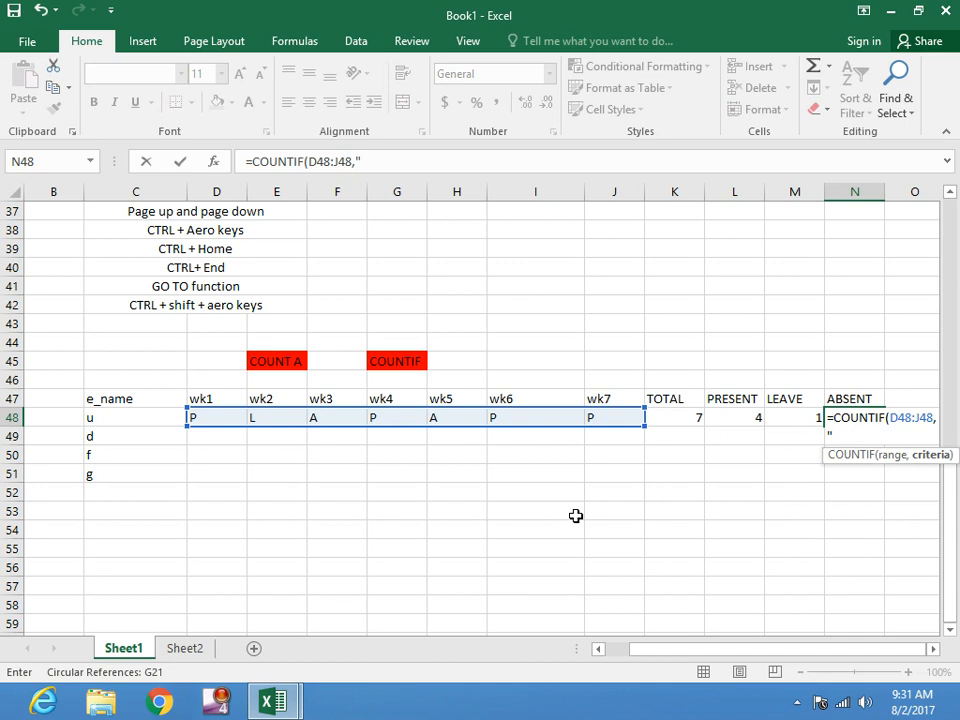
{"action": "type", "text": "A\""}
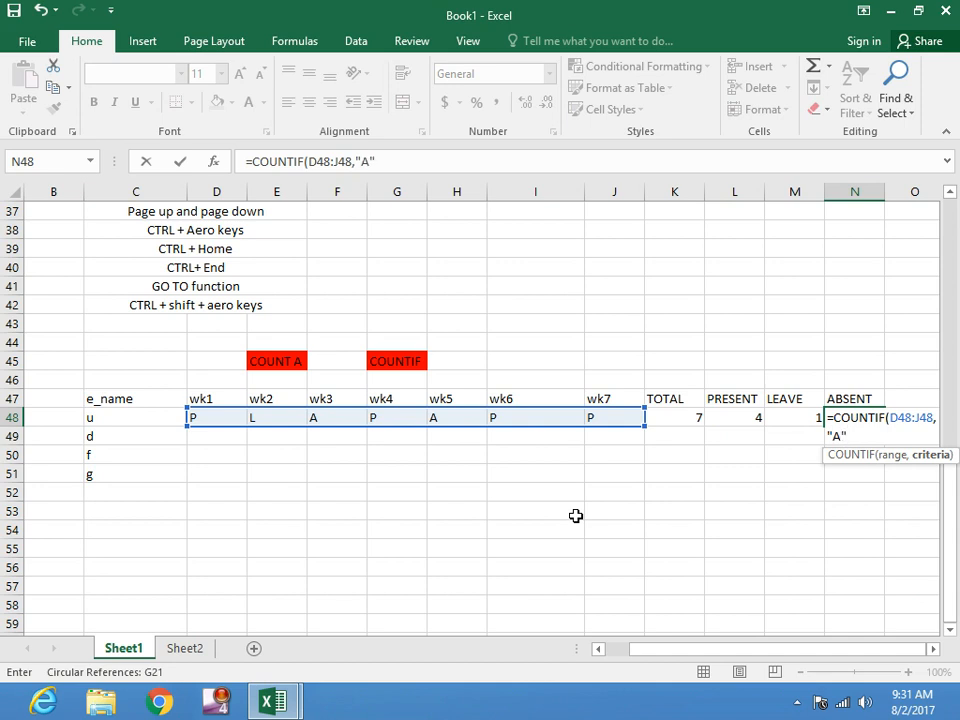
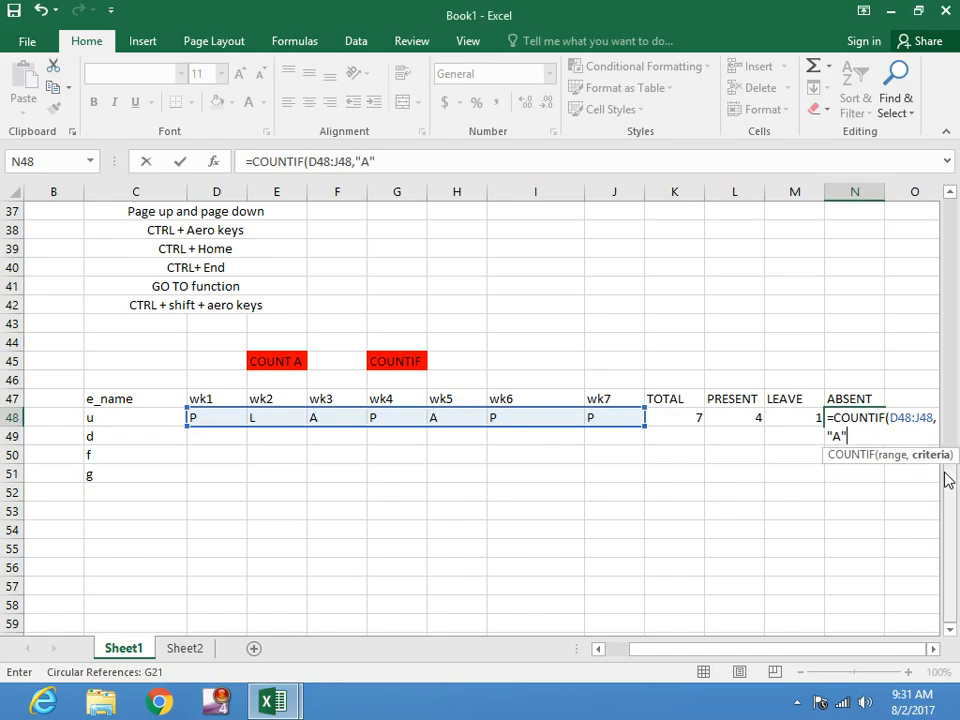
{"action": "key", "text": "Return"}
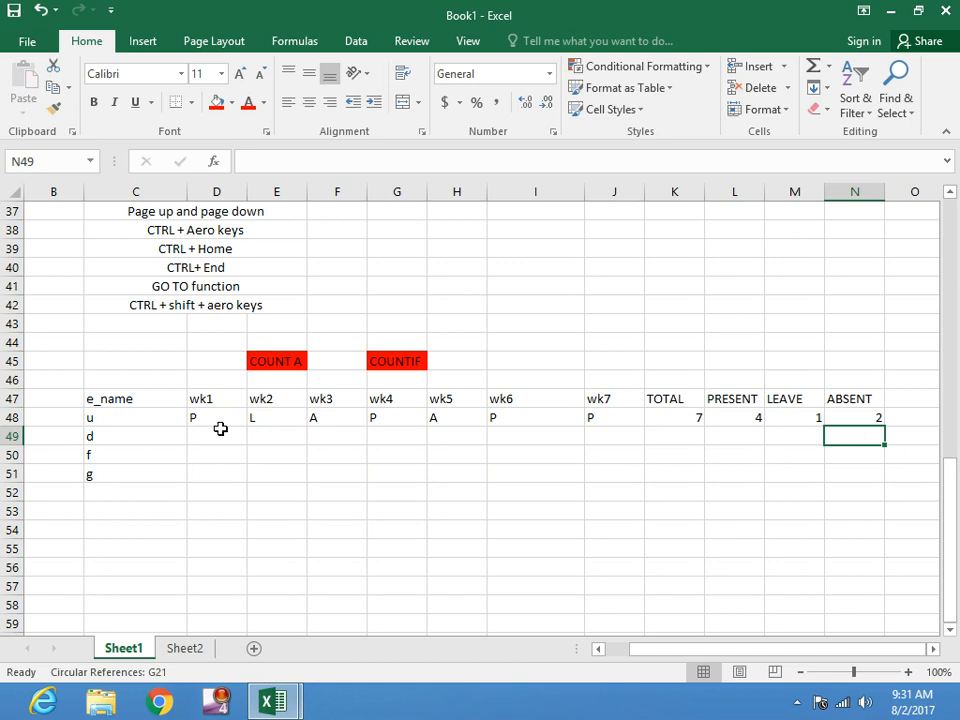
Check the wk3 and wk5 entries in row 48 against the ABSENT count, and review the topic list at the sheet's start
{"action": "left_click", "coordinate": [329, 418]}
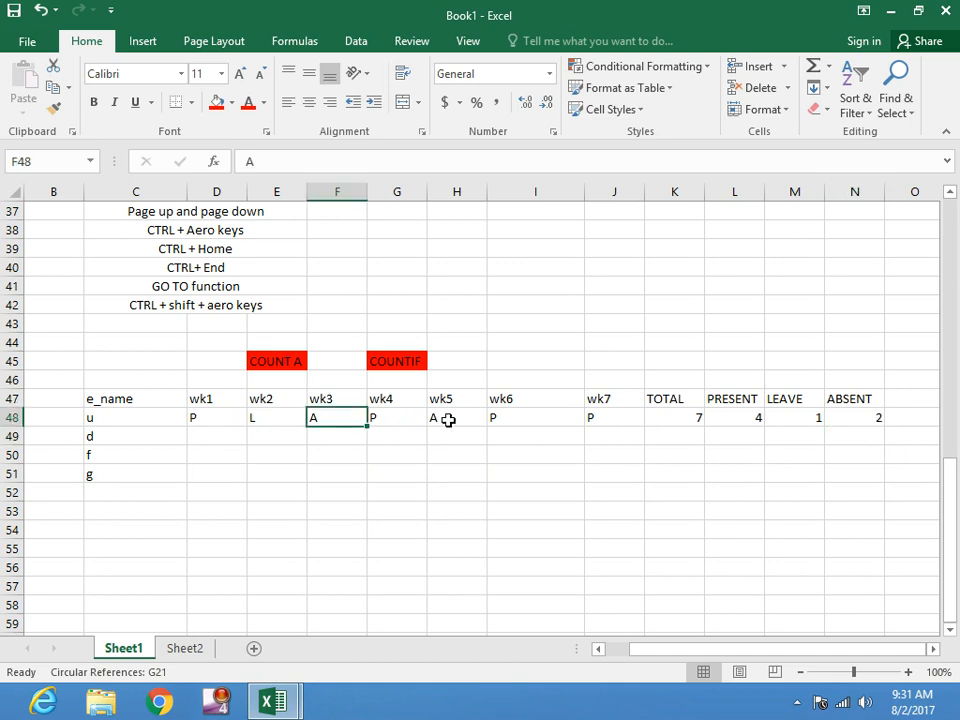
{"action": "left_click", "coordinate": [449, 420]}
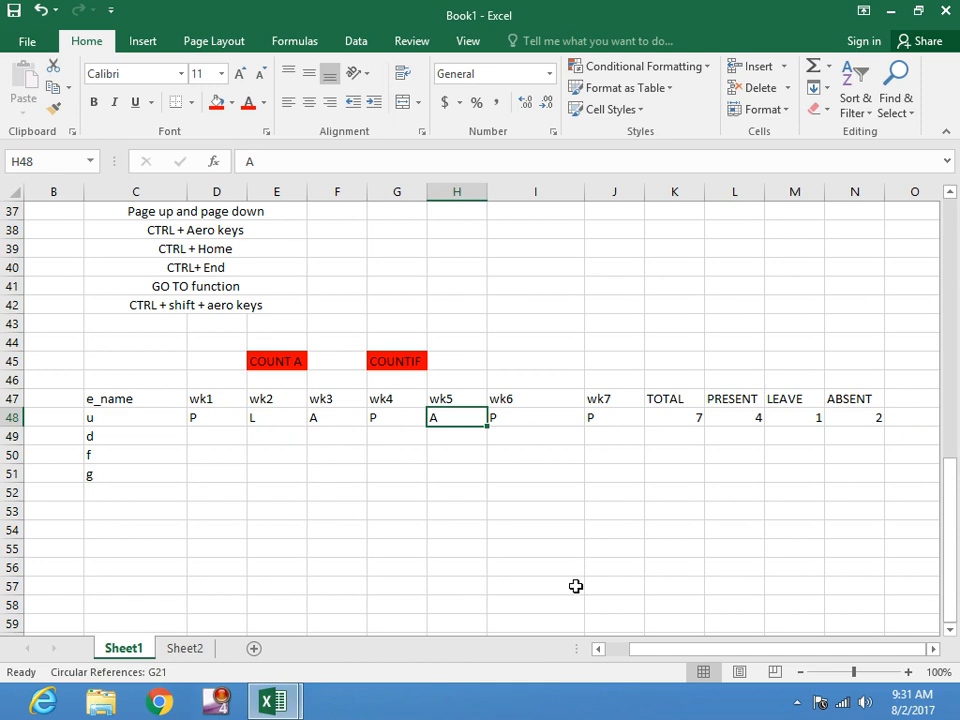
{"action": "scroll", "coordinate": [576, 586], "scroll_direction": "up", "scroll_amount": 8}
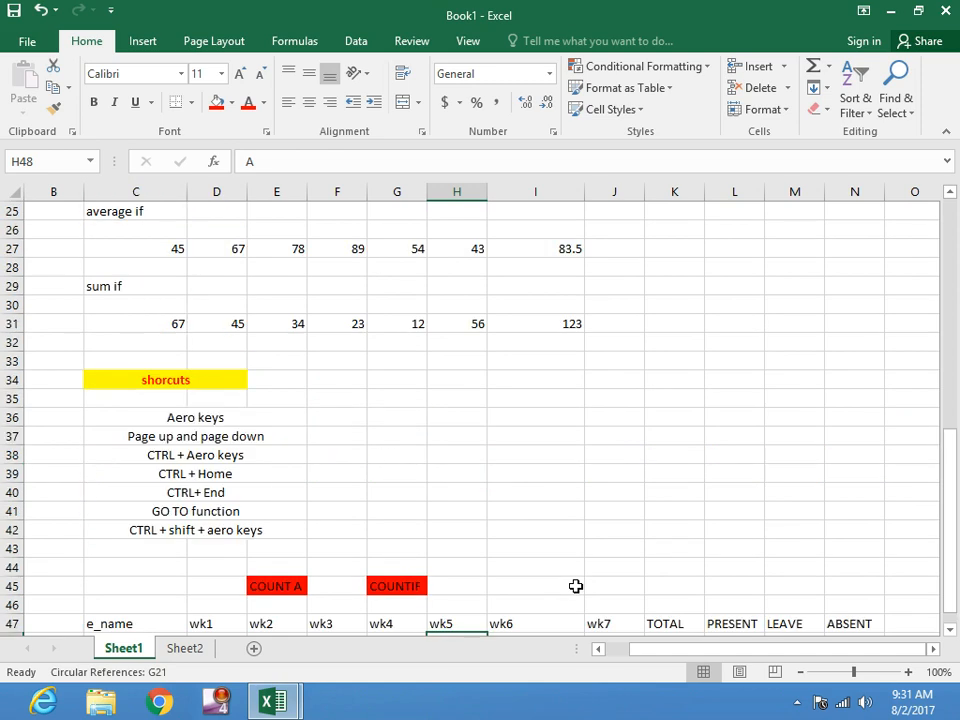
{"action": "scroll", "coordinate": [576, 586], "scroll_direction": "up", "scroll_amount": 4}
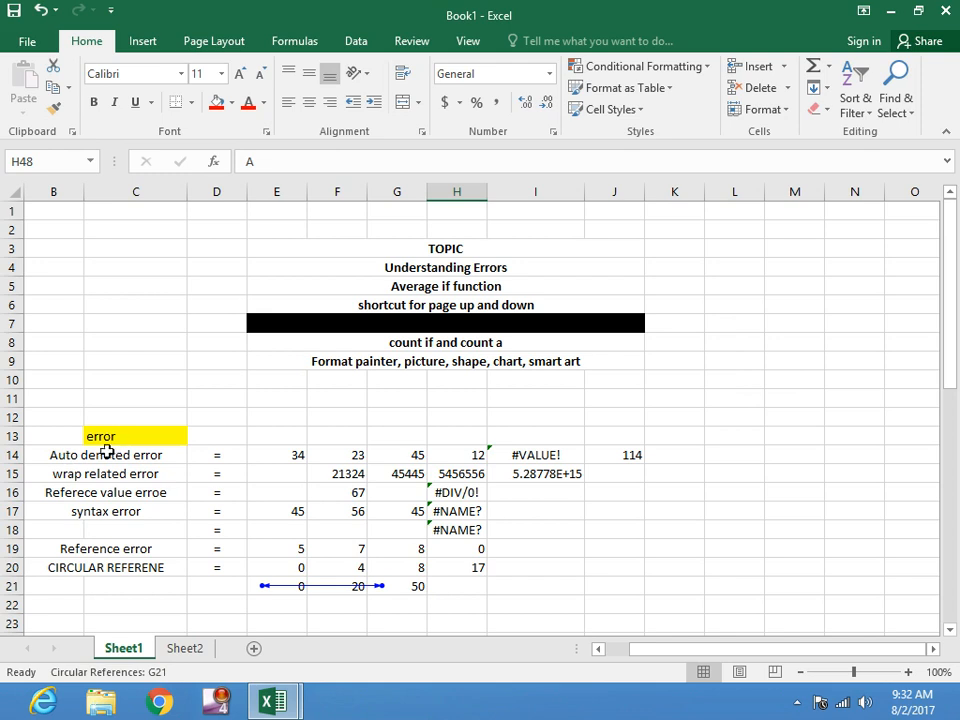
{"action": "left_click", "coordinate": [745, 399]}
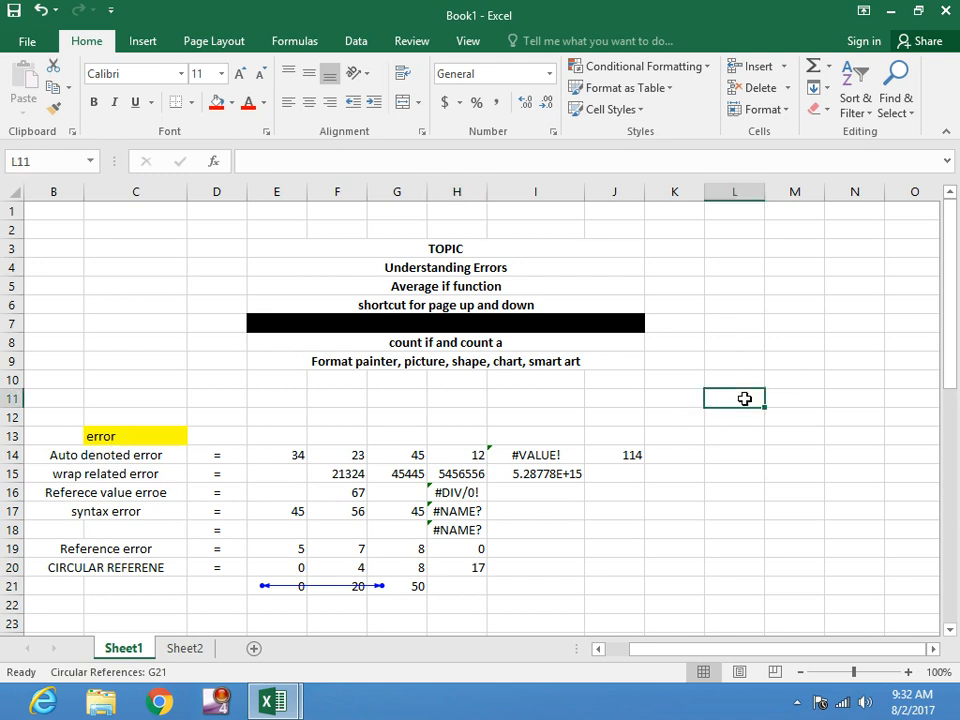
Enter APPLE in L11 and give the cell a red fill with yellow font color
{"action": "type", "text": "APPLE"}
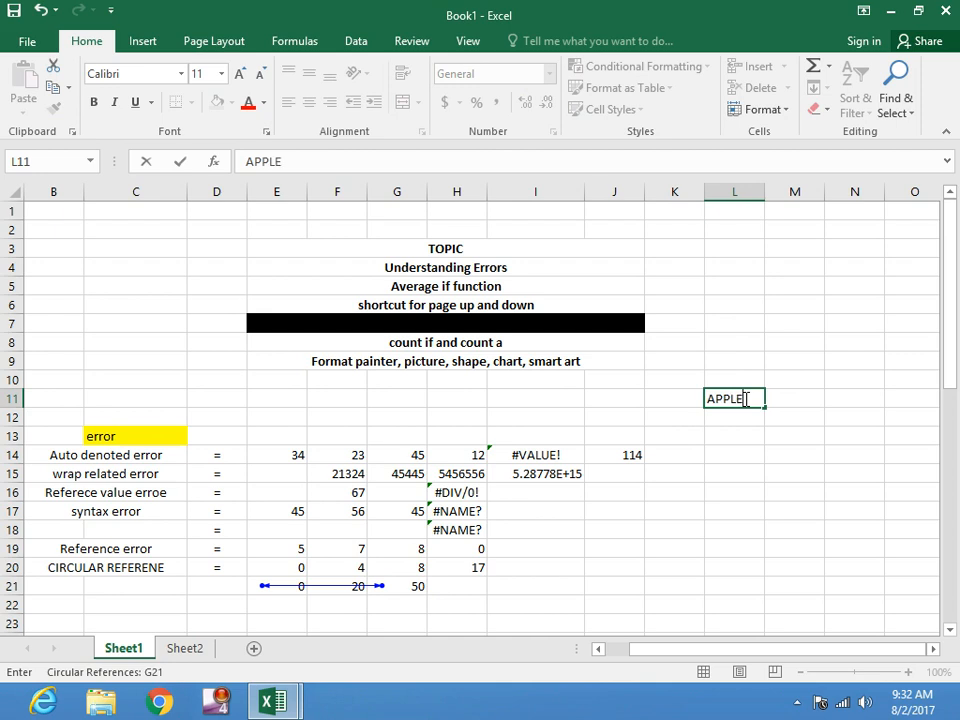
{"action": "key", "text": "Return"}
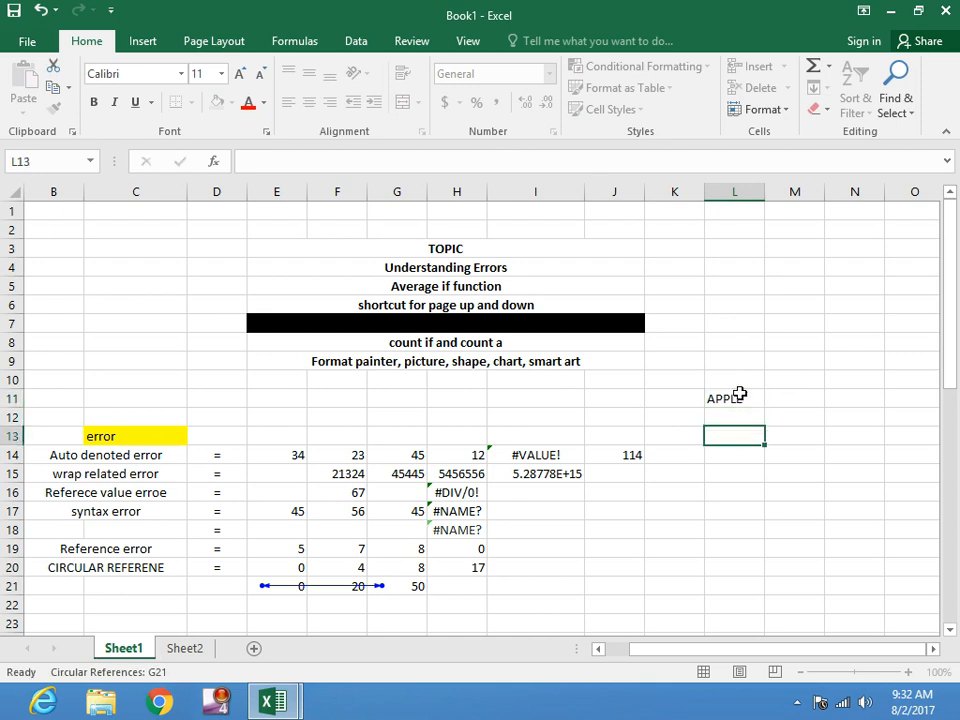
{"action": "left_click", "coordinate": [739, 395]}
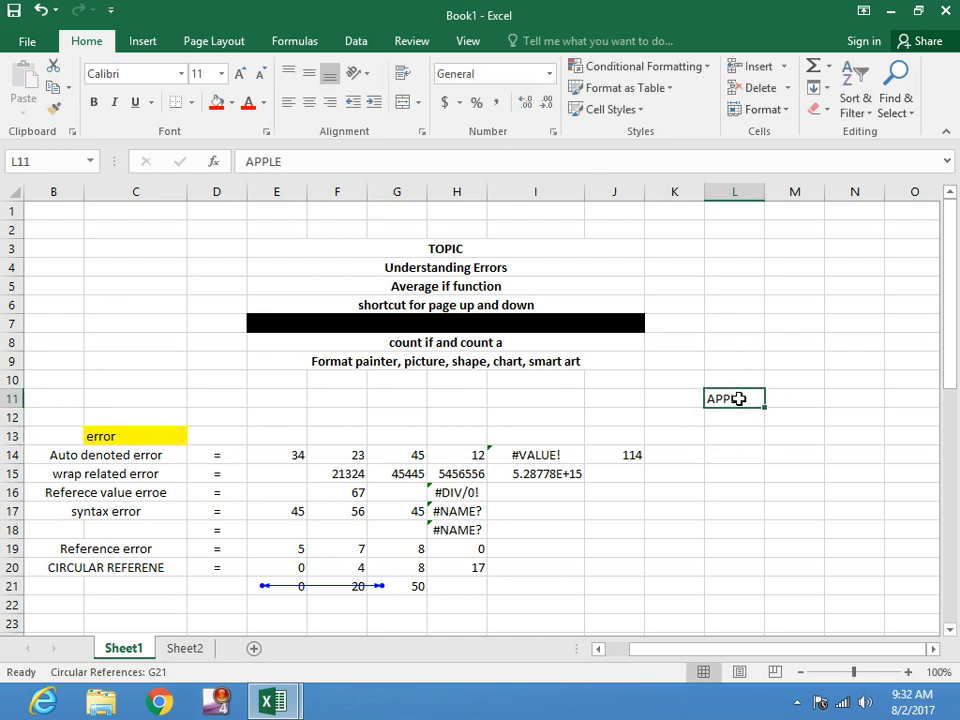
{"action": "left_click", "coordinate": [215, 102]}
{"action": "left_click", "coordinate": [261, 103]}
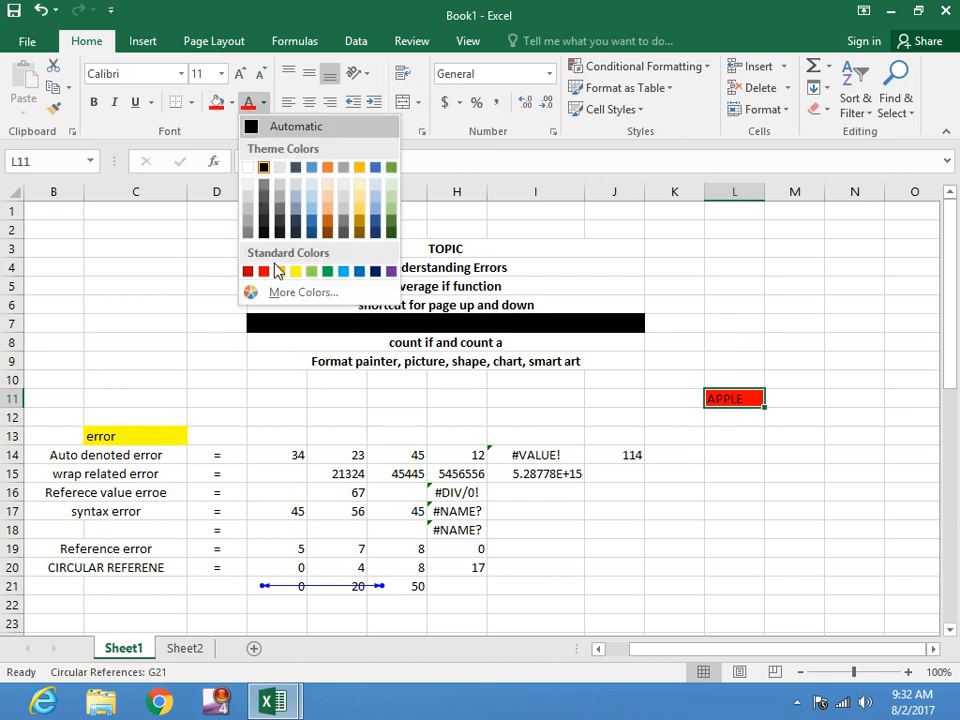
{"action": "left_click", "coordinate": [295, 272]}
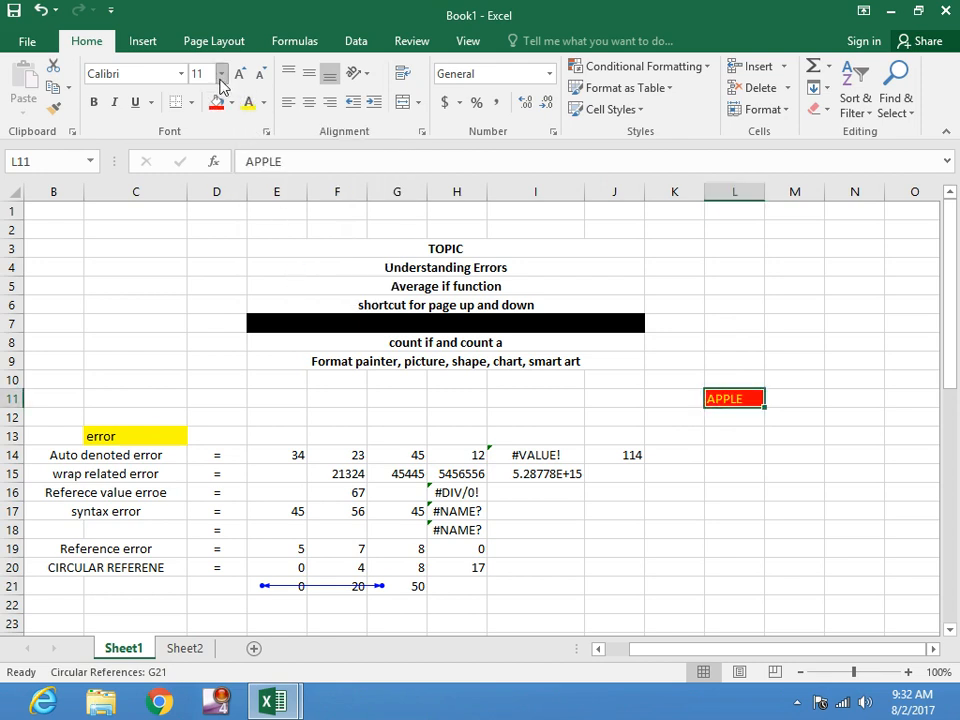
Enlarge the APPLE text in L11 to size 14 and change its font to Aharoni
{"action": "left_click", "coordinate": [239, 74]}
{"action": "left_click", "coordinate": [238, 74]}
{"action": "left_click", "coordinate": [181, 74]}
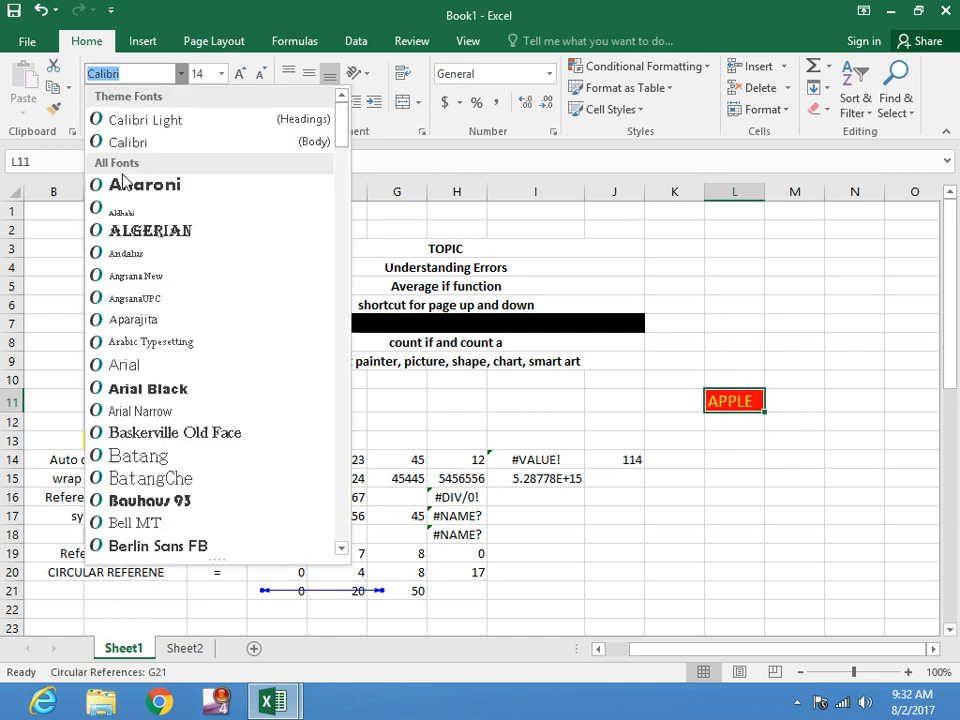
{"action": "left_click", "coordinate": [139, 189]}
{"action": "left_click", "coordinate": [791, 520]}
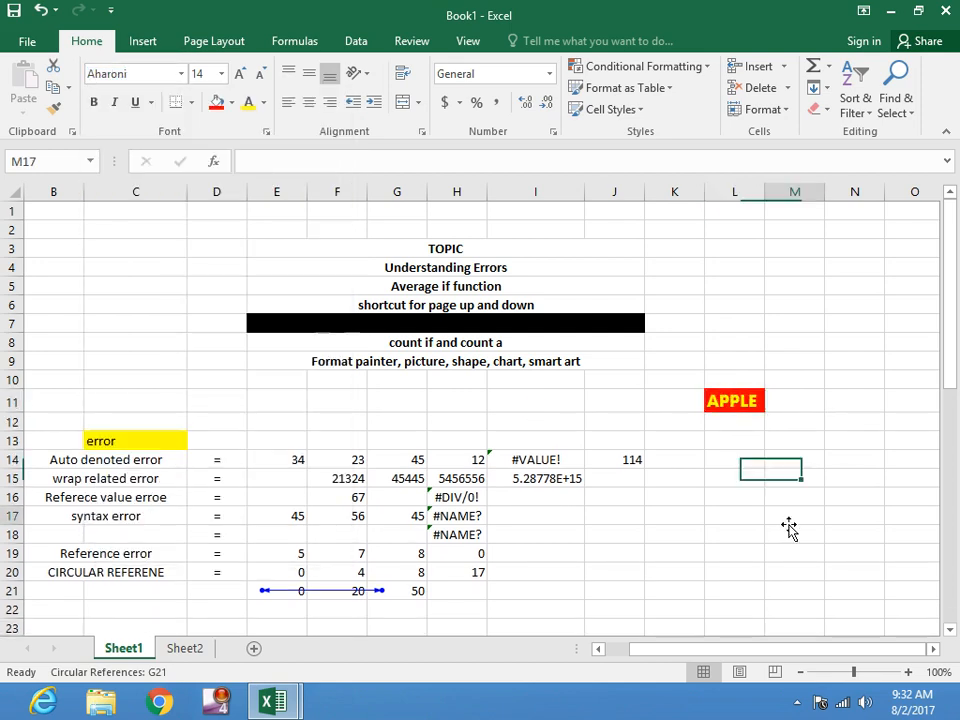
Enter MANGO in L14, below the formatted APPLE cell, as plain text
{"action": "left_click", "coordinate": [738, 460]}
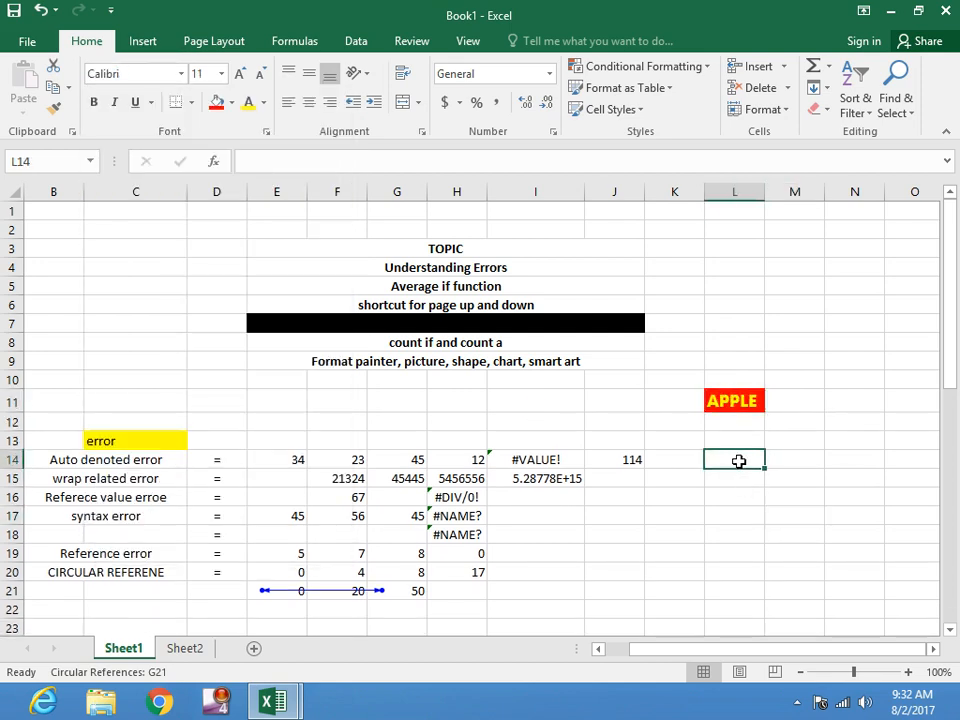
{"action": "type", "text": "MANGO"}
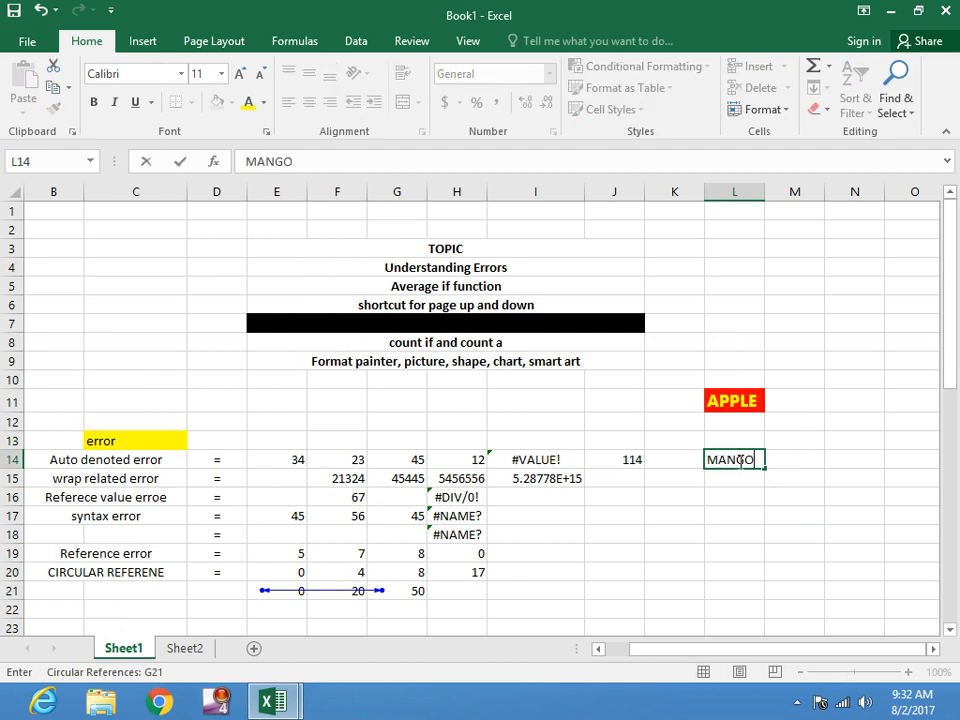
{"action": "left_click", "coordinate": [842, 482]}
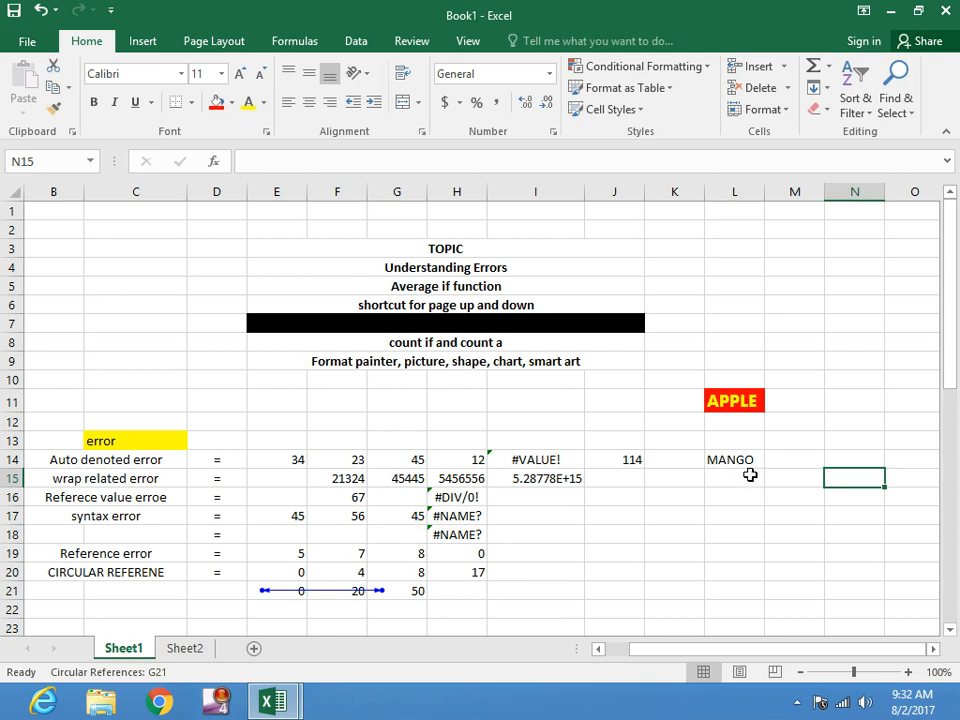
Copy the formatting of APPLE in L11 onto MANGO in L14 with Format Painter, and widen column L to fit the text
{"action": "left_click", "coordinate": [746, 401]}
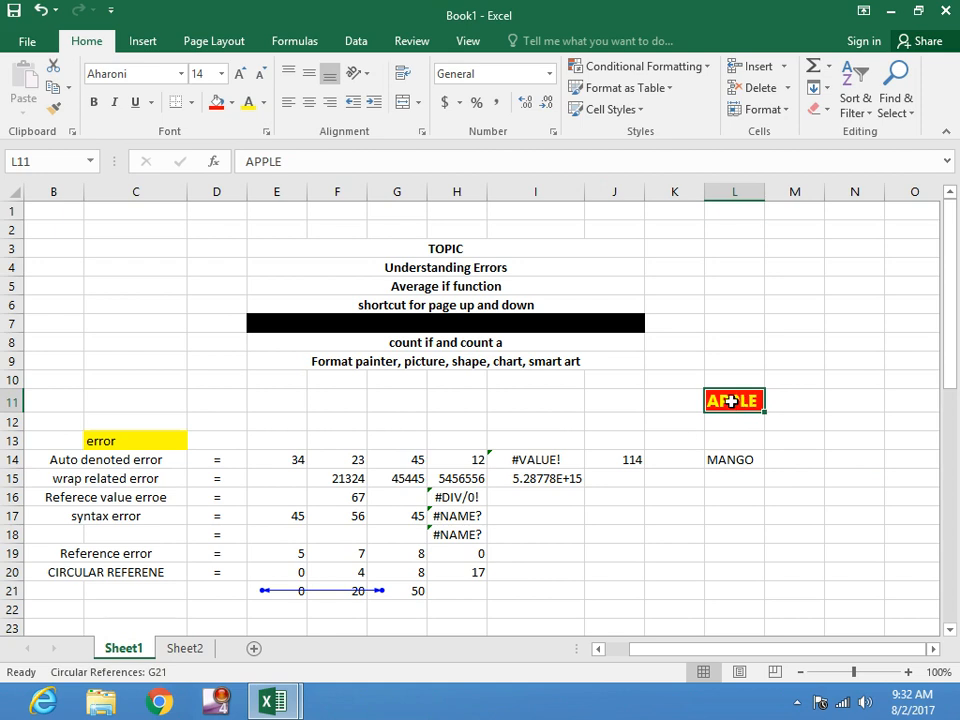
{"action": "left_click", "coordinate": [51, 114]}
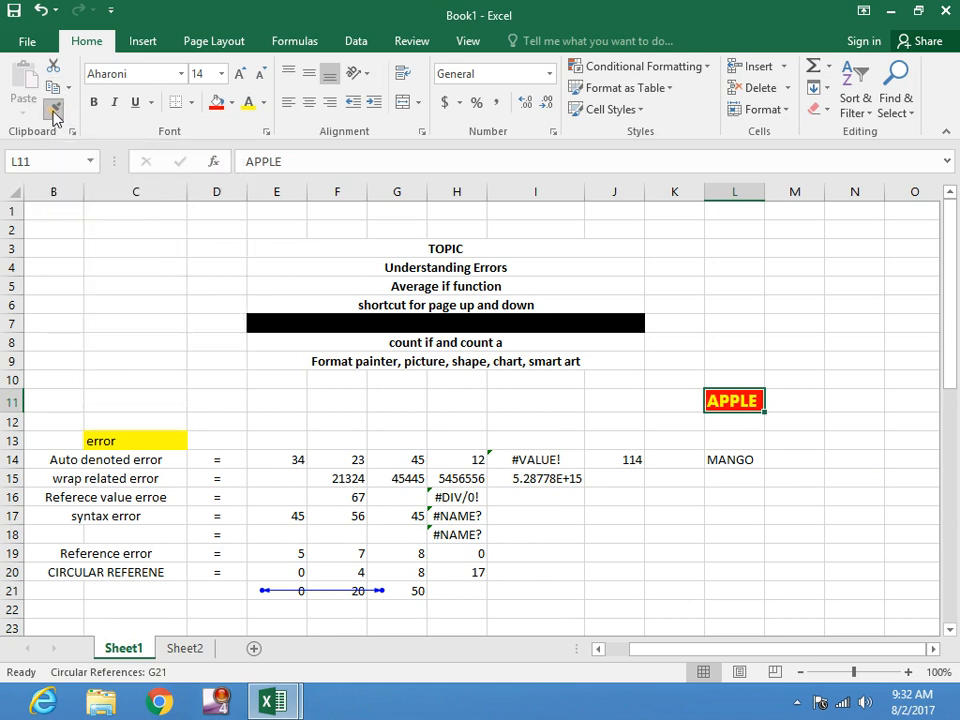
{"action": "left_click", "coordinate": [52, 112]}
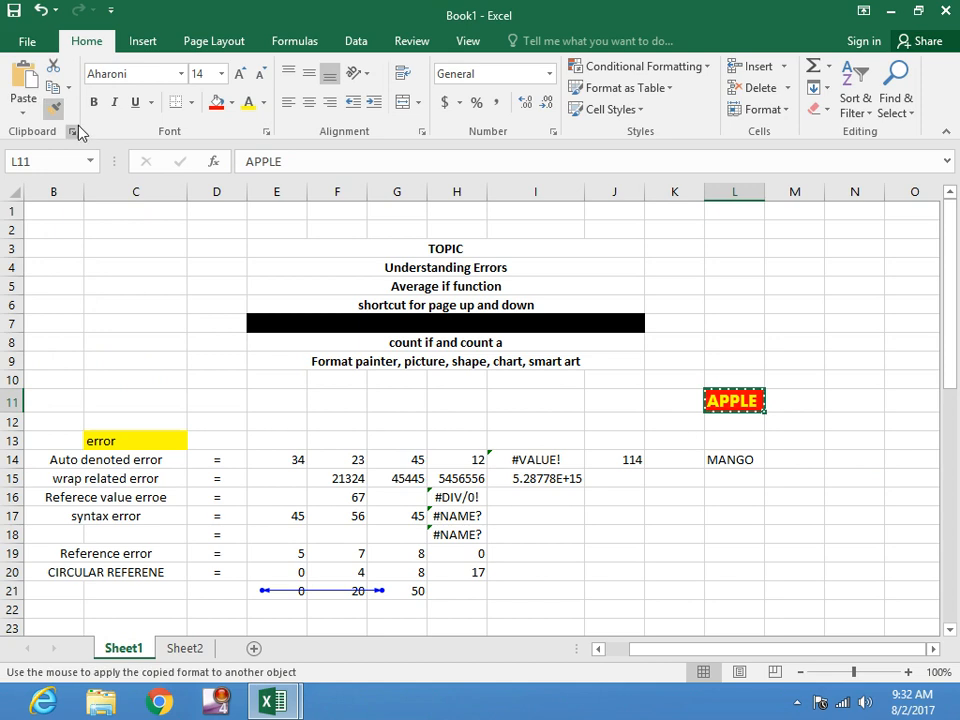
{"action": "left_click", "coordinate": [734, 459]}
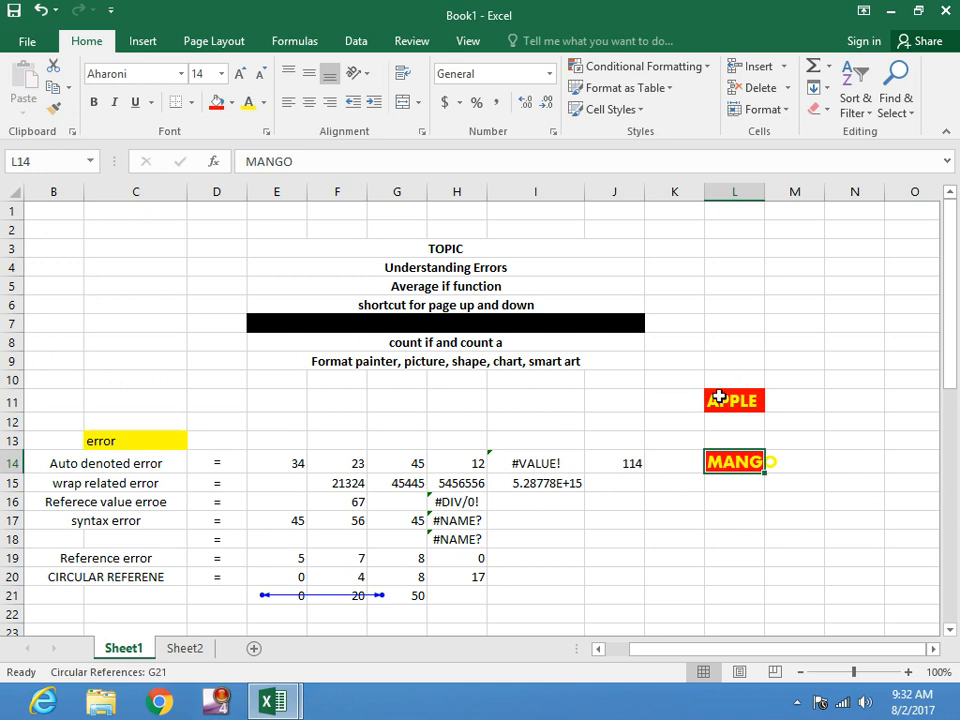
{"action": "left_click_drag", "start_coordinate": [763, 195], "coordinate": [784, 193]}
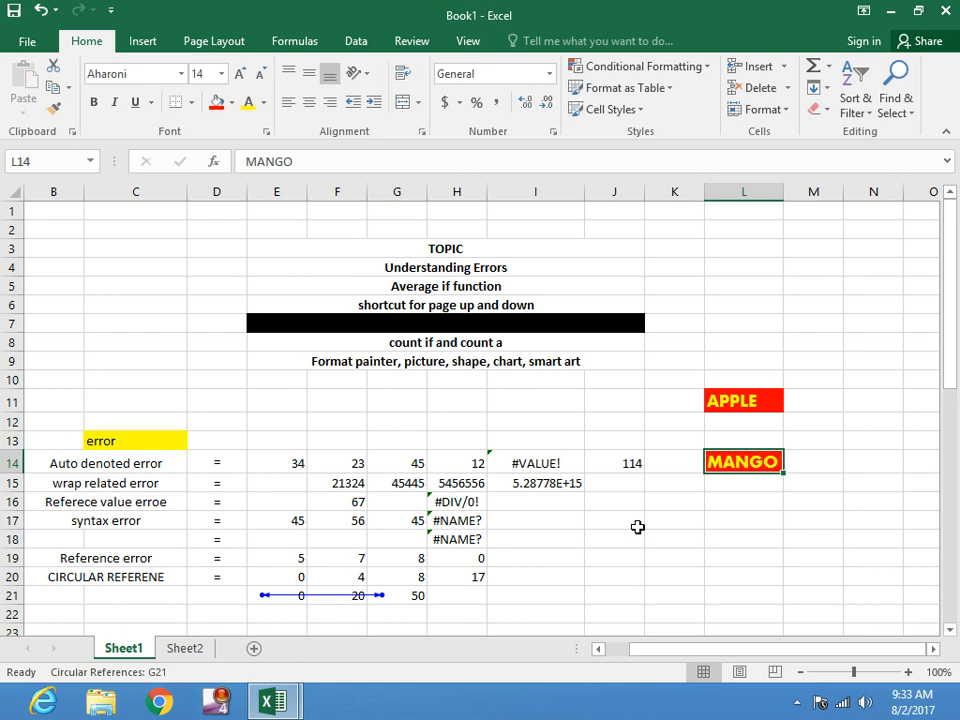
Start inserting a picture from file and browse the Pictures and Documents libraries for an image
{"action": "scroll", "coordinate": [639, 525], "scroll_direction": "down", "scroll_amount": 2}
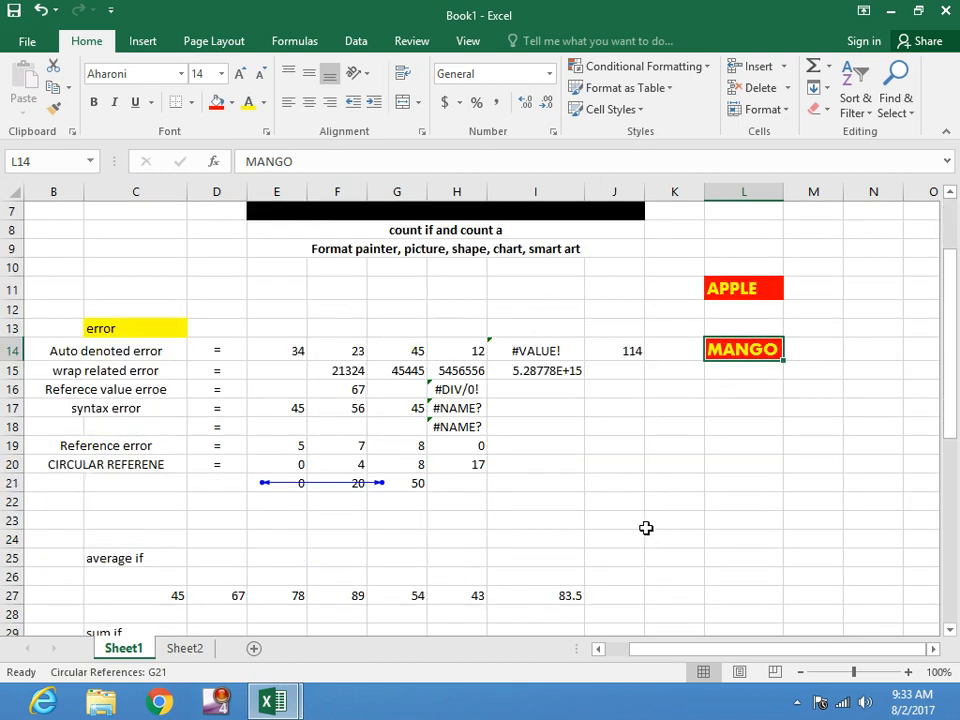
{"action": "left_click", "coordinate": [140, 44]}
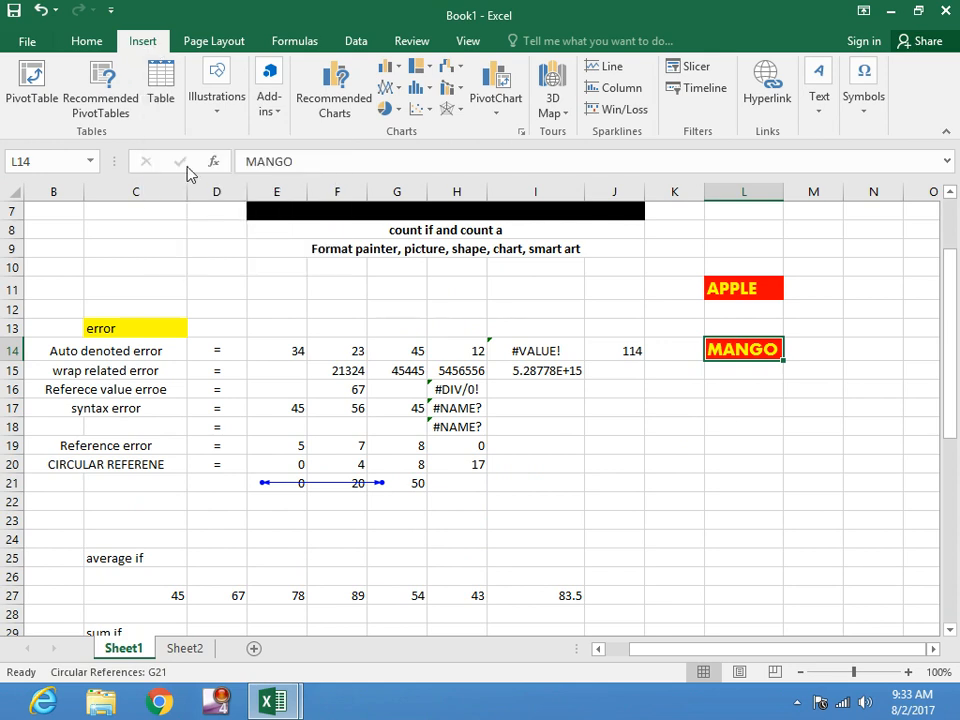
{"action": "left_click", "coordinate": [213, 110]}
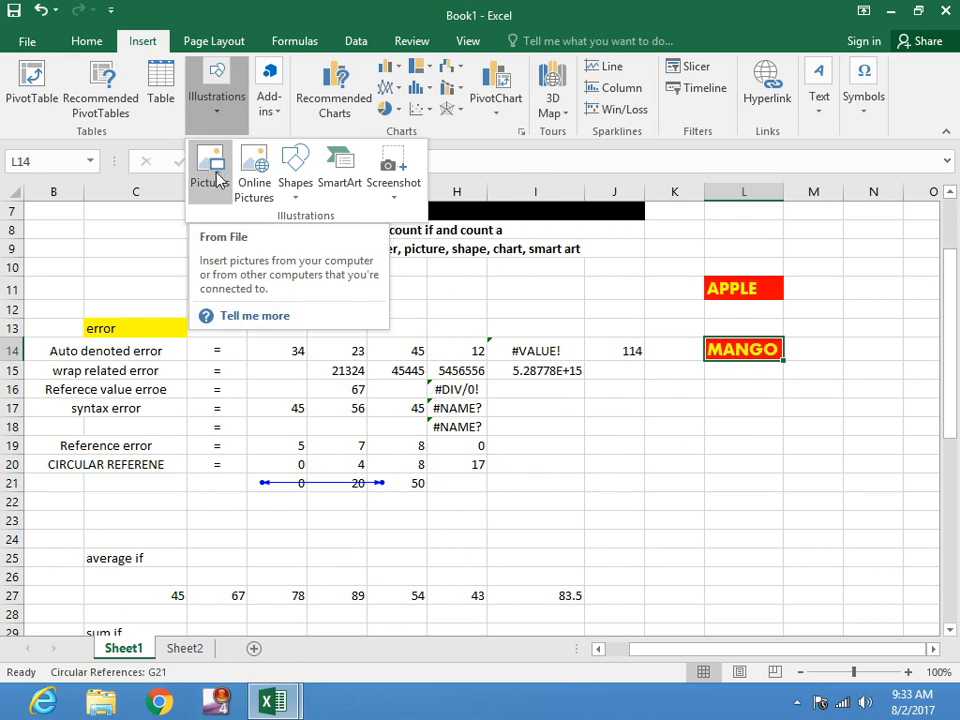
{"action": "left_click", "coordinate": [217, 180]}
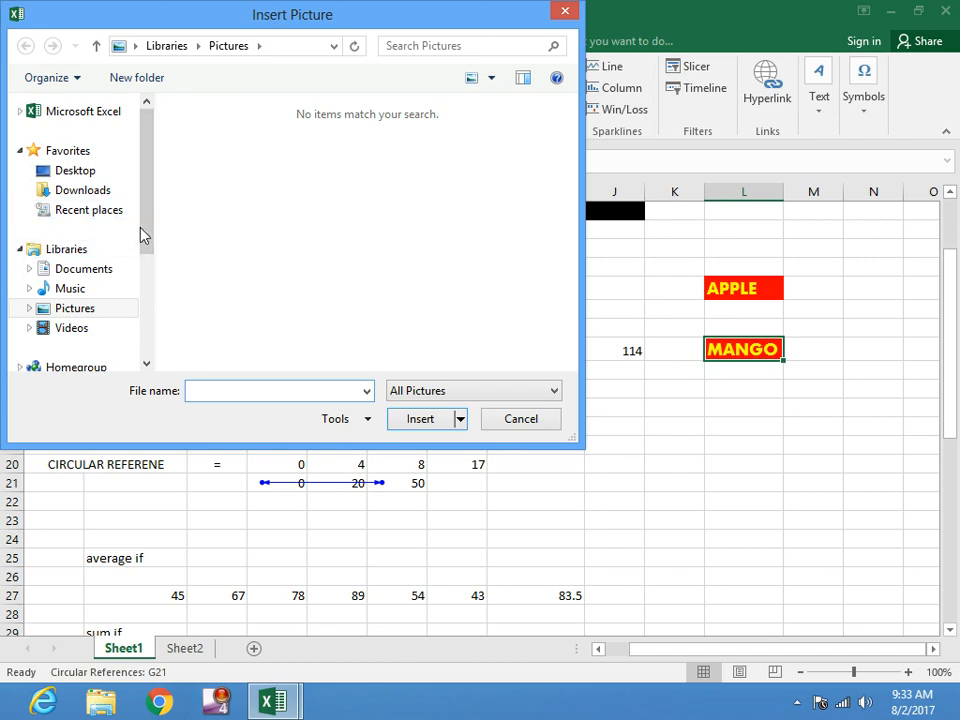
{"action": "left_click_drag", "start_coordinate": [145, 238], "coordinate": [146, 245]}
{"action": "left_click", "coordinate": [77, 280]}
{"action": "left_click", "coordinate": [64, 245]}
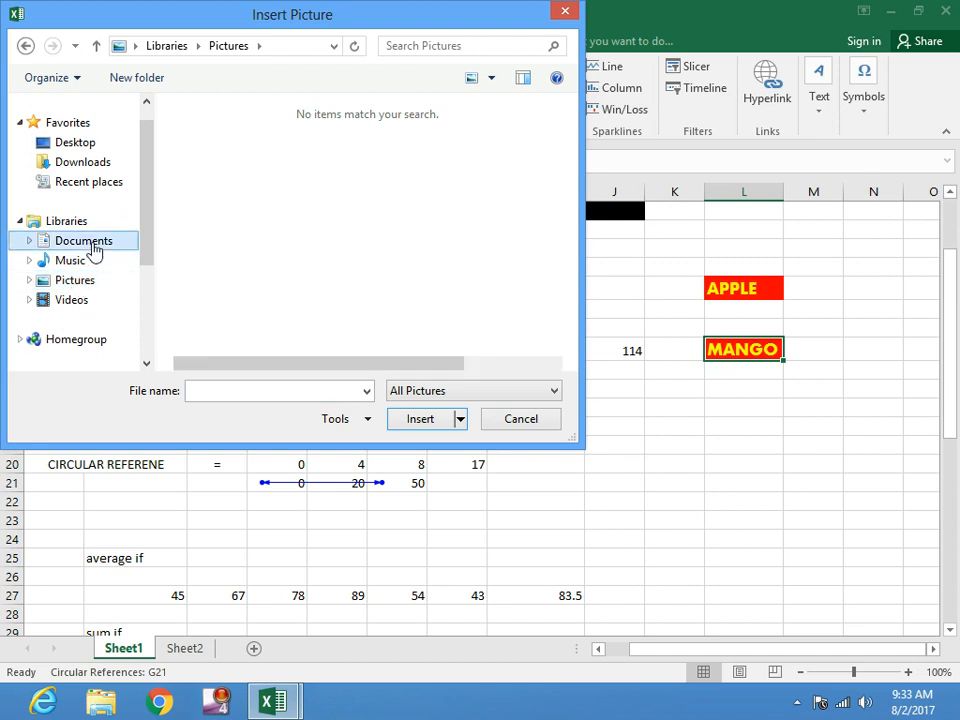
{"action": "left_click_drag", "start_coordinate": [150, 257], "coordinate": [154, 296]}
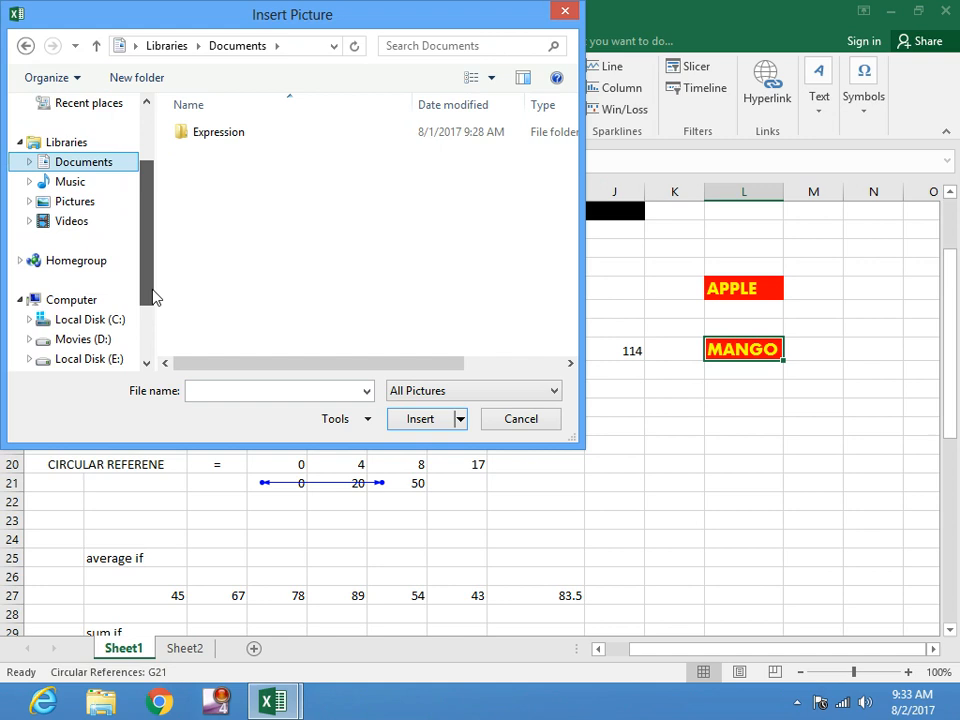
Insert the picture AU-wp4 from Local Disk (E:) into Sheet1
{"action": "left_click", "coordinate": [78, 302]}
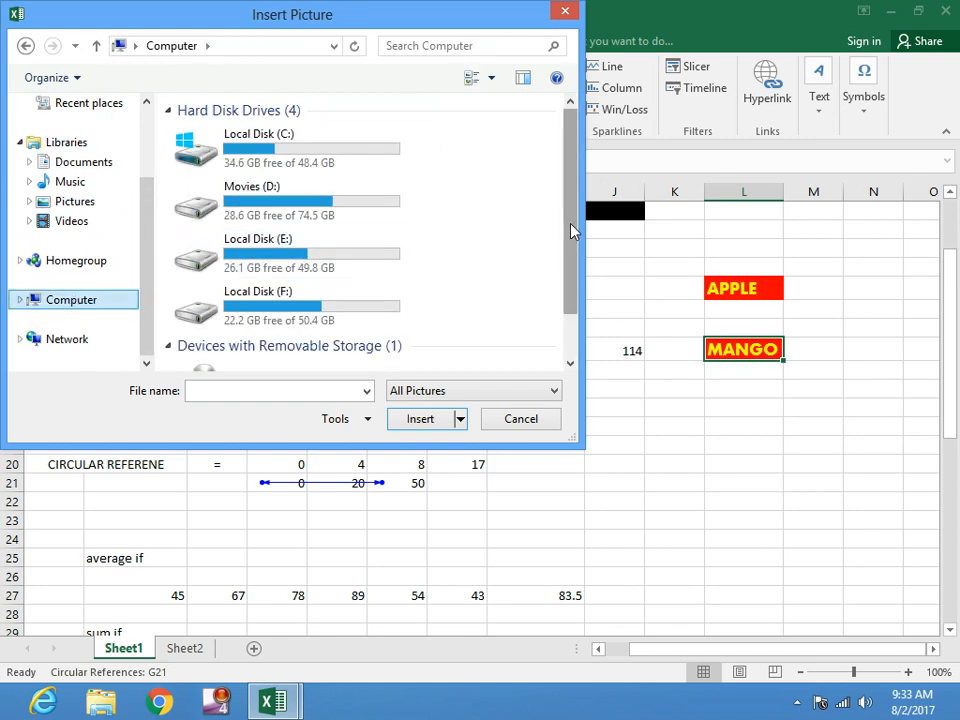
{"action": "scroll", "coordinate": [572, 229], "scroll_direction": "down", "scroll_amount": 1}
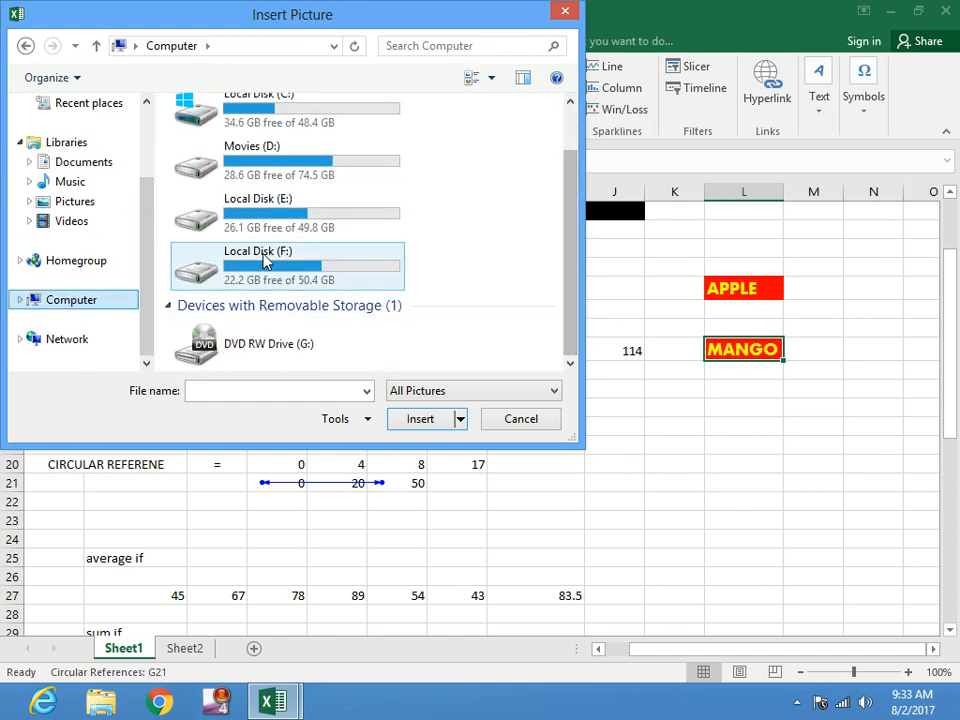
{"action": "double_click", "coordinate": [189, 221]}
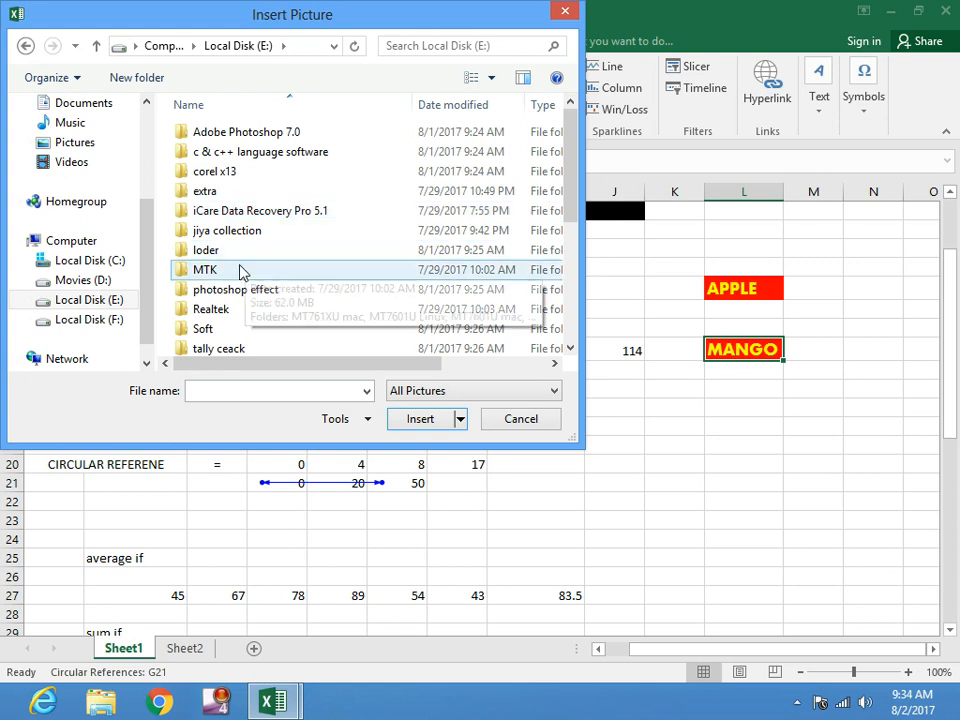
{"action": "scroll", "coordinate": [255, 294], "scroll_direction": "down", "scroll_amount": 3}
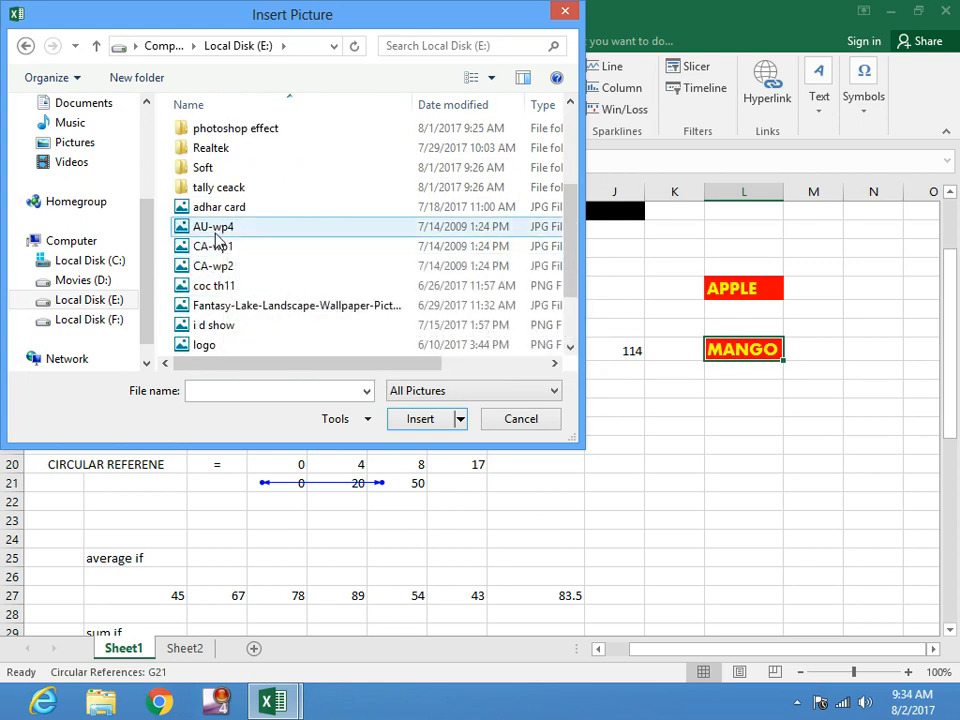
{"action": "left_click", "coordinate": [203, 228]}
{"action": "left_click", "coordinate": [418, 420]}
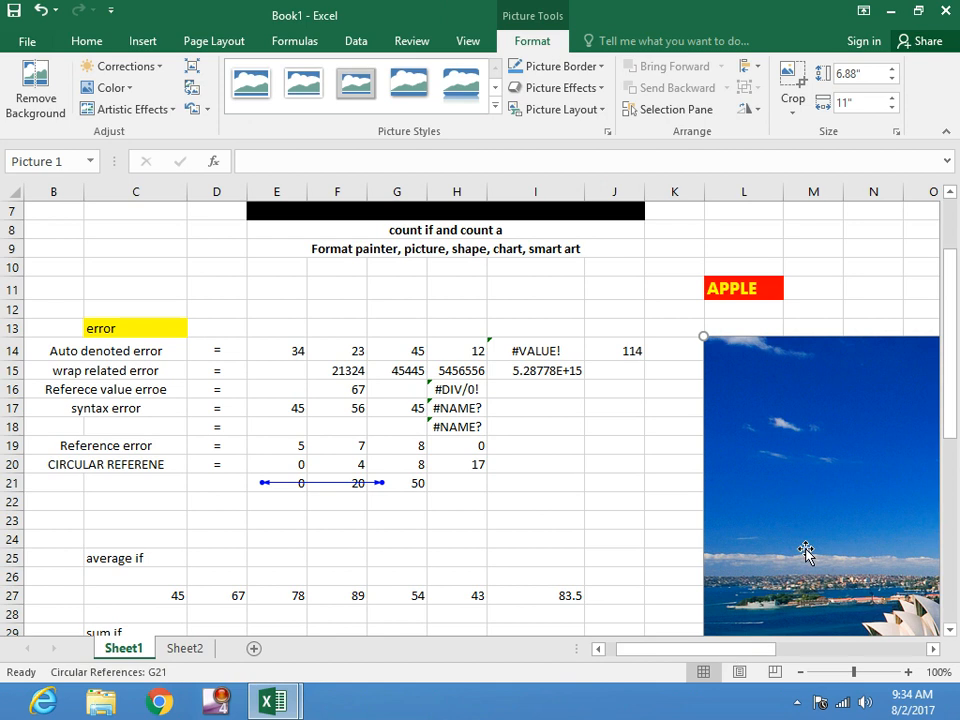
Shrink the harbour picture and place it below the MANGO cell, spanning roughly columns J to O and rows 16 to 26
{"action": "left_click_drag", "start_coordinate": [806, 552], "coordinate": [284, 475]}
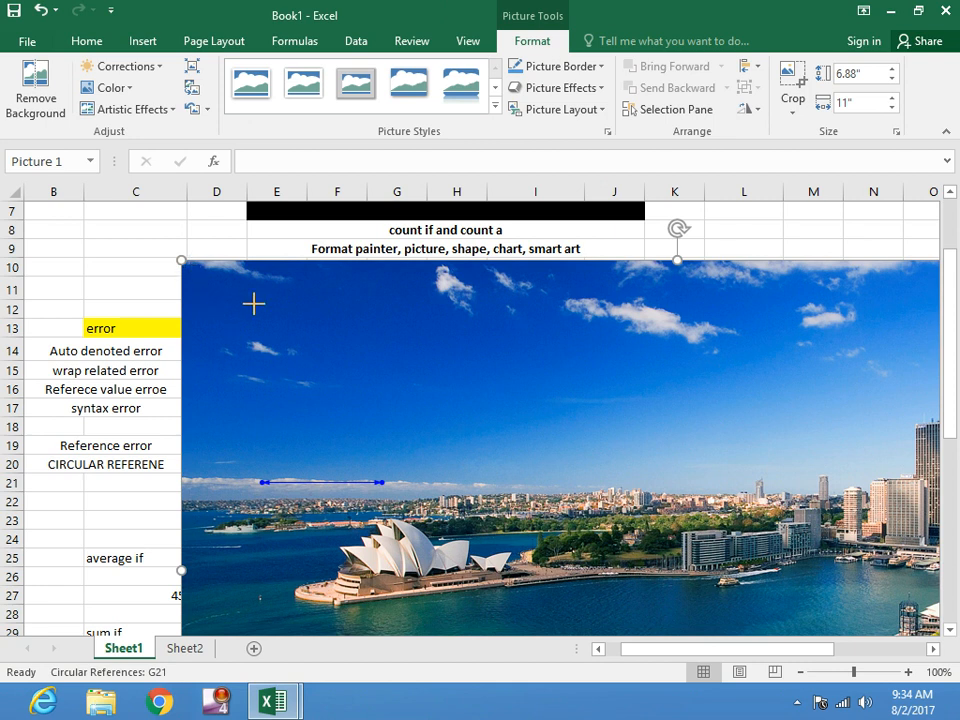
{"action": "left_click_drag", "start_coordinate": [425, 381], "coordinate": [429, 383]}
{"action": "left_click_drag", "start_coordinate": [798, 569], "coordinate": [687, 437]}
{"action": "left_click_drag", "start_coordinate": [810, 648], "coordinate": [915, 650]}
{"action": "left_click_drag", "start_coordinate": [660, 415], "coordinate": [602, 452]}
{"action": "left_click_drag", "start_coordinate": [418, 560], "coordinate": [527, 485]}
{"action": "left_click", "coordinate": [715, 512]}
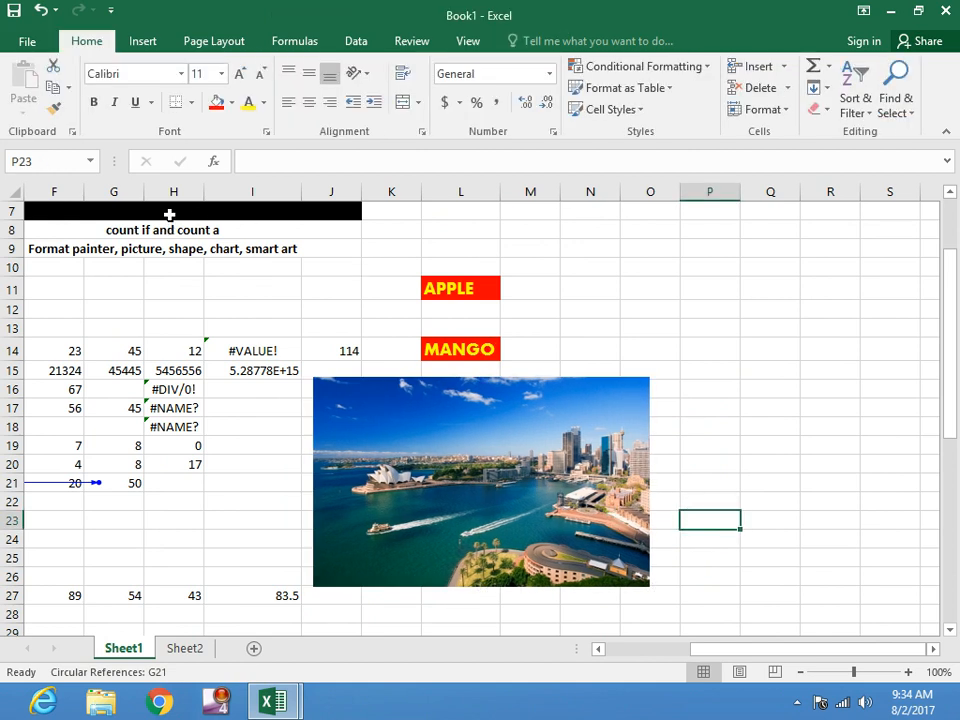
Draw a Sun shape about 2.65" high and 2" wide over columns O to R, beside the harbour picture
{"action": "left_click", "coordinate": [141, 44]}
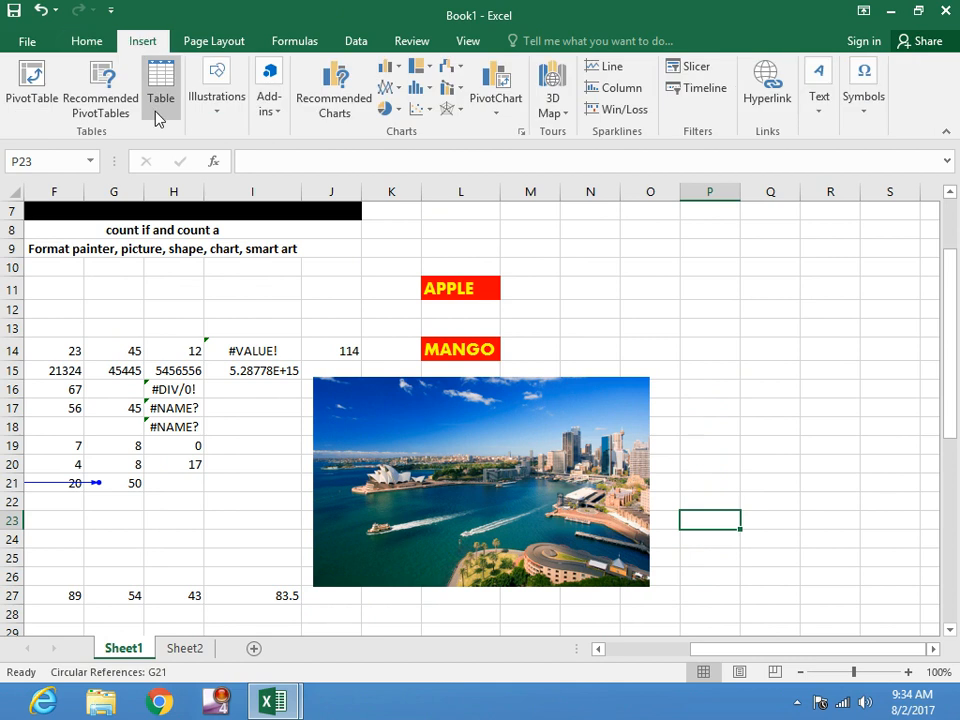
{"action": "left_click", "coordinate": [214, 120]}
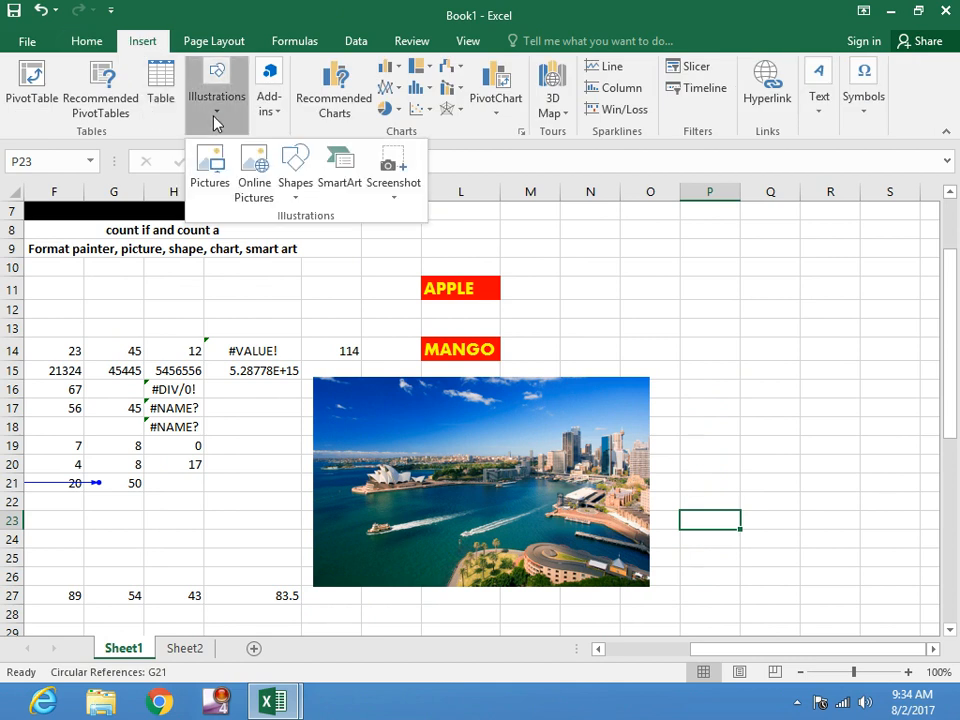
{"action": "left_click", "coordinate": [296, 198]}
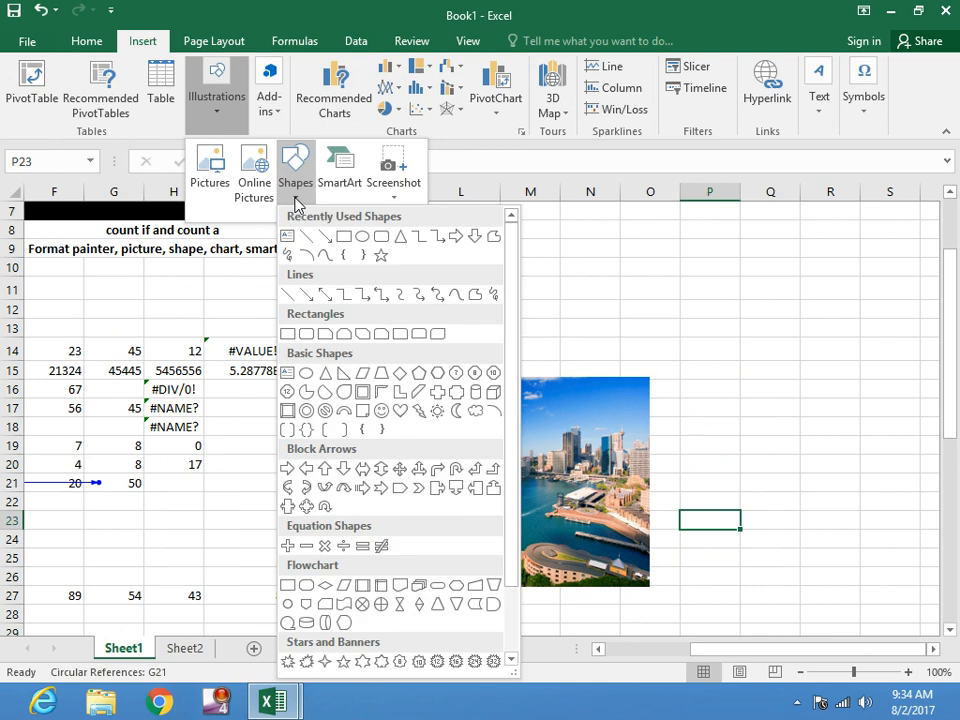
{"action": "left_click", "coordinate": [436, 413]}
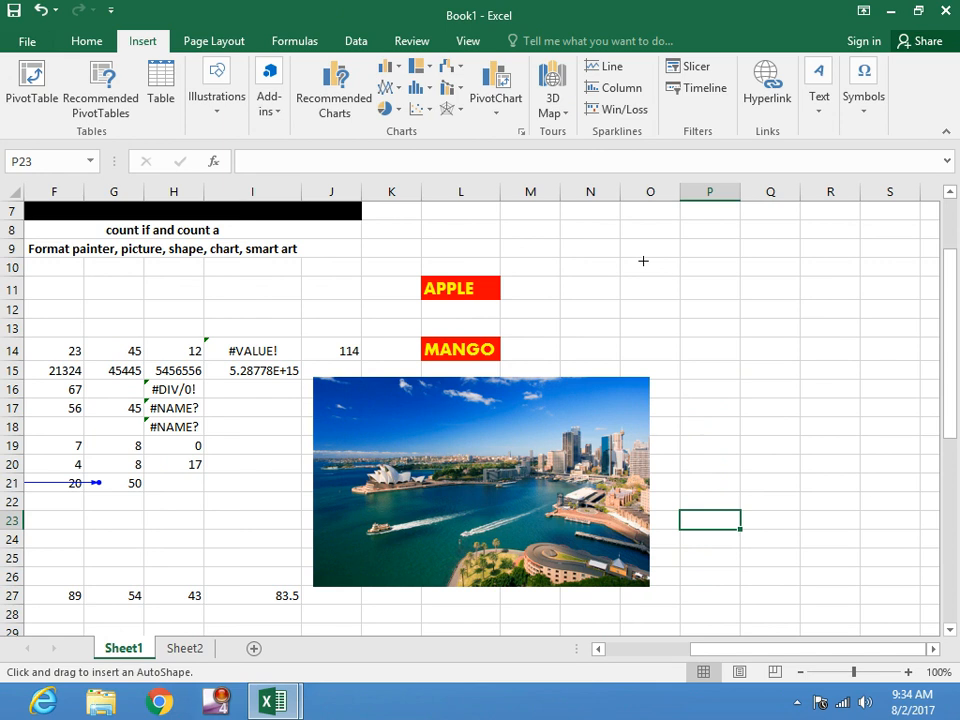
{"action": "left_click_drag", "start_coordinate": [647, 263], "coordinate": [823, 499]}
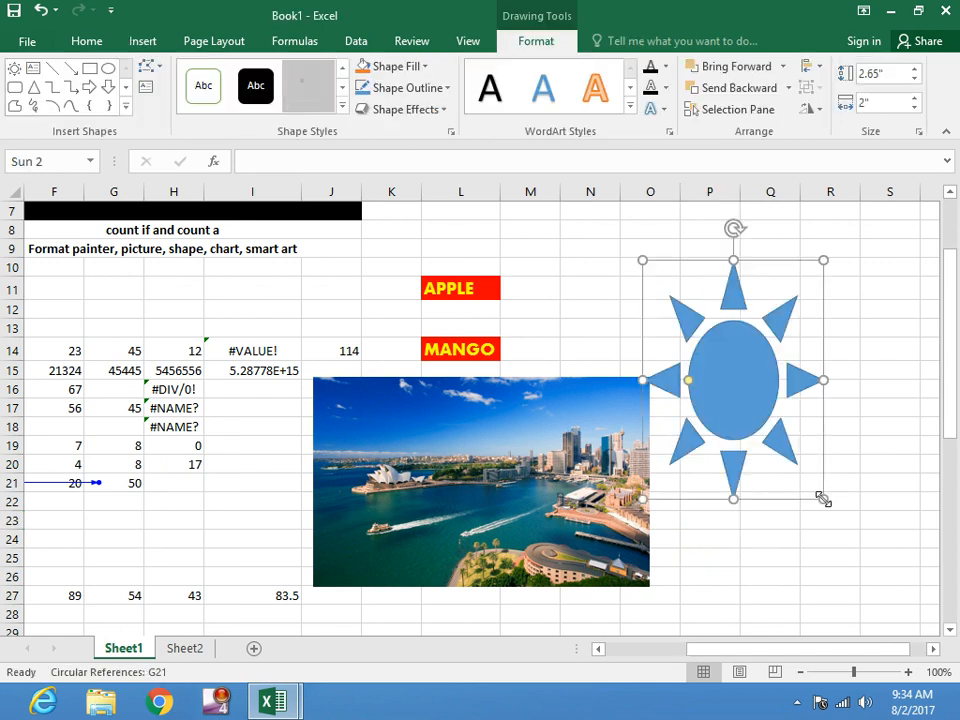
{"action": "left_click", "coordinate": [857, 427]}
Fill the Sun shape with red and give it a dark green outline with a 3 pt weight
{"action": "left_click", "coordinate": [722, 387]}
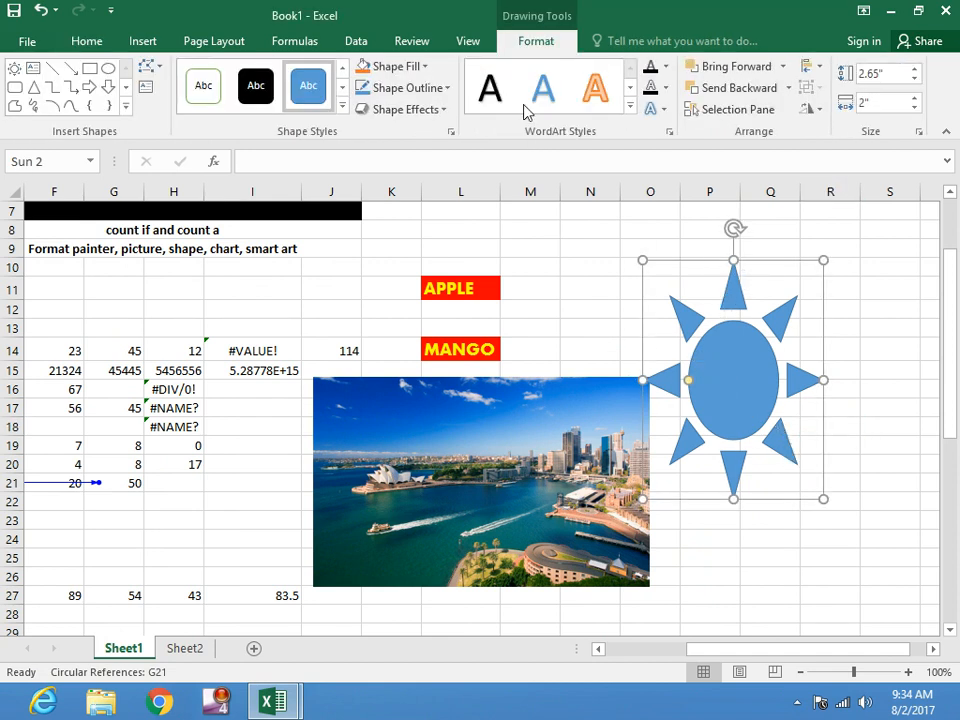
{"action": "left_click", "coordinate": [424, 66]}
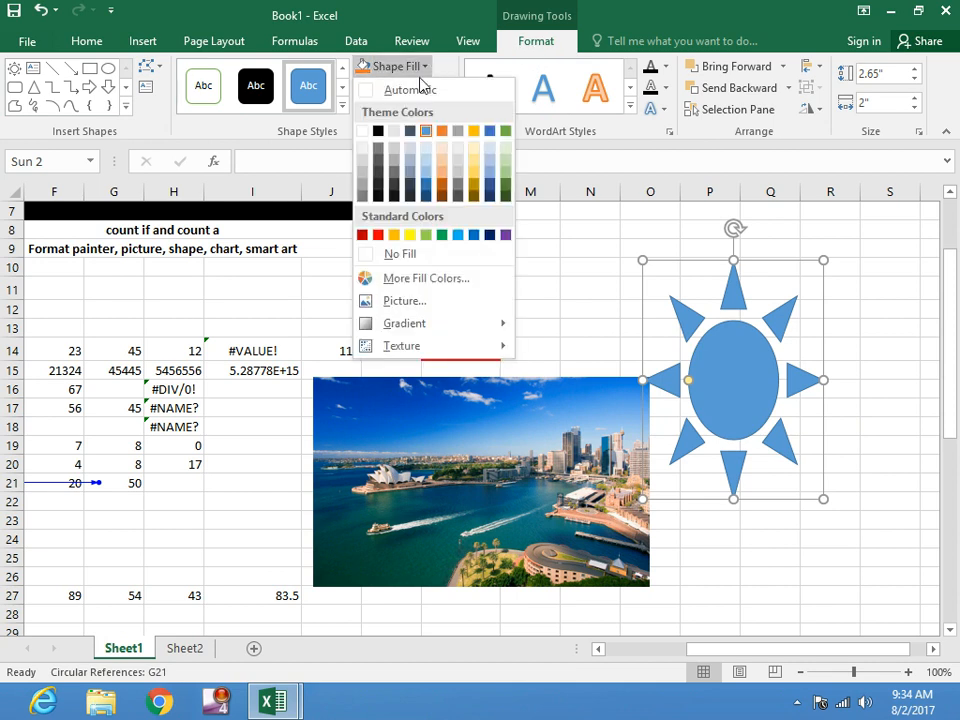
{"action": "left_click", "coordinate": [378, 236]}
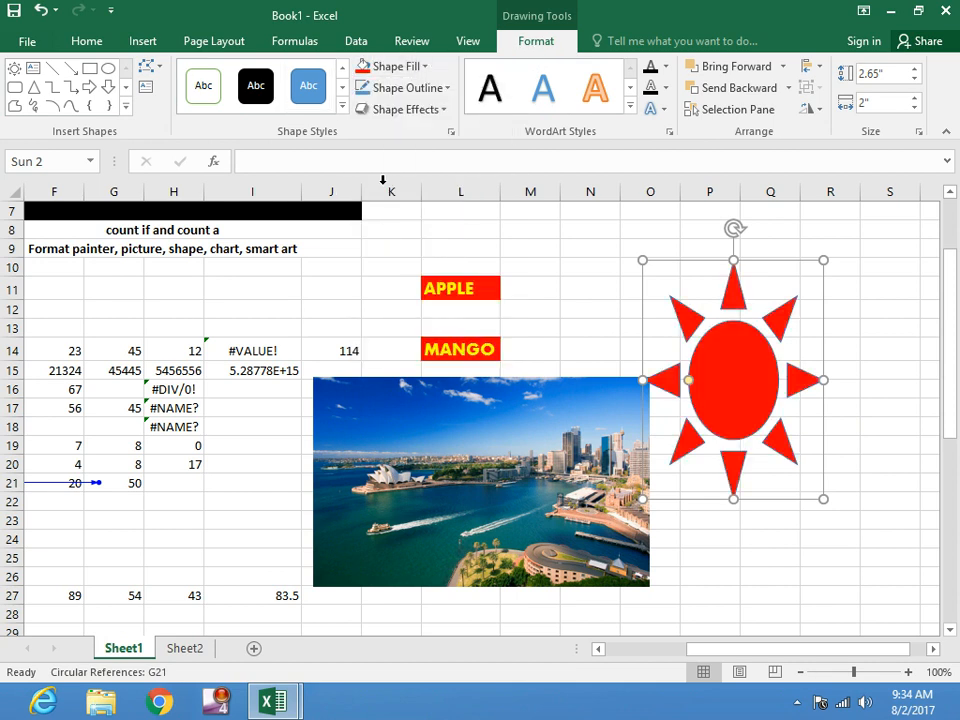
{"action": "left_click", "coordinate": [435, 90]}
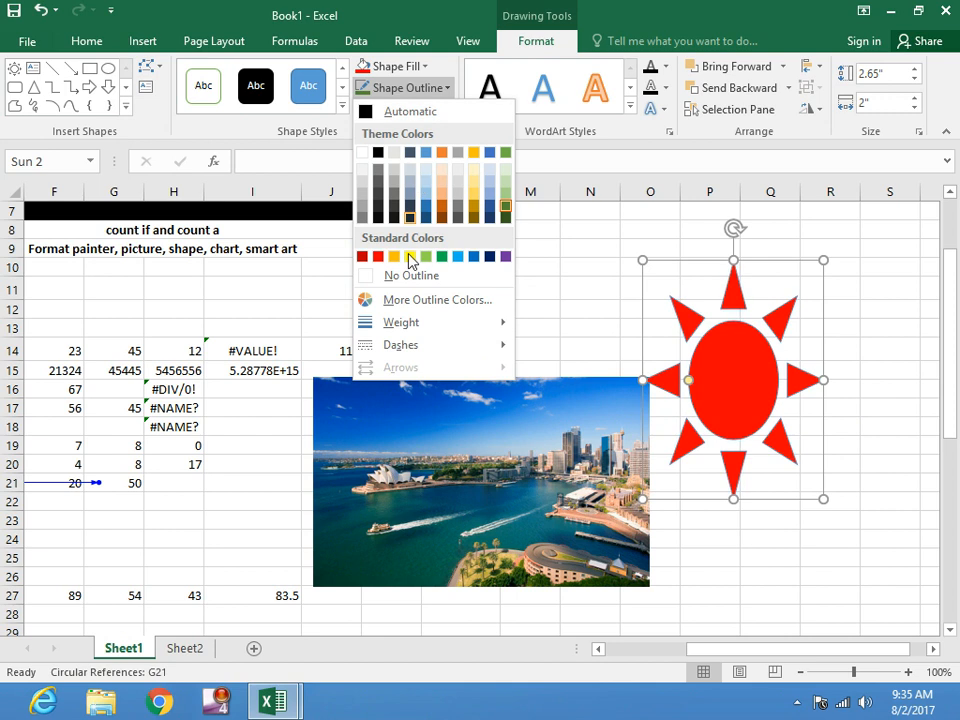
{"action": "mouse_move", "coordinate": [399, 323]}
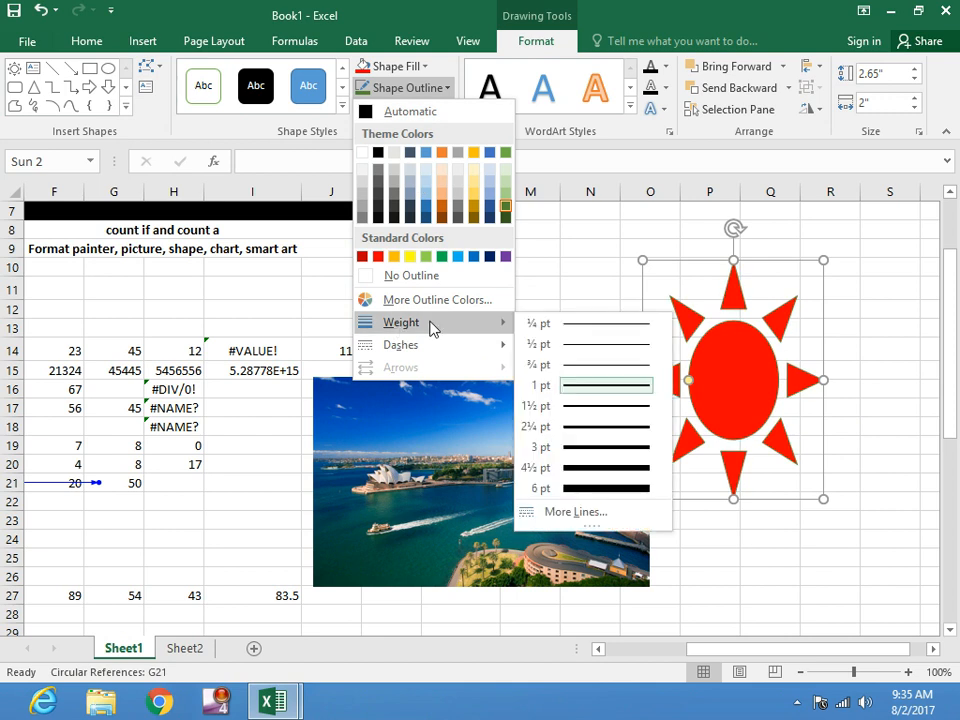
{"action": "left_click", "coordinate": [588, 448]}
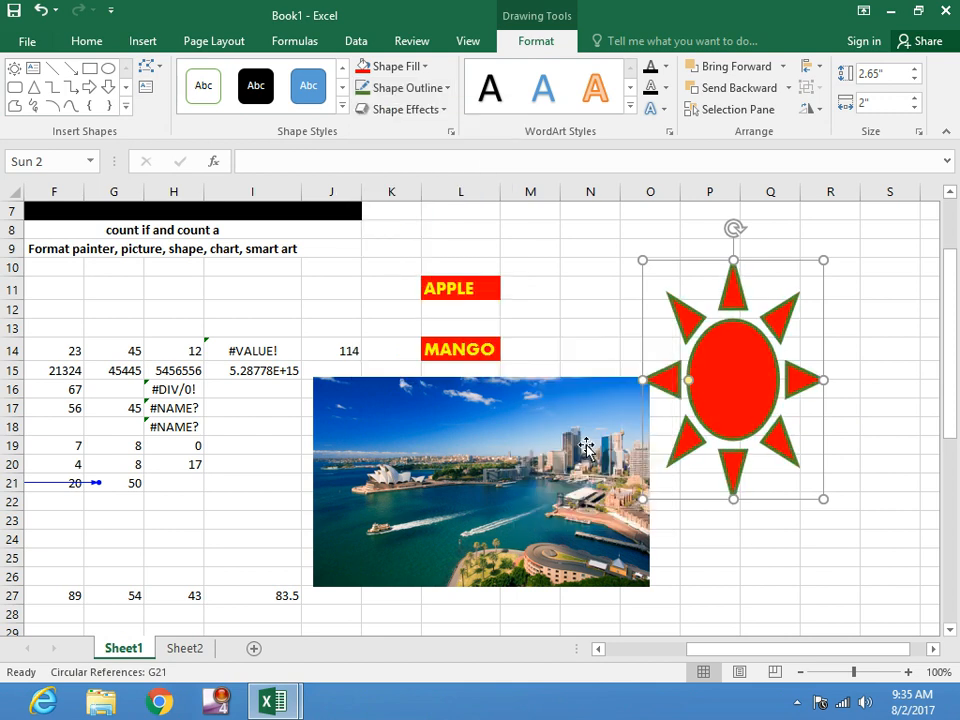
{"action": "left_click", "coordinate": [766, 547]}
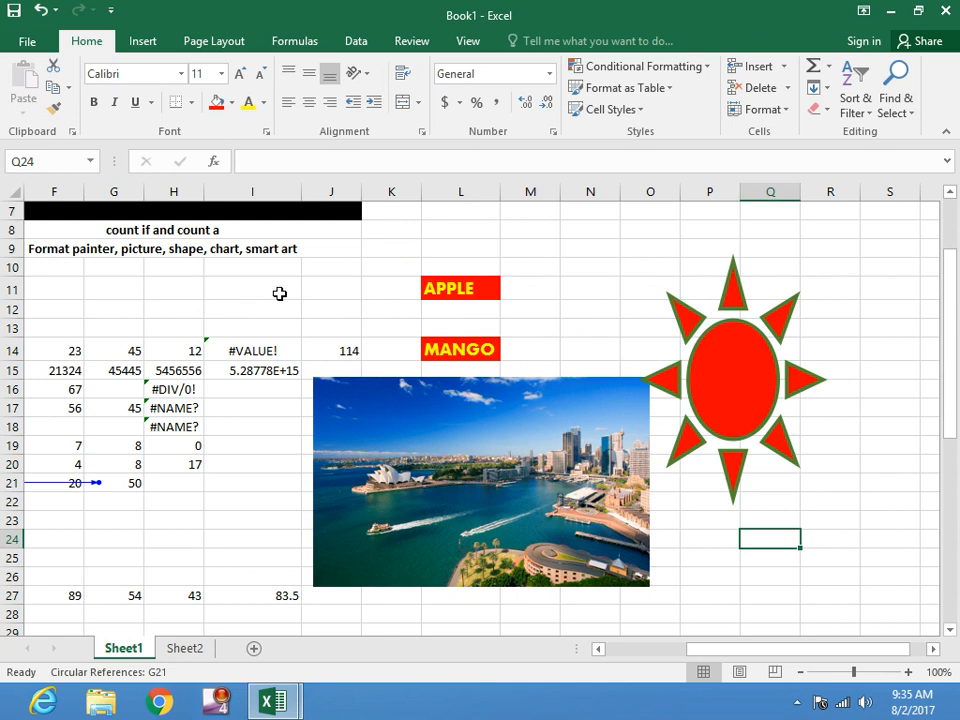
Enter 67, 8 and 8 in cells K36 to M36, below the harbour picture
{"action": "scroll", "coordinate": [280, 294], "scroll_direction": "down", "scroll_amount": 5}
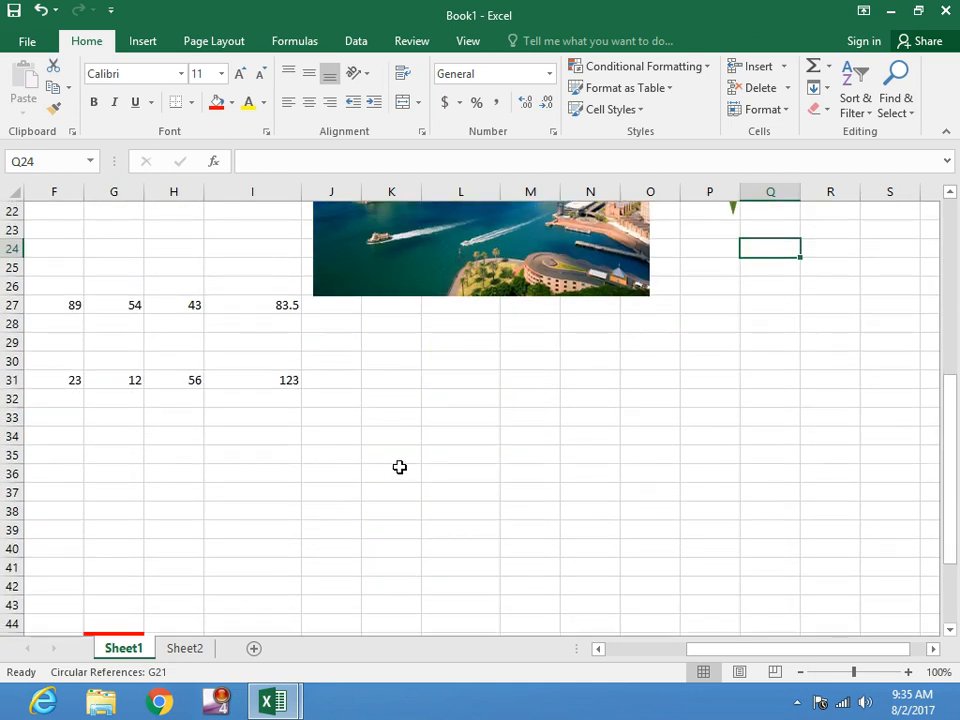
{"action": "left_click", "coordinate": [377, 467]}
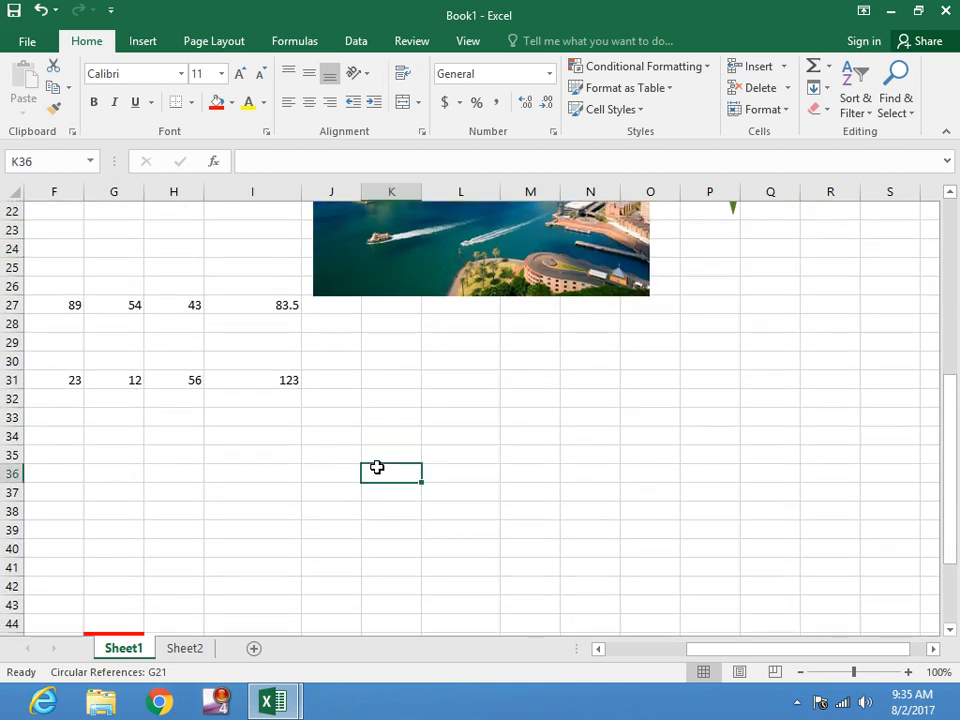
{"action": "type", "text": "67"}
{"action": "key", "text": "Tab"}
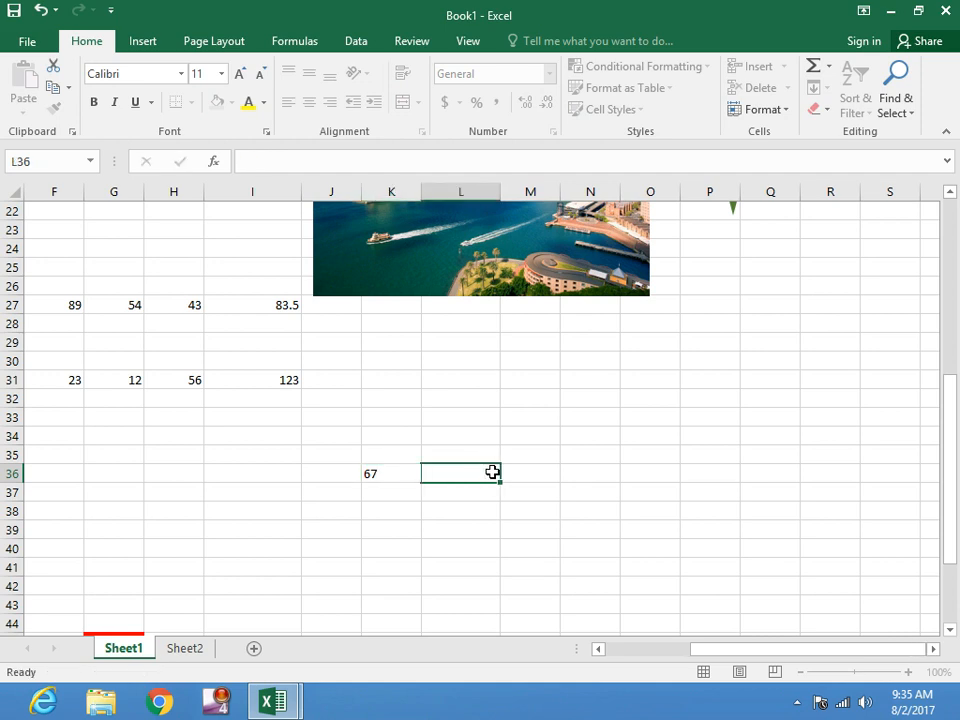
{"action": "type", "text": "8"}
{"action": "key", "text": "Tab"}
{"action": "type", "text": "8"}
Fill cells K37 to K39 with 89, 56 and 45
{"action": "left_click", "coordinate": [394, 495]}
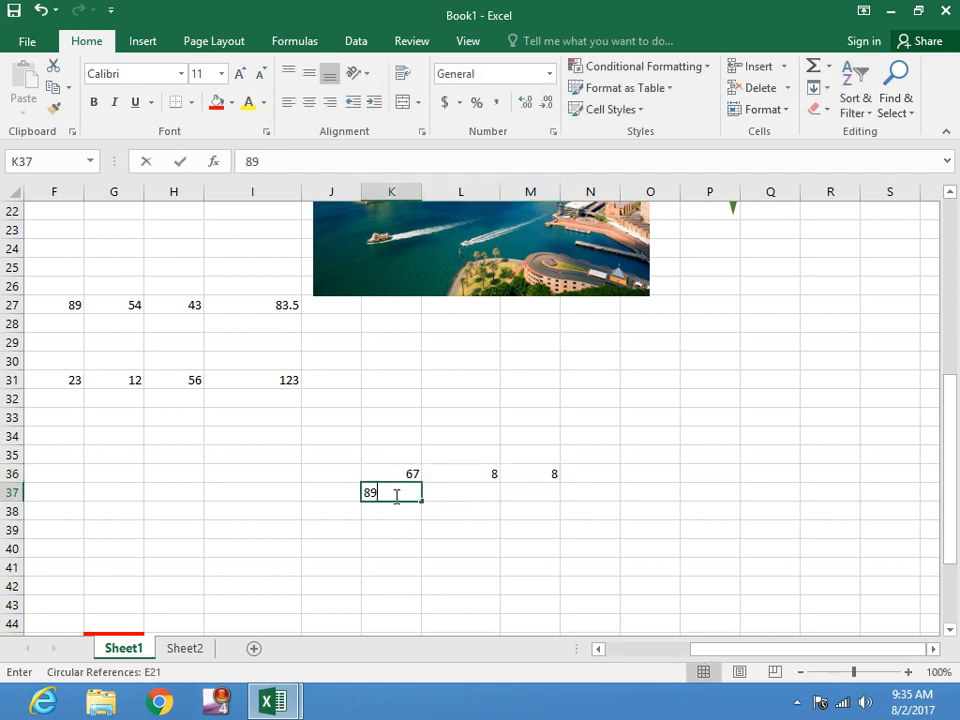
{"action": "type", "text": "89"}
{"action": "left_click", "coordinate": [379, 512]}
{"action": "type", "text": "56"}
{"action": "left_click", "coordinate": [411, 528]}
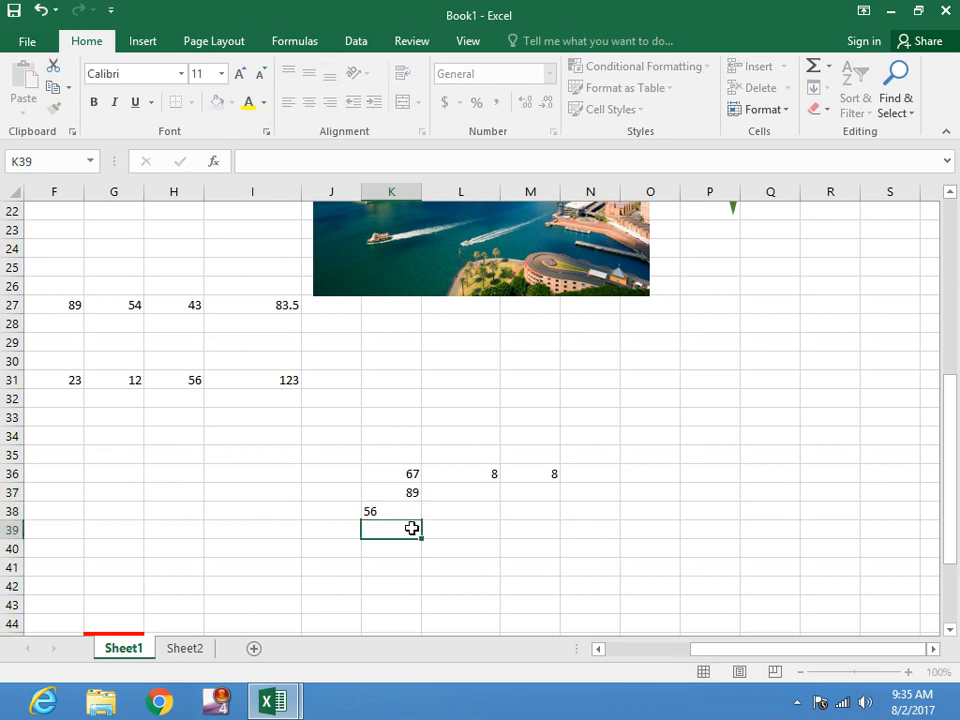
{"action": "type", "text": "45"}
Fill cells L37 to L39 with 345, 45 and 456
{"action": "left_click", "coordinate": [456, 506]}
{"action": "type", "text": "45"}
{"action": "left_click", "coordinate": [461, 497]}
{"action": "type", "text": "345"}
{"action": "left_click", "coordinate": [454, 529]}
{"action": "type", "text": "456"}
Enter 56 in each of cells M37 to M39, dismissing the circular reference warning
{"action": "left_click", "coordinate": [540, 495]}
{"action": "type", "text": "56"}
{"action": "left_click", "coordinate": [536, 525]}
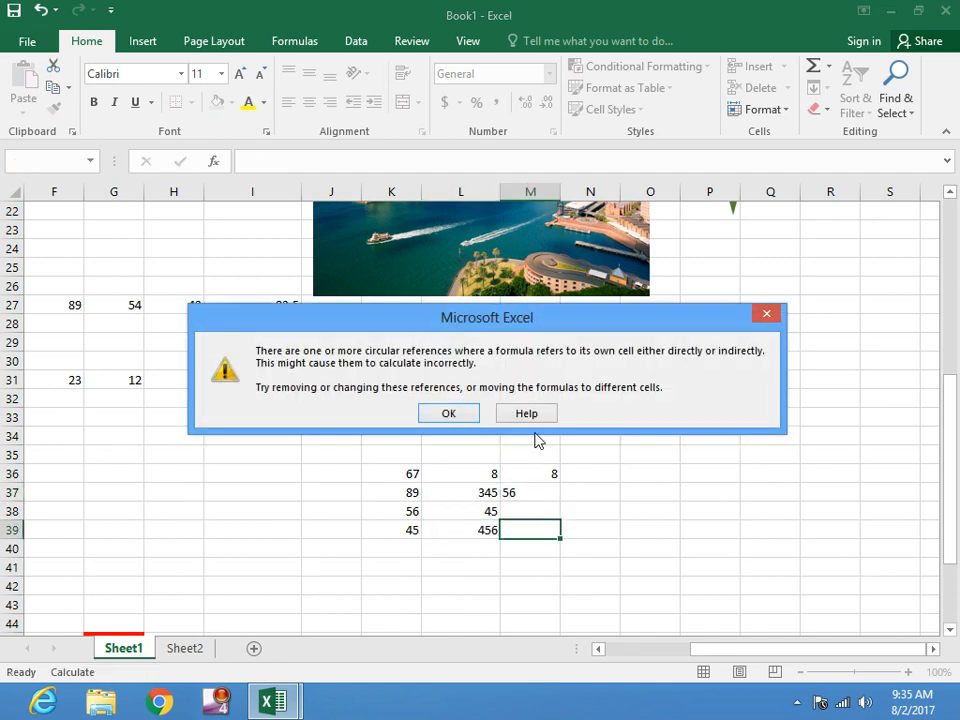
{"action": "key", "text": "Return"}
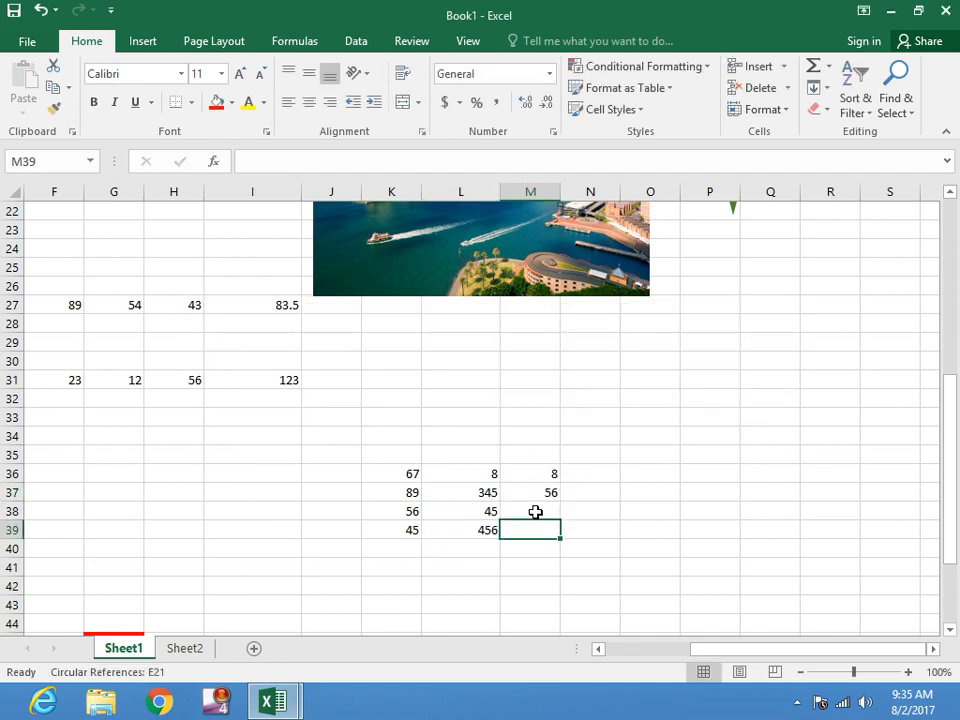
{"action": "left_click", "coordinate": [537, 510]}
{"action": "type", "text": "56"}
{"action": "left_click", "coordinate": [519, 535]}
{"action": "type", "text": "56"}
{"action": "left_click", "coordinate": [602, 531]}
Insert a clustered column chart from K36:M39 and place it beside the data, over columns O to V and rows 29 to 43
{"action": "left_click_drag", "start_coordinate": [410, 474], "coordinate": [549, 529]}
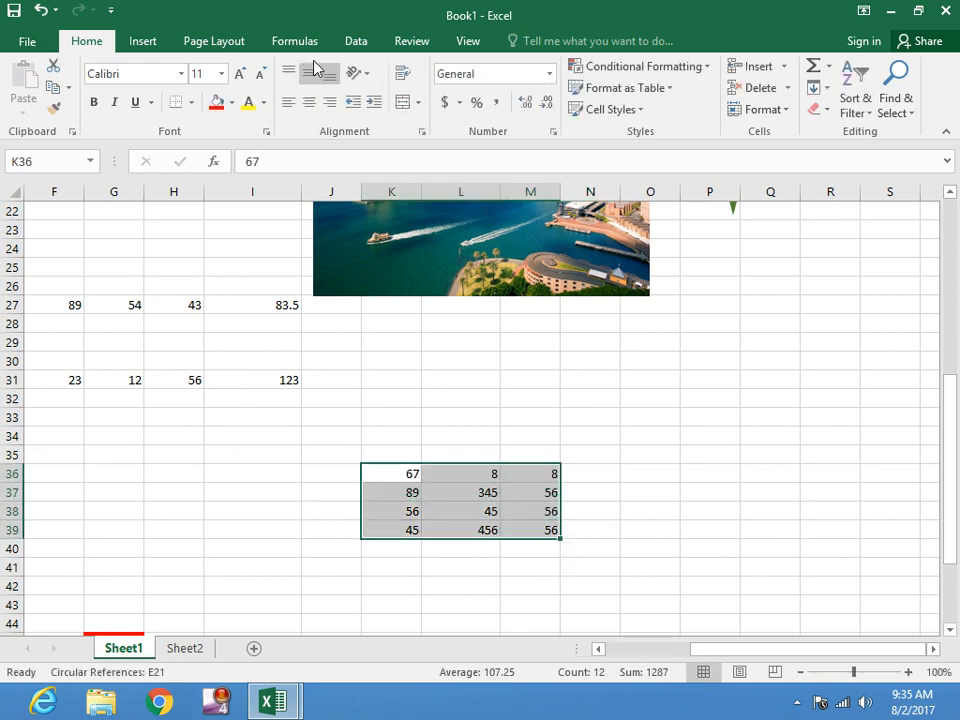
{"action": "left_click", "coordinate": [143, 43]}
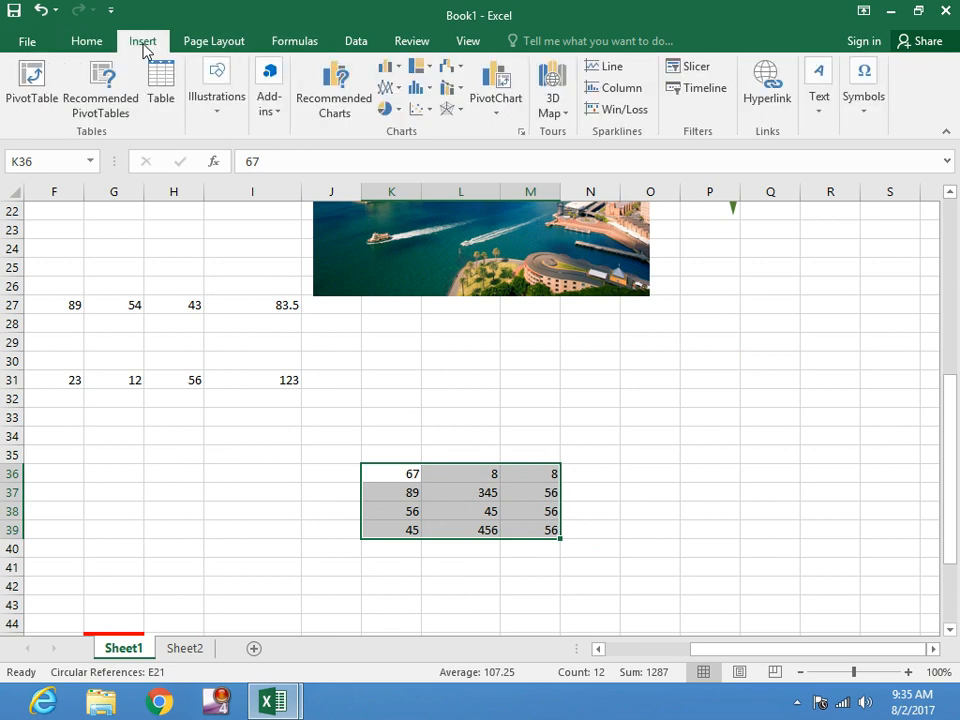
{"action": "left_click", "coordinate": [430, 91]}
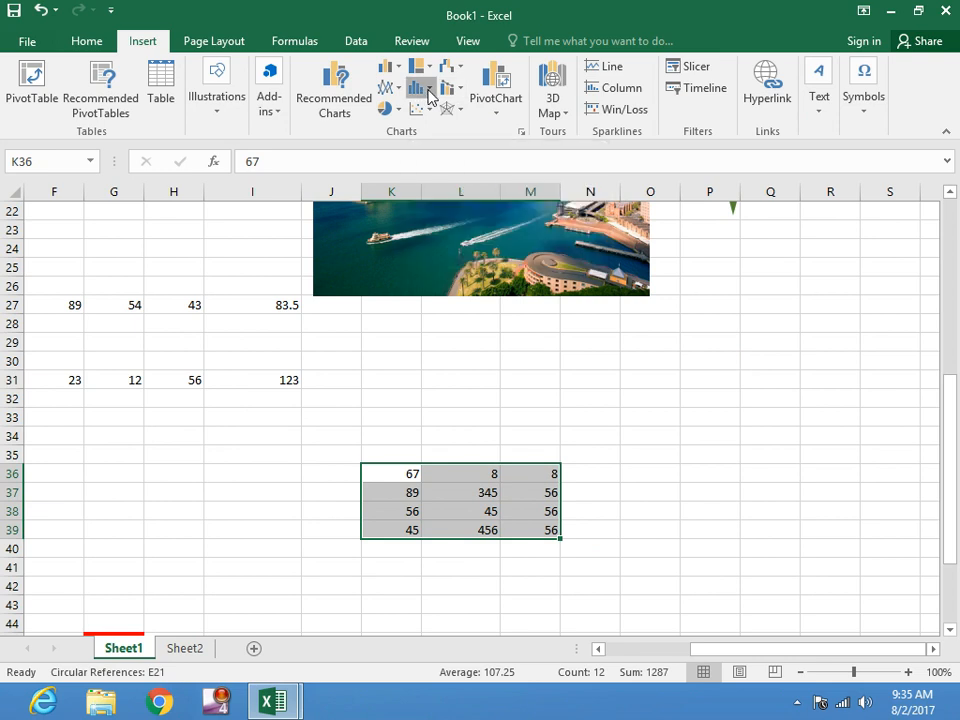
{"action": "left_click", "coordinate": [398, 67]}
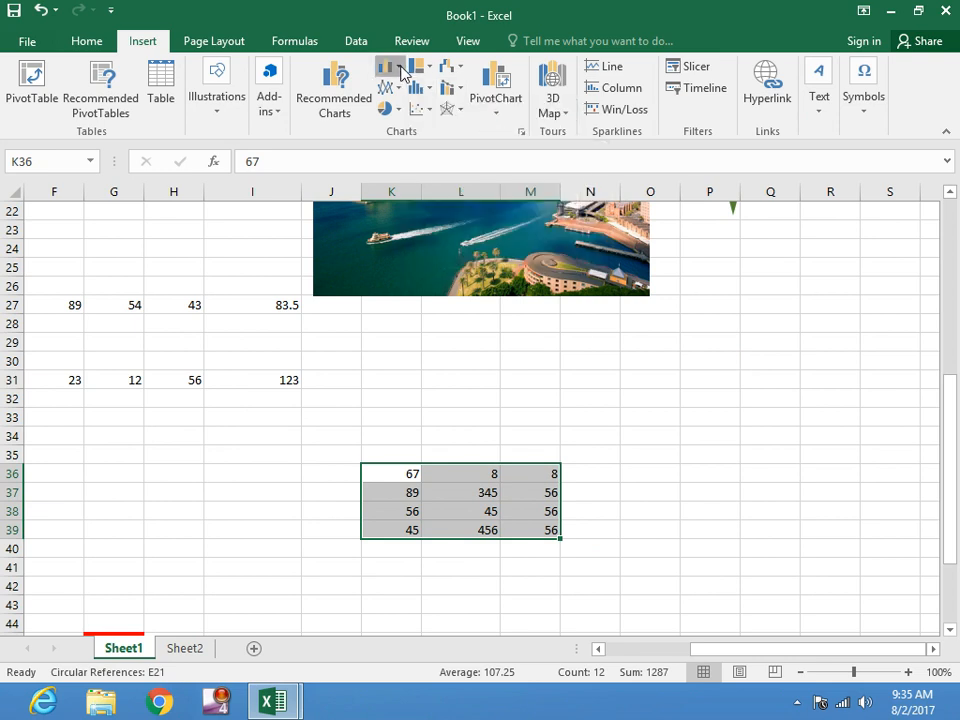
{"action": "left_click", "coordinate": [400, 137]}
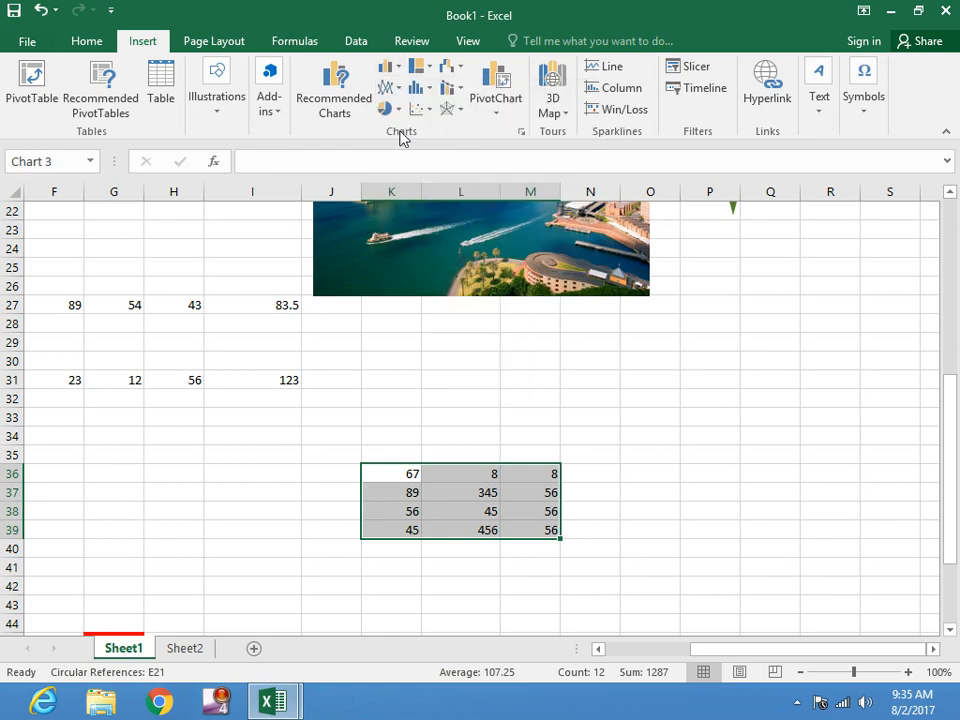
{"action": "left_click_drag", "start_coordinate": [587, 298], "coordinate": [536, 341]}
{"action": "left_click_drag", "start_coordinate": [761, 658], "coordinate": [716, 658]}
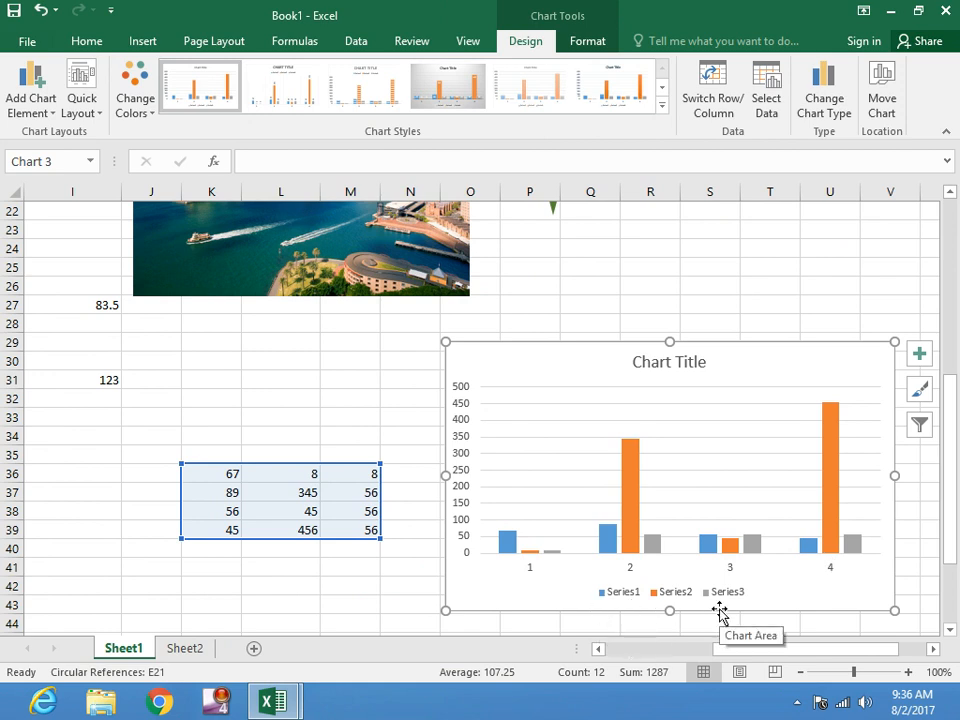
Examine which source columns feed the orange, blue and grey series of the column chart
{"action": "left_click", "coordinate": [632, 498]}
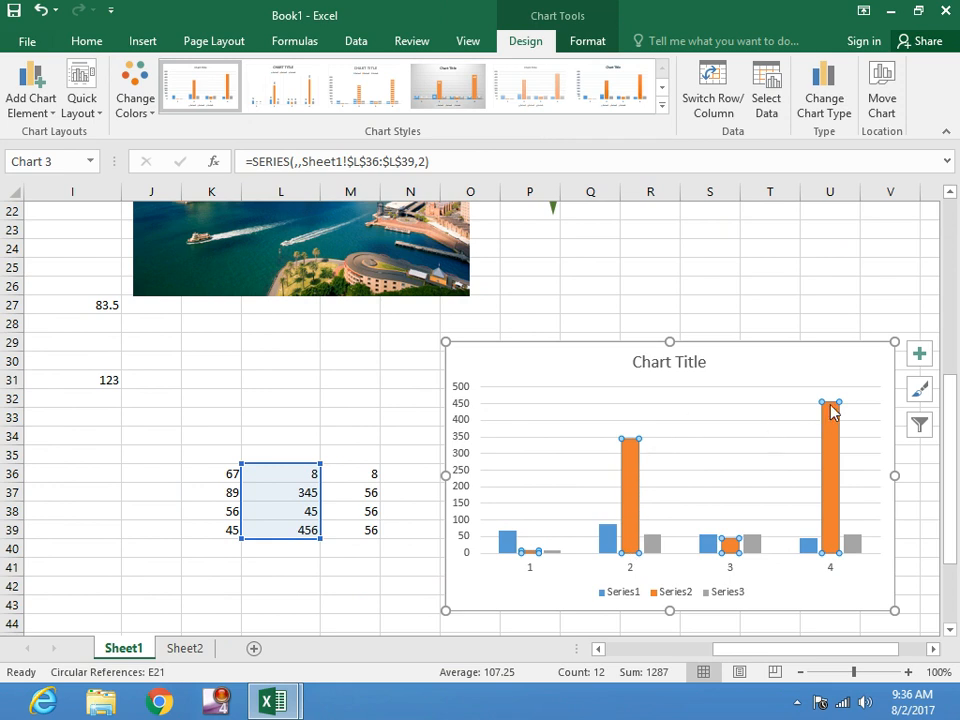
{"action": "left_click", "coordinate": [507, 543]}
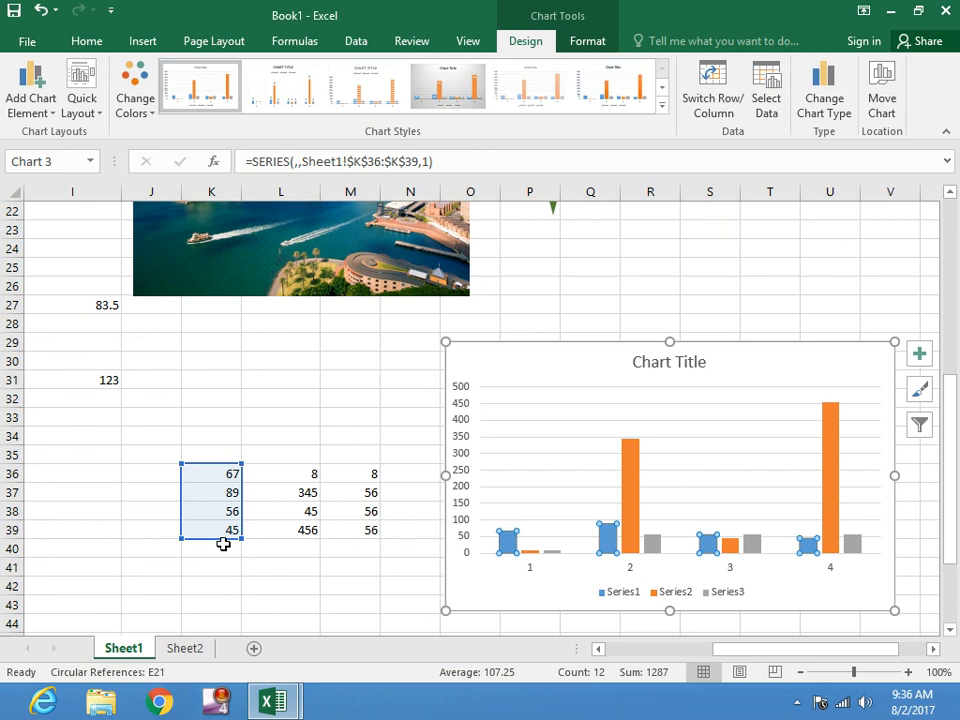
{"action": "left_click", "coordinate": [753, 547]}
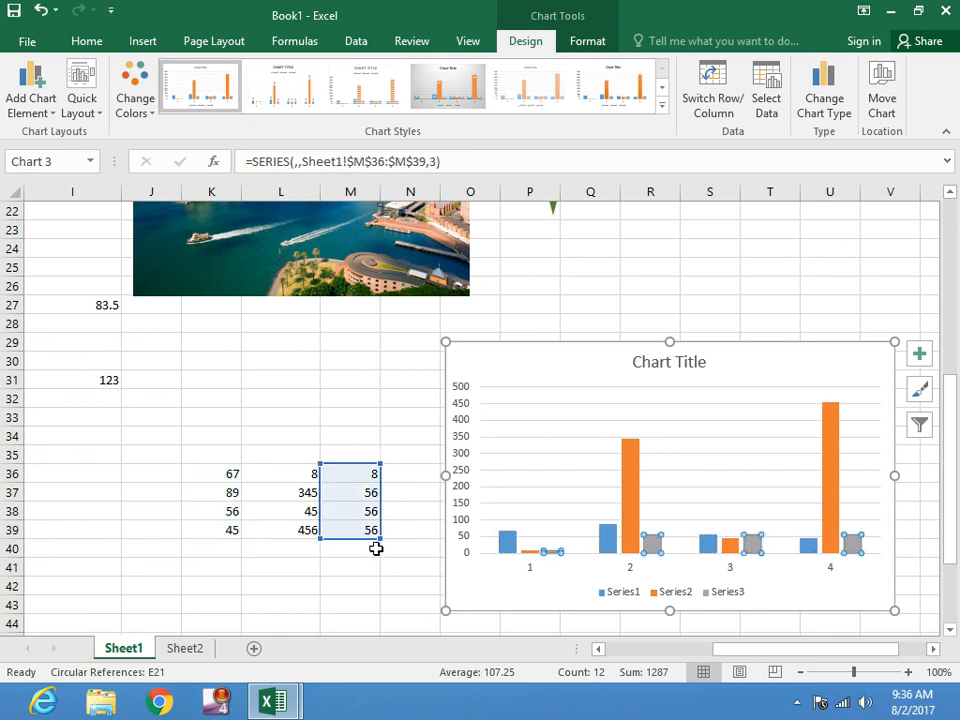
{"action": "left_click", "coordinate": [368, 398]}
Insert a Radial Cycle SmartArt graphic from the Cycle category into Sheet1 and close its text pane
{"action": "scroll", "coordinate": [368, 402], "scroll_direction": "up", "scroll_amount": 1}
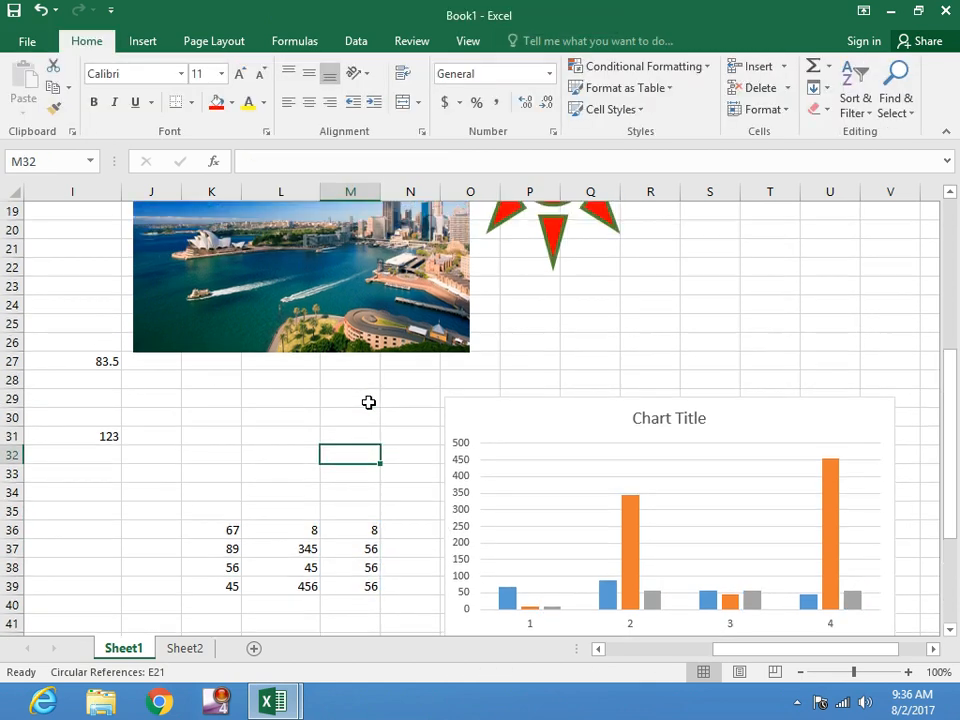
{"action": "scroll", "coordinate": [368, 402], "scroll_direction": "up", "scroll_amount": 5}
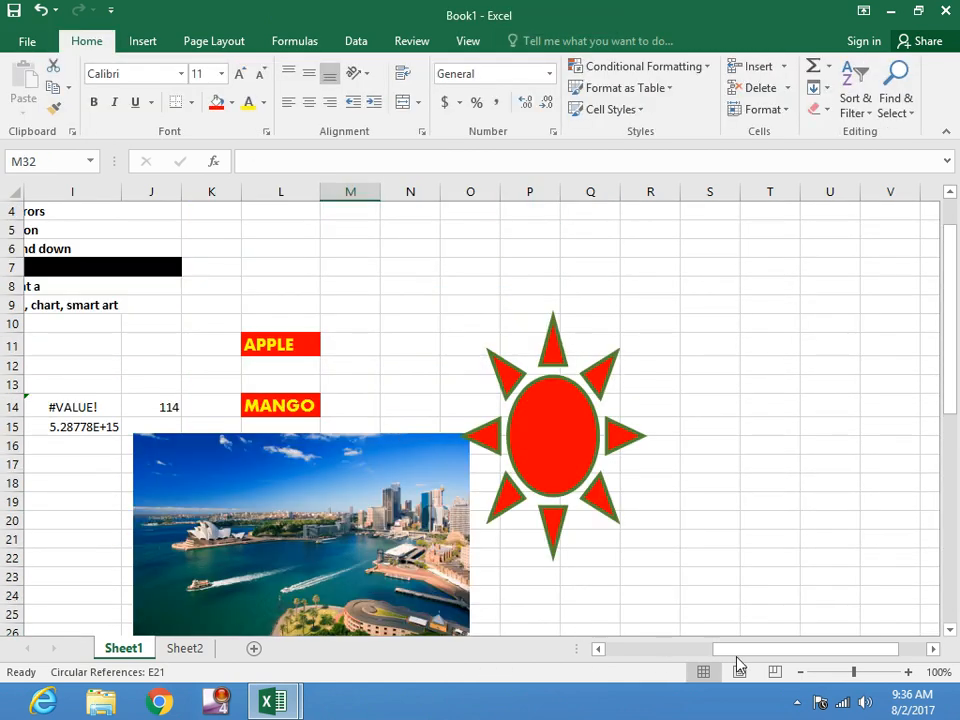
{"action": "left_click_drag", "start_coordinate": [739, 649], "coordinate": [700, 649]}
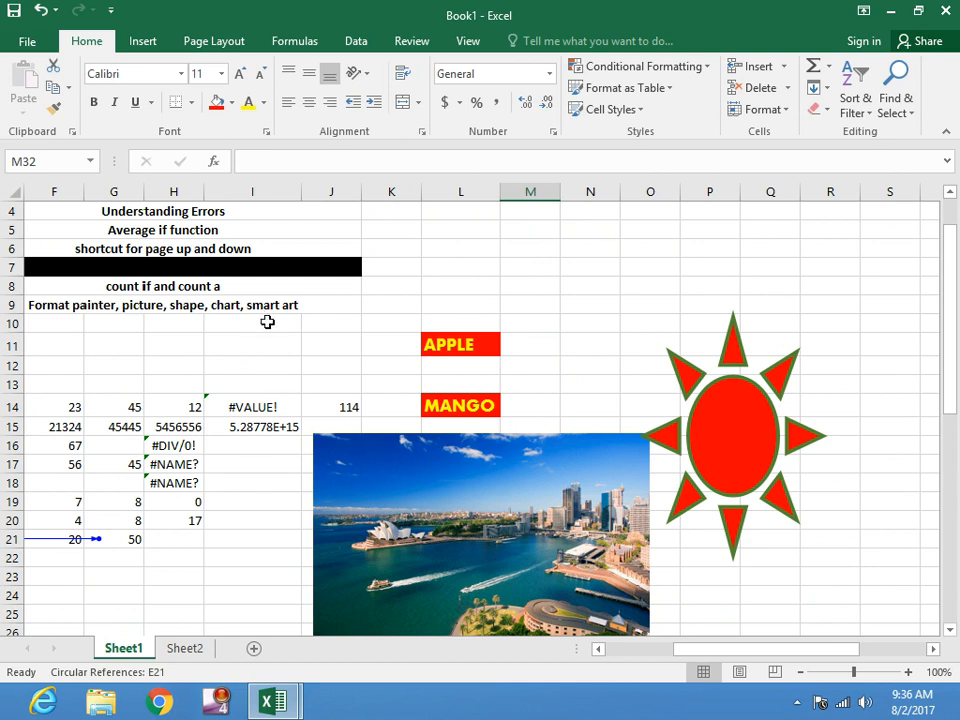
{"action": "scroll", "coordinate": [258, 504], "scroll_direction": "down", "scroll_amount": 5}
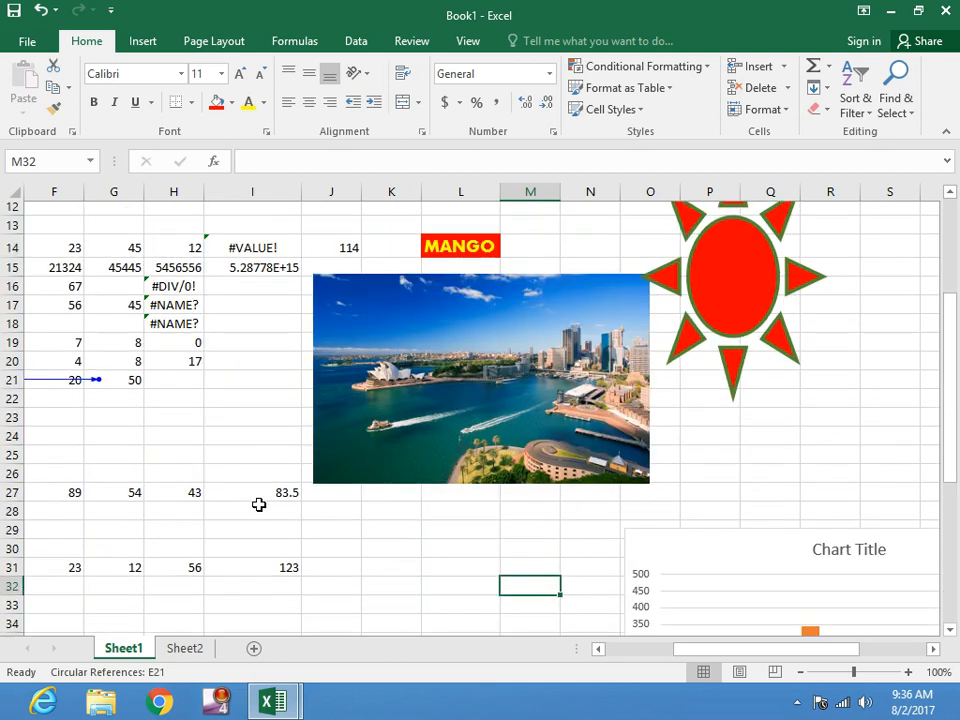
{"action": "left_click", "coordinate": [142, 41]}
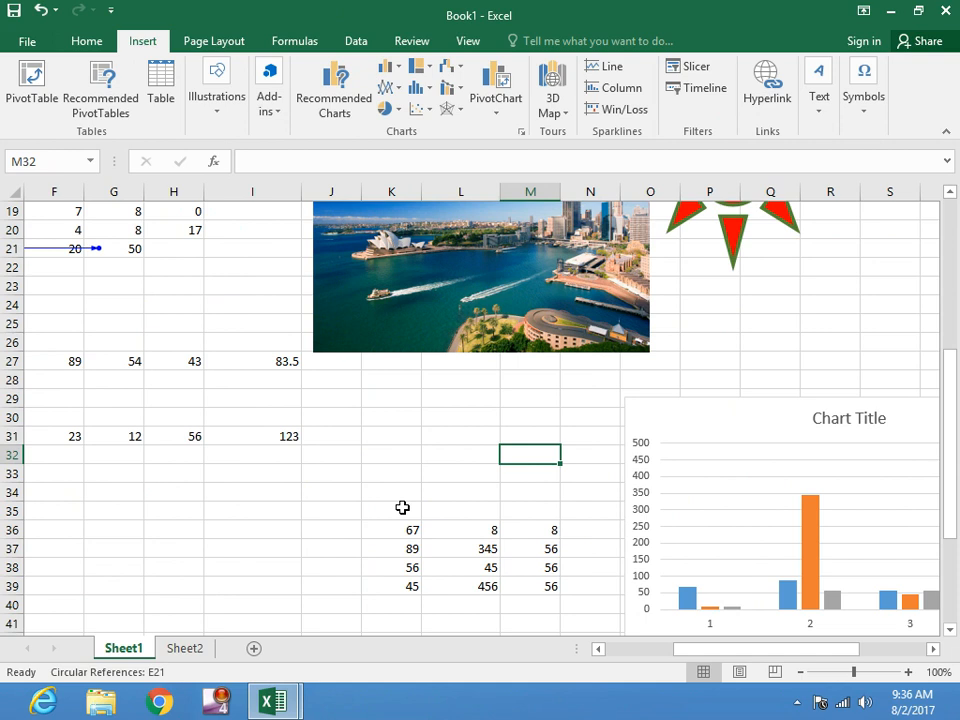
{"action": "left_click", "coordinate": [217, 123]}
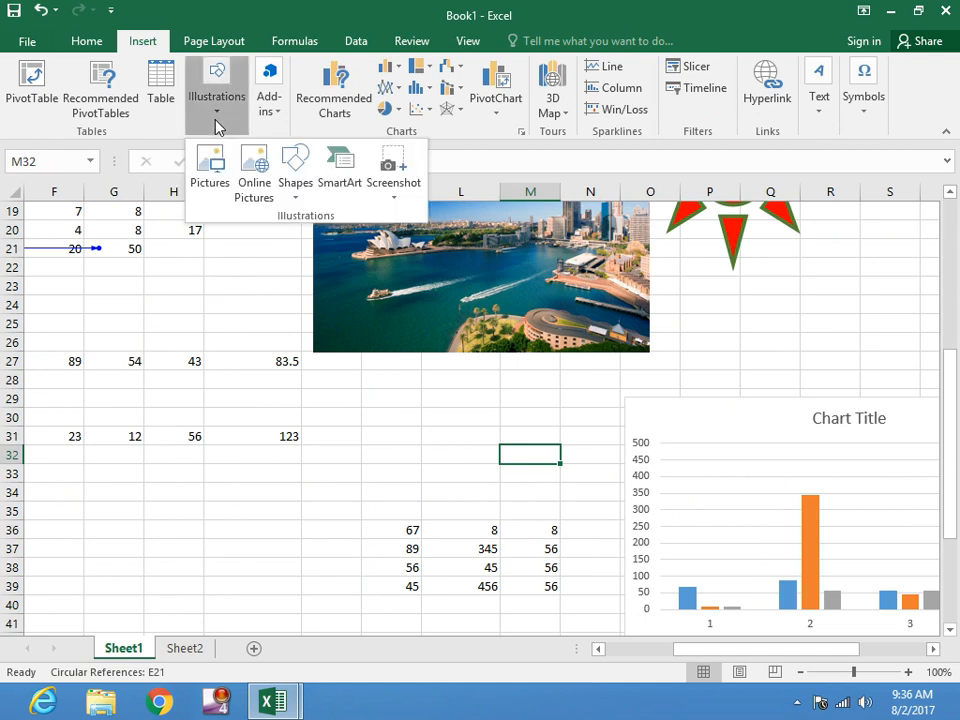
{"action": "left_click", "coordinate": [340, 178]}
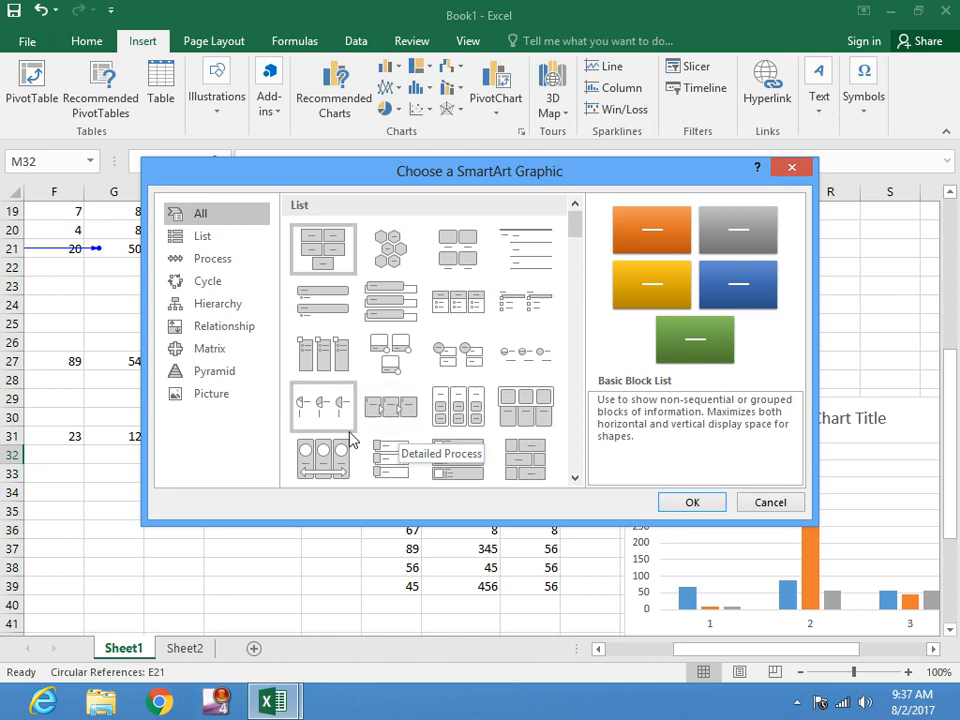
{"action": "left_click", "coordinate": [234, 283]}
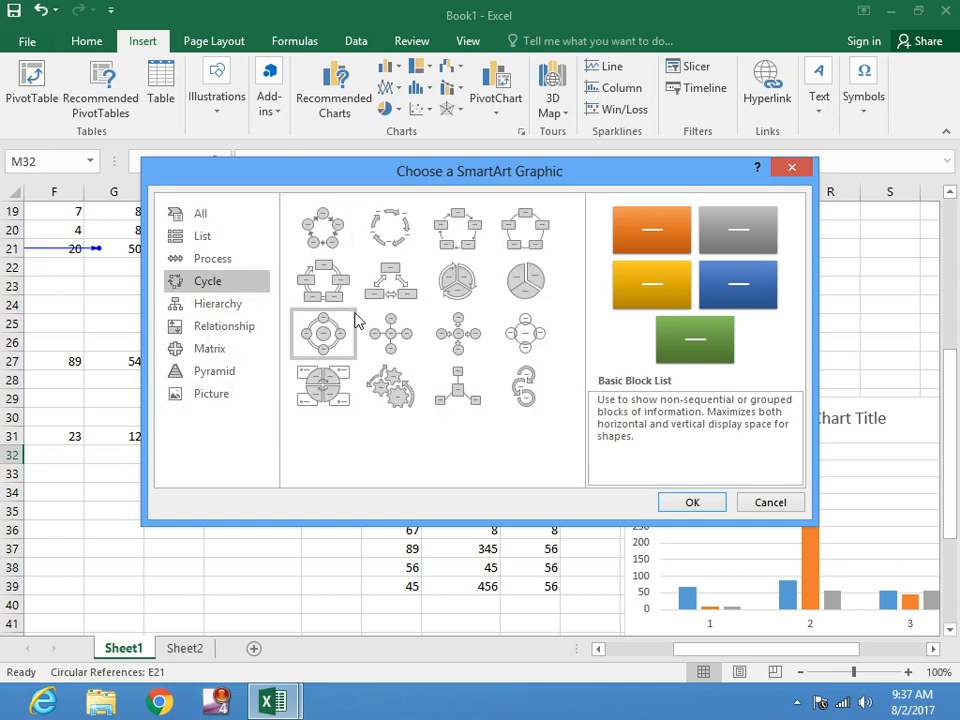
{"action": "left_click", "coordinate": [320, 330]}
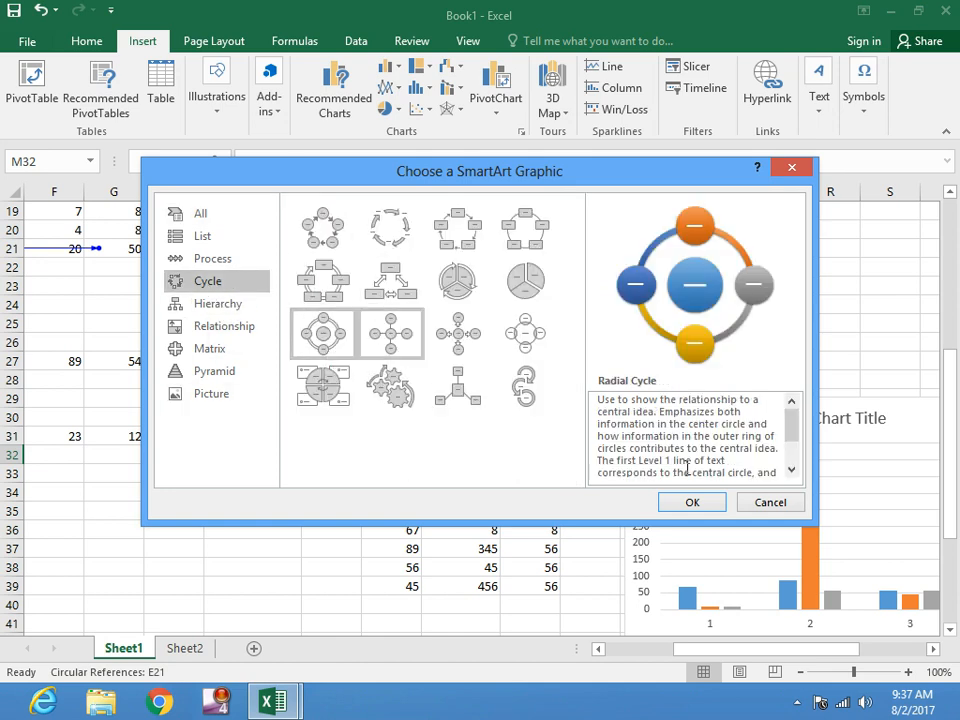
{"action": "left_click", "coordinate": [699, 501]}
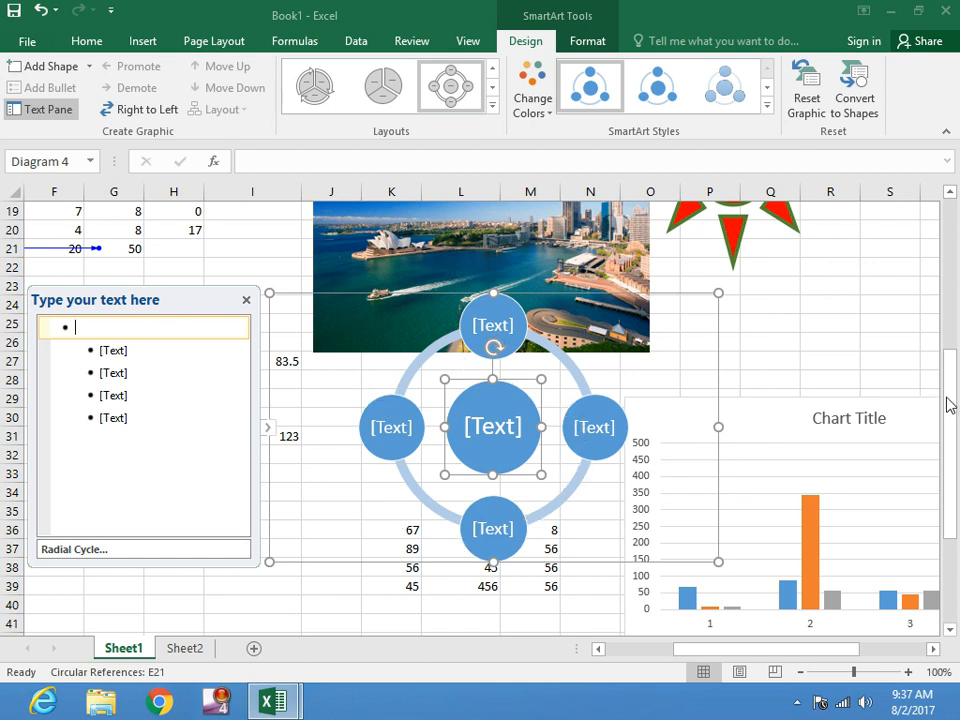
{"action": "left_click_drag", "start_coordinate": [952, 393], "coordinate": [952, 245]}
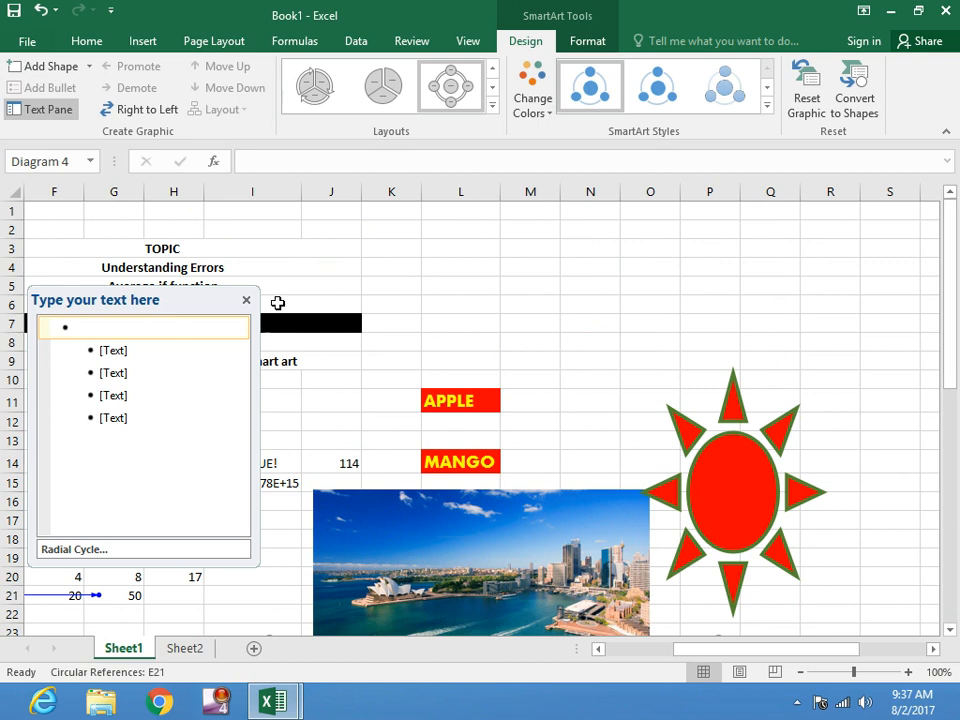
{"action": "left_click", "coordinate": [245, 301]}
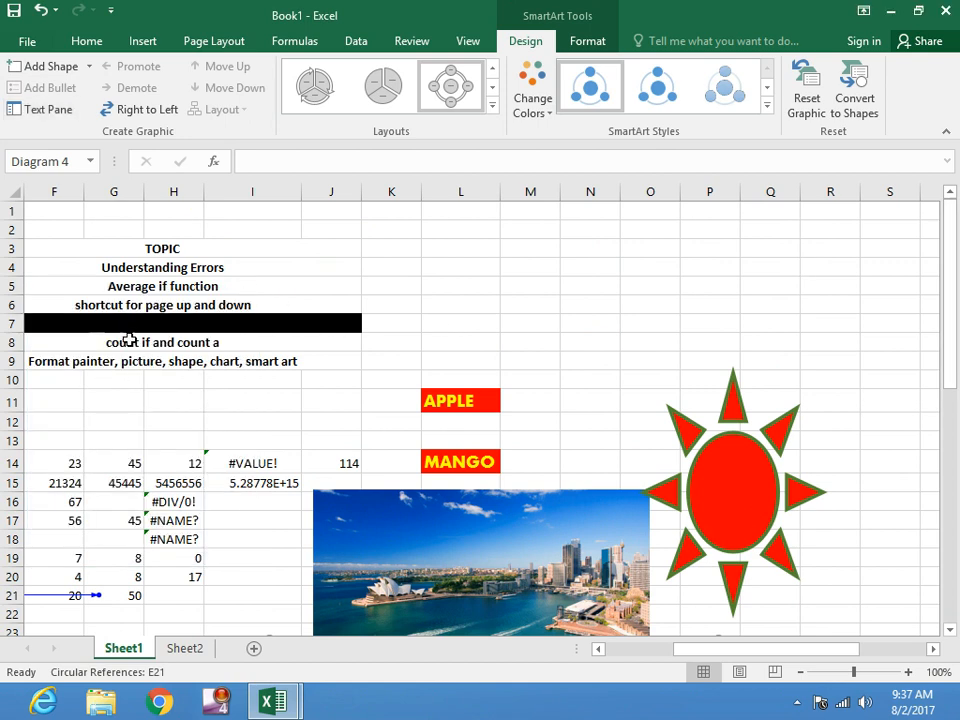